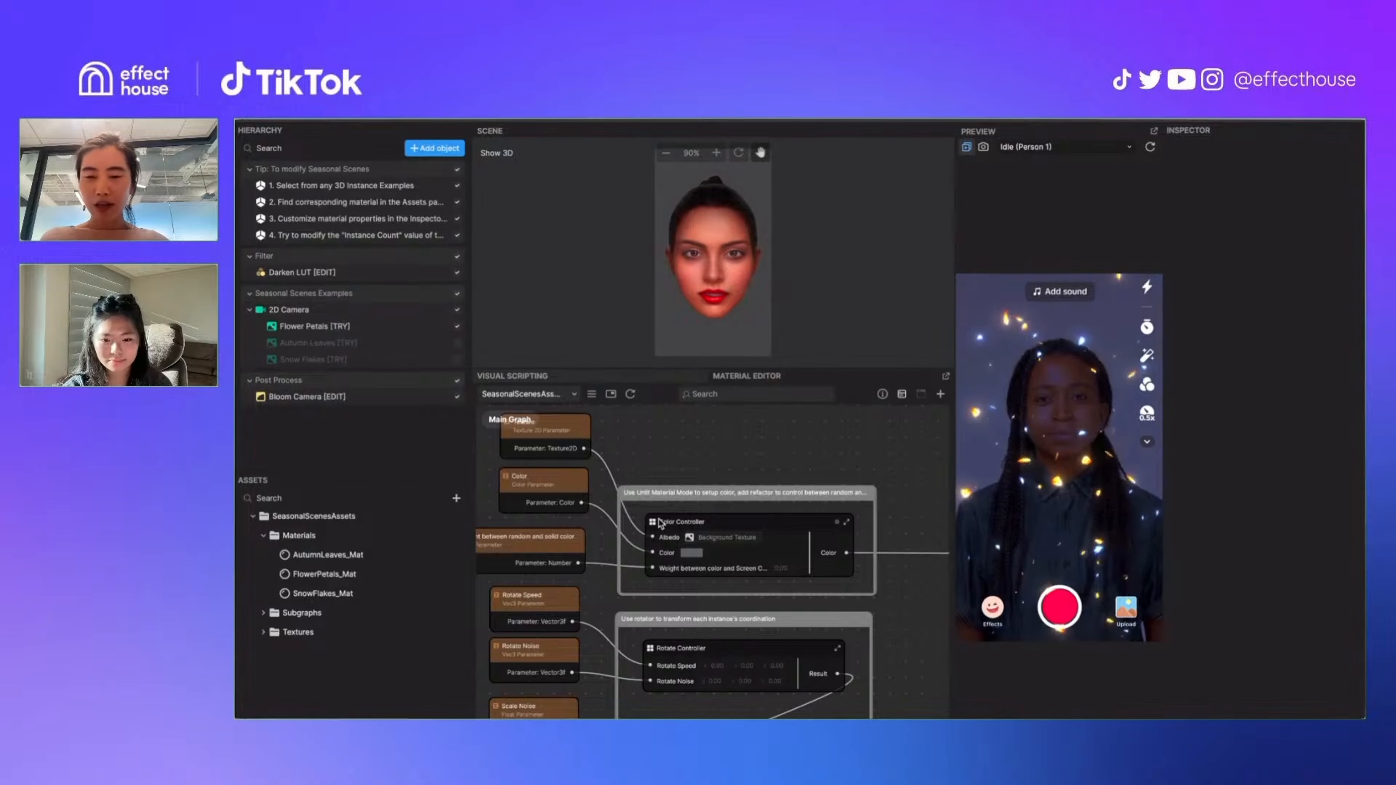
Read the Seasonal Scenes modification tips in full and collapse their group in the hierarchy
scroll(726, 462, down, 5)
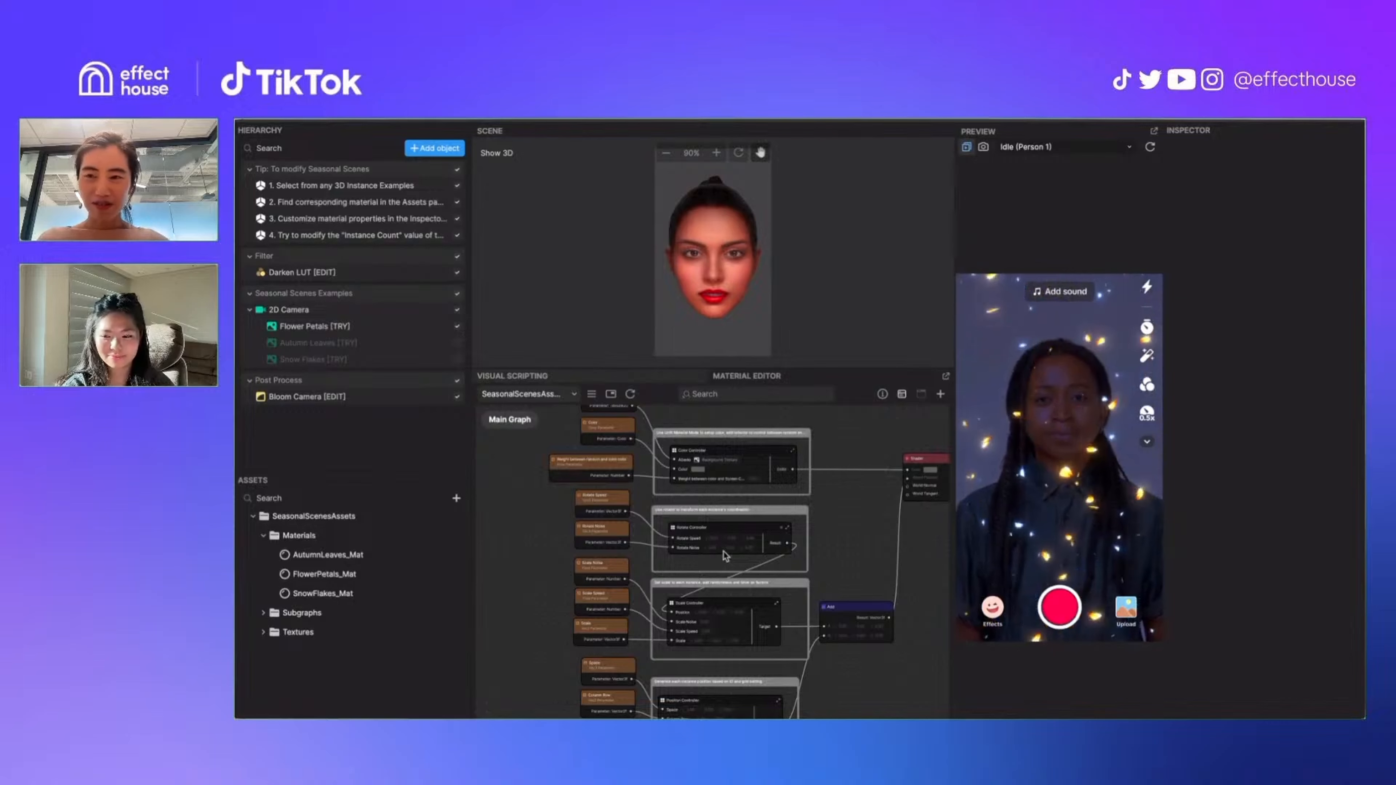
drag(509, 447, 549, 490)
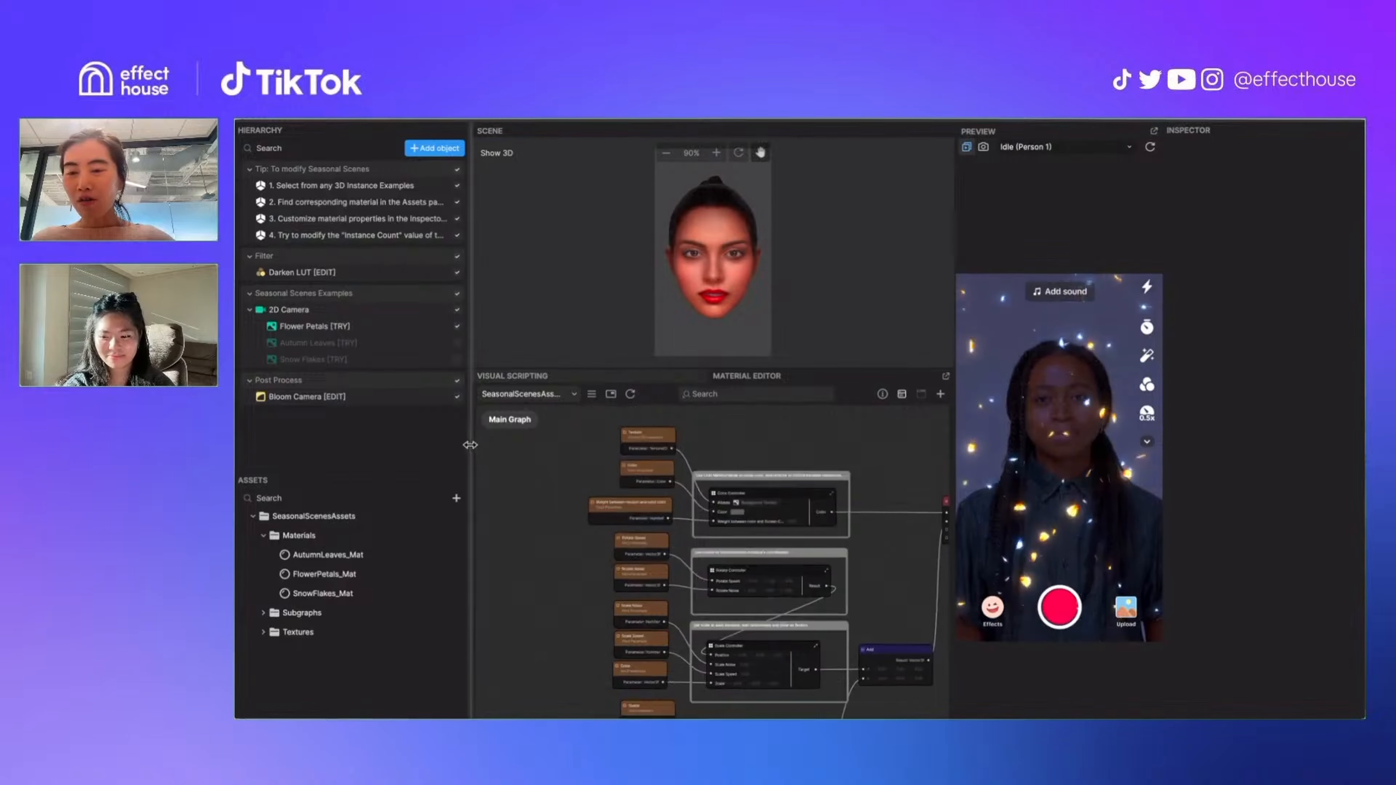
drag(470, 444, 517, 444)
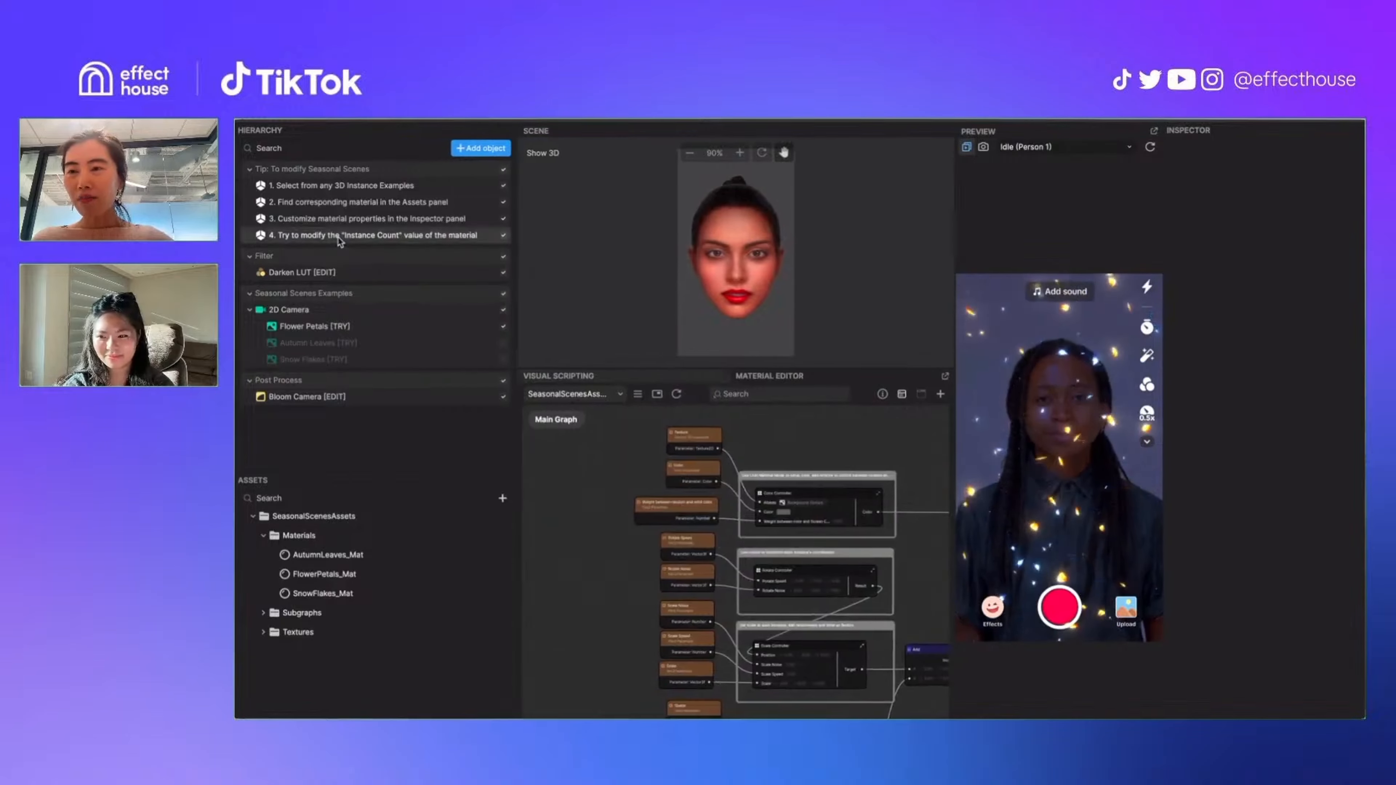
click(249, 169)
drag(516, 318, 473, 318)
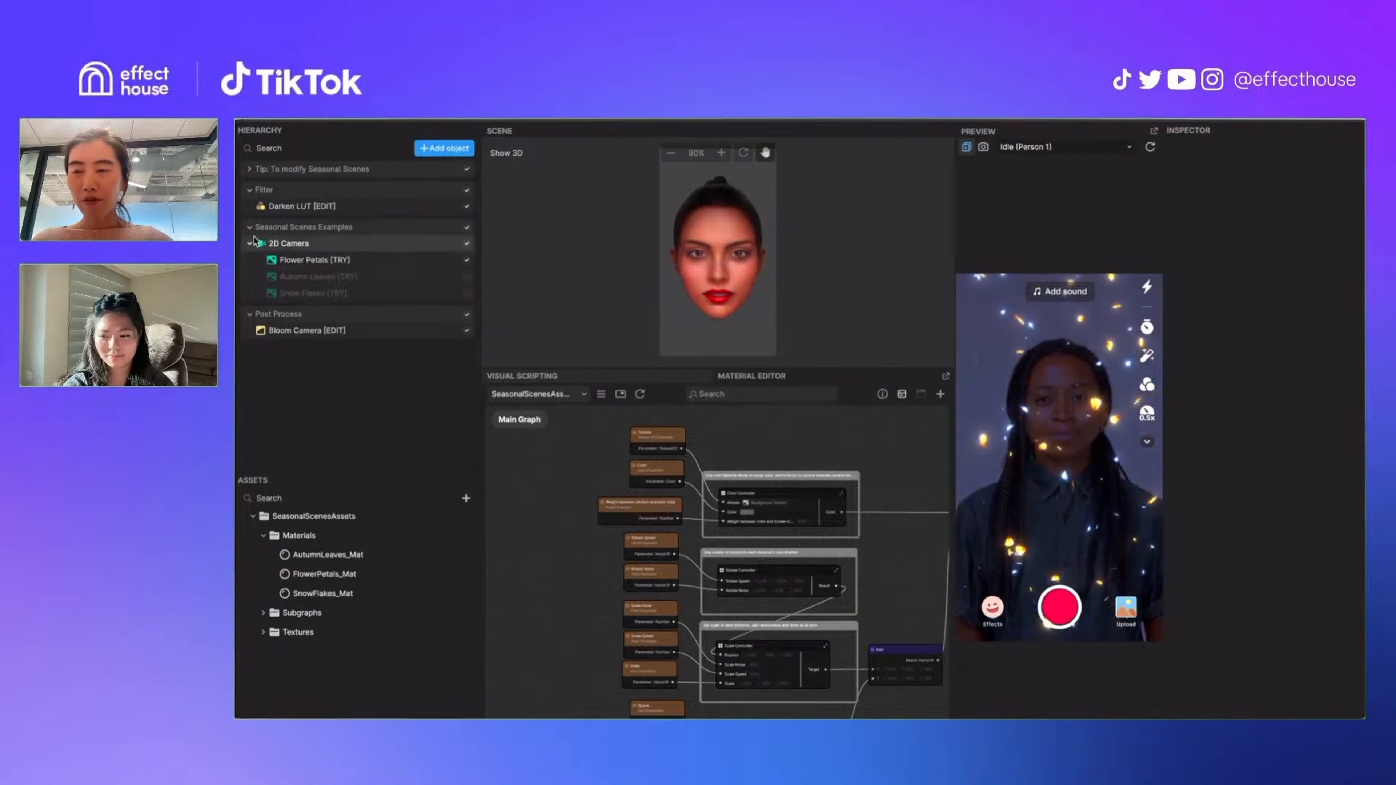
Examine the Darken LUT filter's texture and color correction properties against a larger preview
click(249, 189)
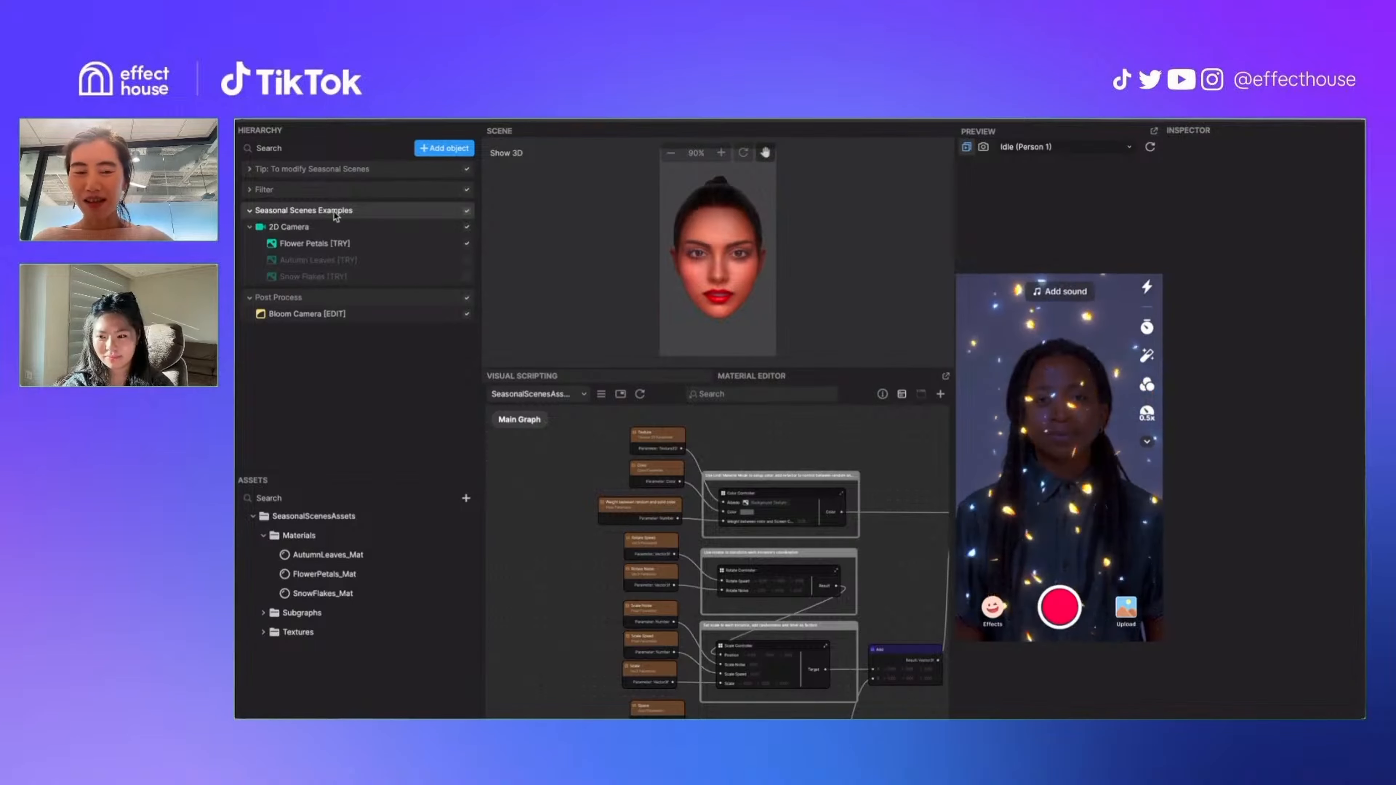
click(250, 190)
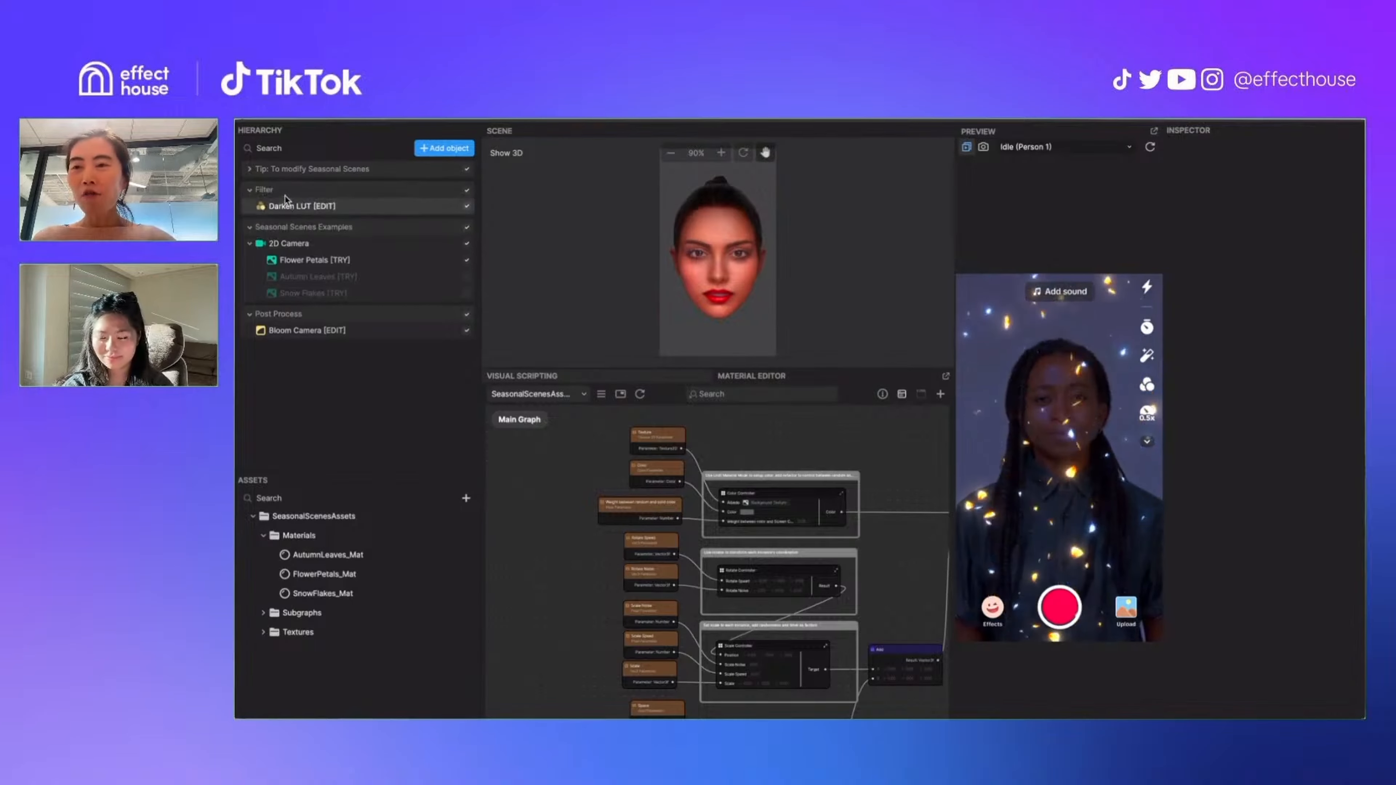
click(308, 208)
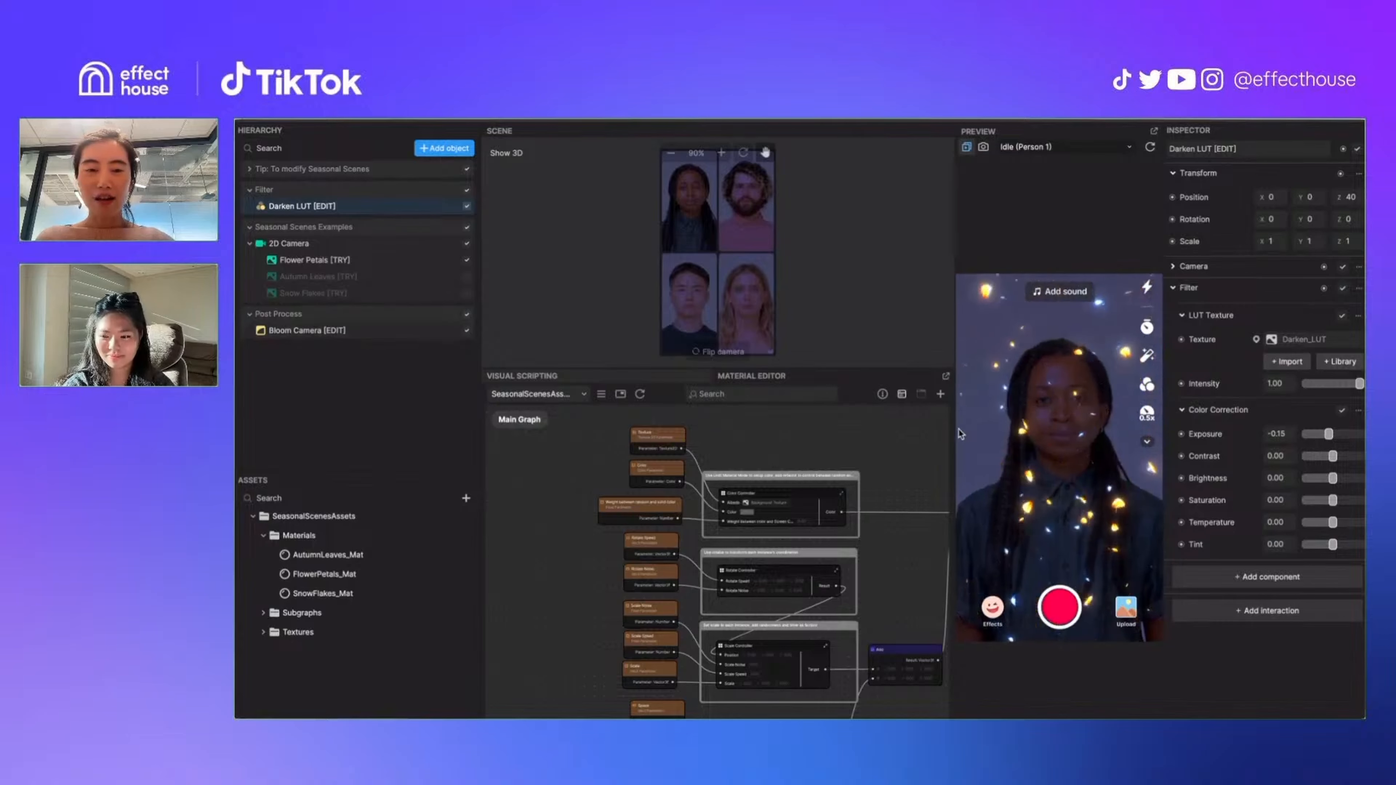
drag(955, 444, 929, 448)
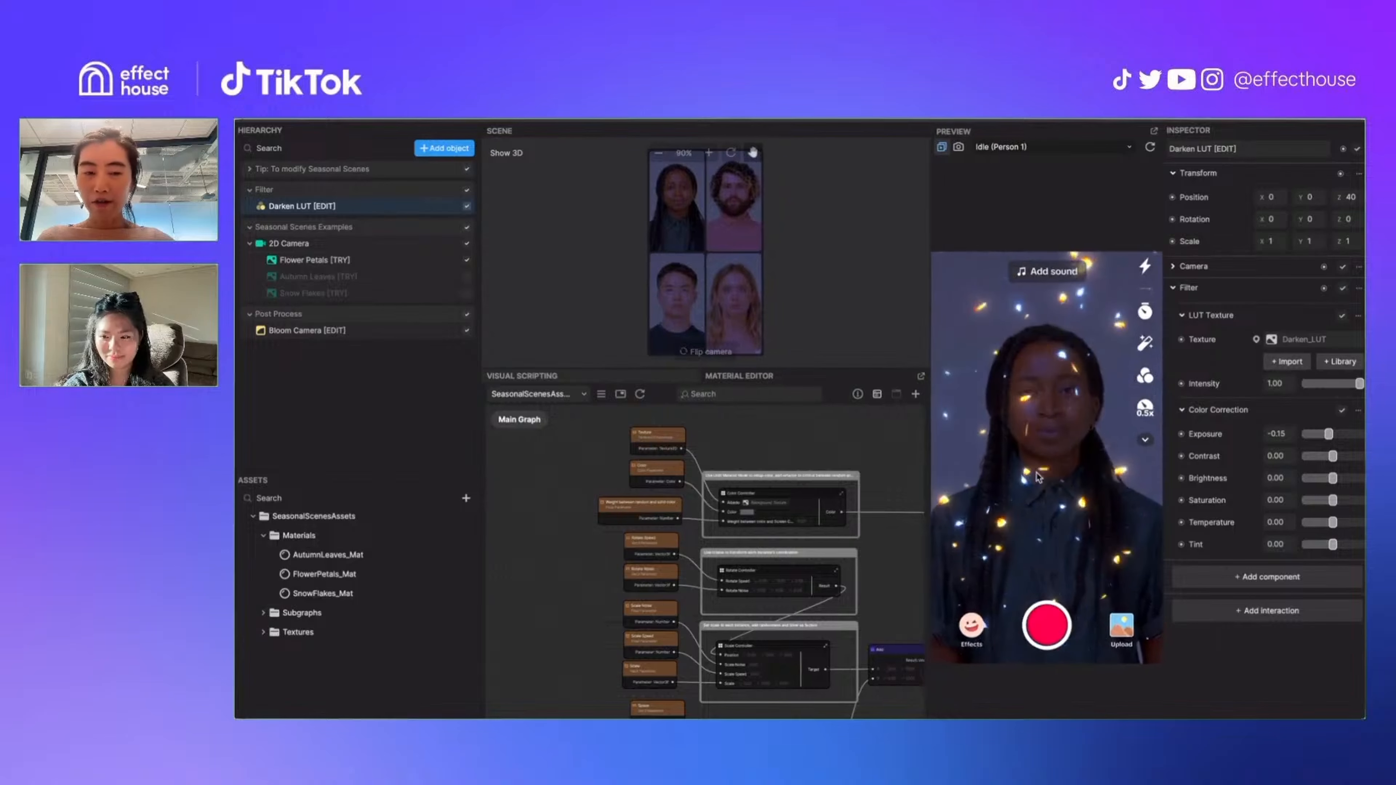
Select the Bloom Camera and switch the Filter group off and back on to compare the preview
click(369, 331)
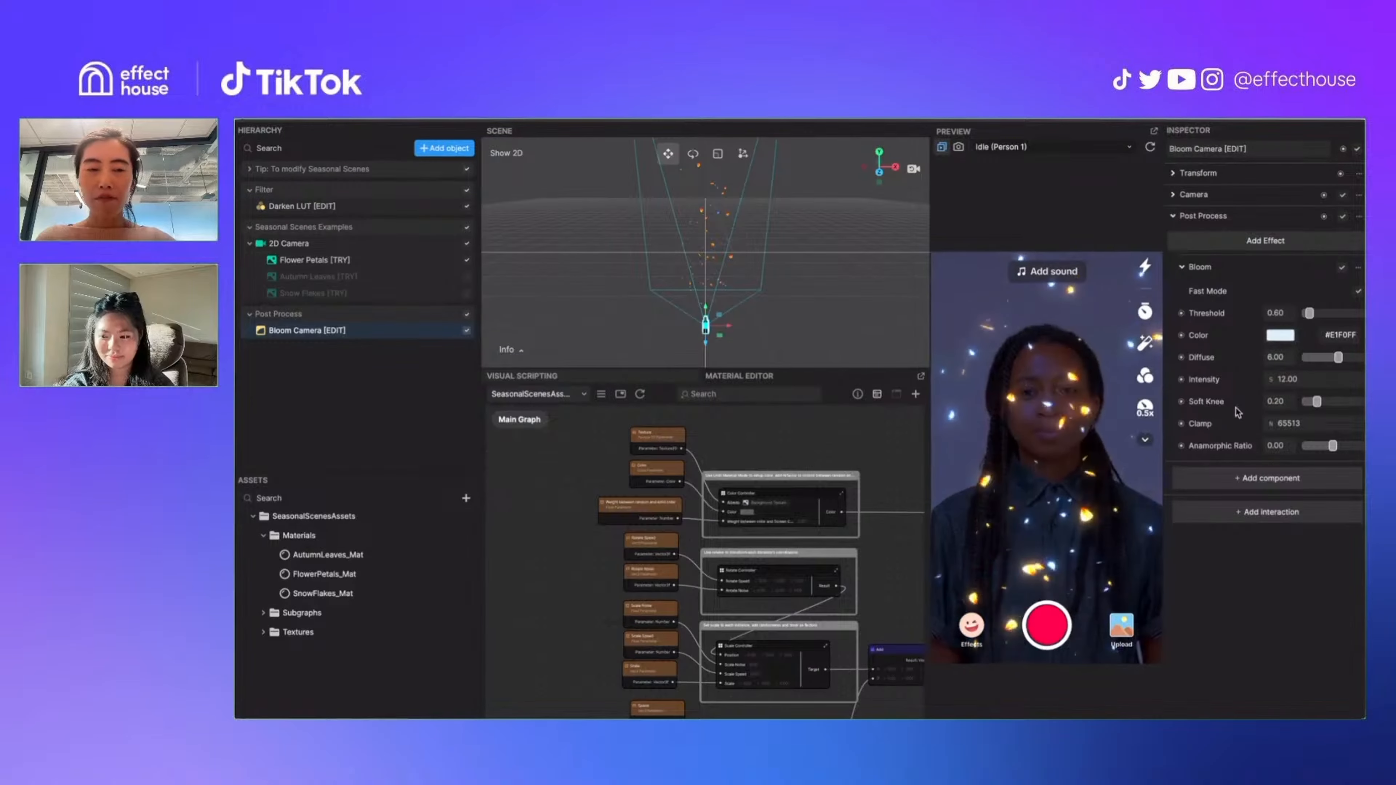
click(467, 190)
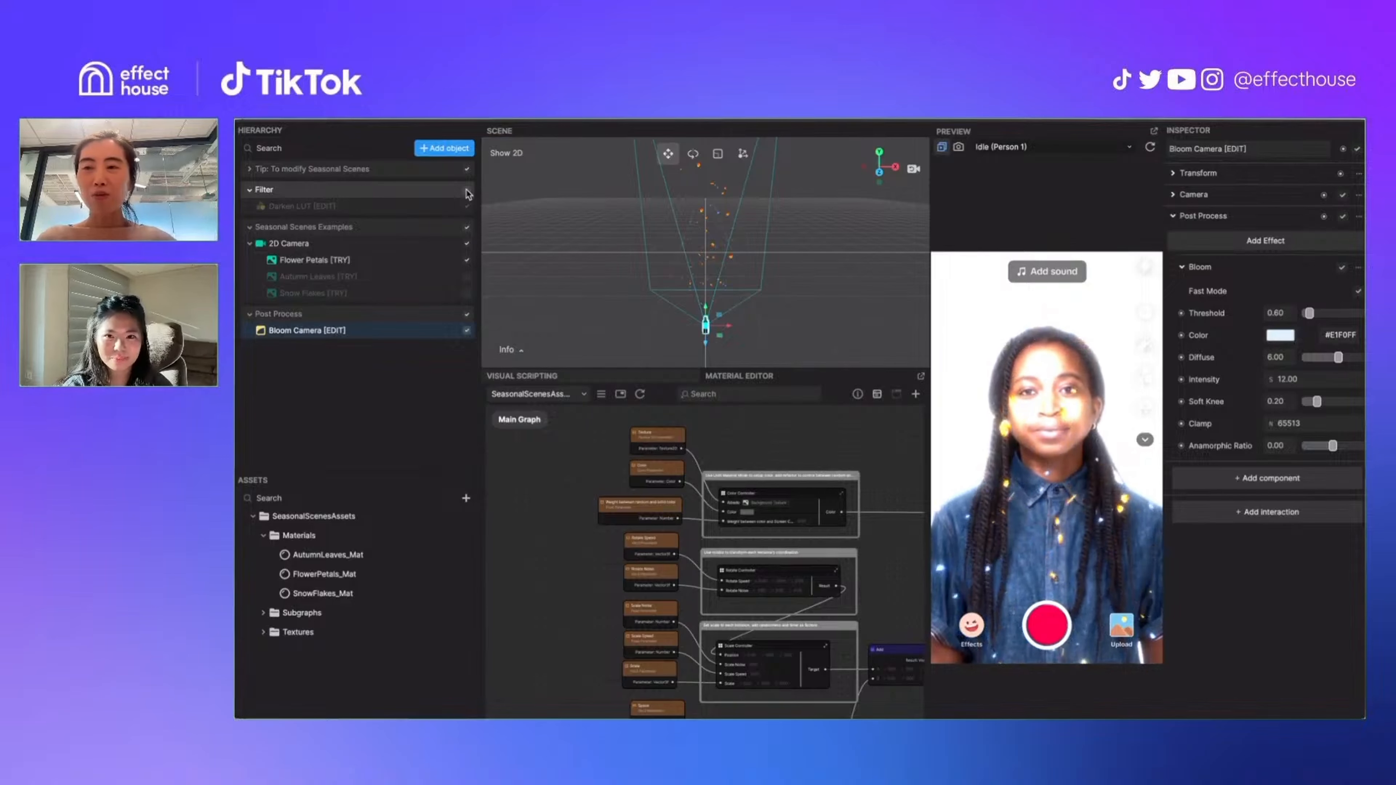
click(467, 190)
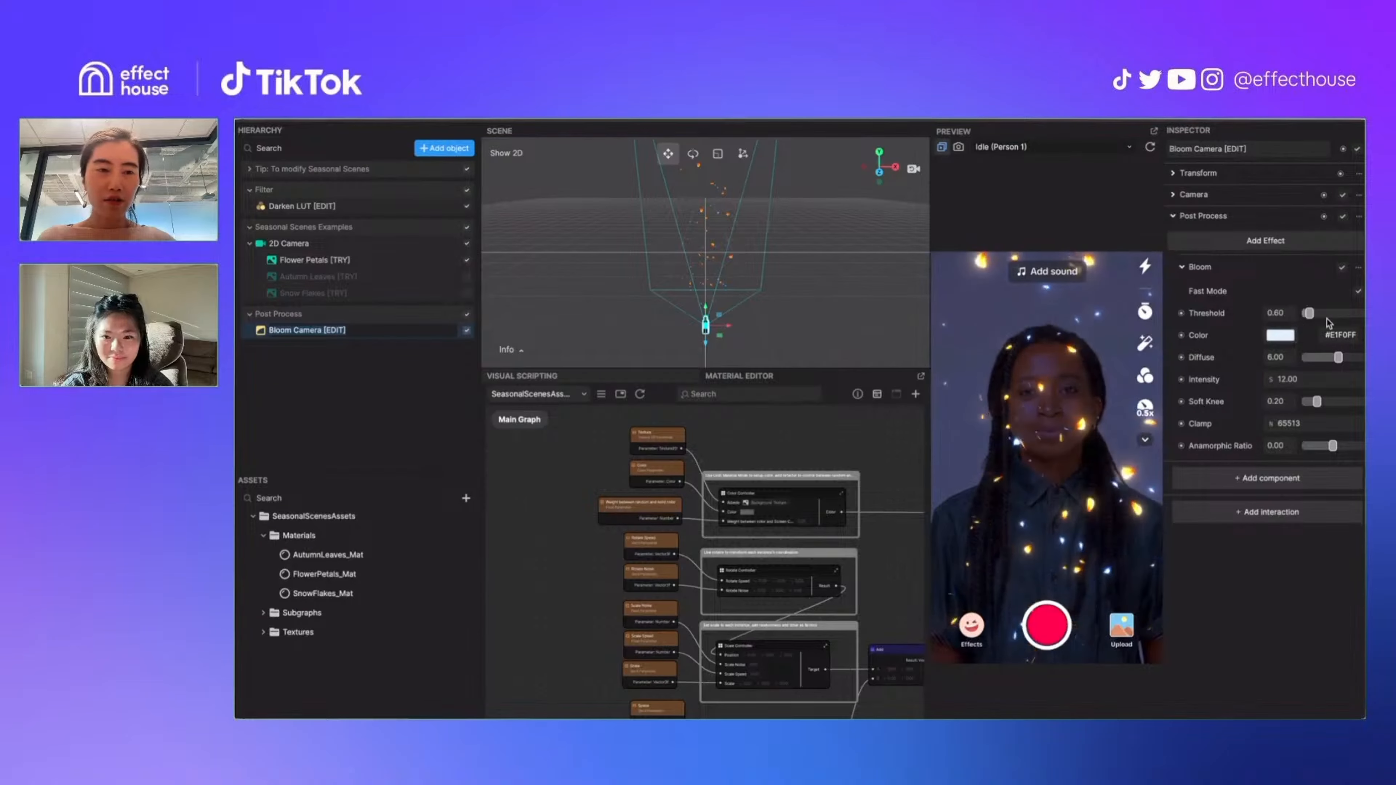
Try a Bloom threshold of 5.60, then lower it to 0.70
drag(1309, 313, 1337, 319)
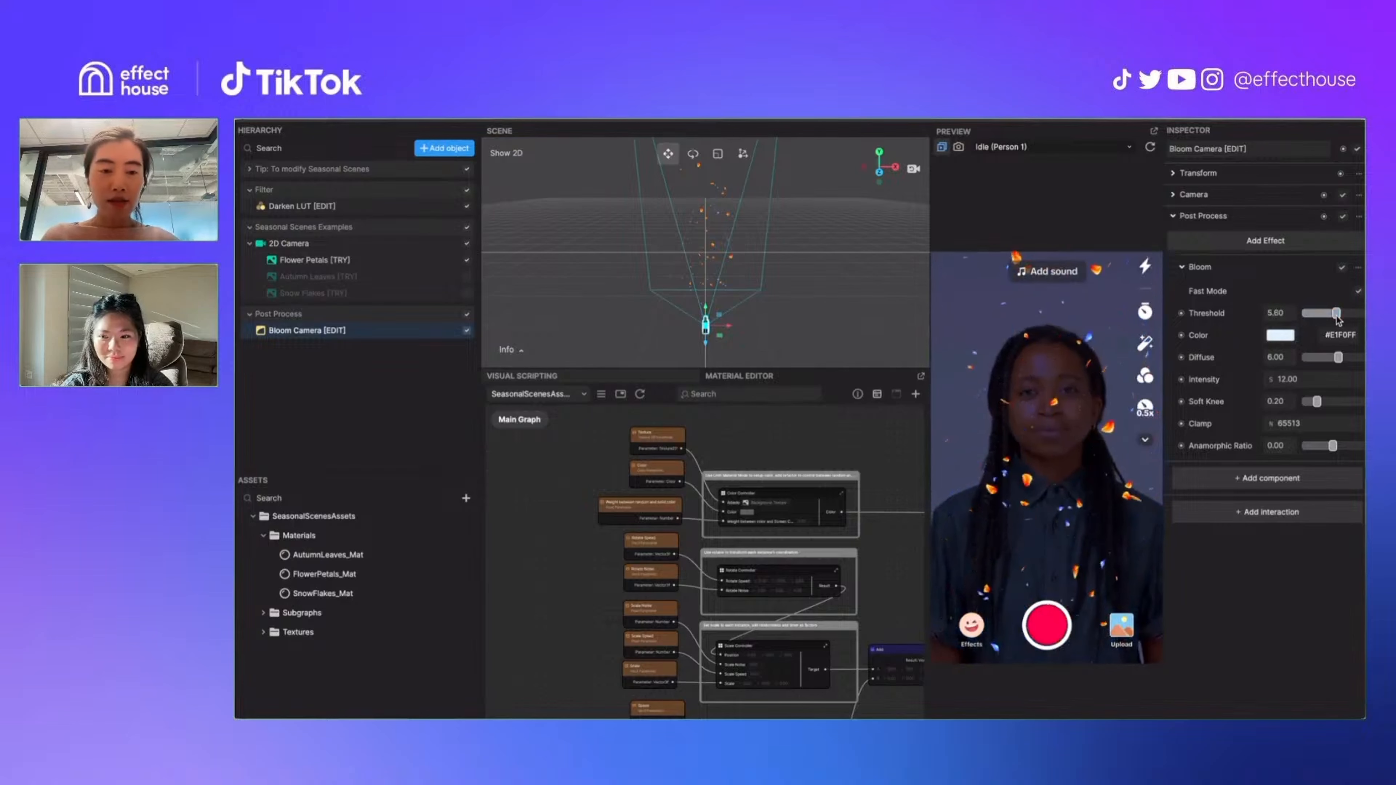
click(1337, 314)
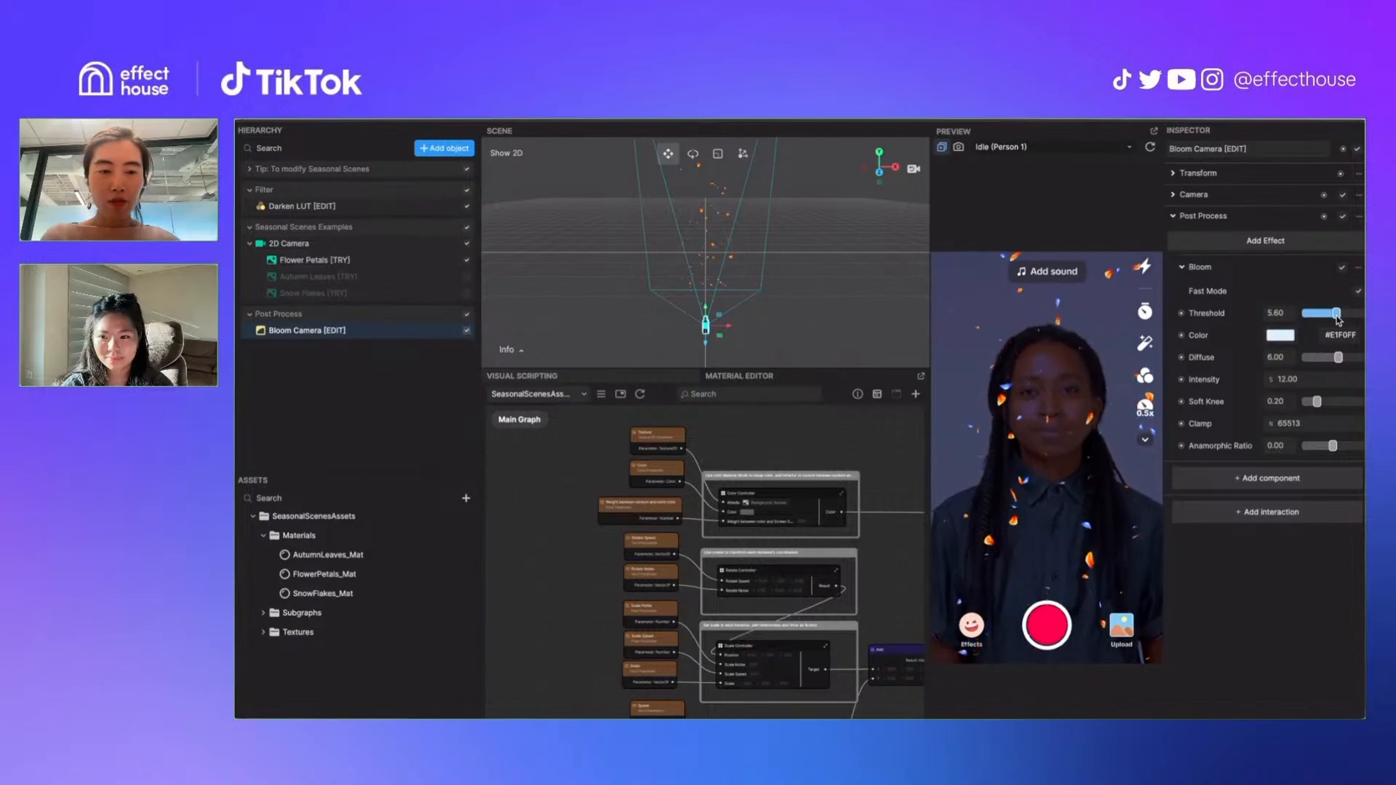
drag(1336, 317, 1310, 318)
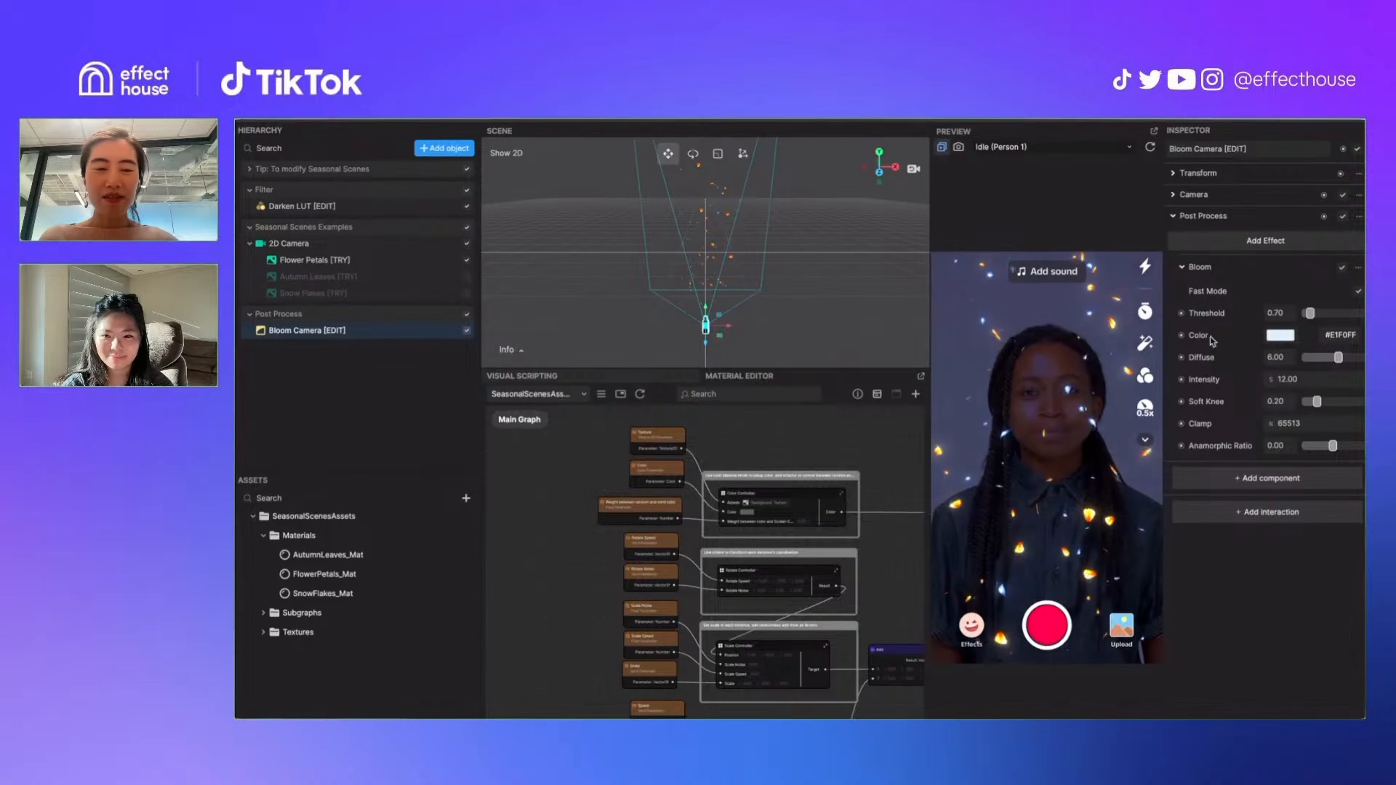
Select the Flower Petals example and switch it off and back on to compare the preview
click(333, 228)
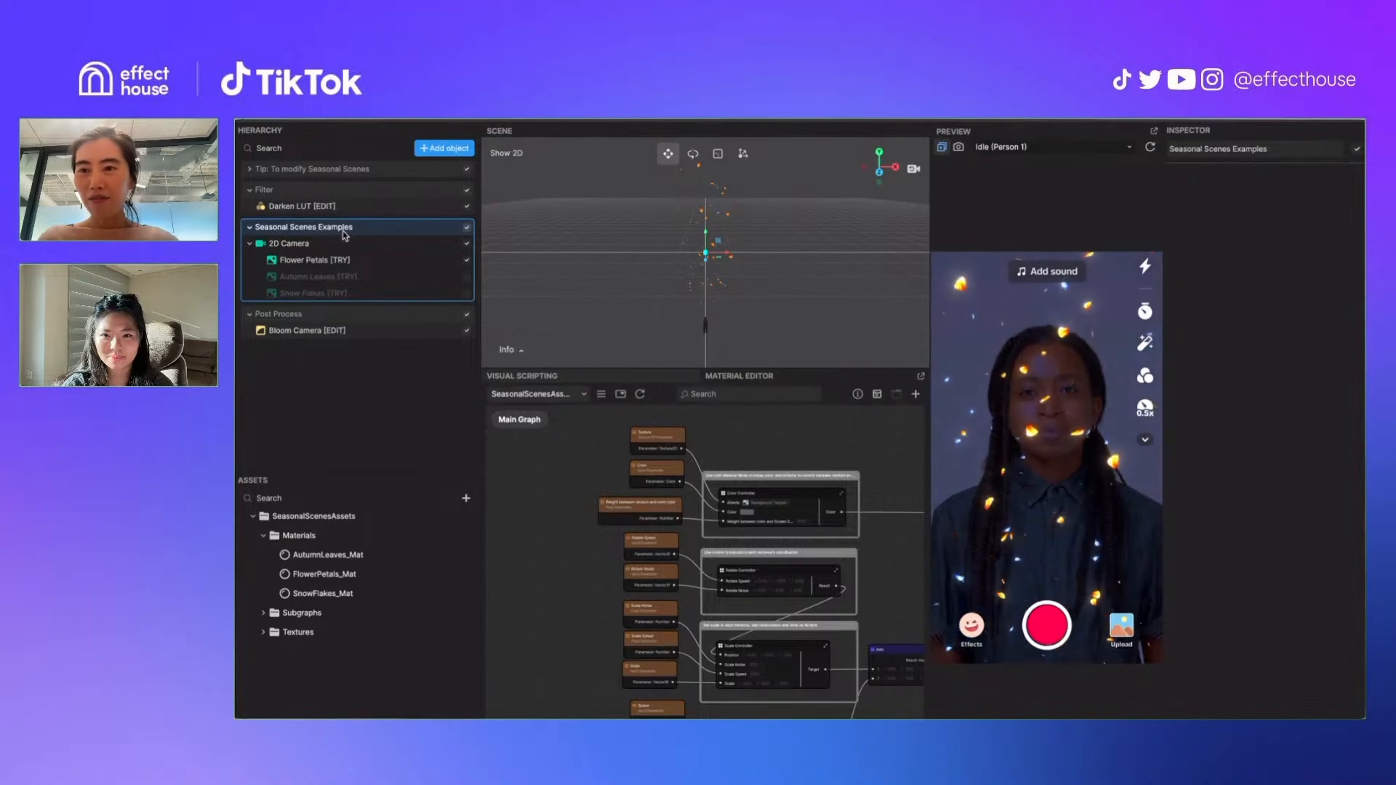
click(432, 265)
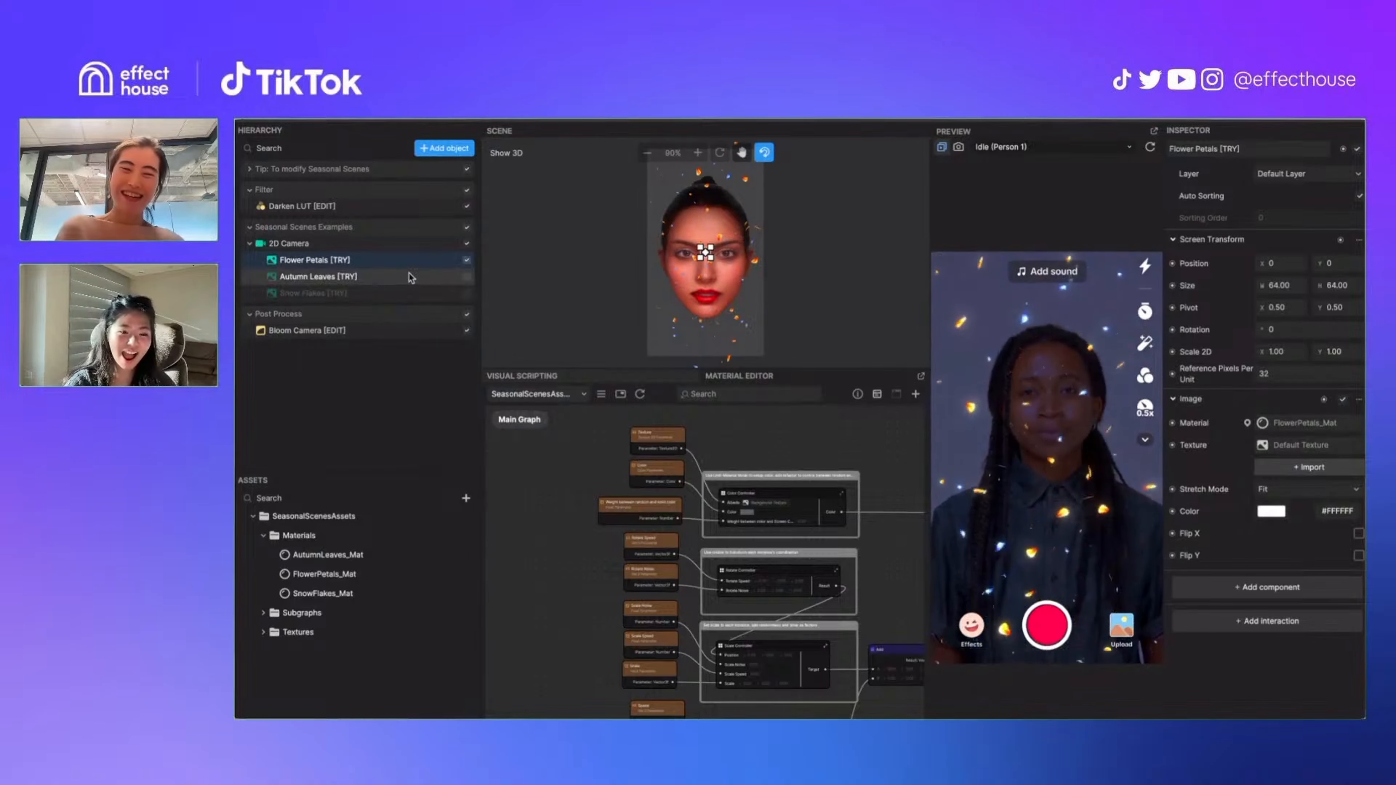
click(467, 276)
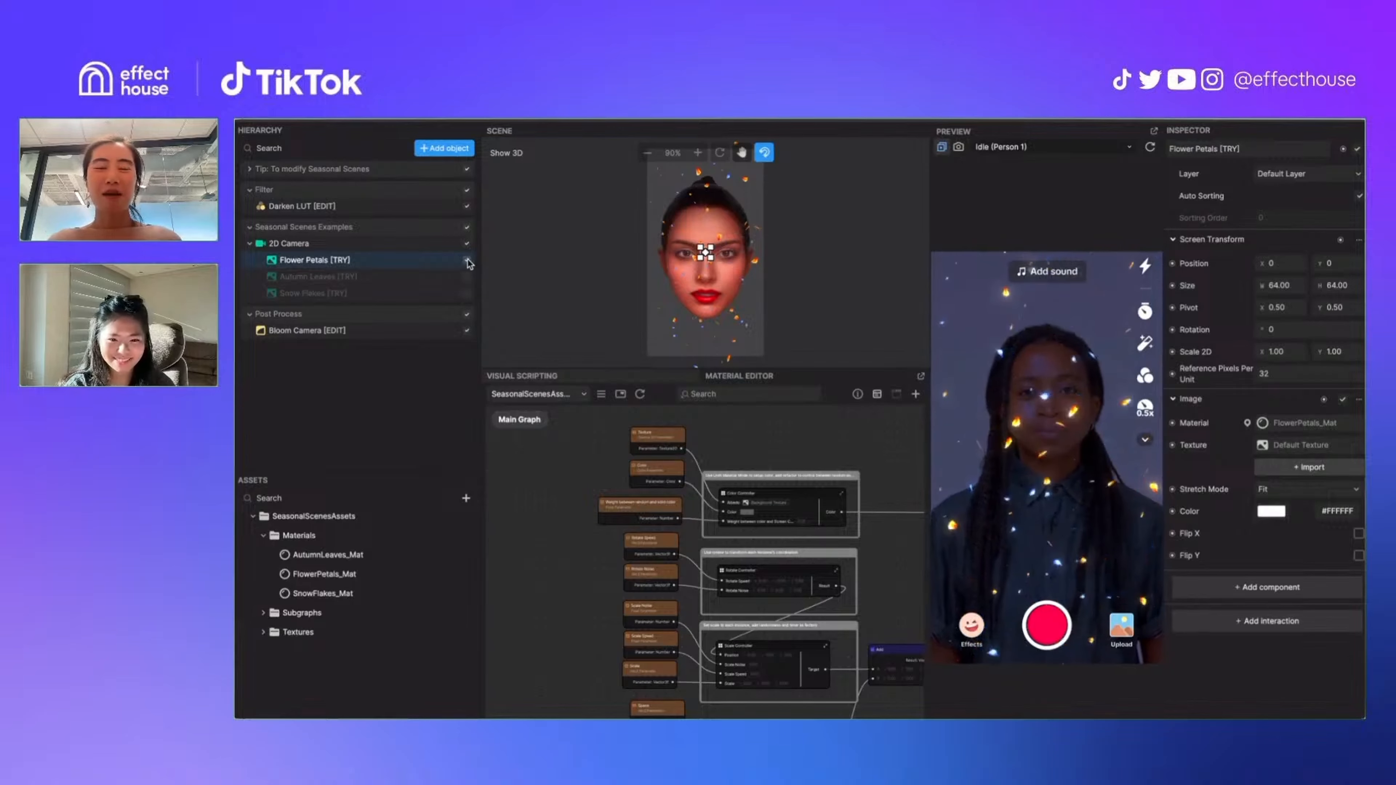
click(468, 260)
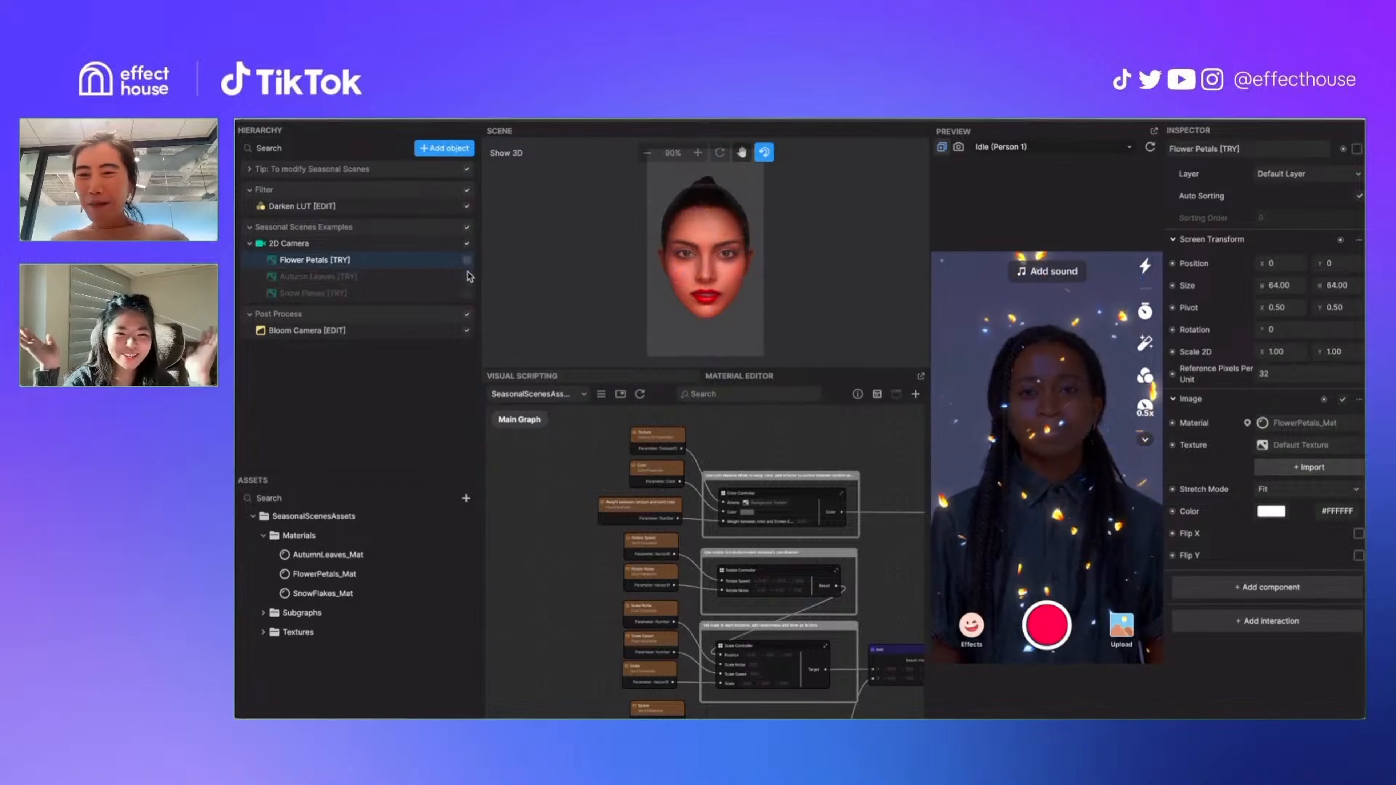
click(466, 260)
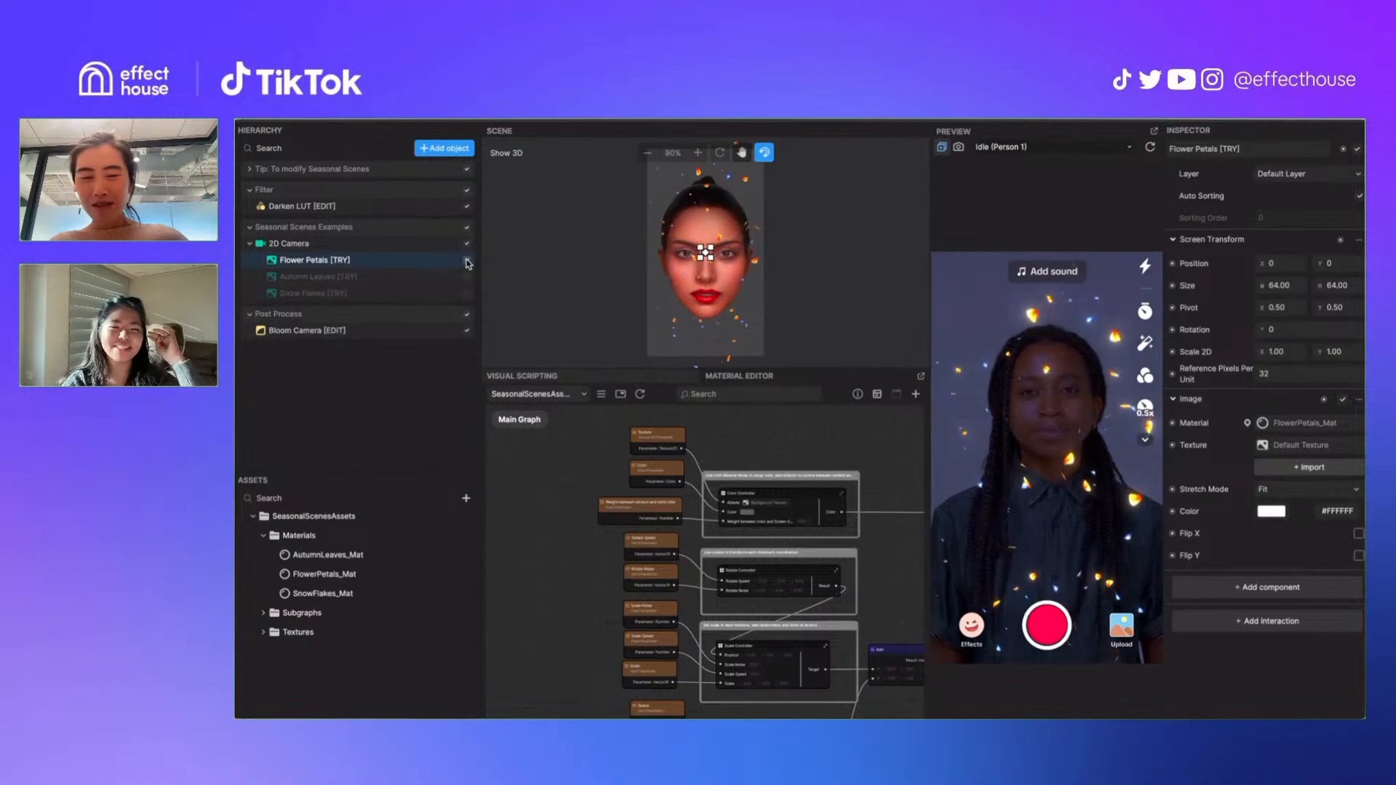
Set the Bloom Camera's Bloom threshold to 0.60
click(409, 332)
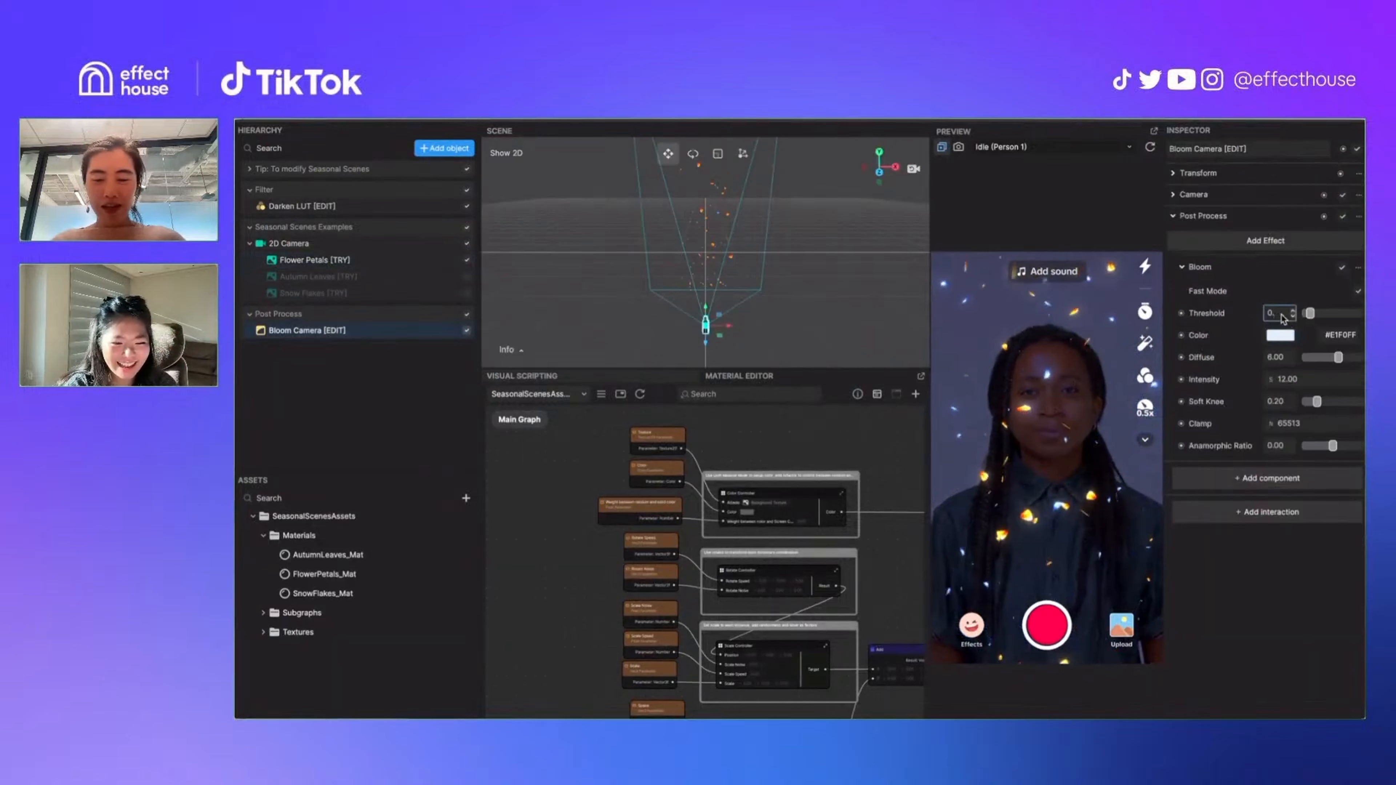
key(Return)
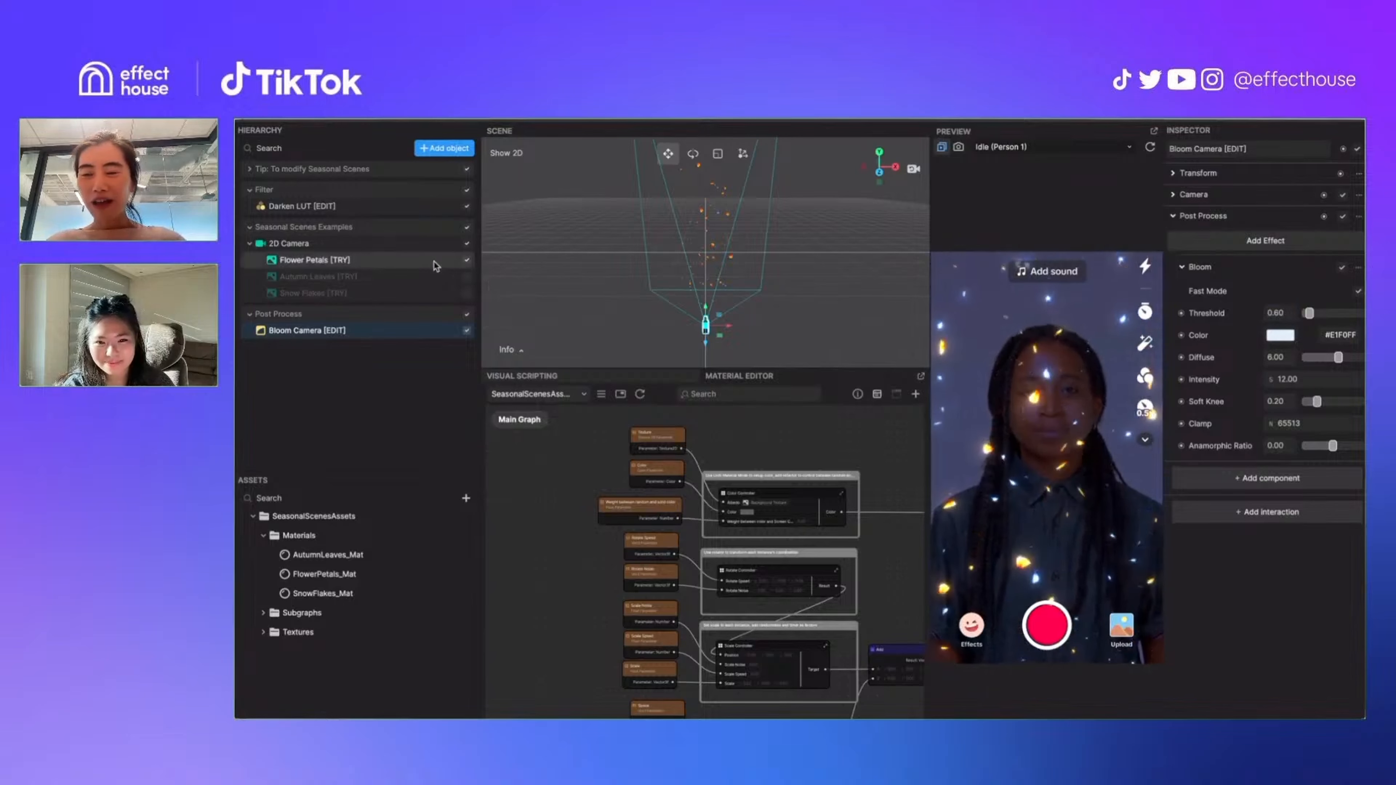
Disable Flower Petals and preview the Autumn Leaves and Snow Flakes examples one at a time
click(466, 261)
click(467, 277)
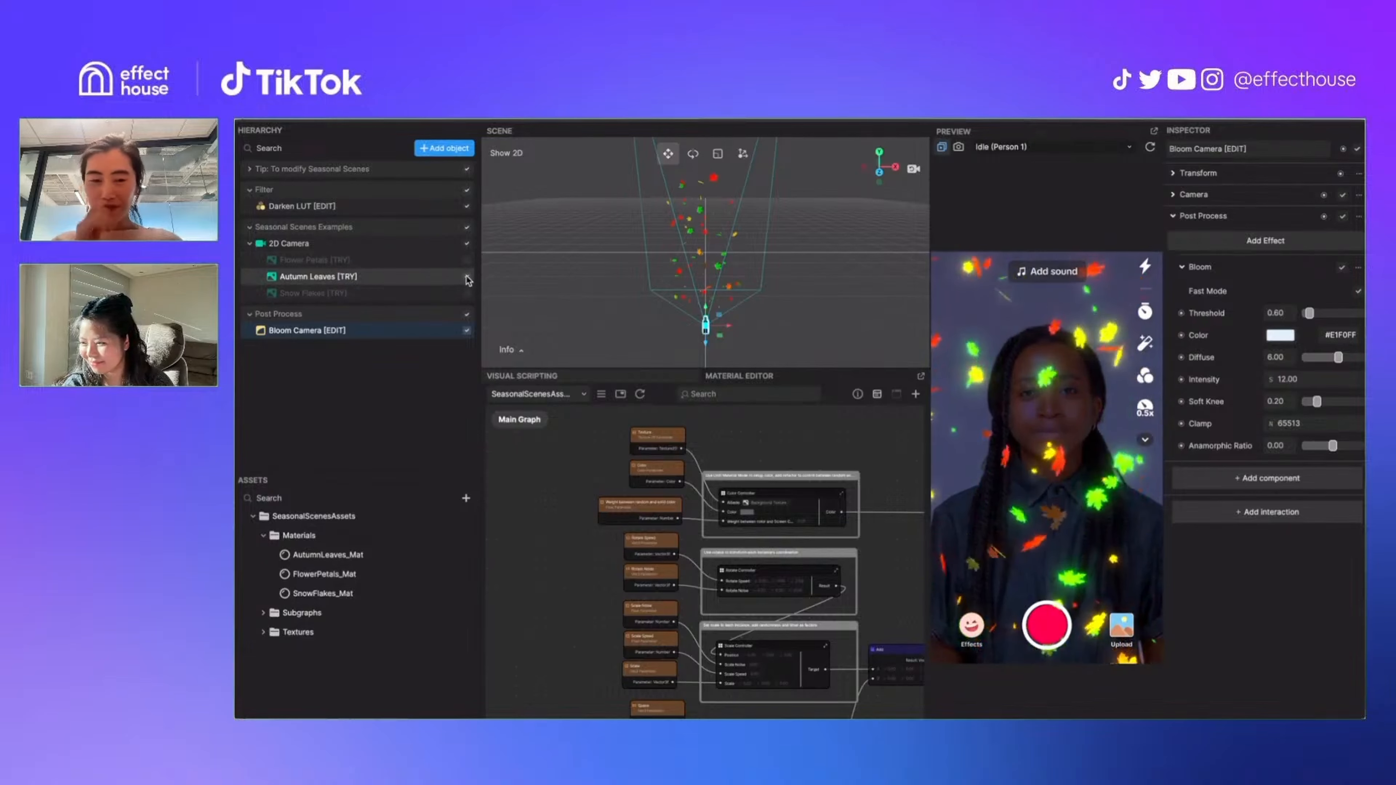
click(467, 277)
click(467, 294)
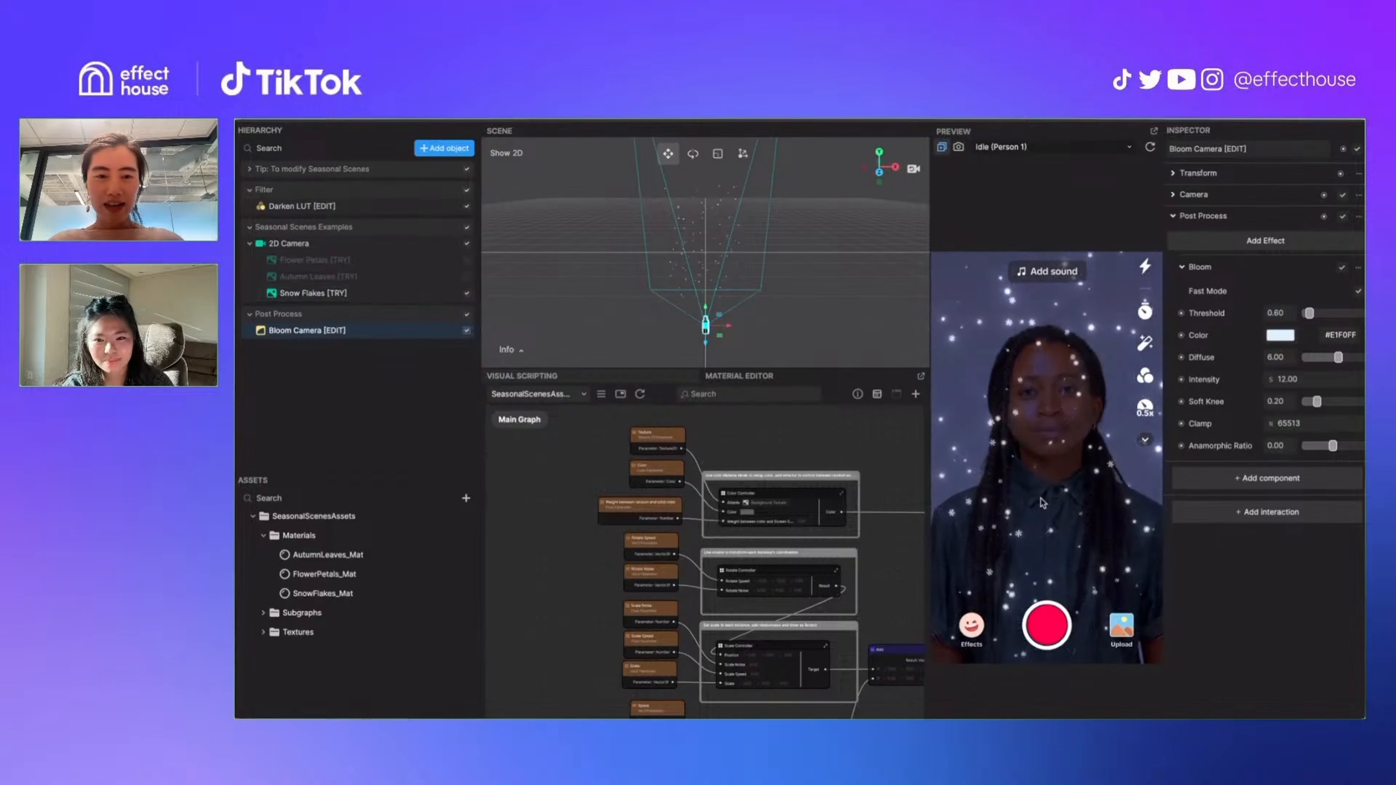
click(467, 293)
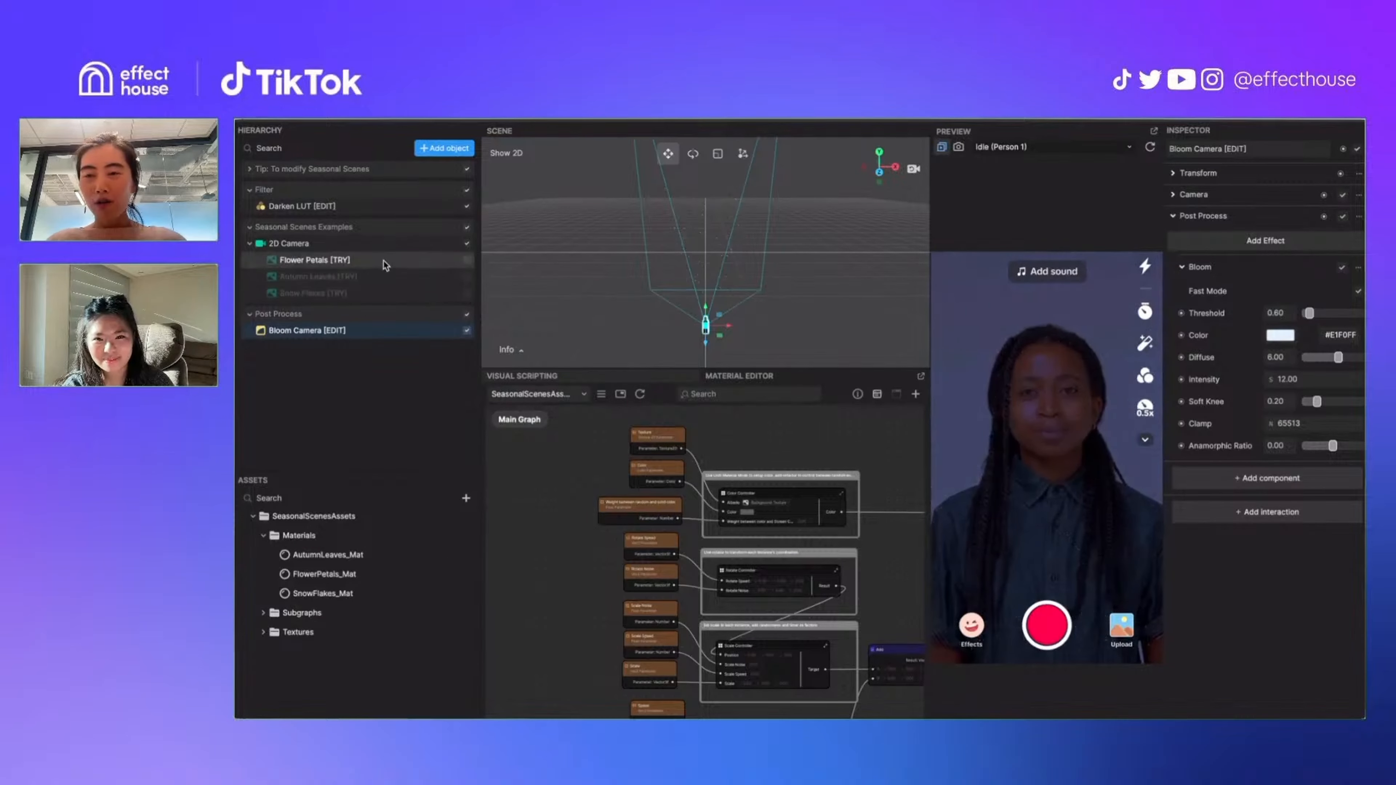
Check the image properties of the three seasonal examples and enable Flower Petals
click(384, 260)
click(384, 281)
click(384, 292)
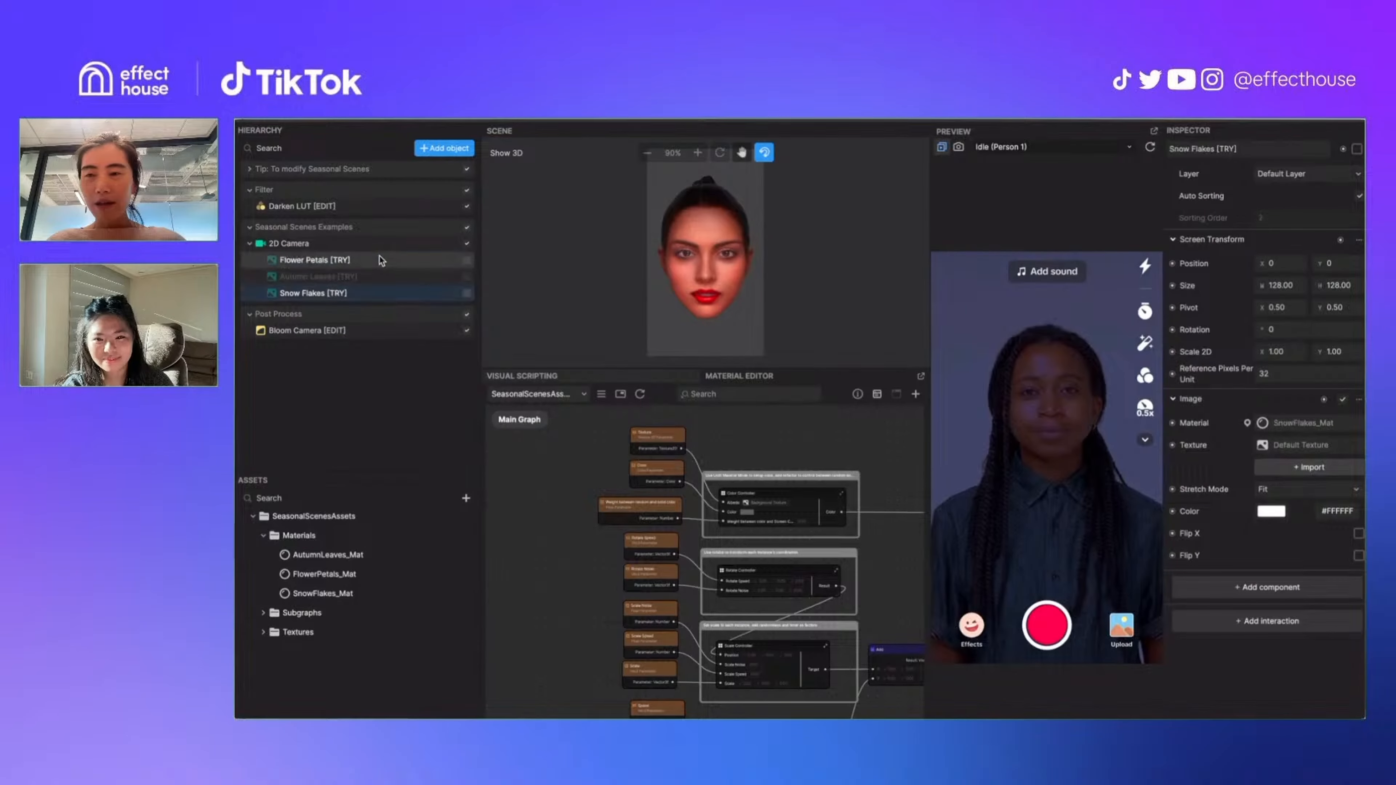
click(380, 256)
click(467, 260)
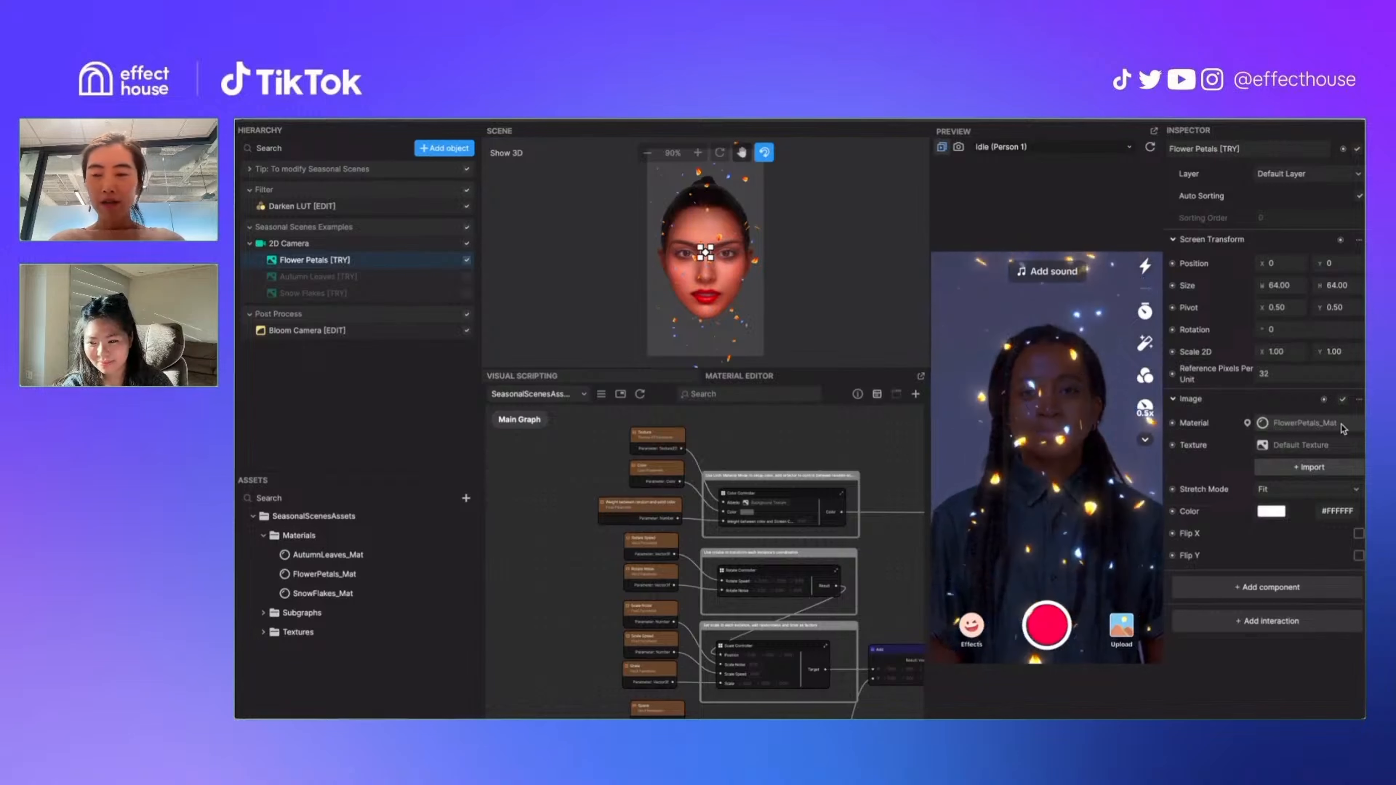
Open the FlowerPetals_Mat material's properties and collapse its material preview to show the full property list
click(367, 575)
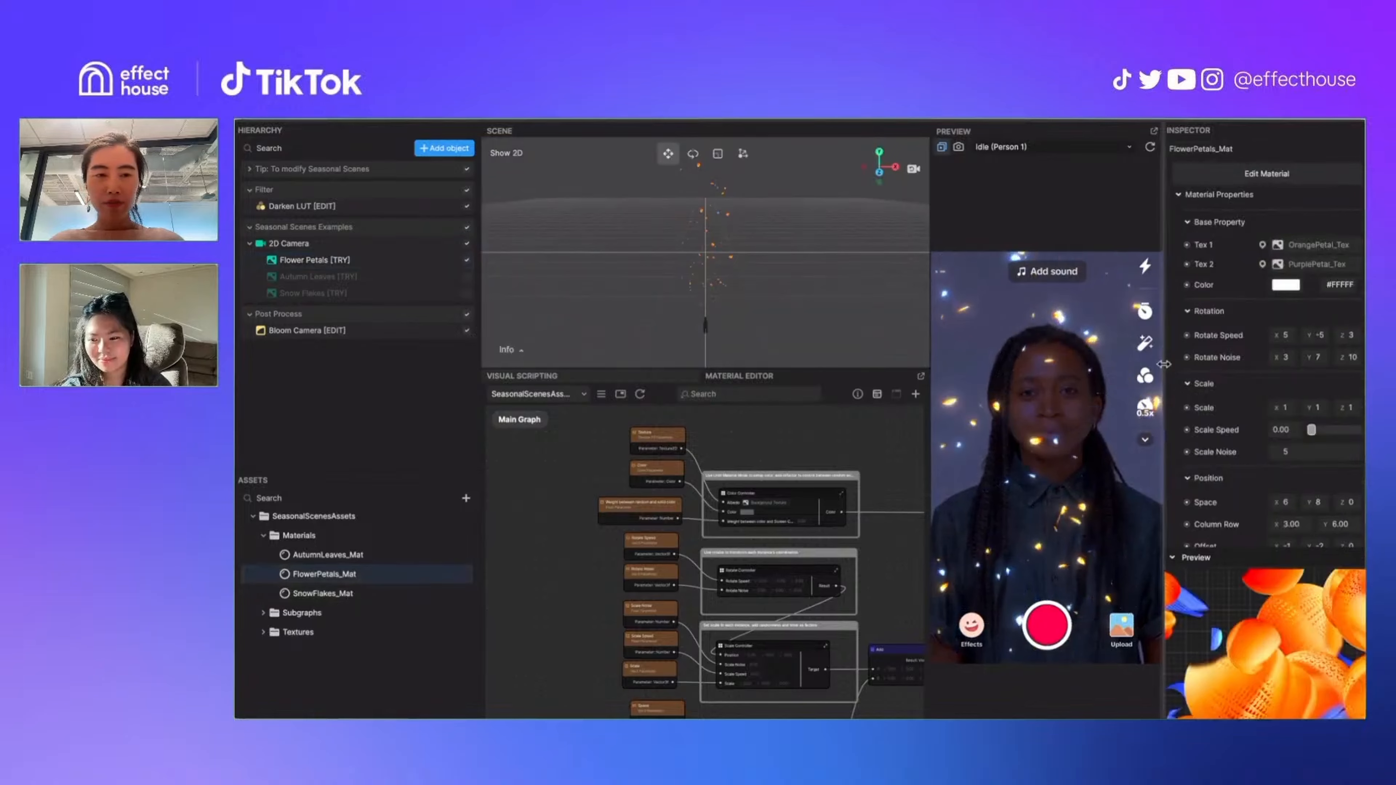
drag(1164, 434, 1113, 433)
drag(1365, 435, 1393, 434)
drag(863, 453, 786, 461)
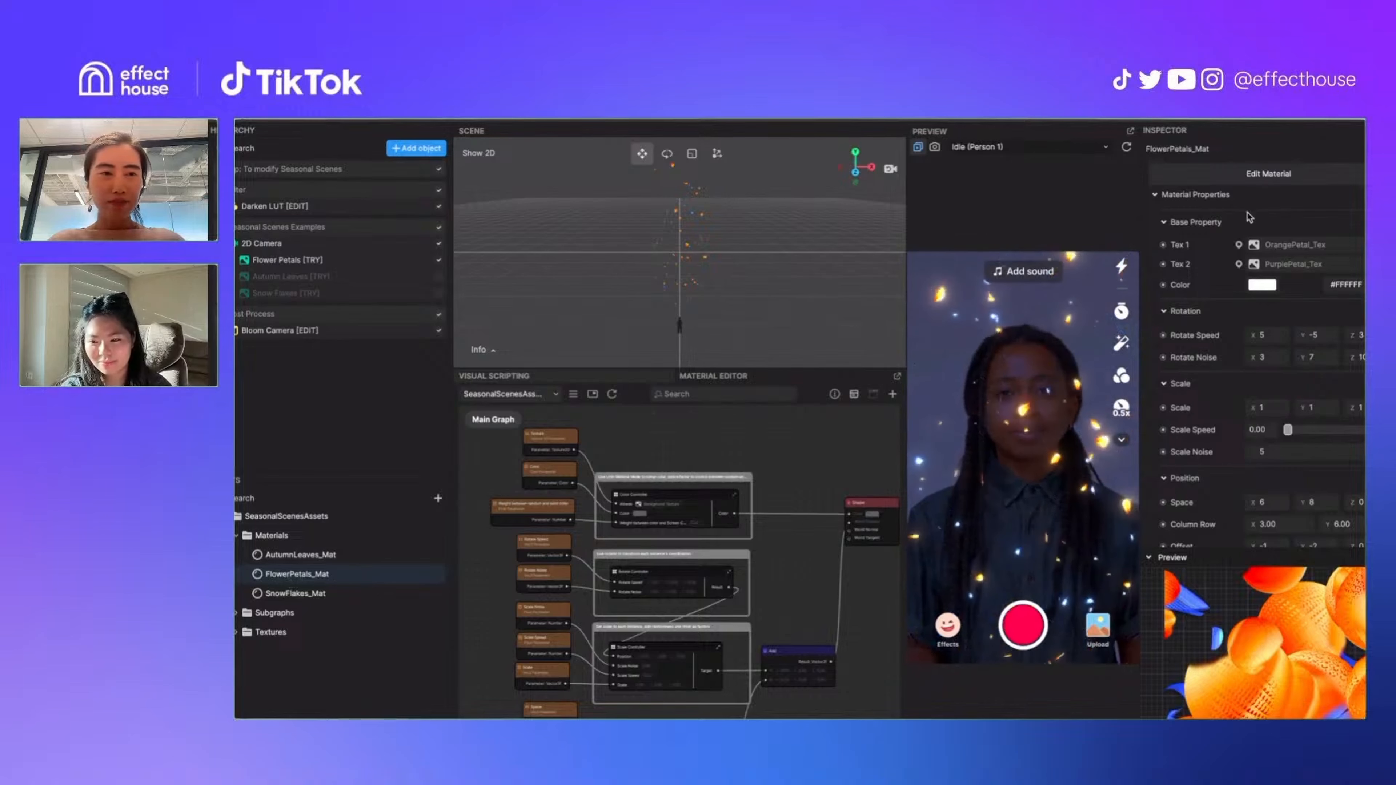
scroll(1250, 230, down, 3)
scroll(1233, 347, up, 3)
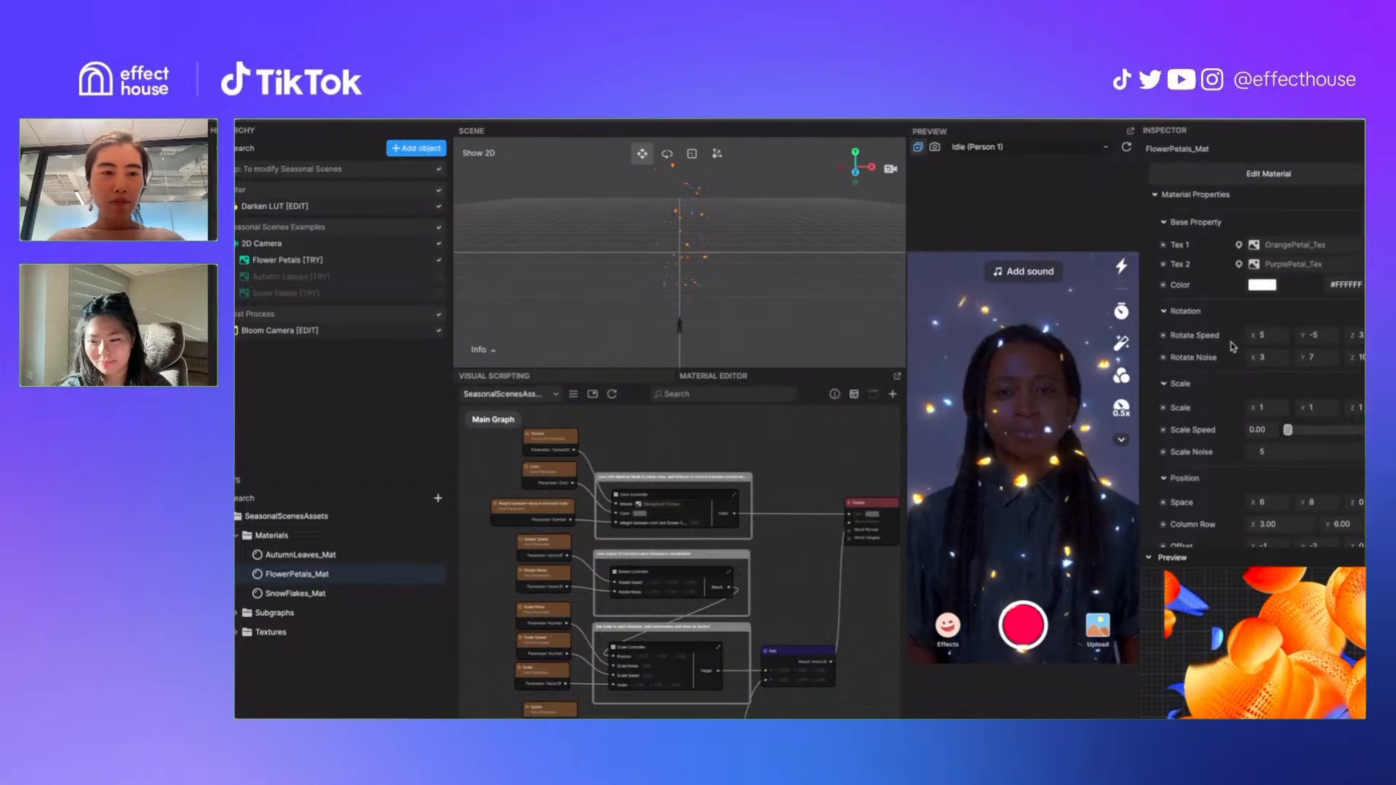
click(1150, 557)
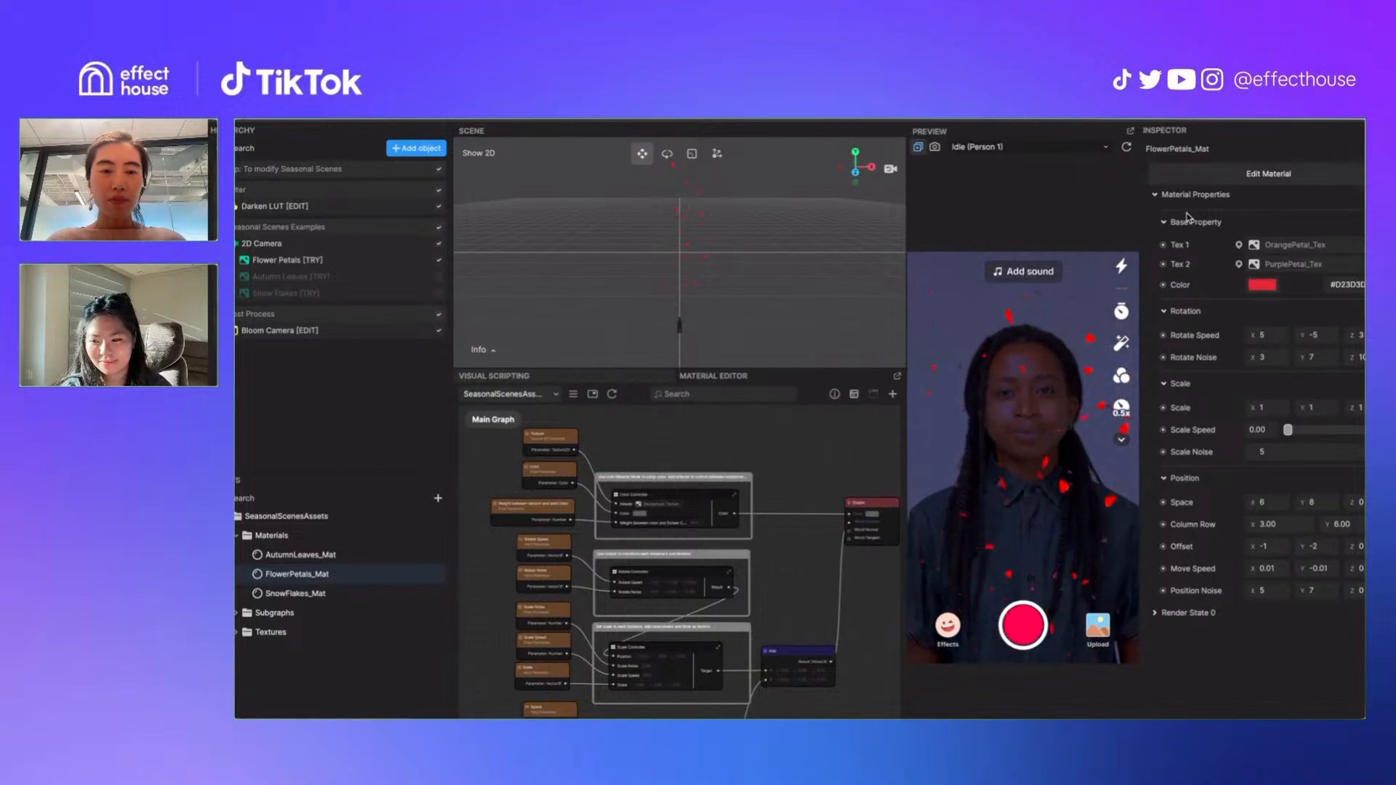
Add a Textures folder to the assets and give FlowerPetals_Mat the Star texture as Tex 1 with a yellow color
drag(1107, 200, 1072, 177)
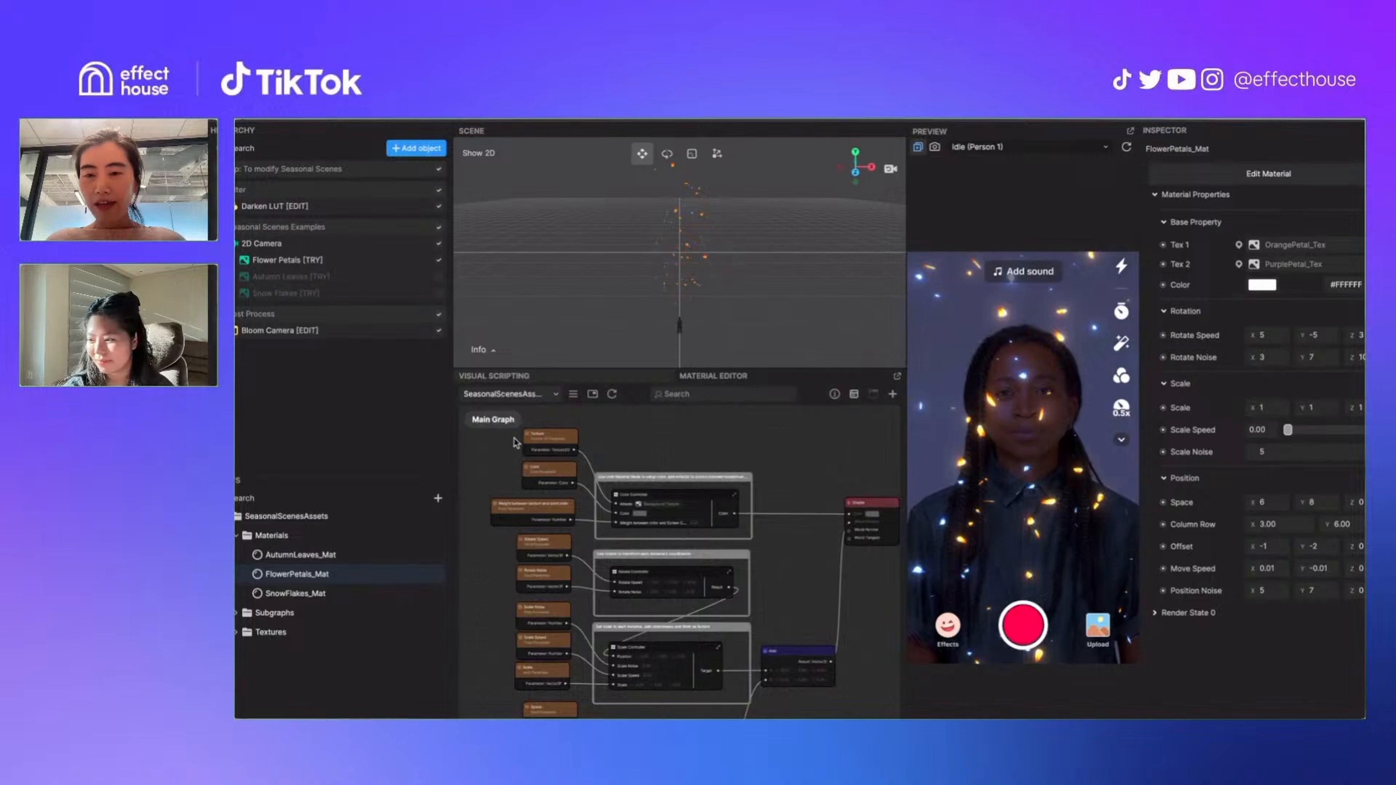
drag(329, 642, 347, 714)
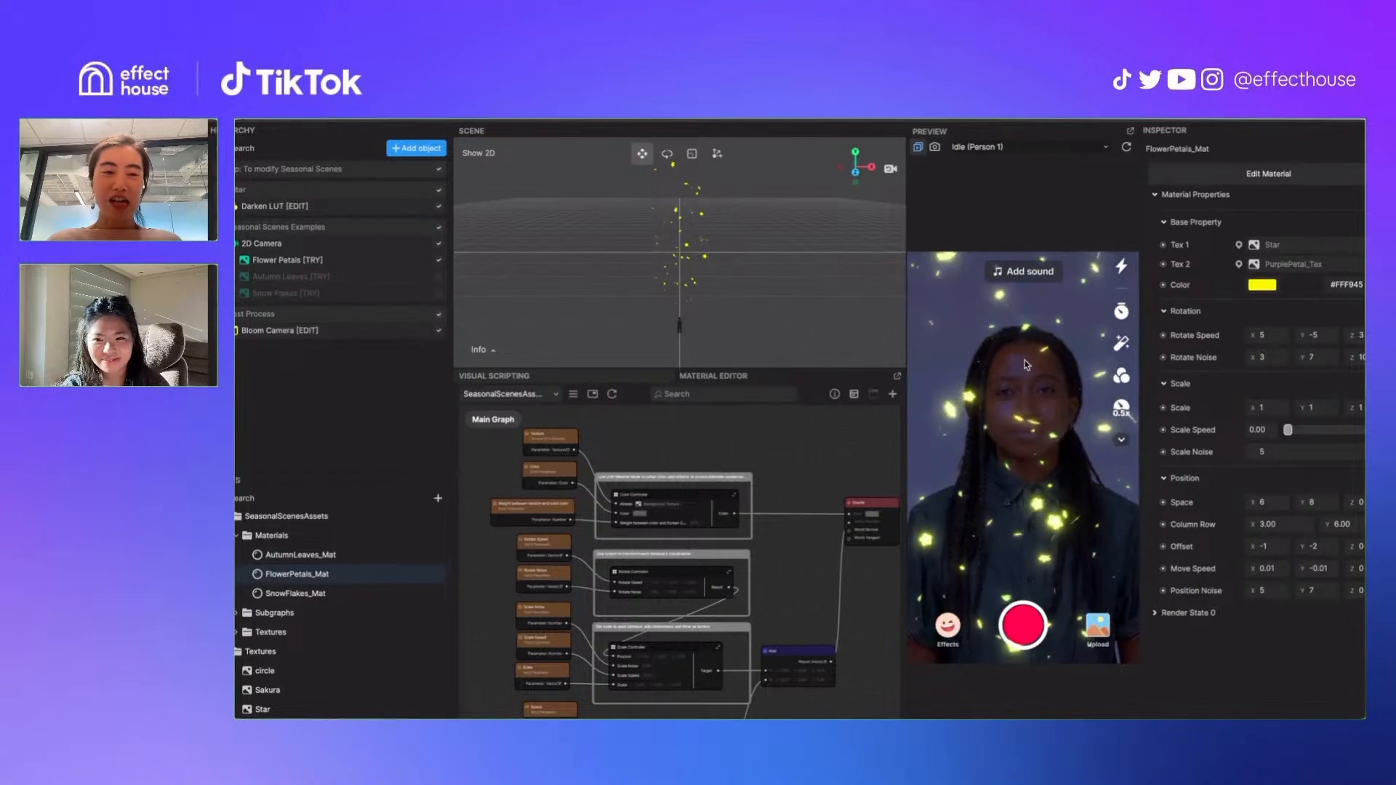
Expand the Render State 0 settings of the FlowerPetals_Mat material
click(1154, 613)
scroll(1155, 597, down, 1)
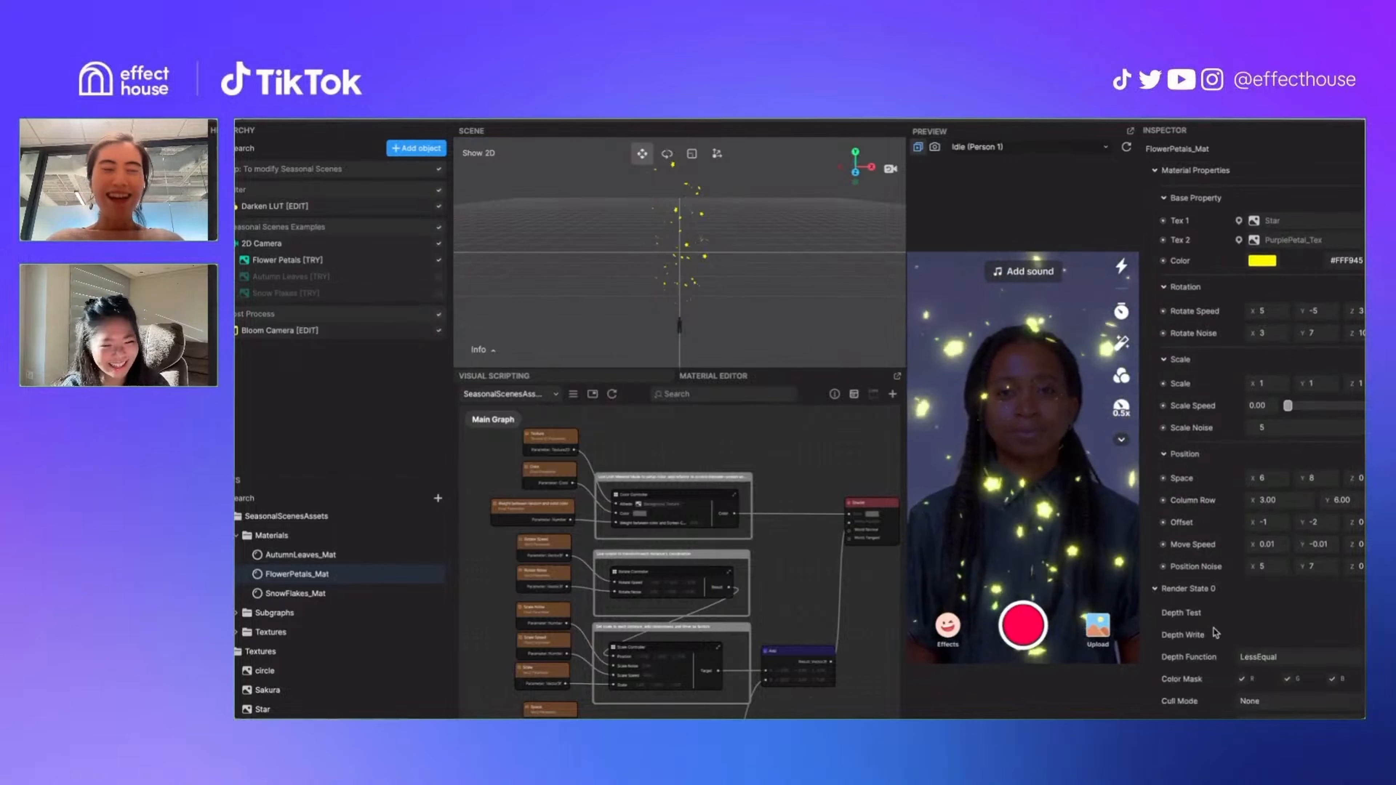
click(1153, 590)
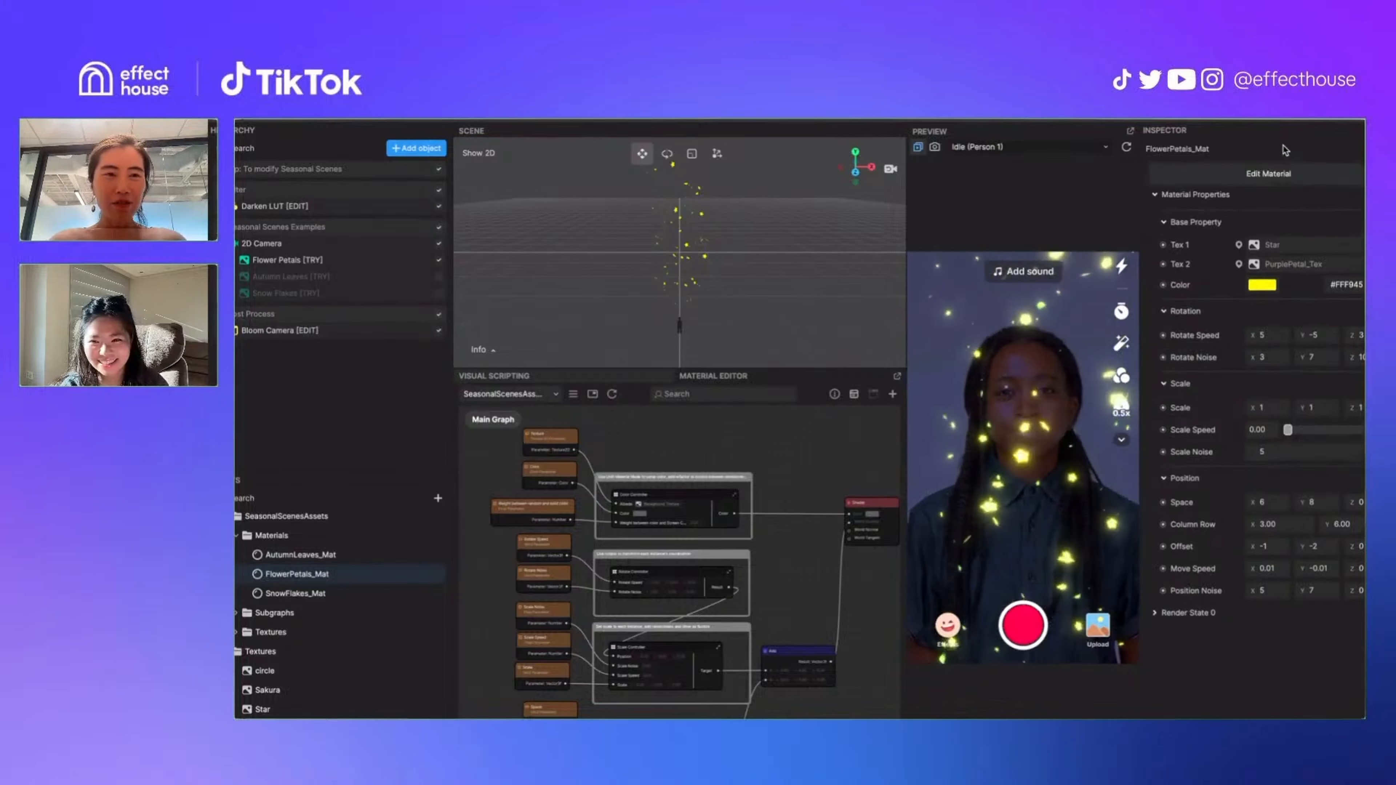
click(1155, 615)
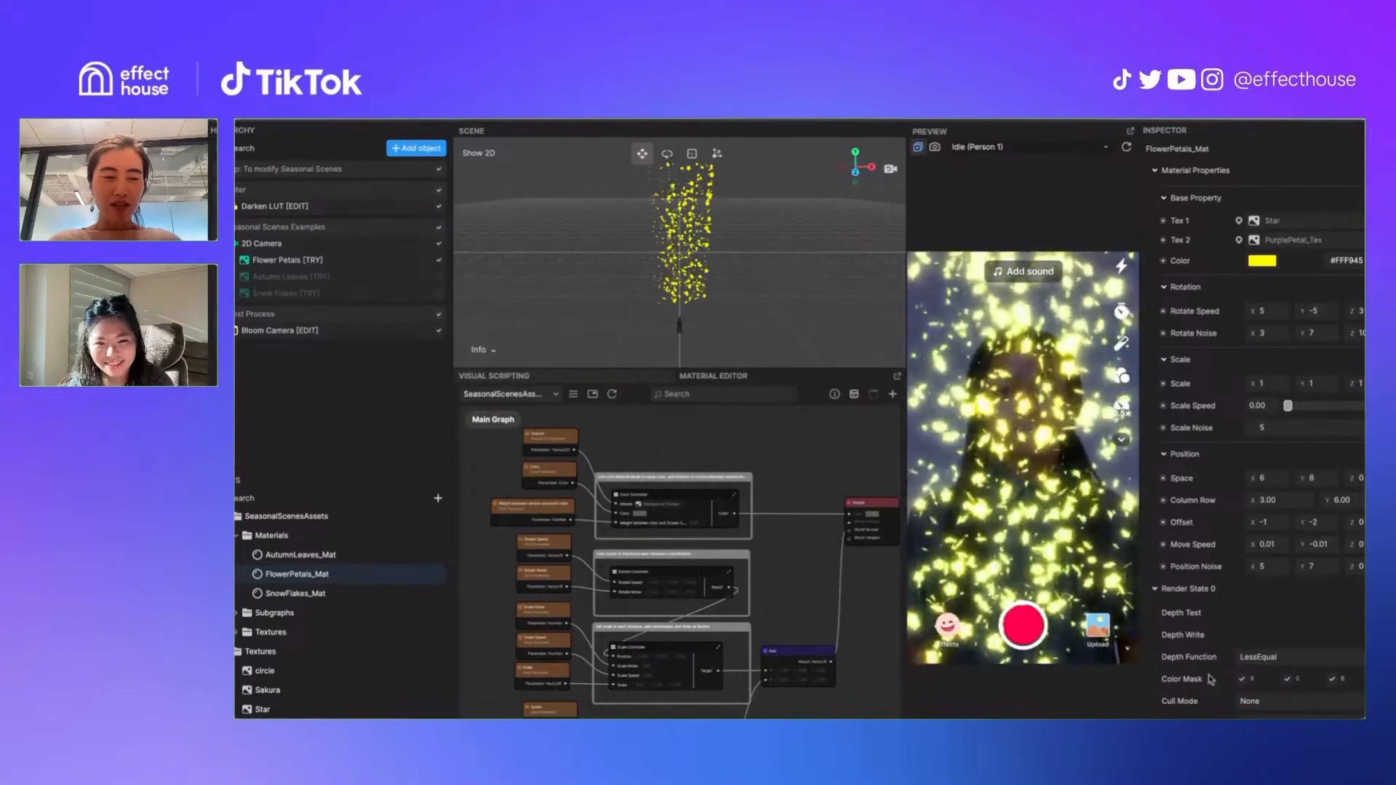
Set the Color of FlowerPetals_Mat to white (#FFFFFF)
click(1157, 591)
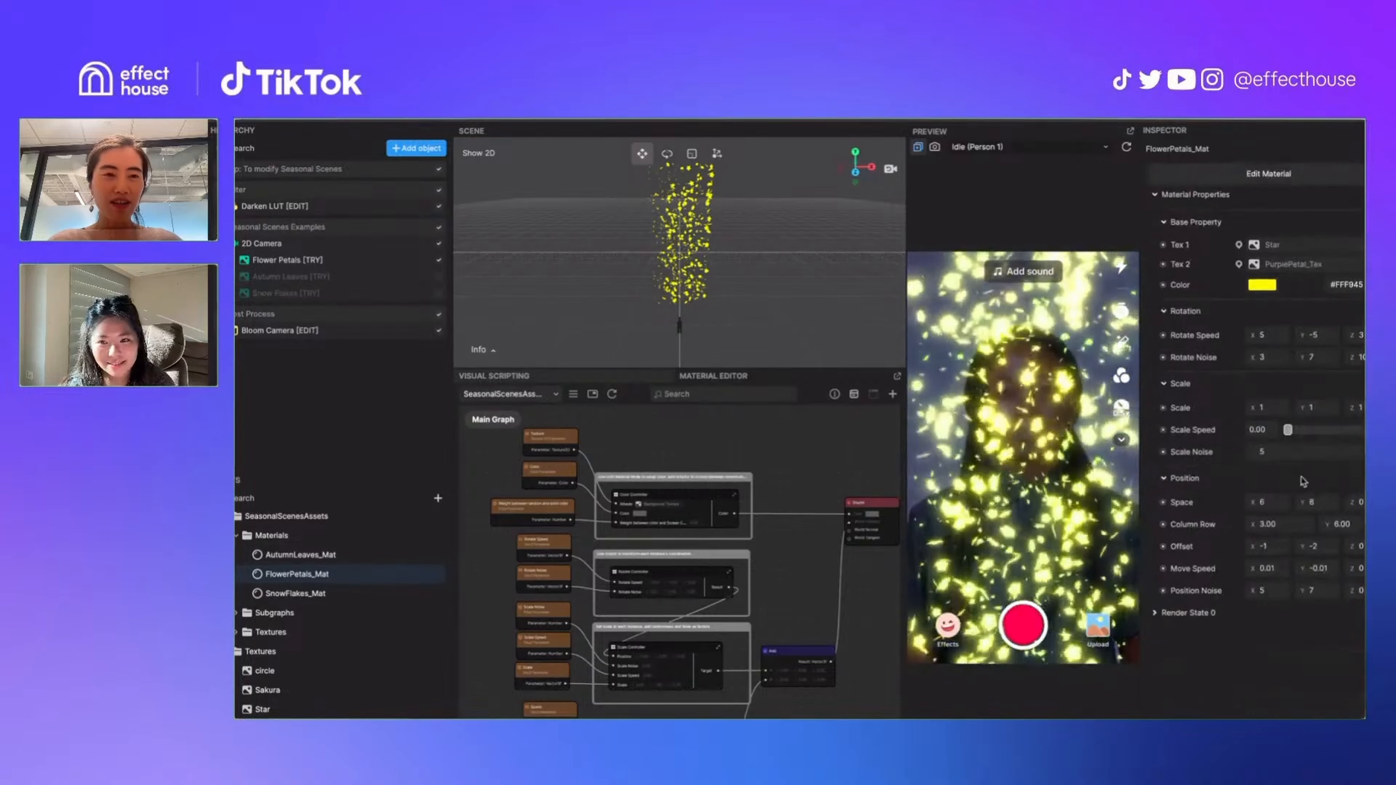
click(1156, 615)
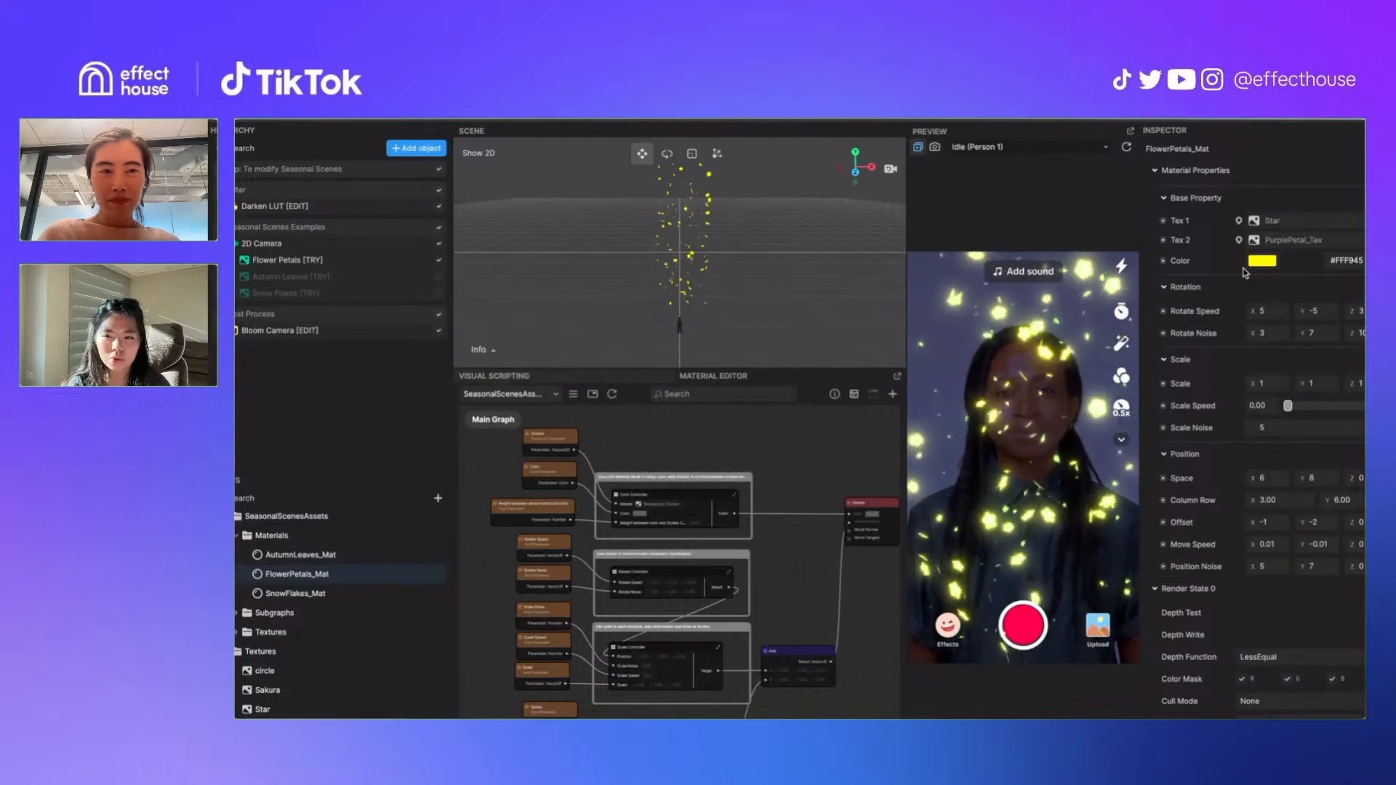
click(1266, 265)
click(1067, 158)
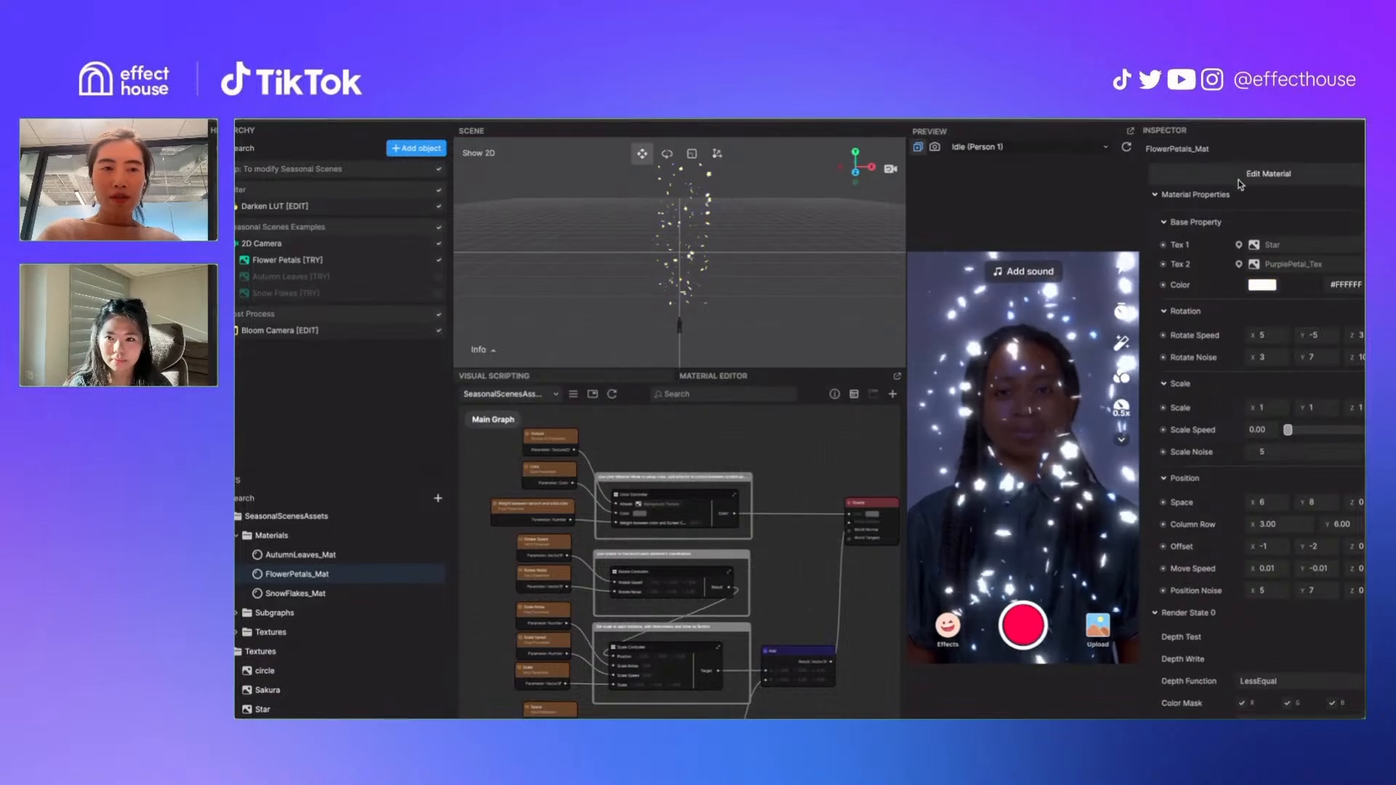
Open the FlowerPetals_Mat graph for editing and widen the material editor area on both sides
click(1269, 174)
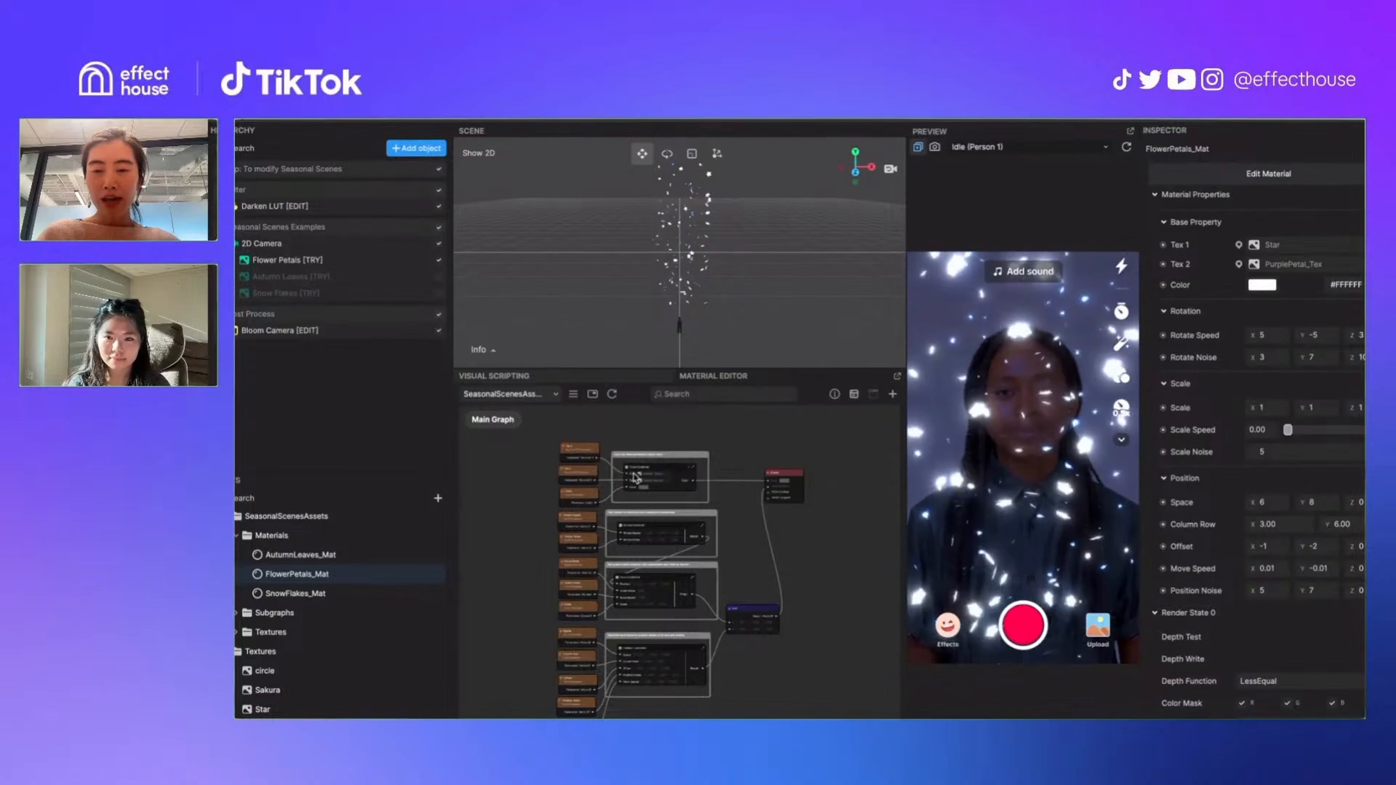
scroll(633, 497, up, 5)
scroll(626, 649, down, 2)
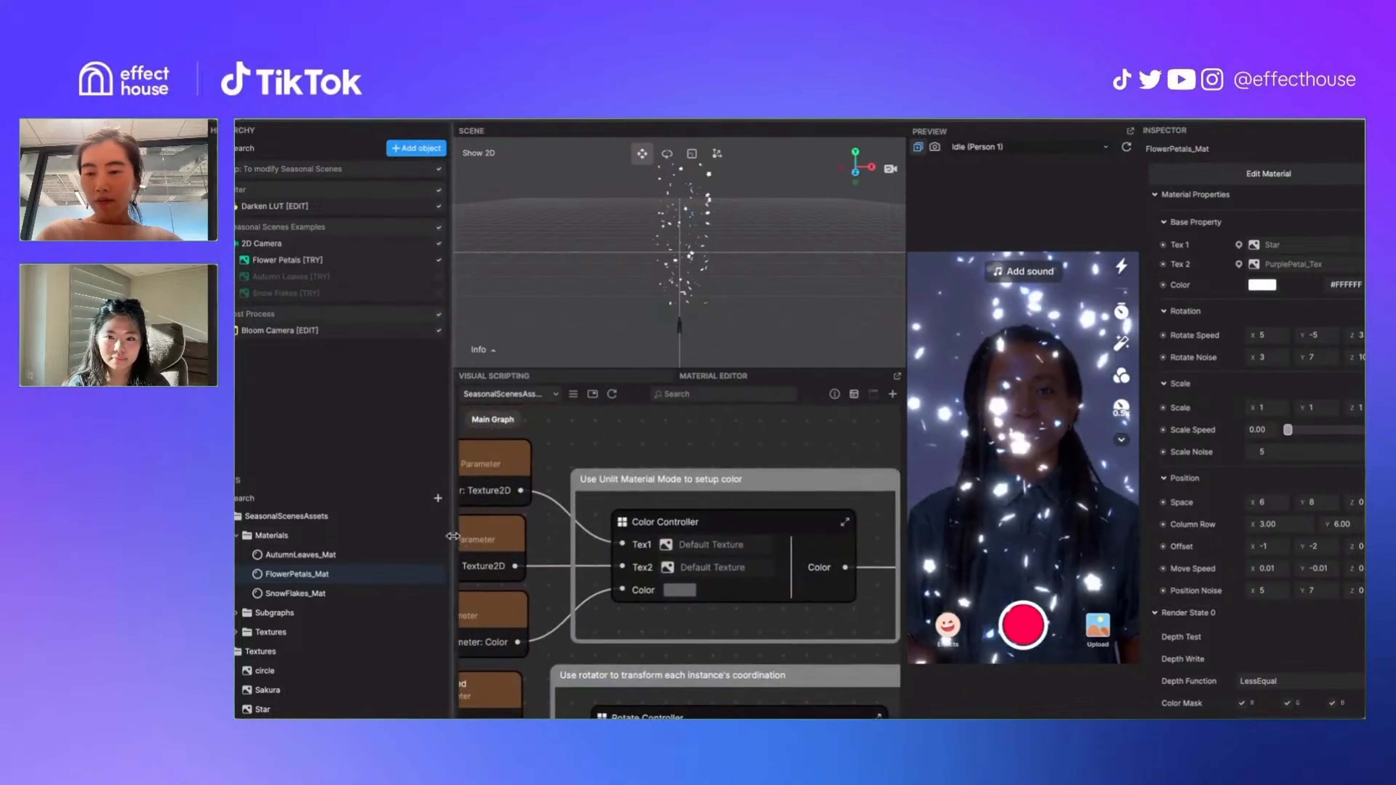
drag(452, 540, 406, 526)
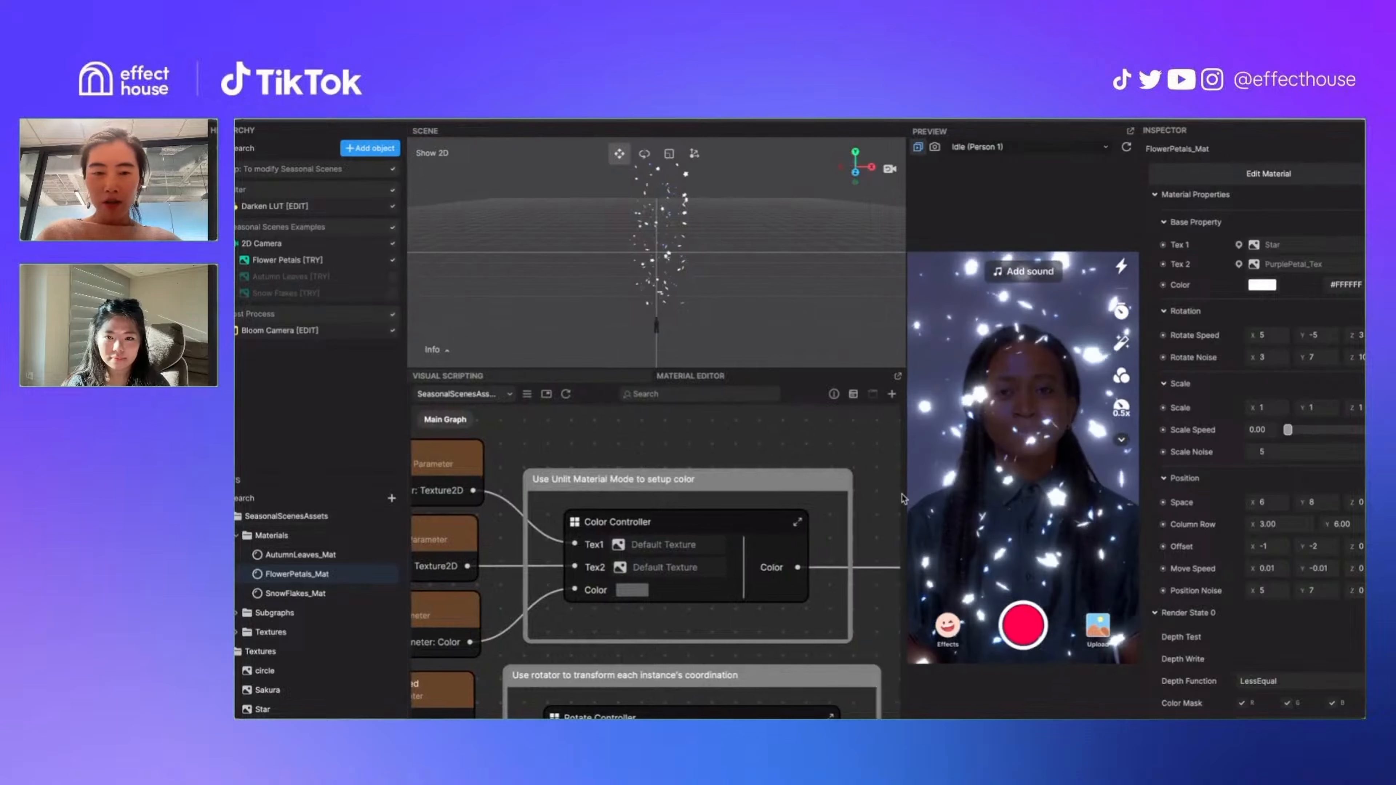
drag(906, 497, 930, 498)
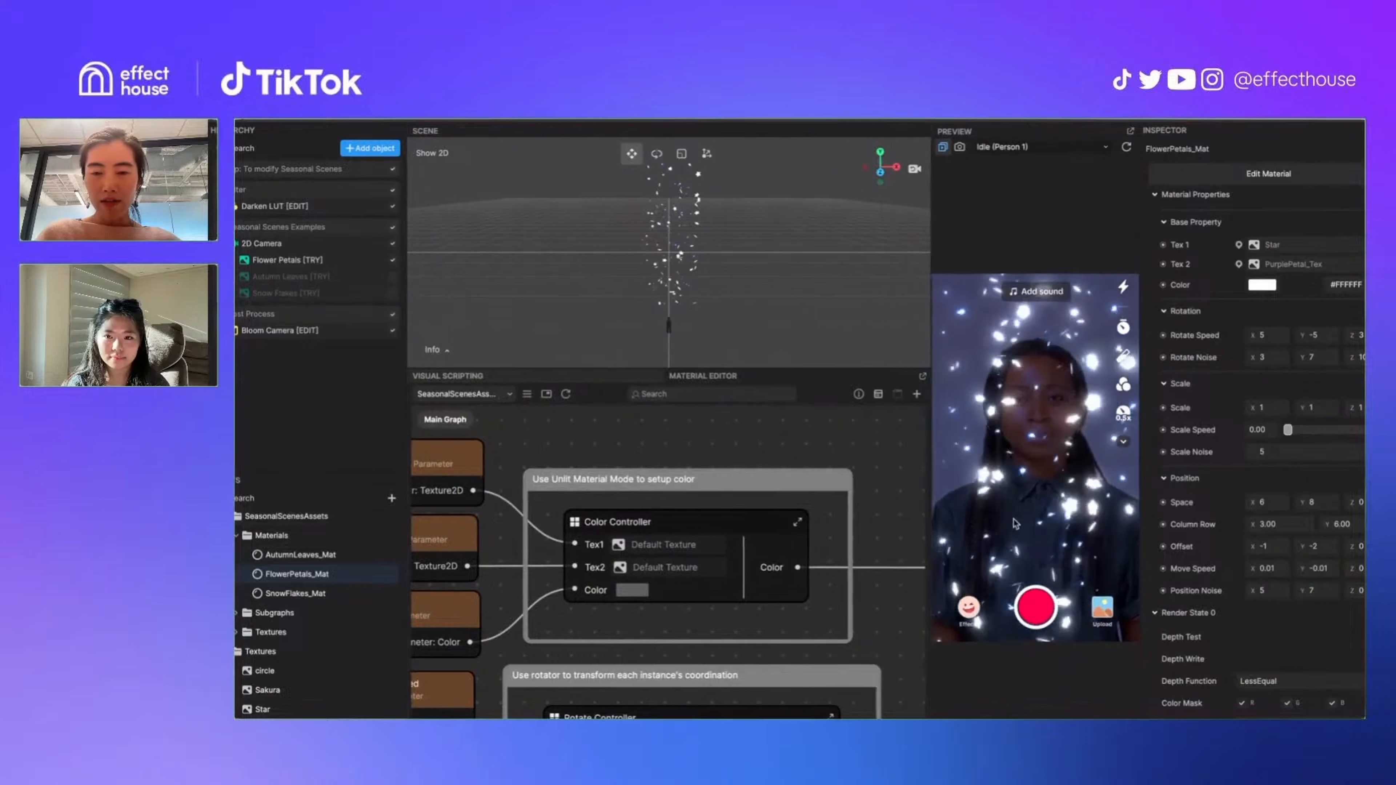
Review the Color Controller node's texture and color inputs in the main graph and open its subgraph
click(624, 523)
scroll(741, 584, down, 2)
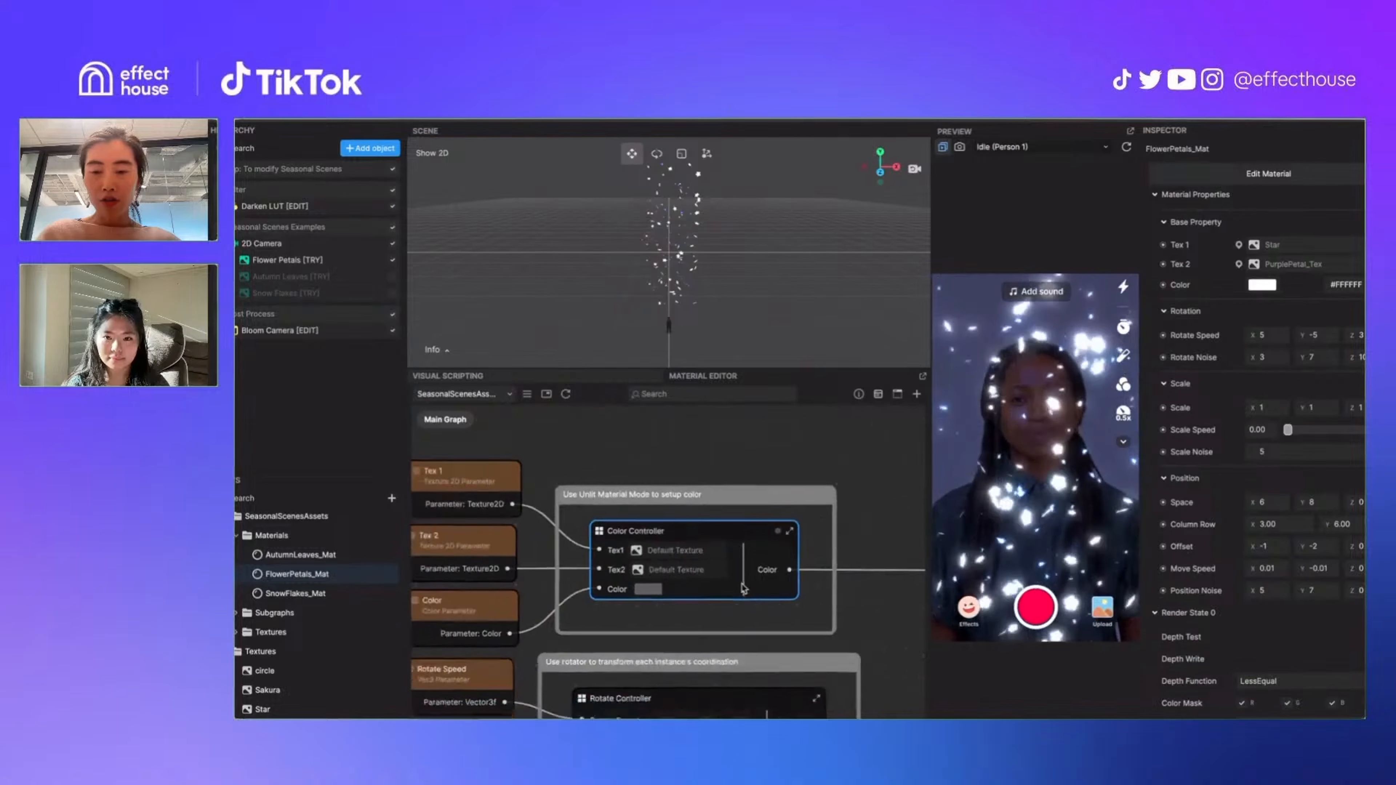
middle_drag(617, 609, 667, 595)
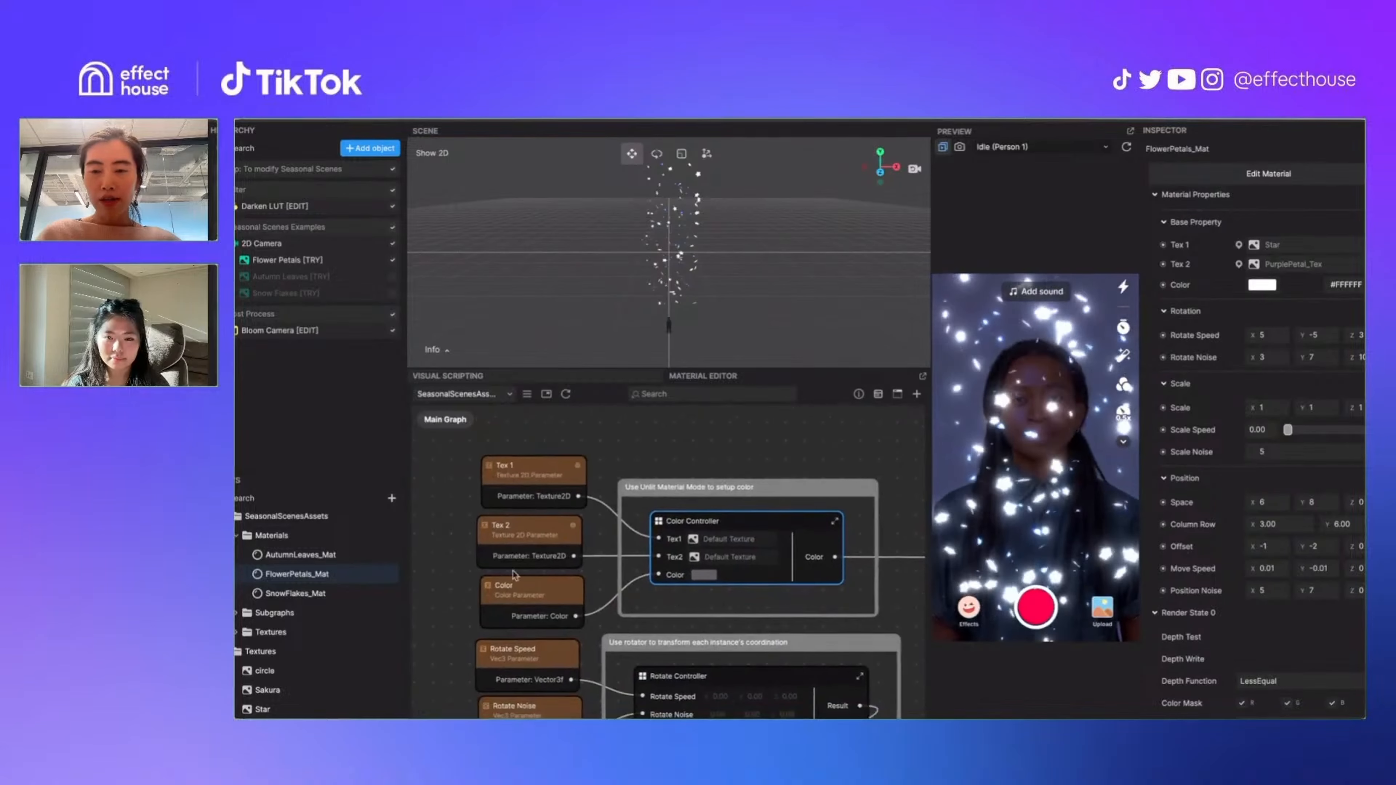
mouse_move(891, 463)
middle_down()
mouse_move(703, 462)
mouse_move(898, 444)
middle_up()
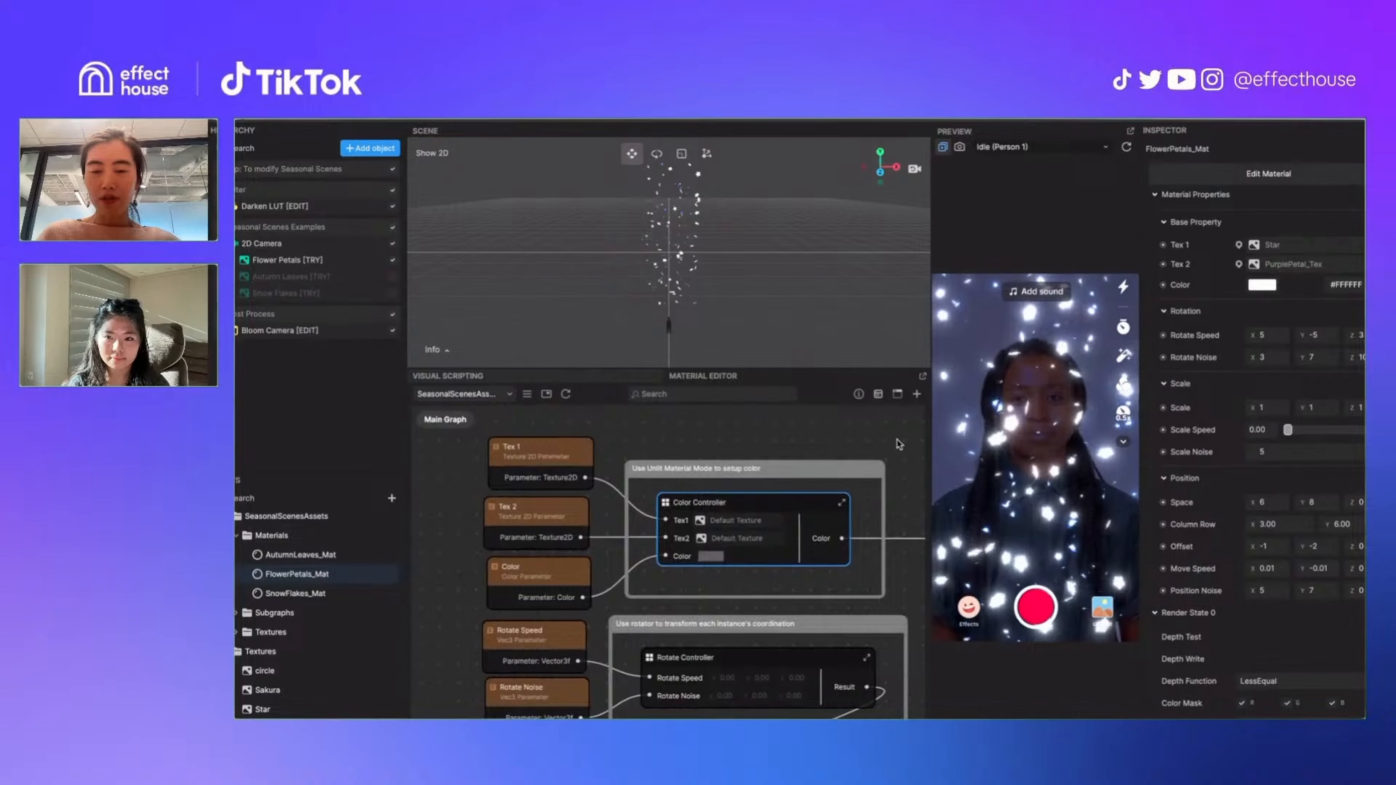
click(843, 504)
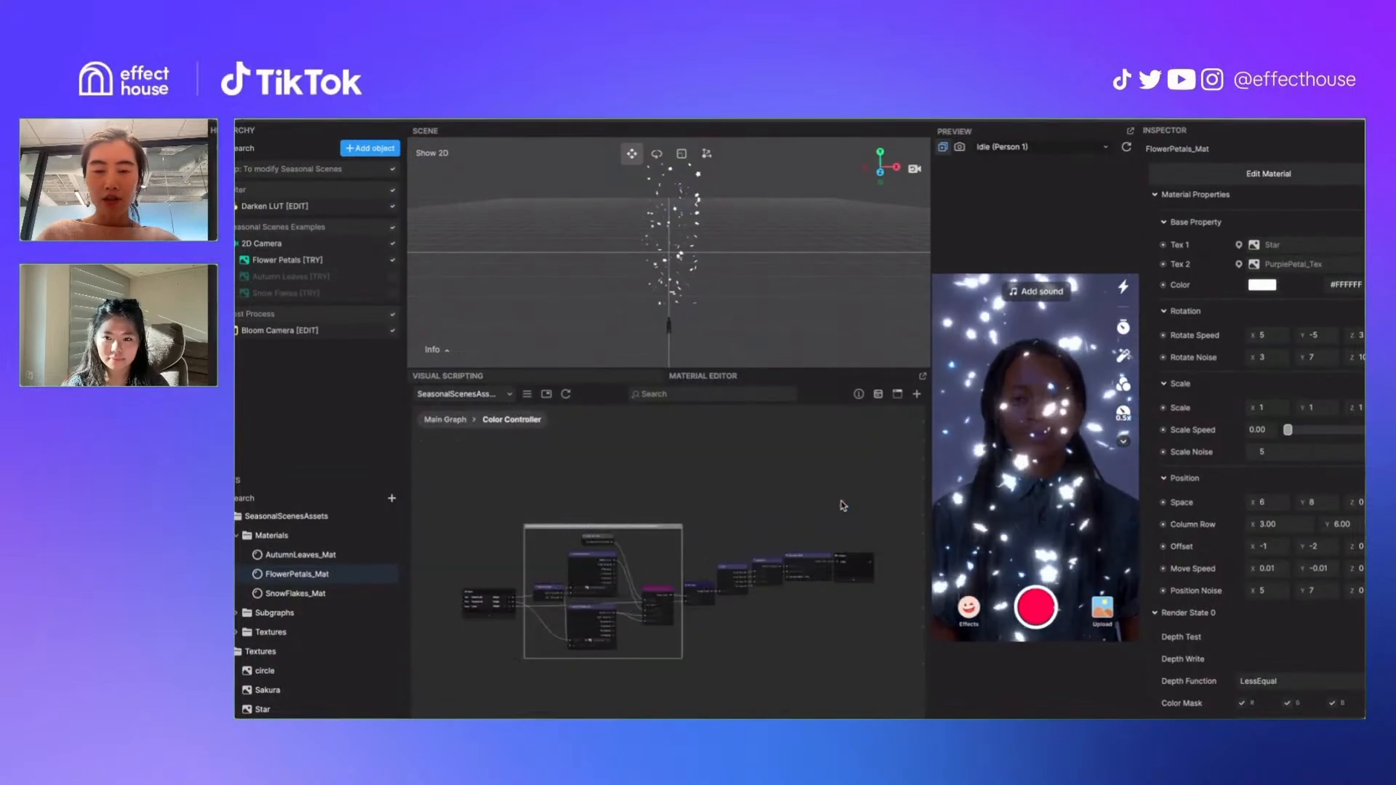
click(446, 420)
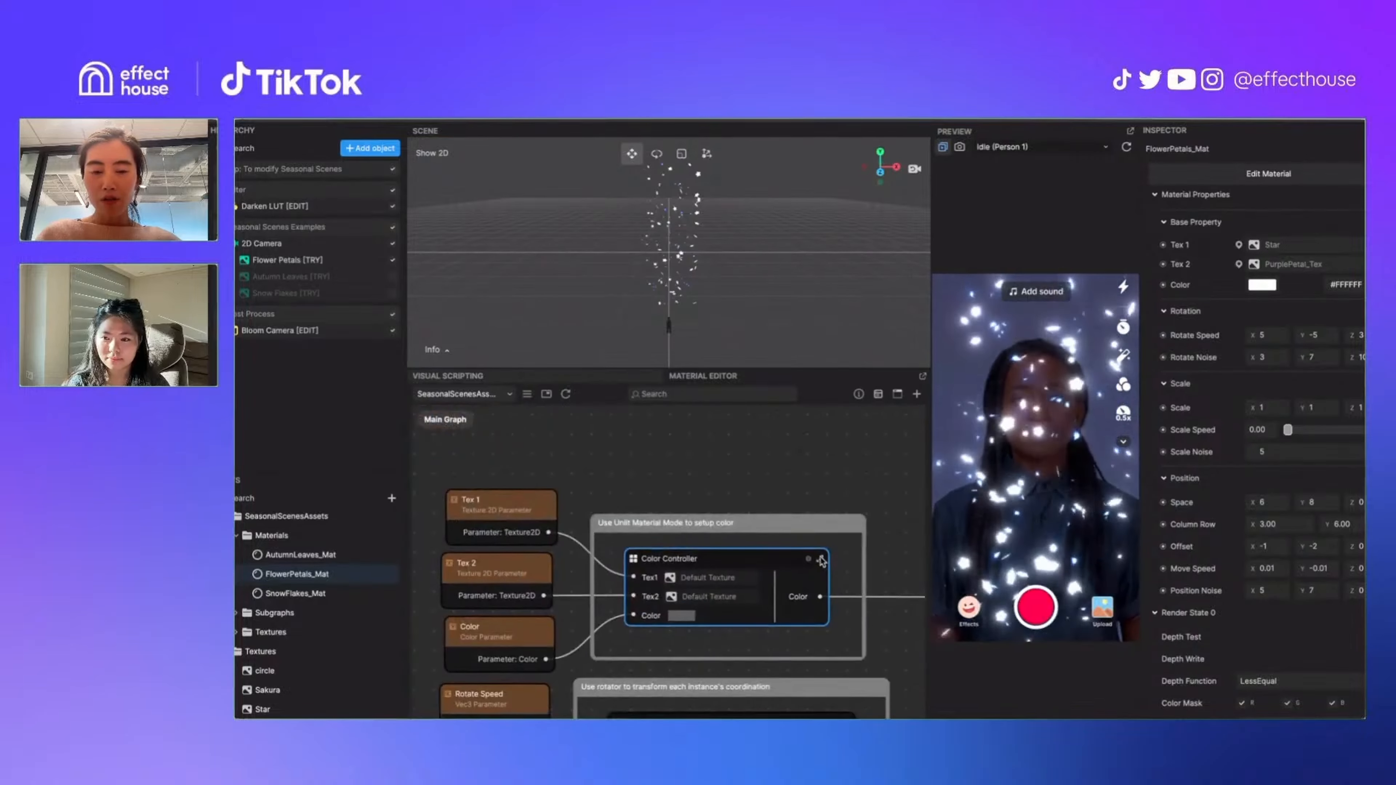
click(821, 560)
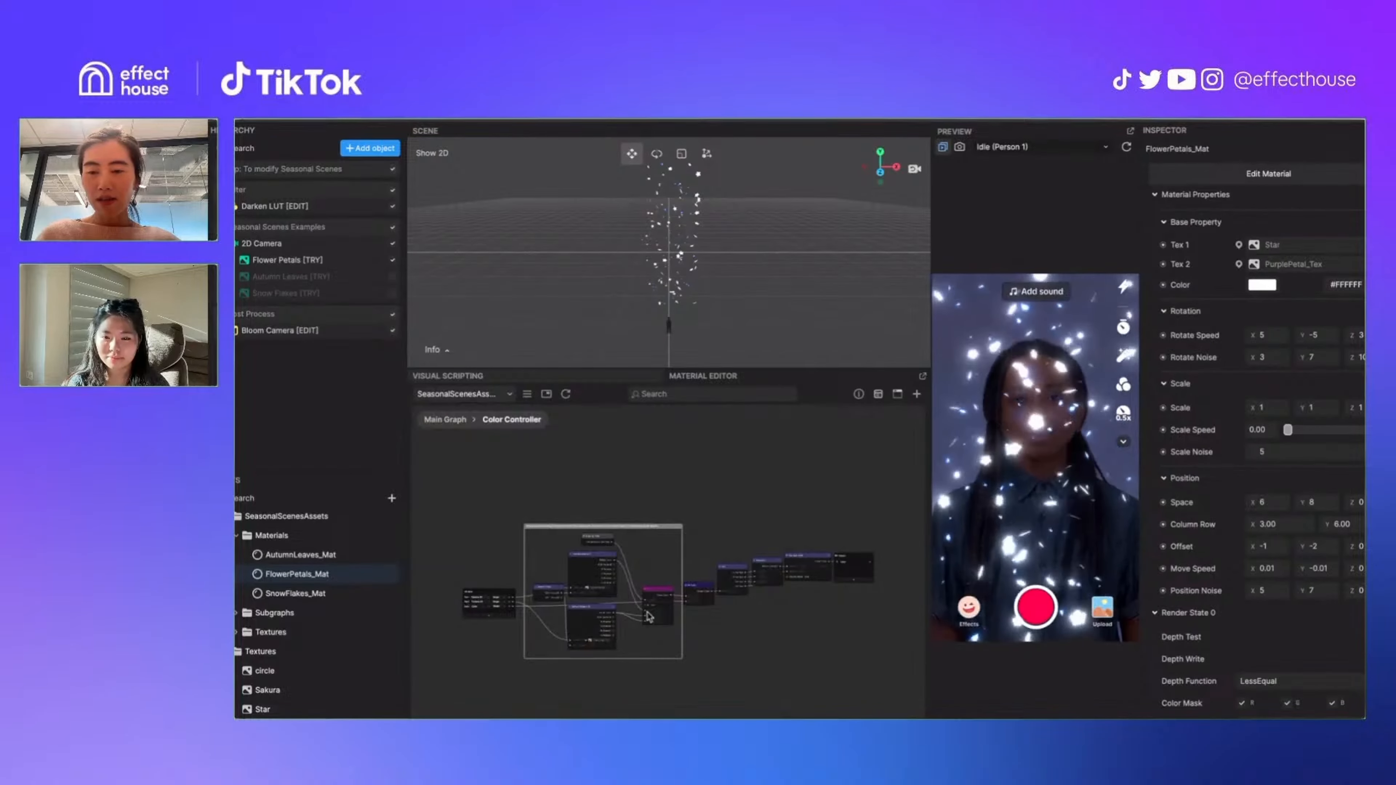
Inspect the two Sample Texture 2D nodes and move the second one and the Instance Ratio node slightly down
scroll(627, 610, up, 5)
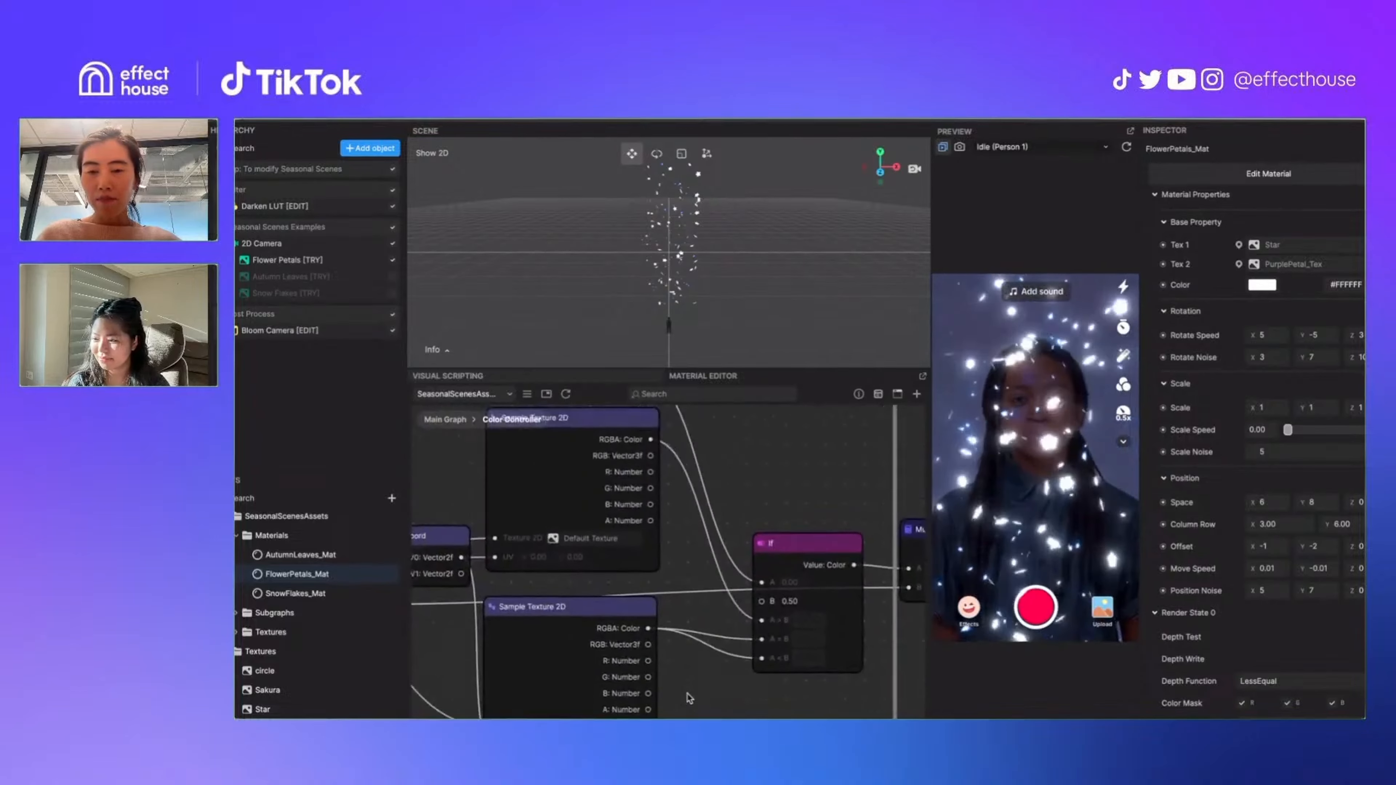
scroll(689, 698, down, 3)
click(638, 471)
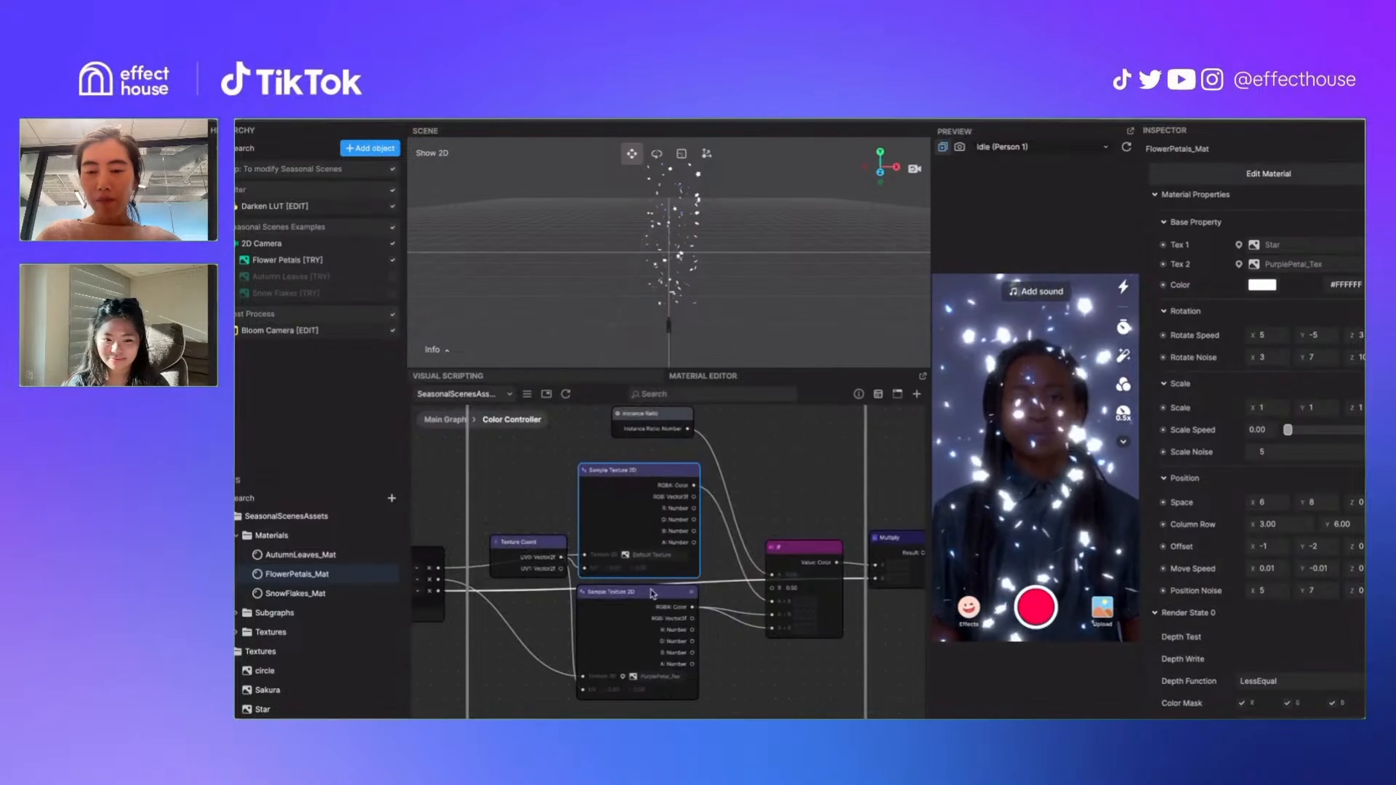
drag(653, 594, 653, 602)
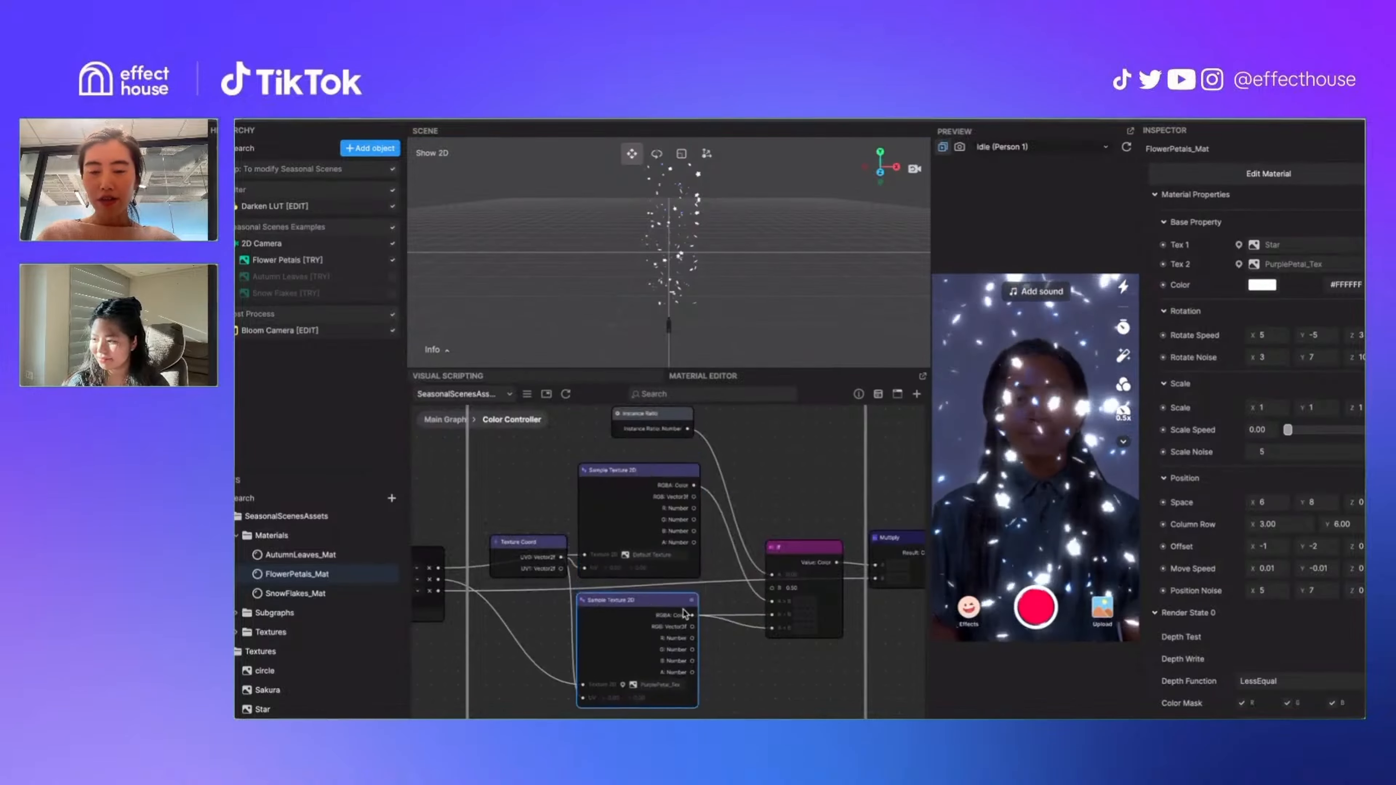
scroll(714, 468, up, 3)
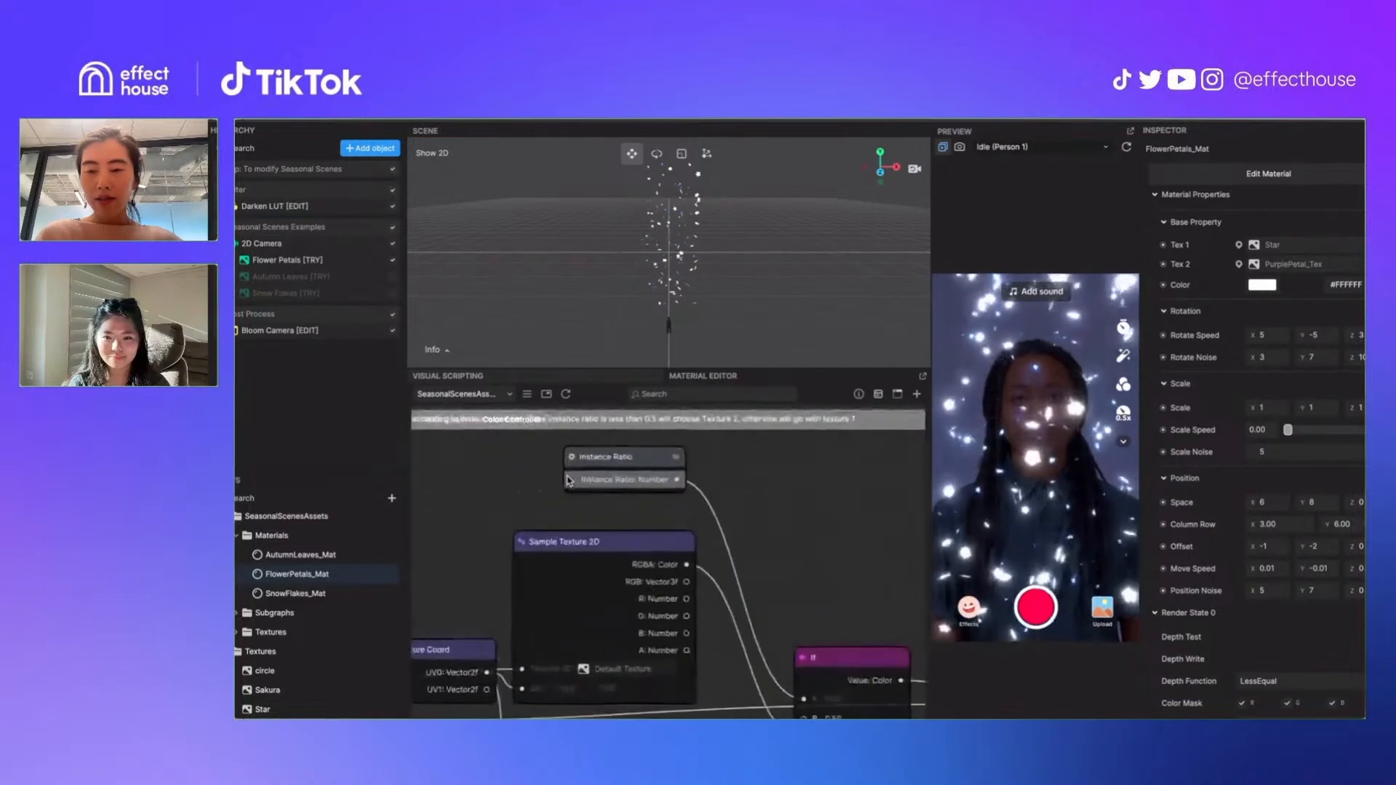
click(636, 476)
drag(635, 477, 642, 481)
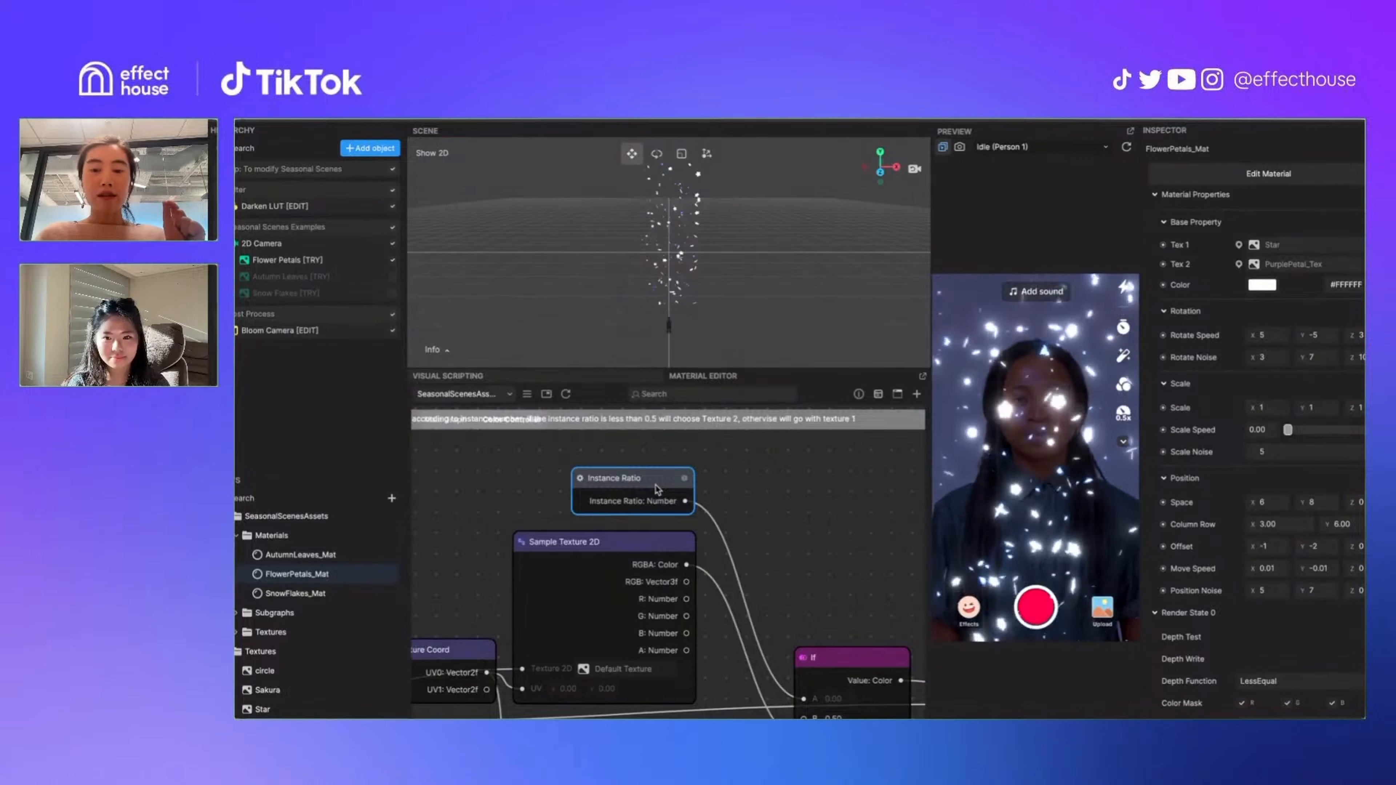
Add an Instance ID node beside the Instance Ratio node and delete it
right_click(741, 491)
text(instan)
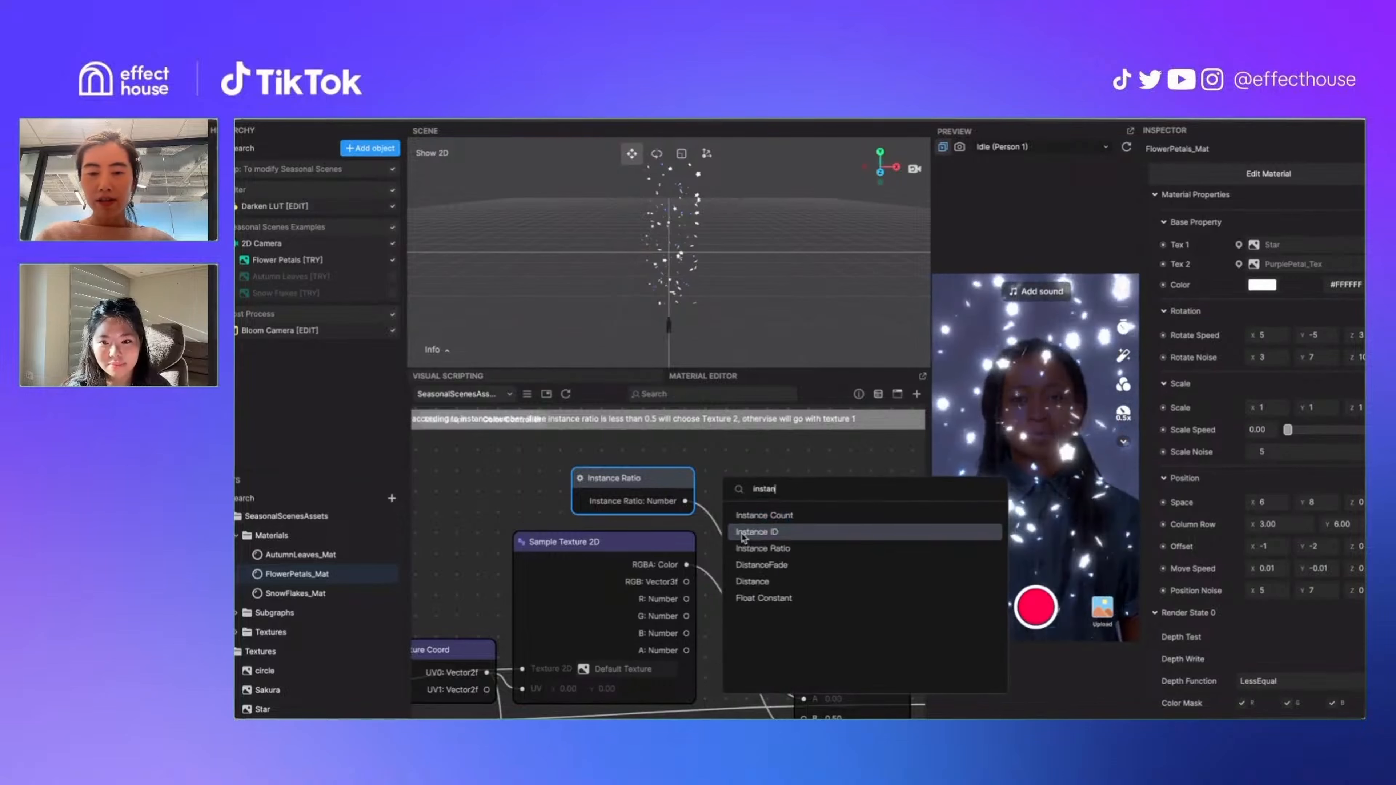
click(780, 532)
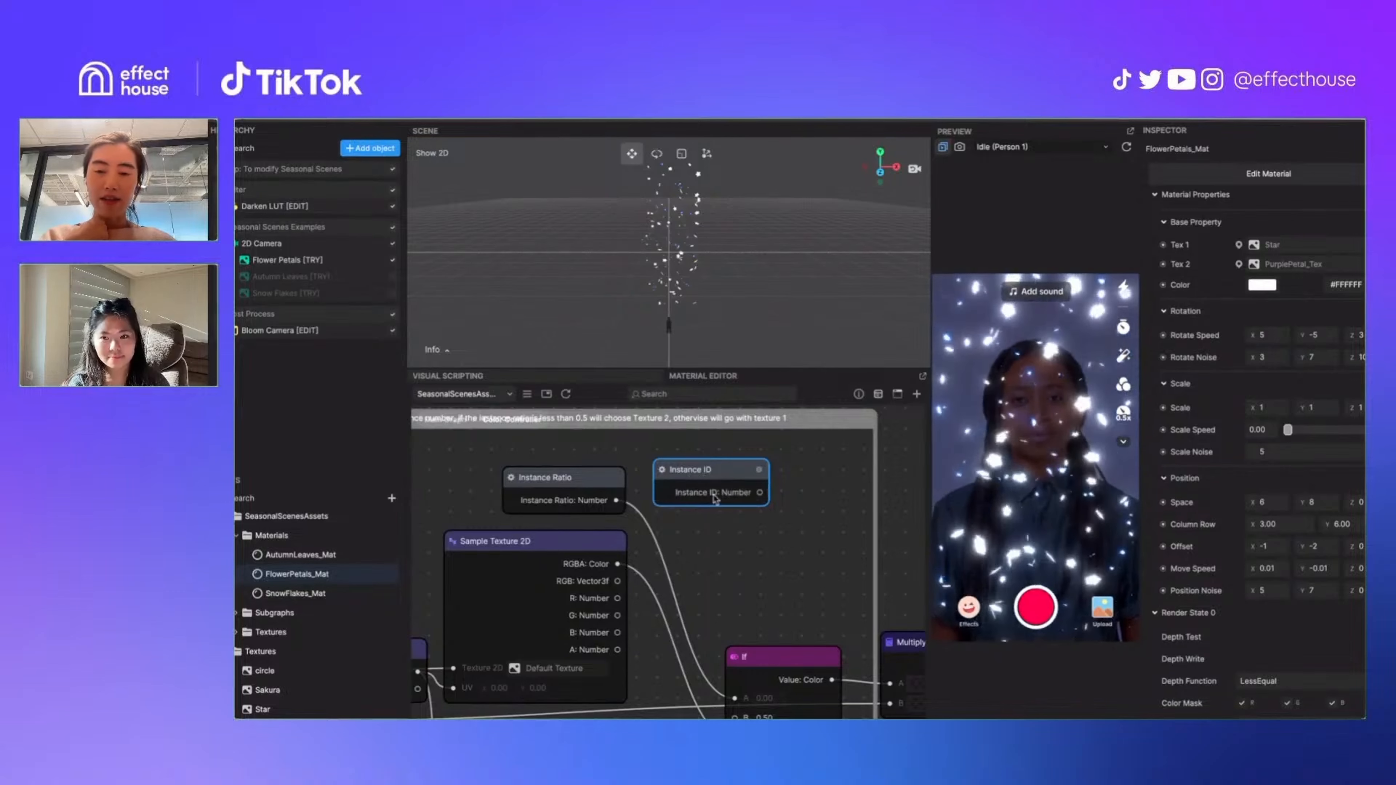
key(Delete)
Examine the Instance Ratio node and its connection to the If node
click(585, 481)
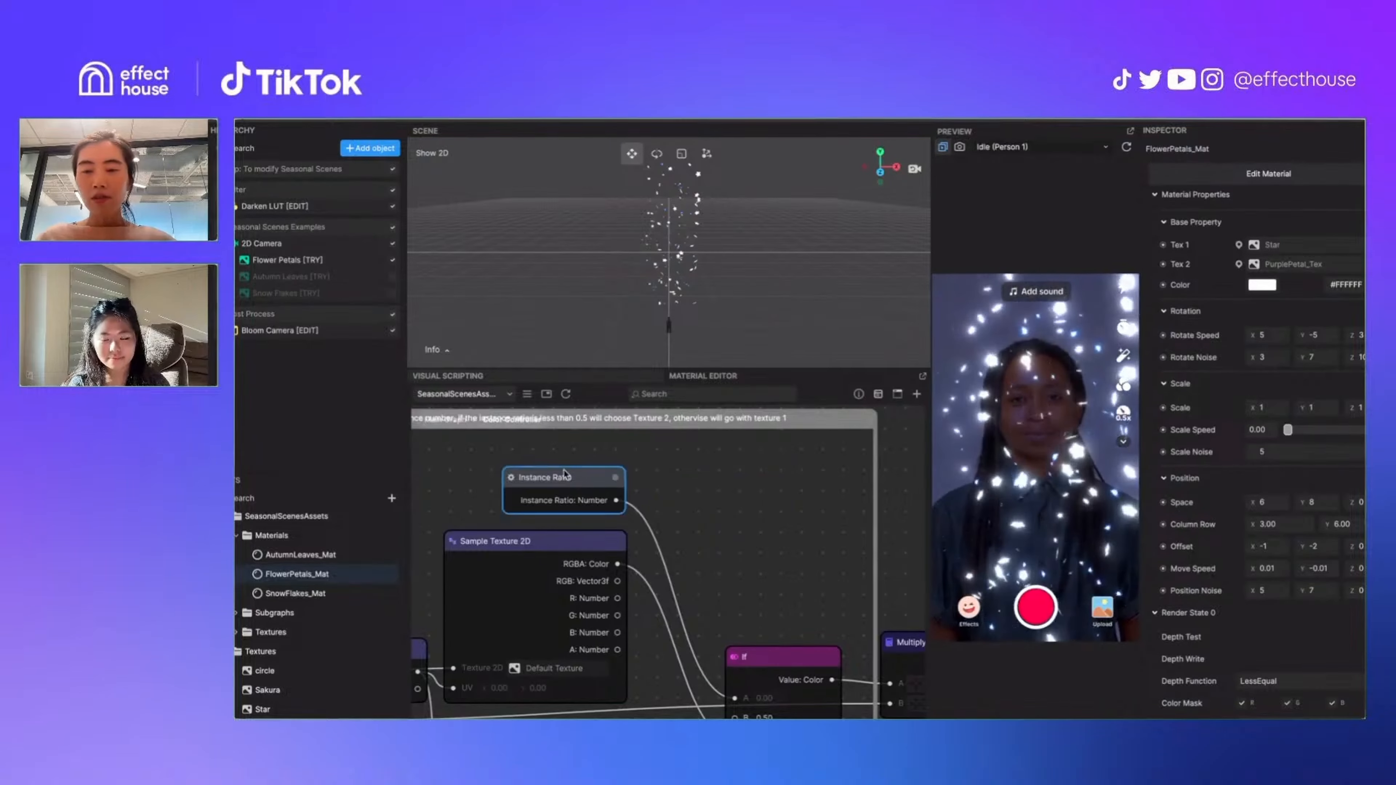
scroll(566, 483, up, 2)
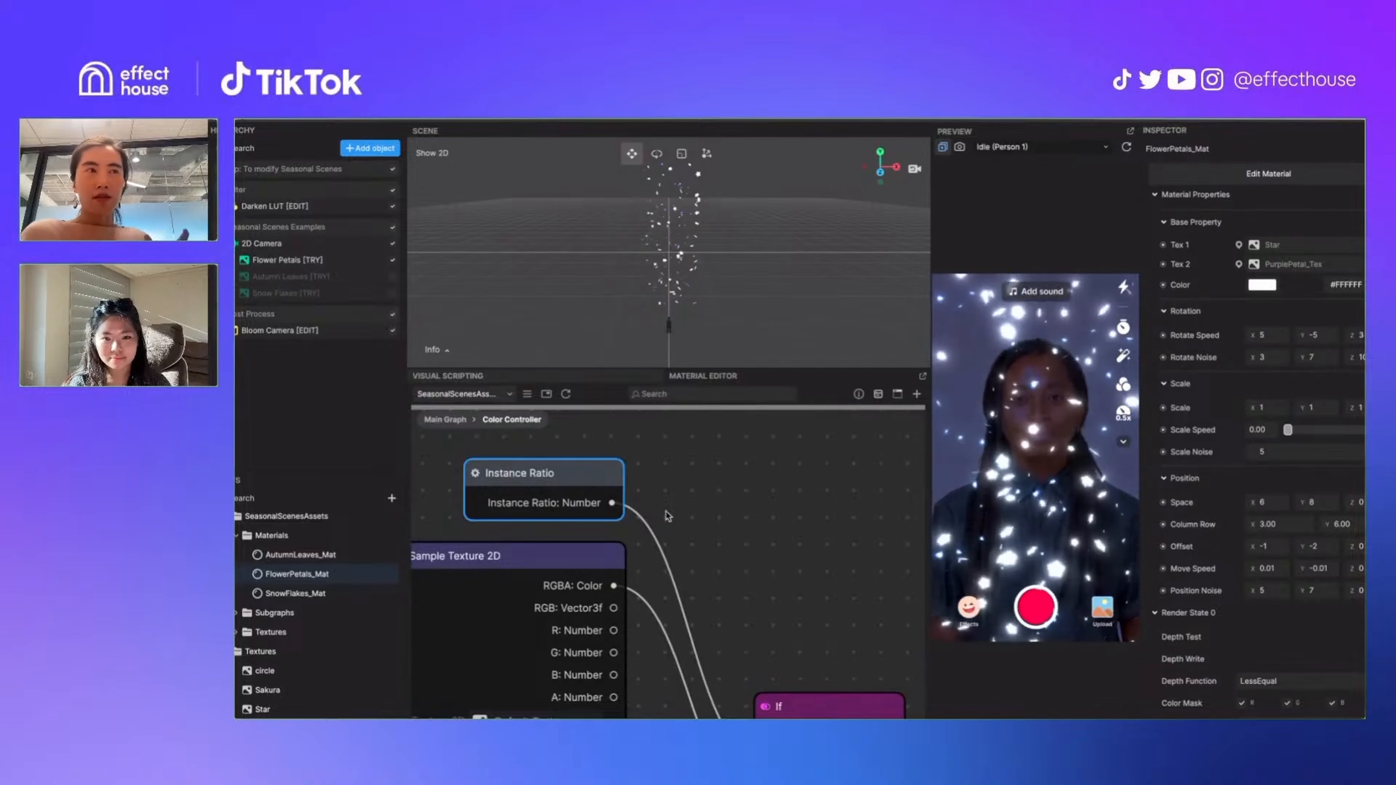
scroll(668, 515, down, 5)
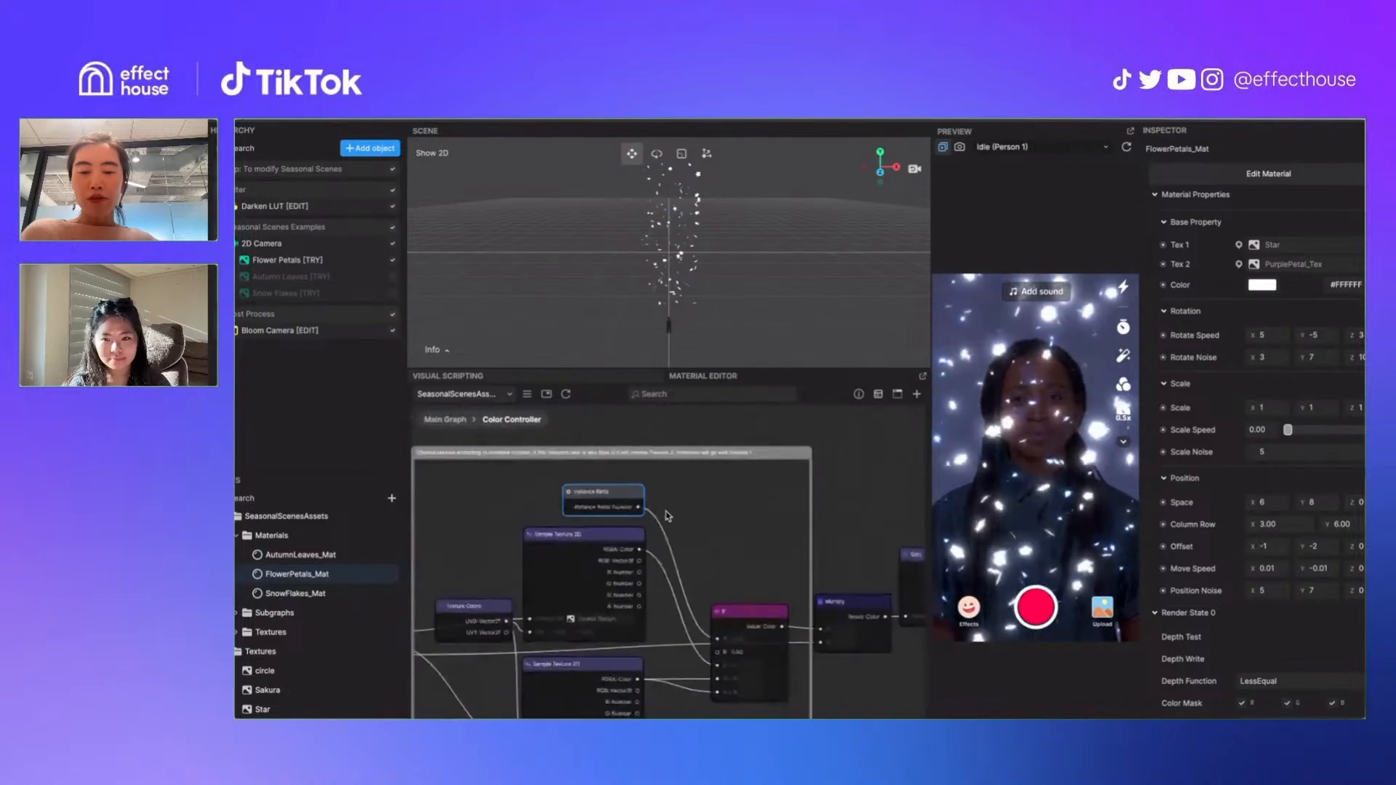
scroll(694, 520, up, 3)
scroll(692, 515, up, 1)
middle_drag(692, 515, 710, 559)
scroll(709, 559, down, 2)
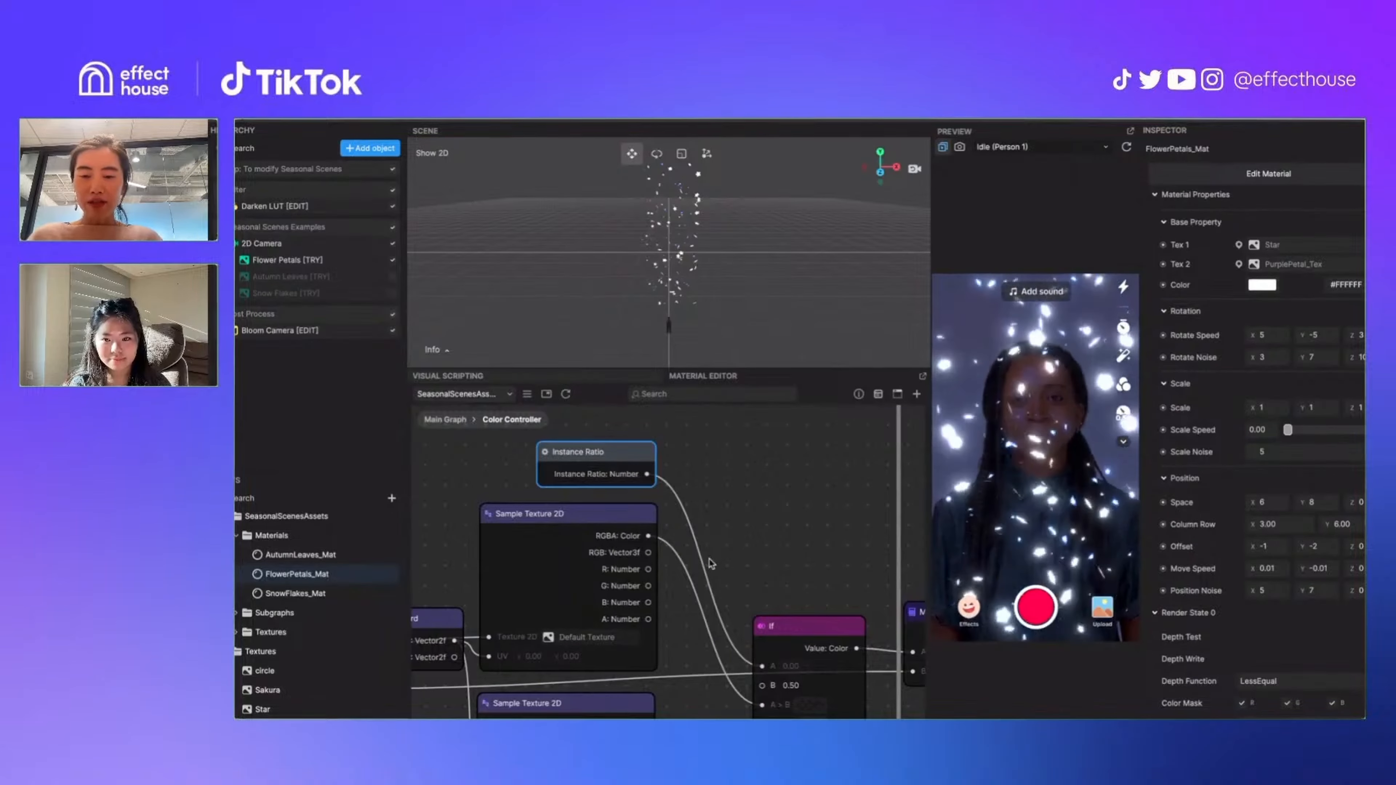
Compare how Instance Ratio and the two Sample Texture 2D nodes determine each instance's texture through the If node
click(594, 525)
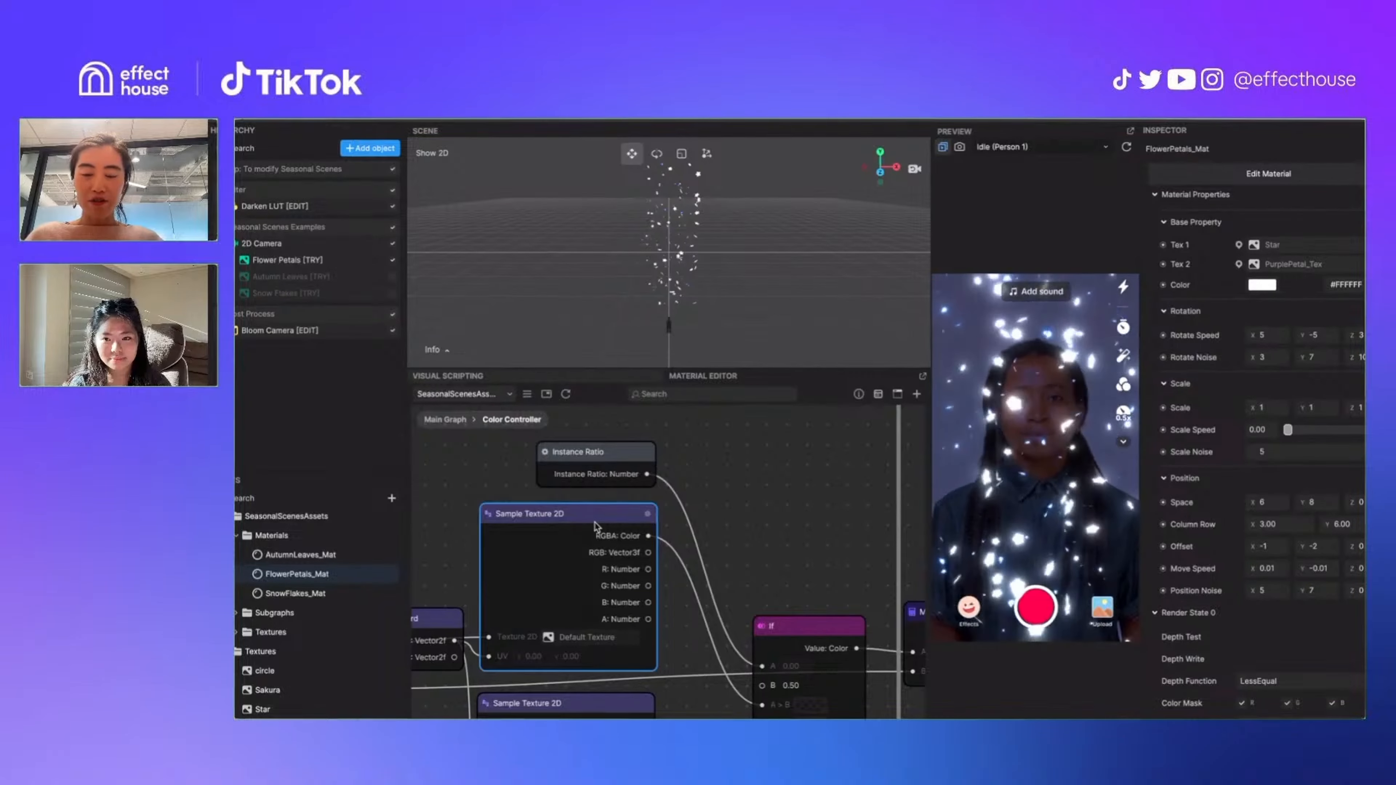
click(631, 462)
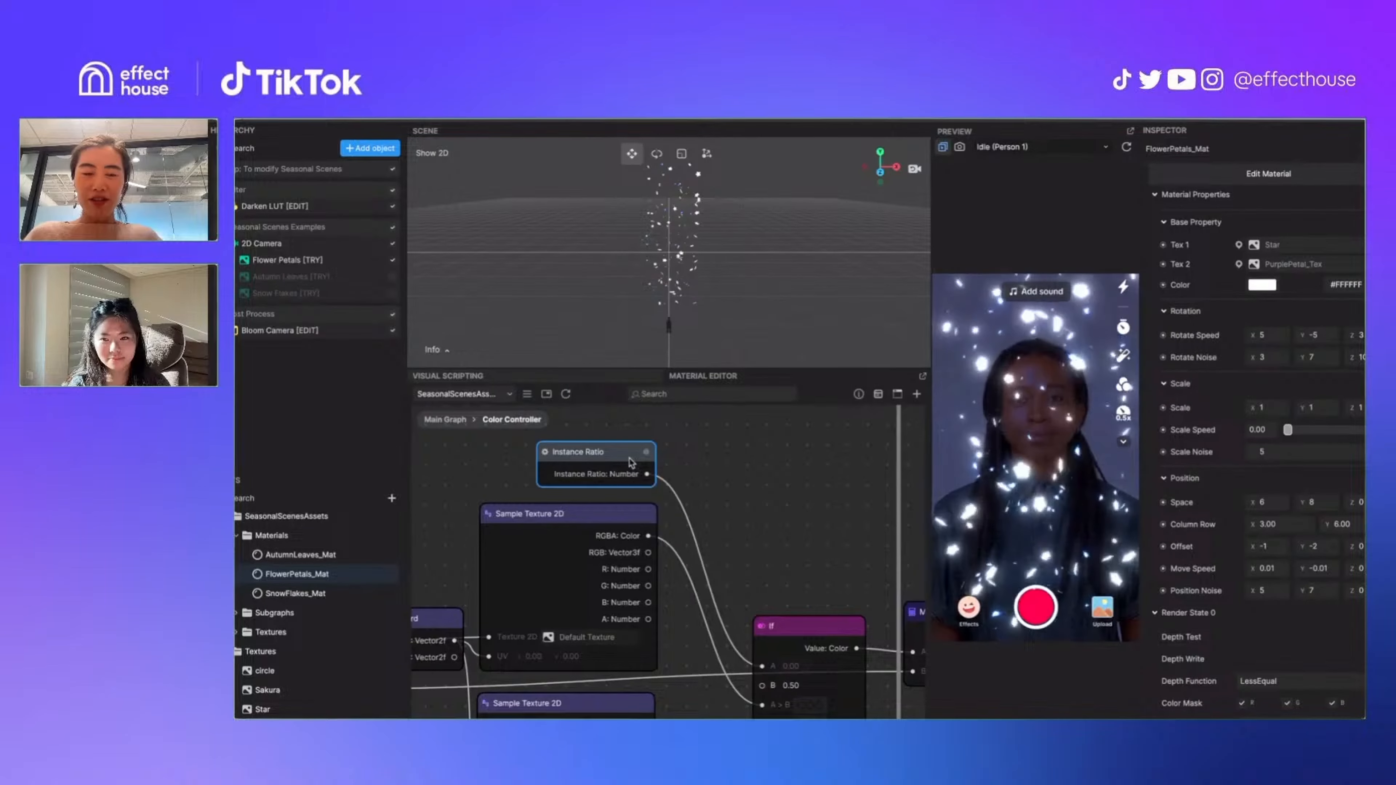
scroll(731, 500, down, 3)
click(639, 612)
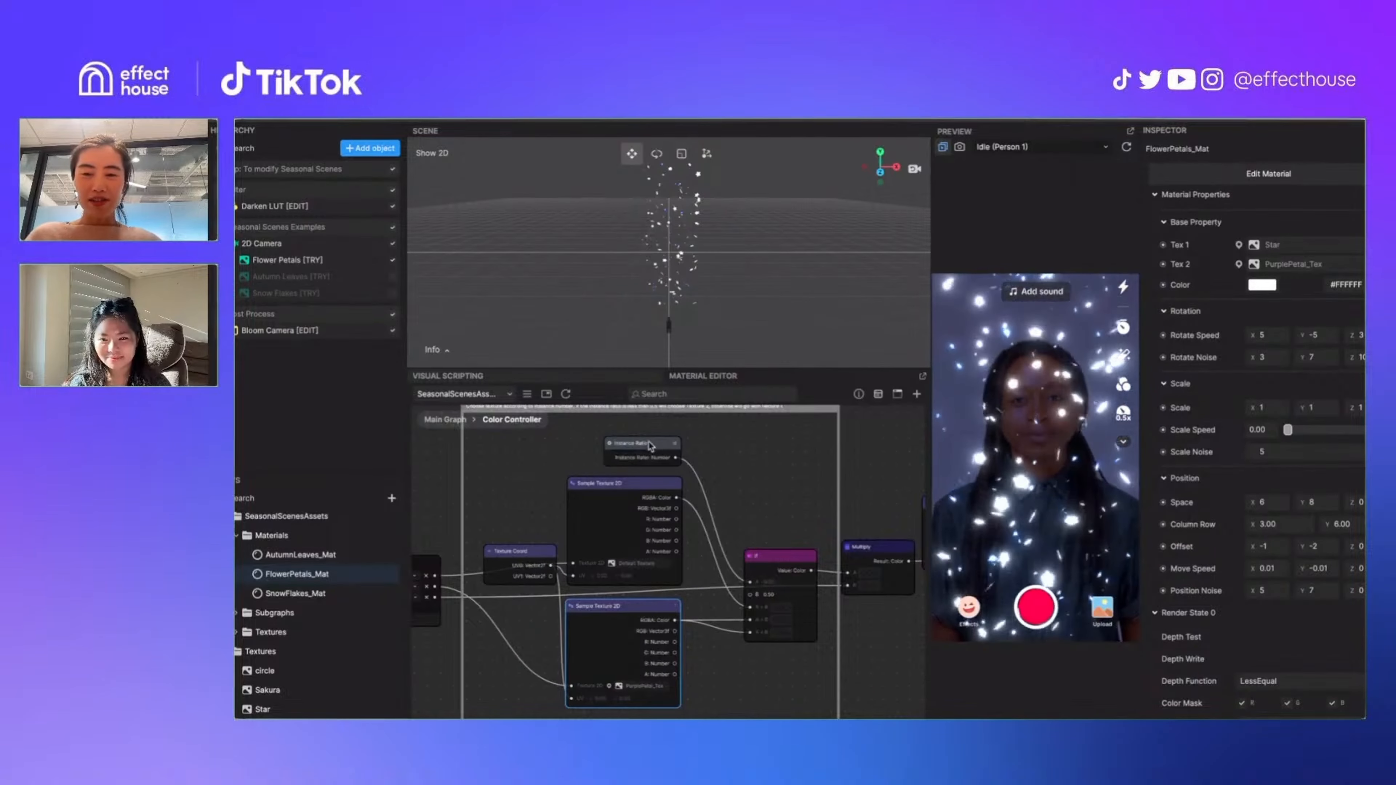
scroll(647, 446, up, 3)
click(664, 454)
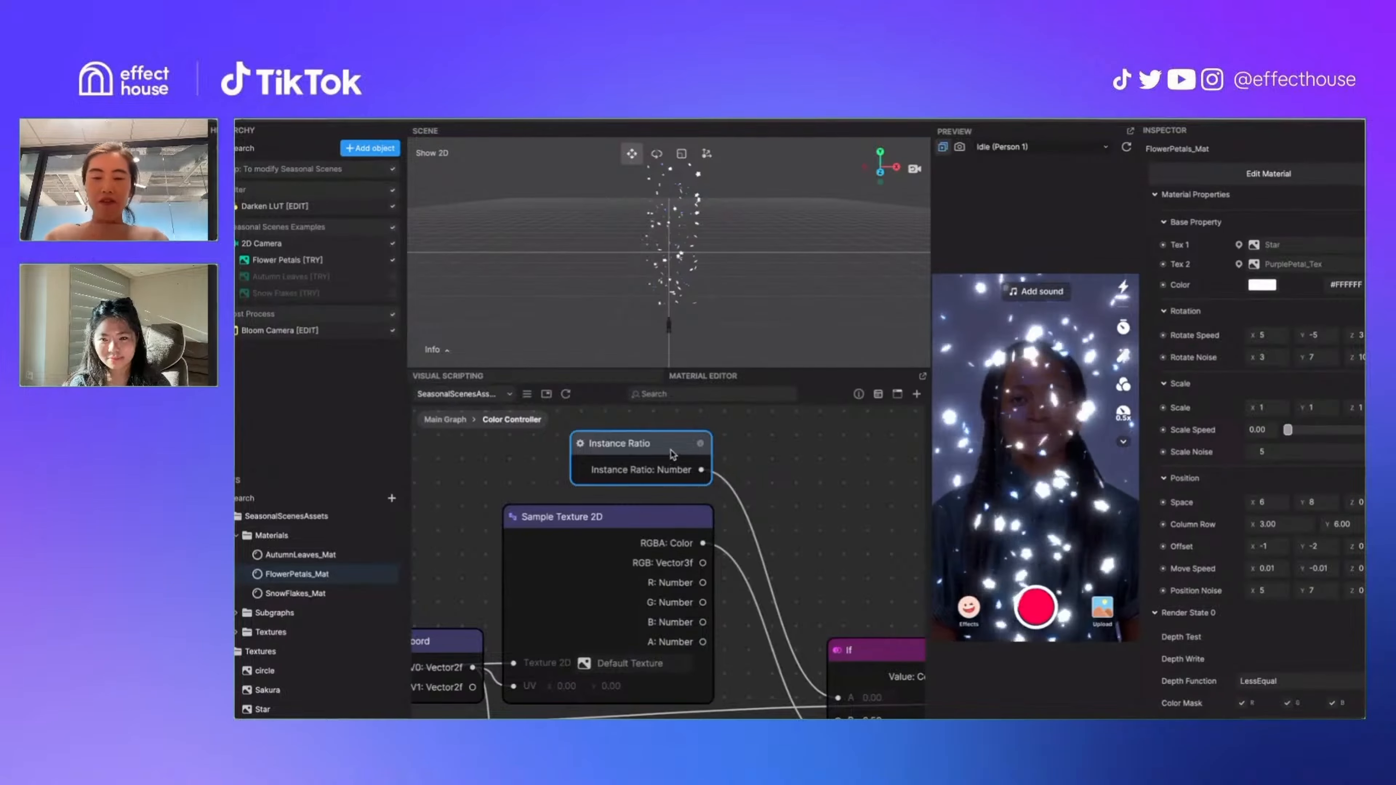
scroll(877, 553, down, 1)
scroll(877, 553, down, 1)
click(665, 503)
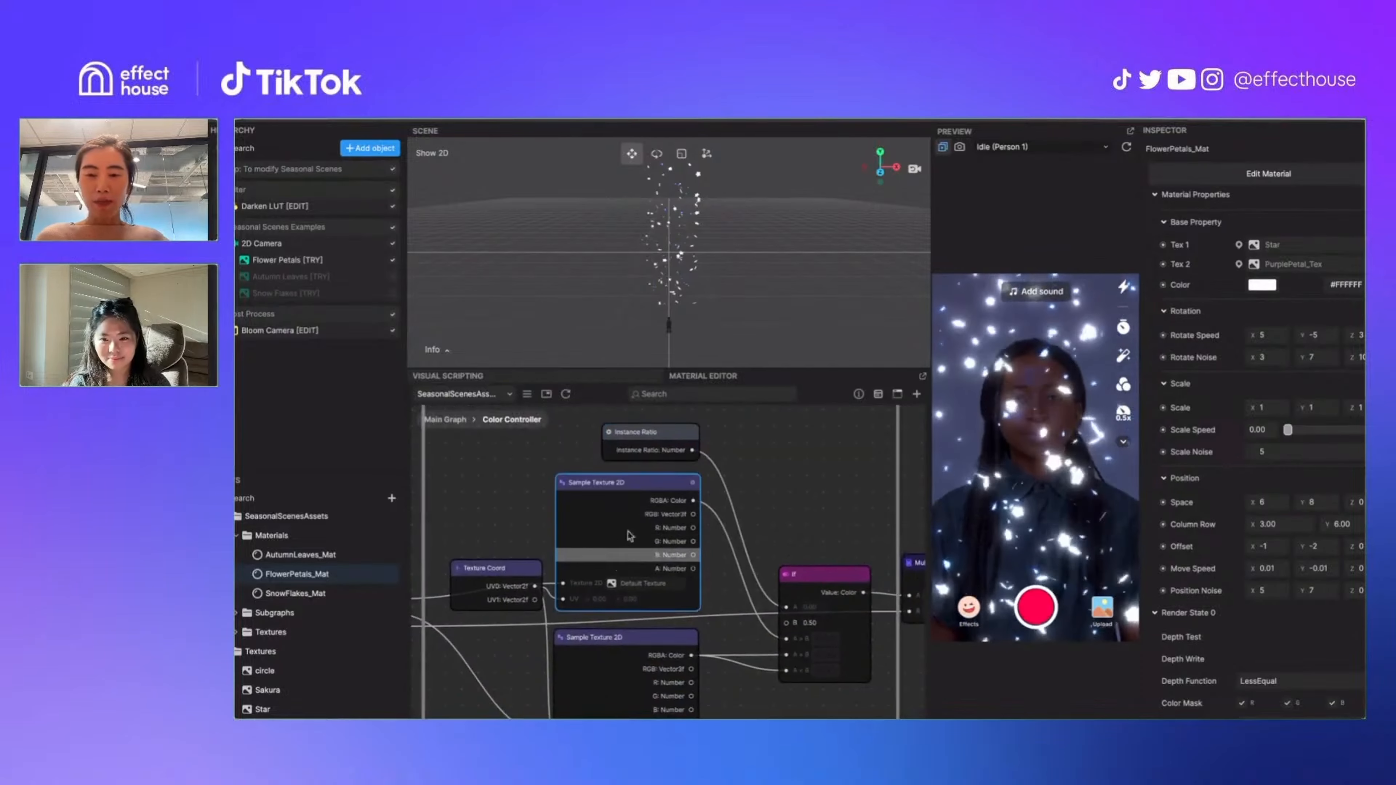
click(663, 438)
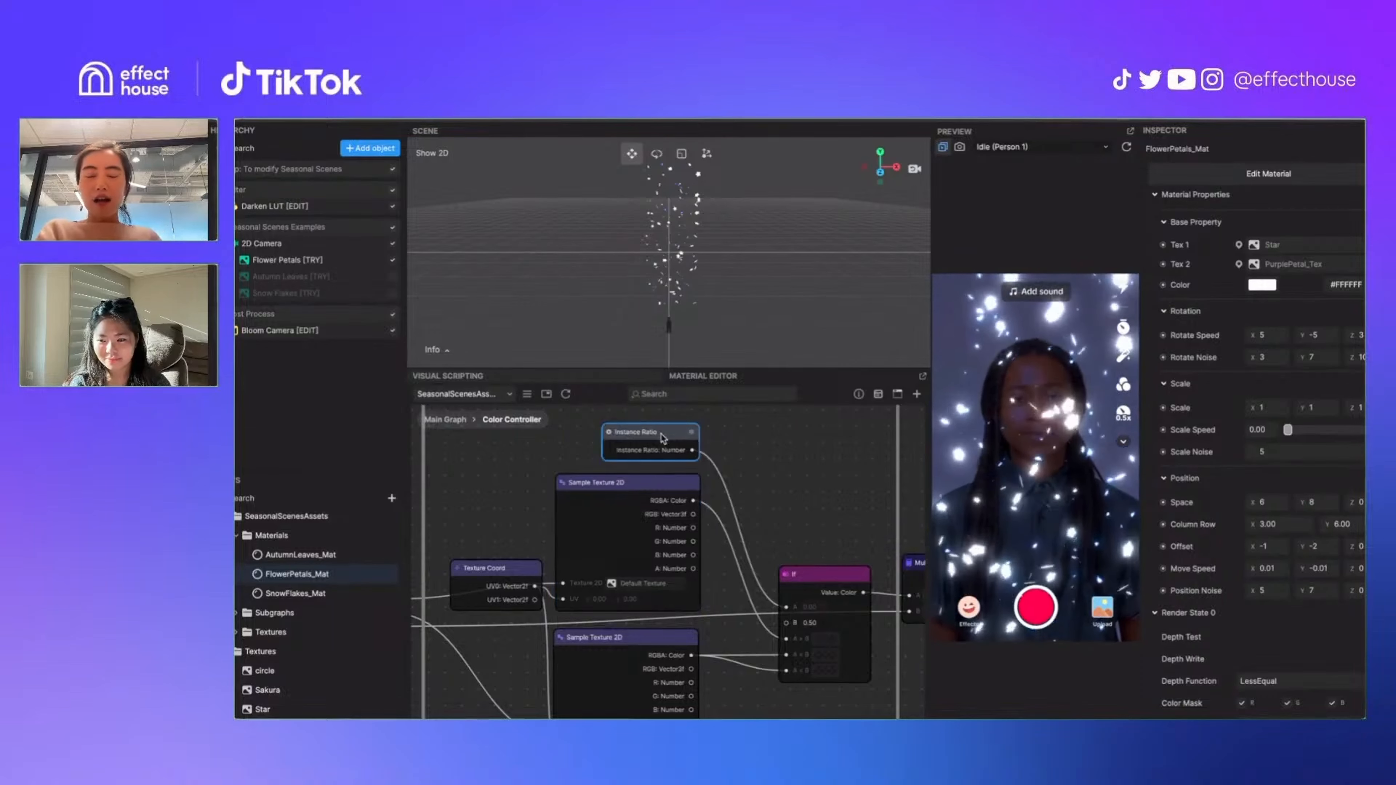
click(652, 643)
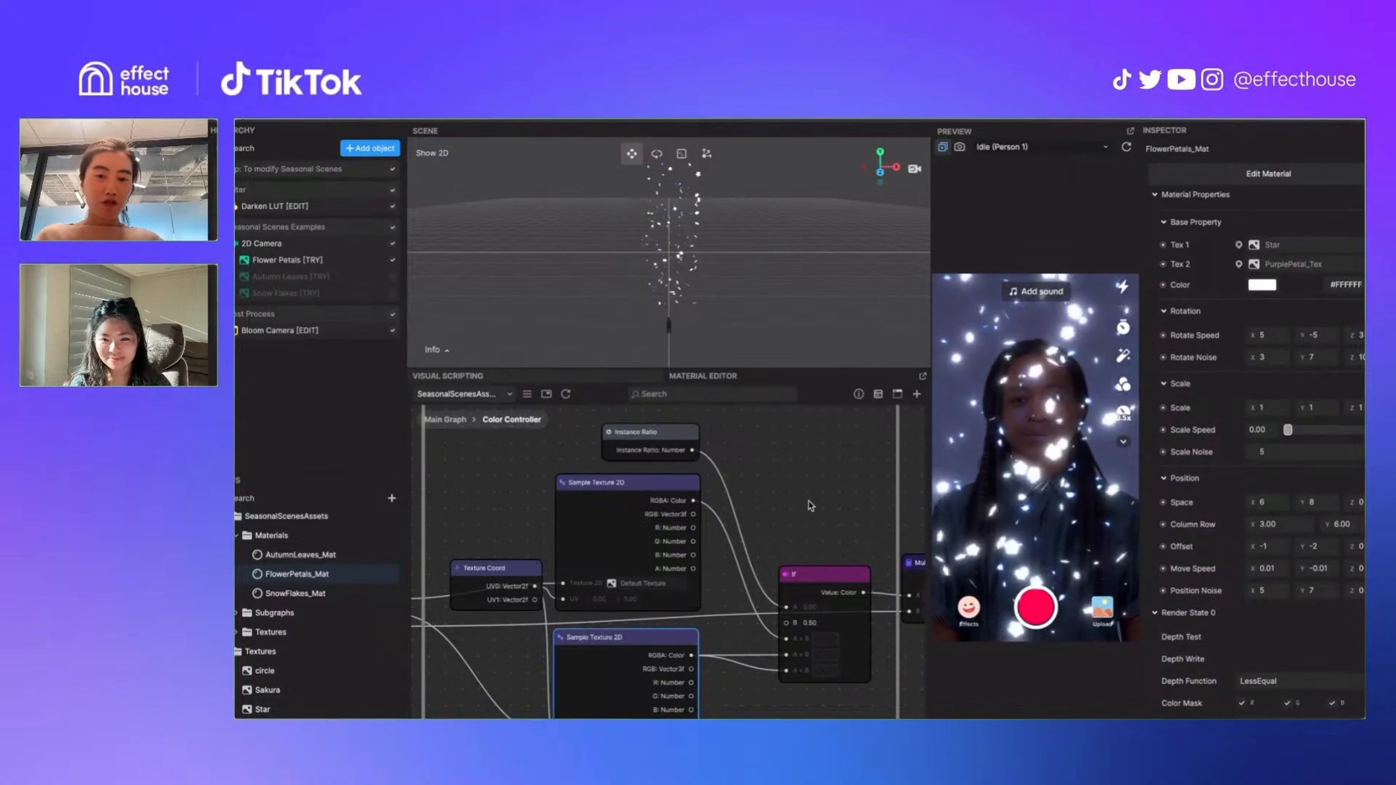
Add a second If node fed by the Instance Ratio output and set its A > B value to 0.33
middle_drag(796, 507, 675, 520)
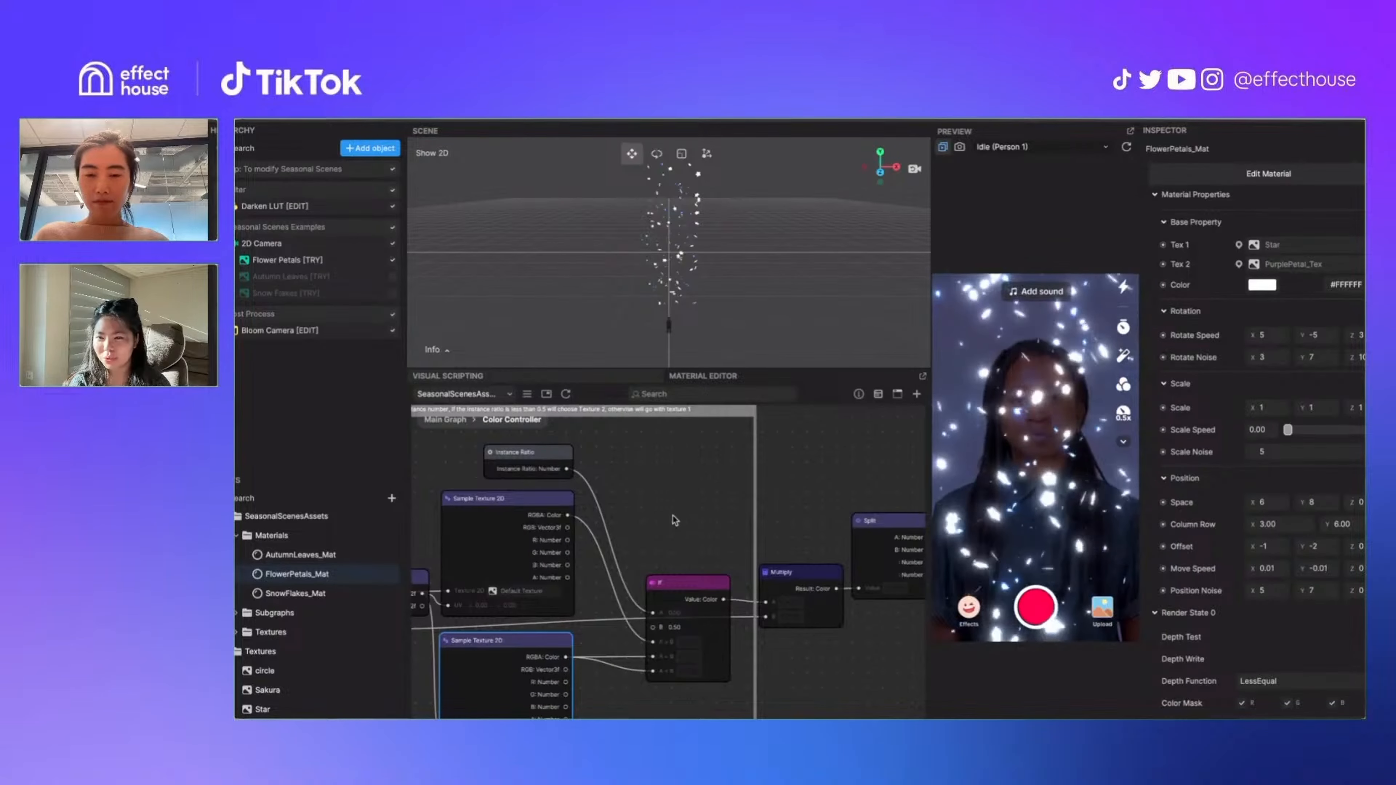
middle_drag(869, 645, 837, 645)
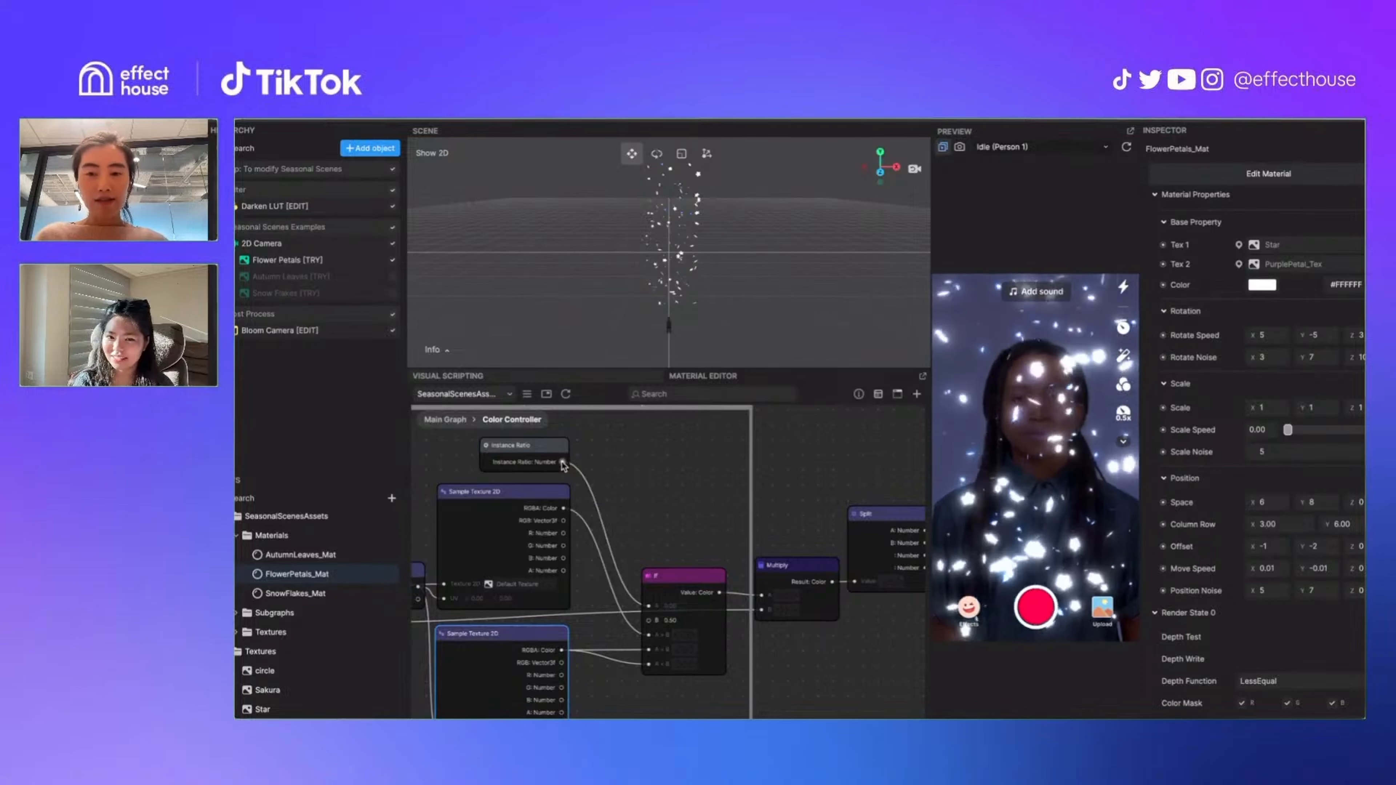
drag(562, 462, 675, 443)
text(f)
key(BackSpace)
text(if)
key(Return)
click(681, 501)
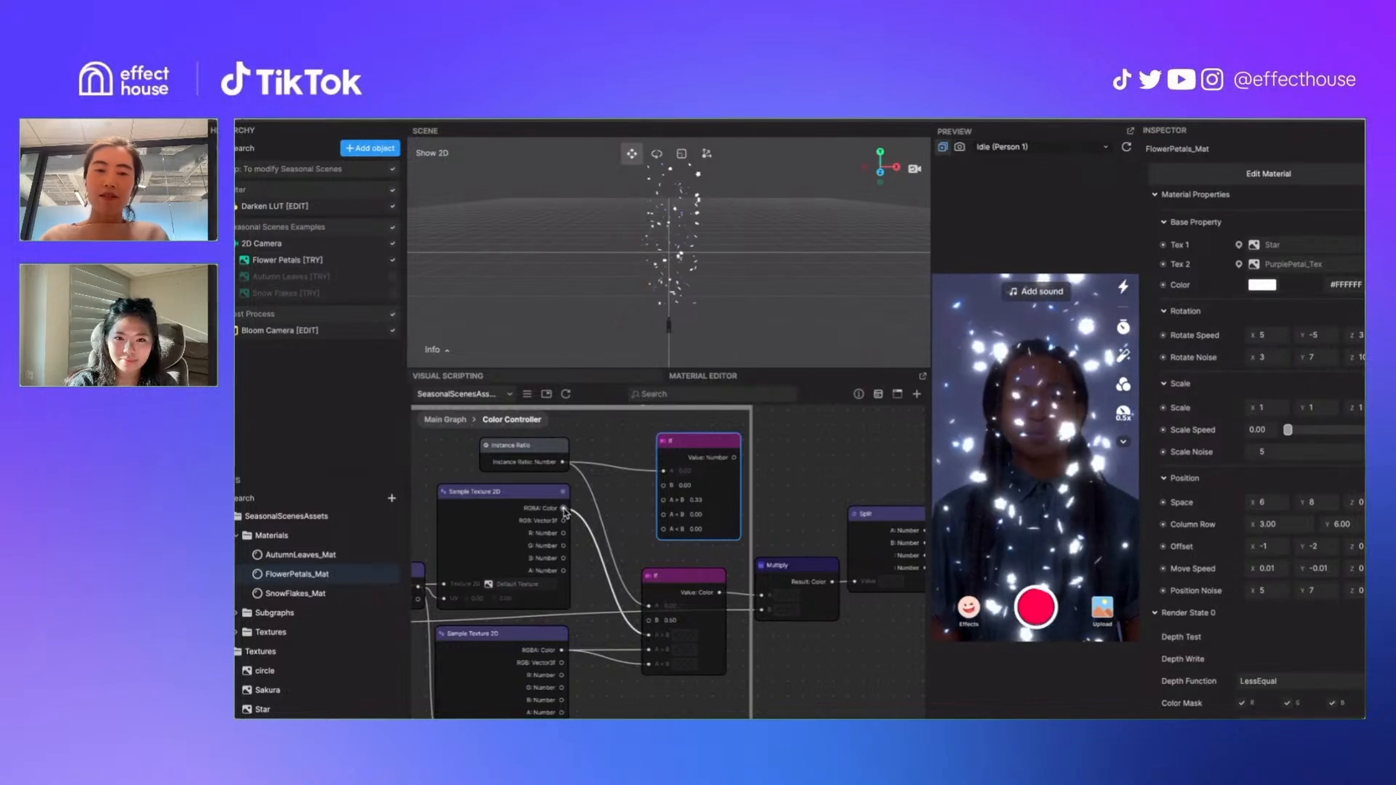
Delete the second If node from the Color Controller subgraph
click(692, 562)
drag(559, 426, 677, 475)
click(629, 451)
click(676, 447)
key(Delete)
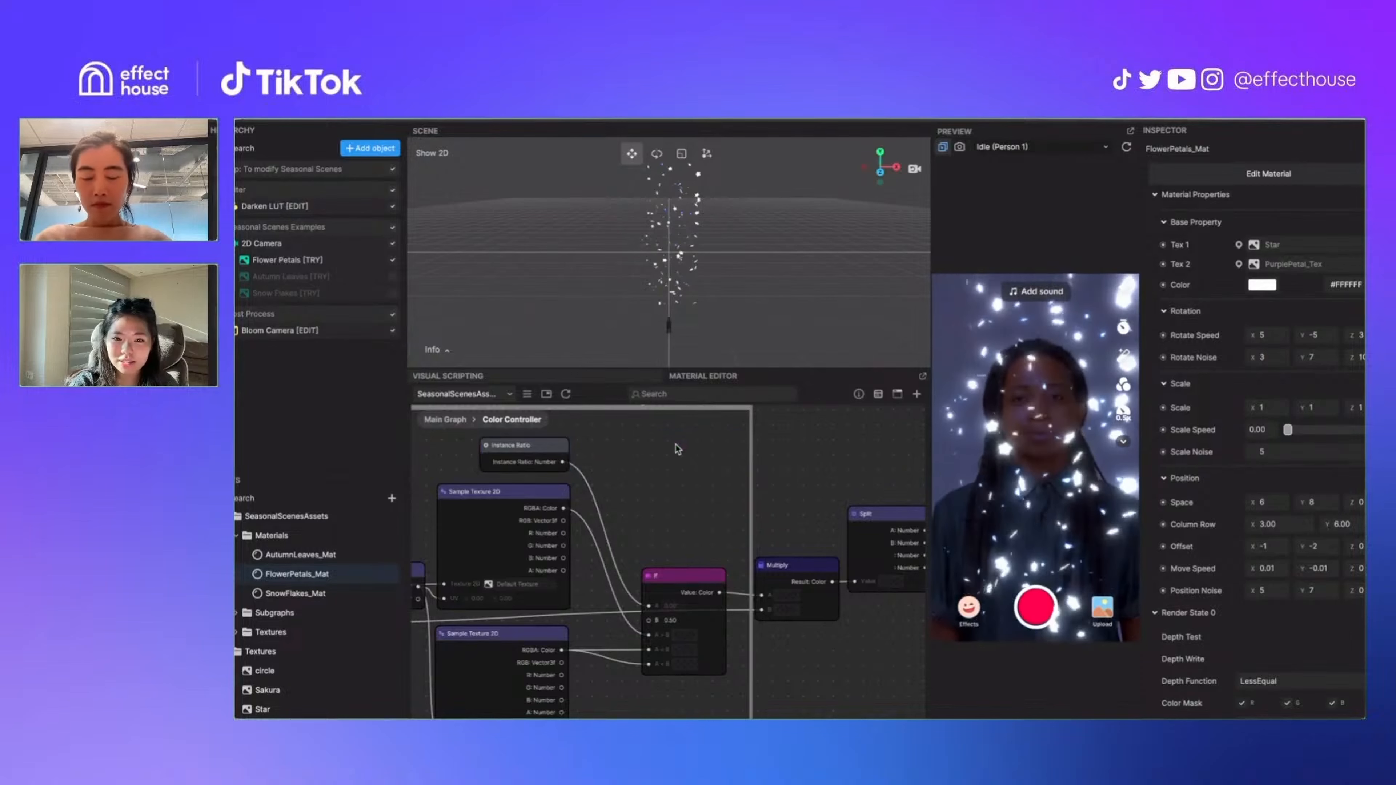
Examine the If node and its connections to the texture samples and the Multiply node in the Color Controller subgraph
middle_drag(696, 517, 731, 469)
scroll(562, 544, up, 1)
scroll(561, 545, up, 1)
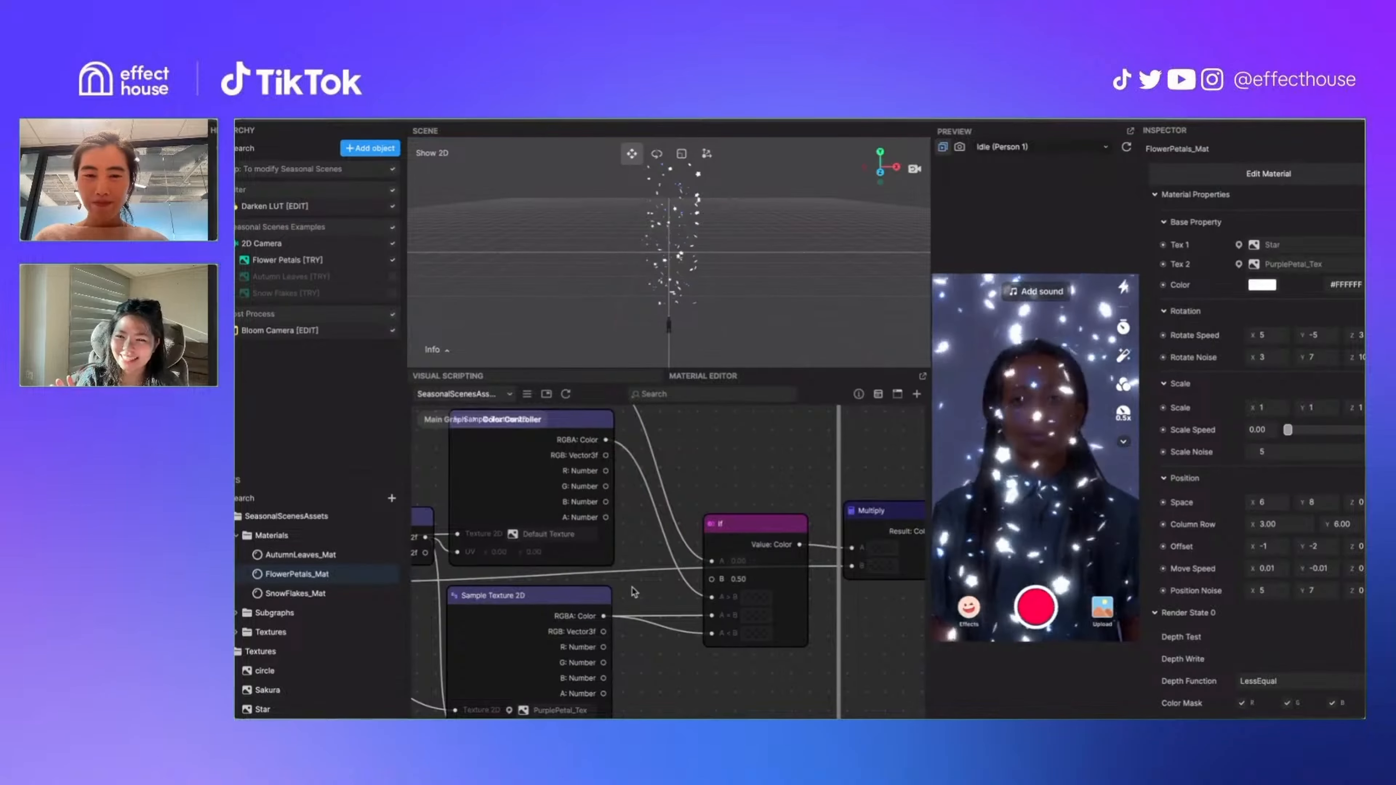
scroll(633, 592, down, 3)
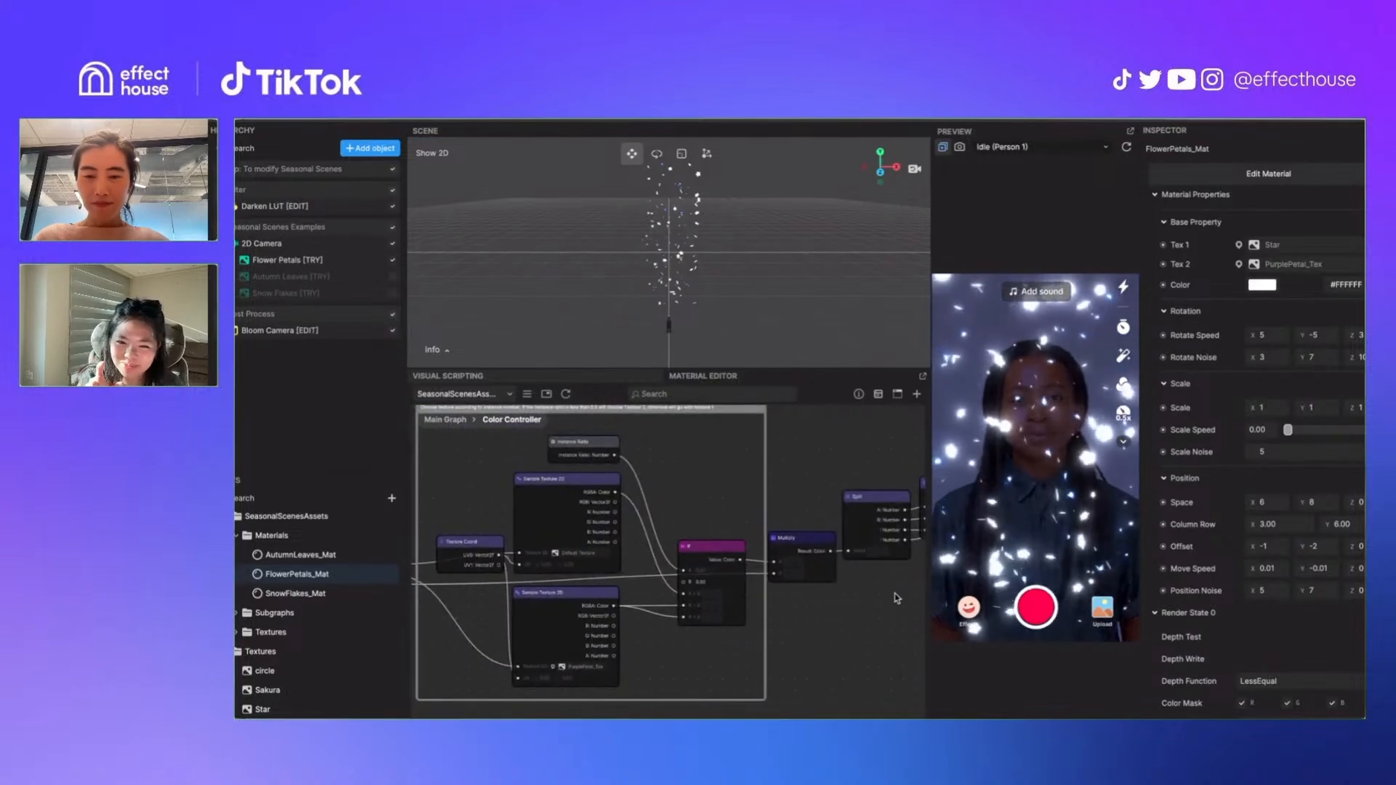
drag(849, 589, 702, 605)
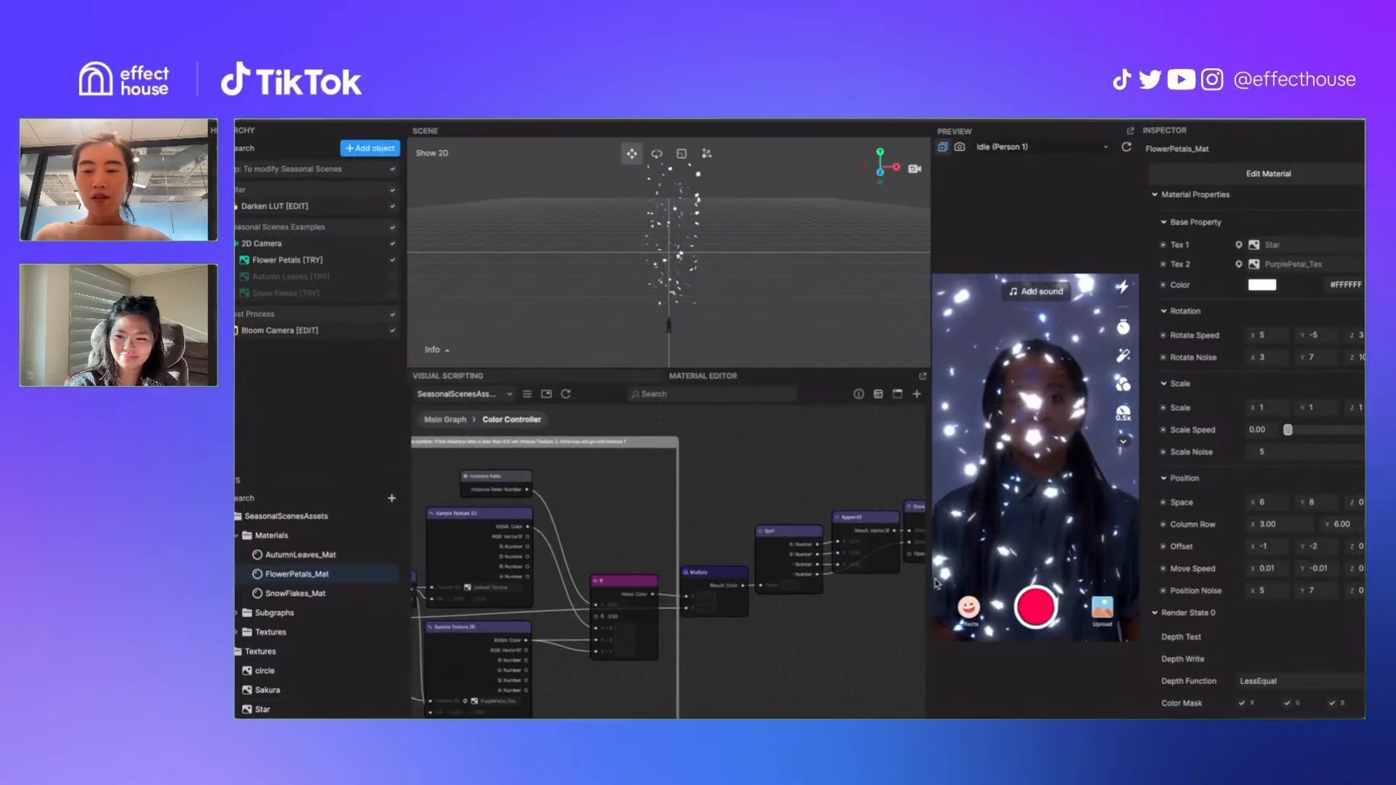
Return to the main graph, reopen the Color Controller subgraph and select its second Sample Texture 2D node
click(447, 419)
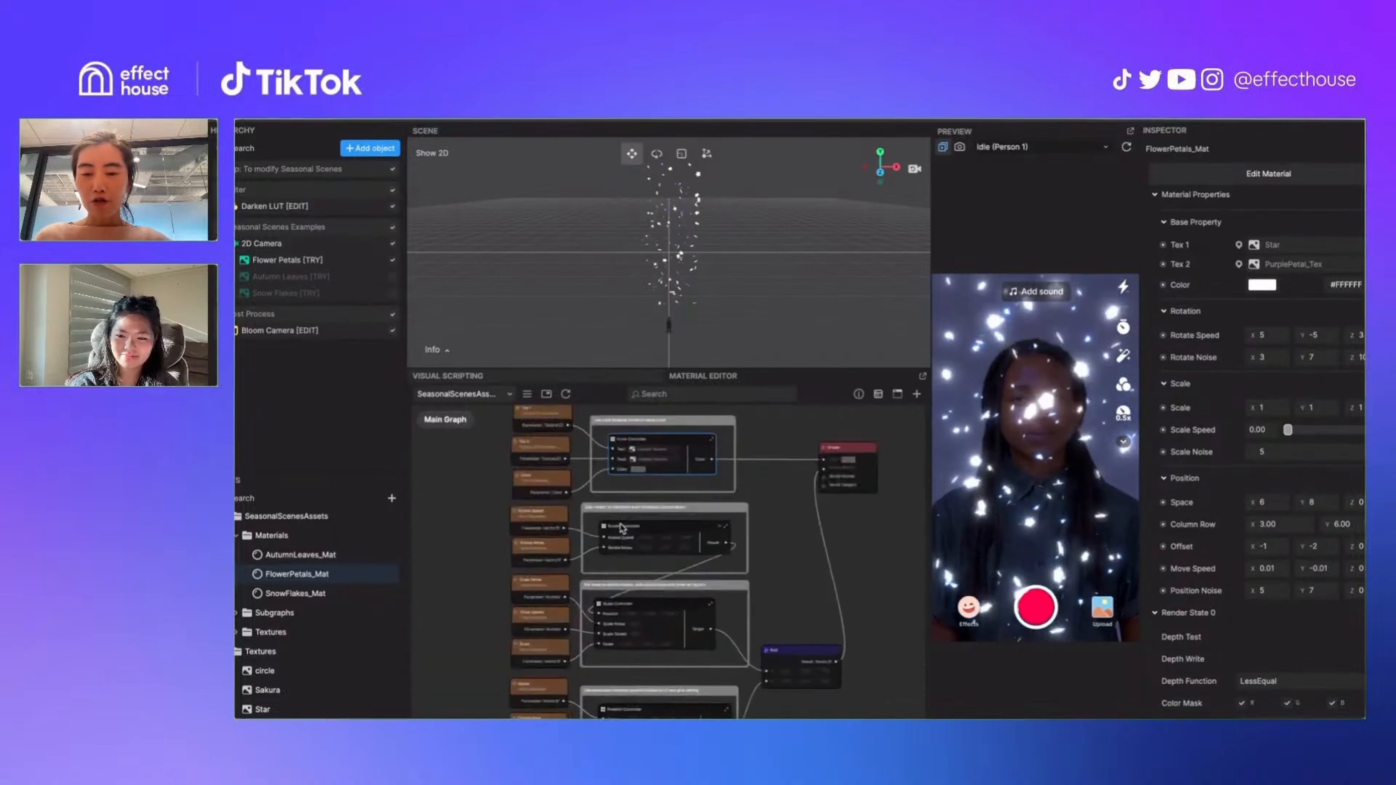
scroll(620, 527, up, 3)
scroll(638, 659, down, 4)
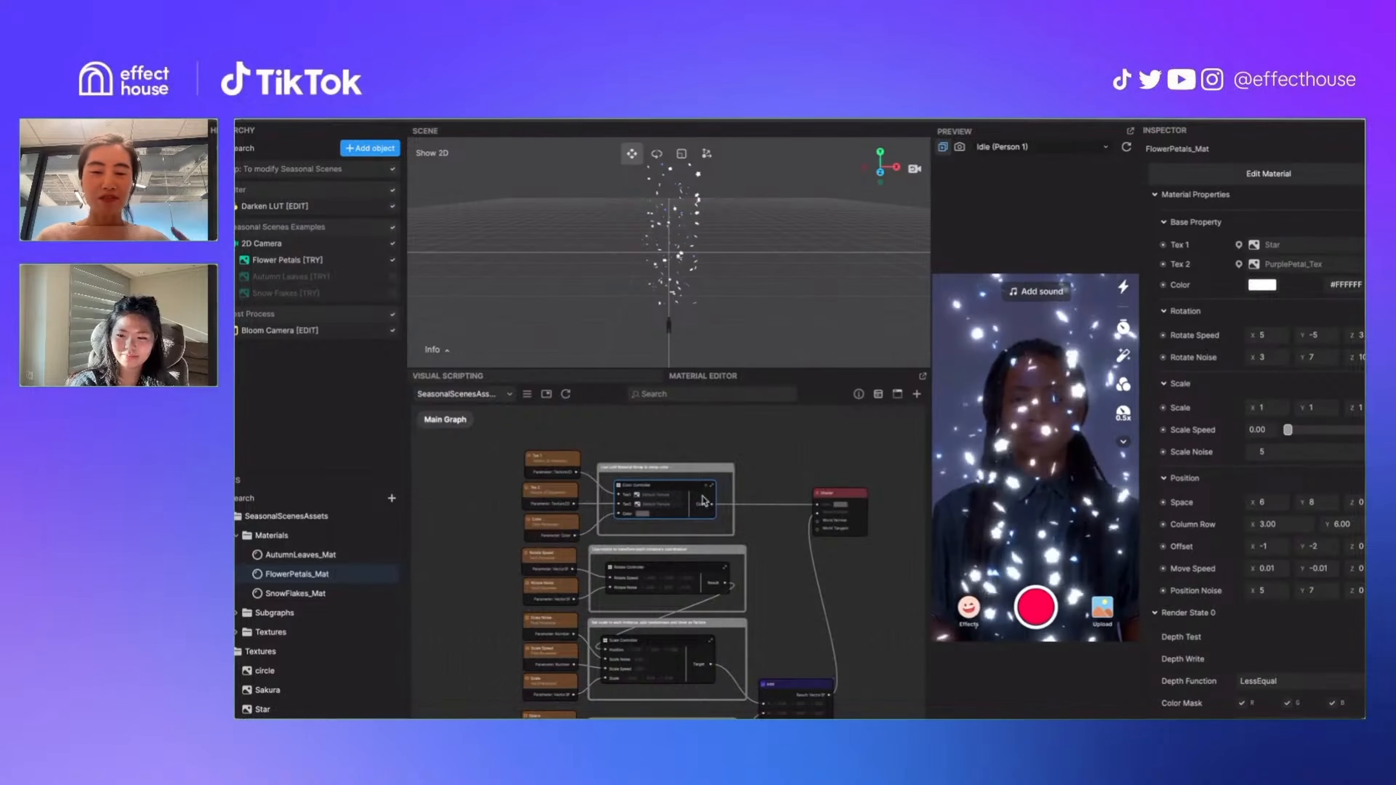
scroll(706, 498, up, 4)
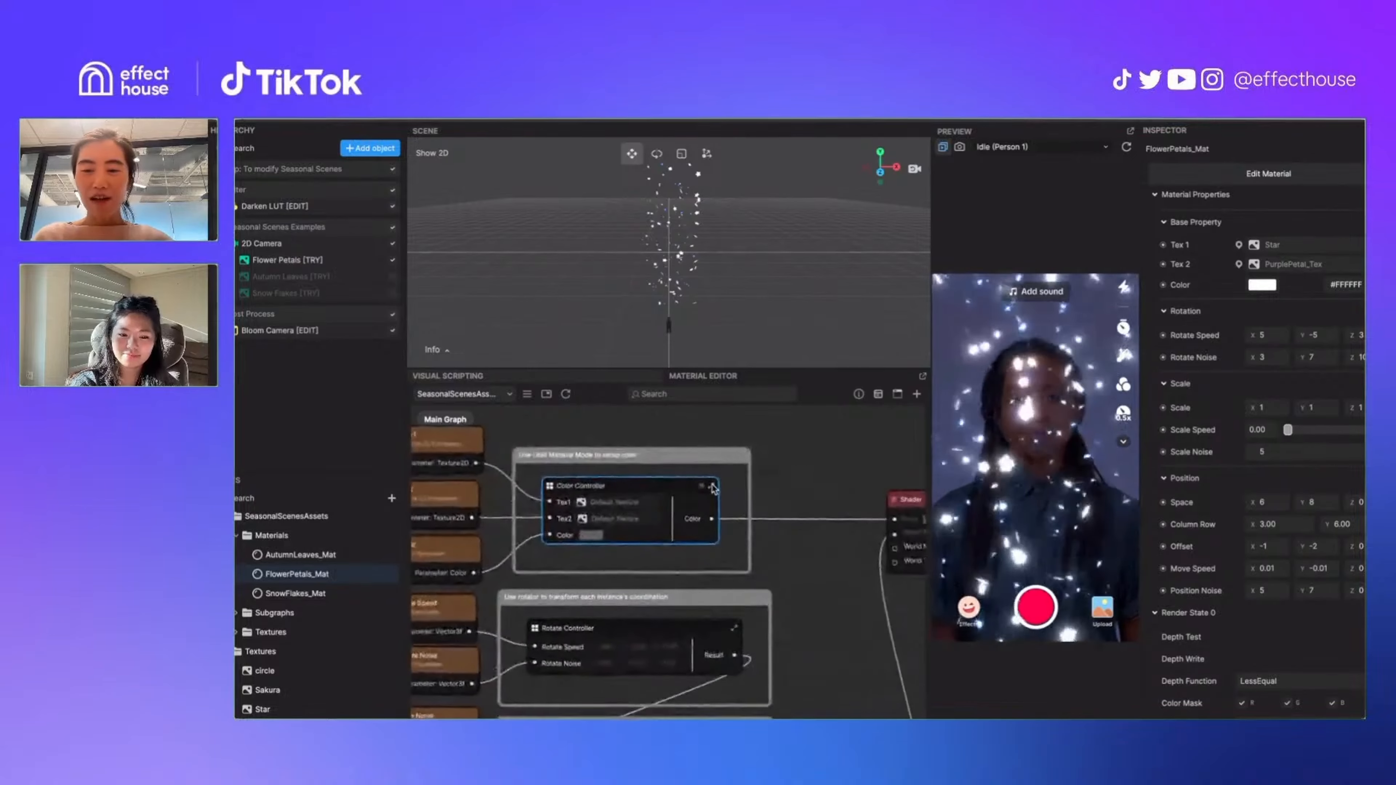
scroll(665, 492, up, 2)
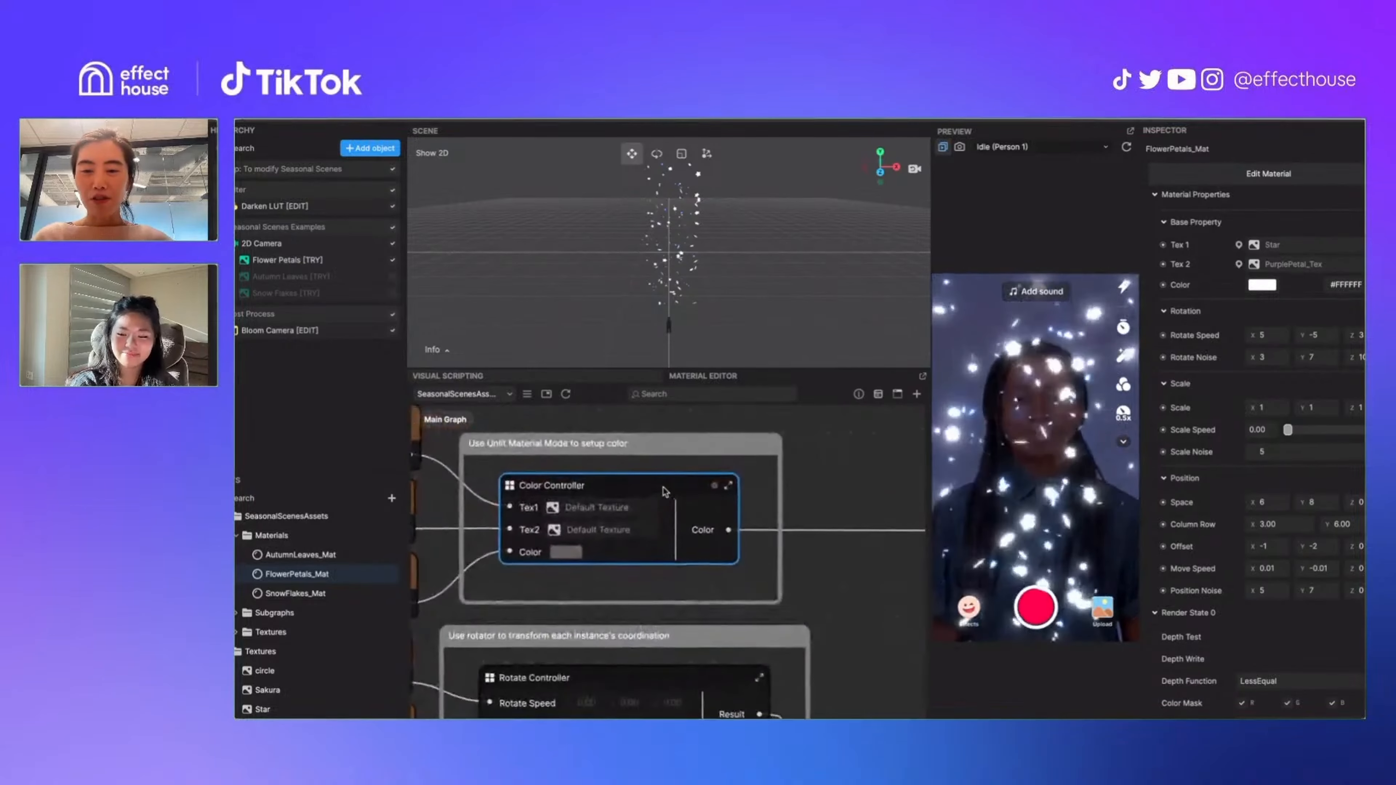
click(729, 487)
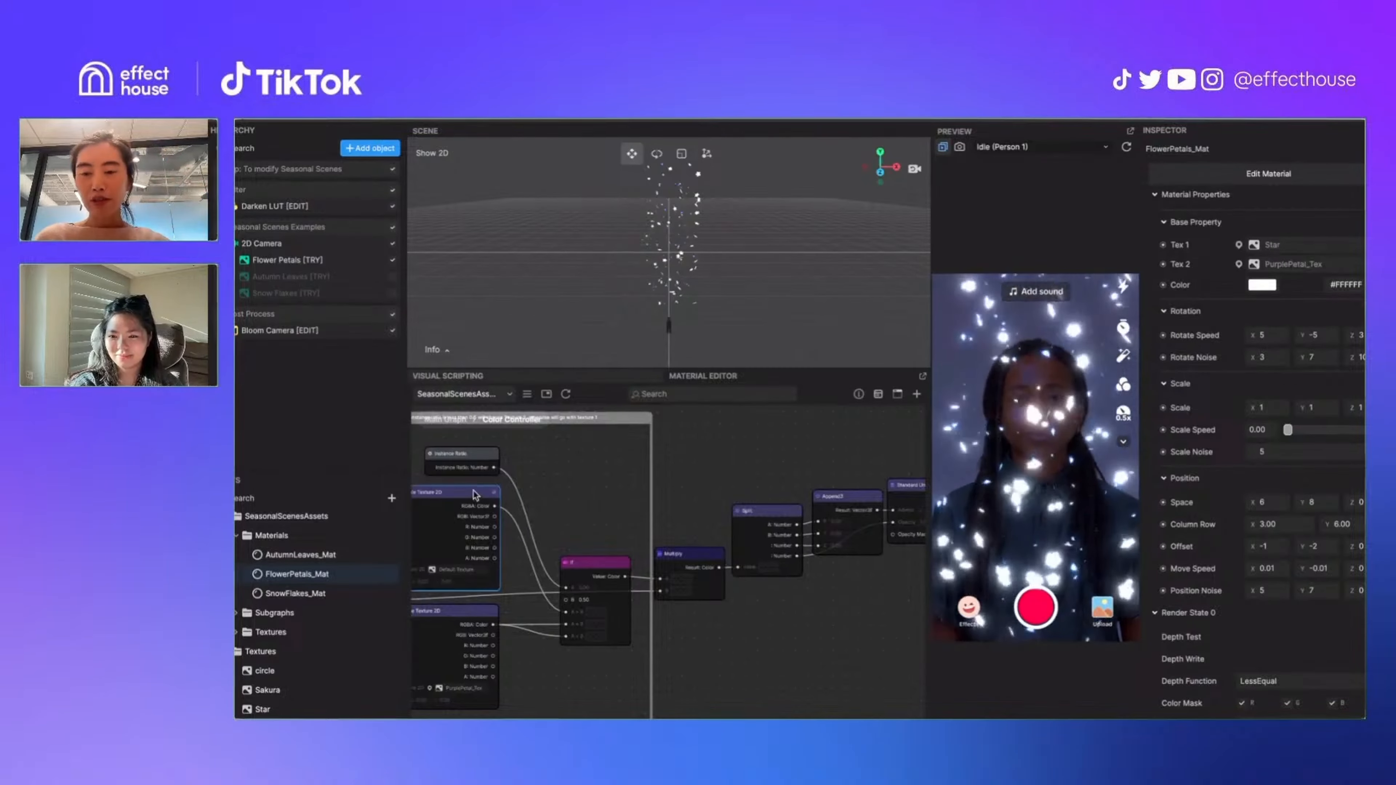
click(480, 621)
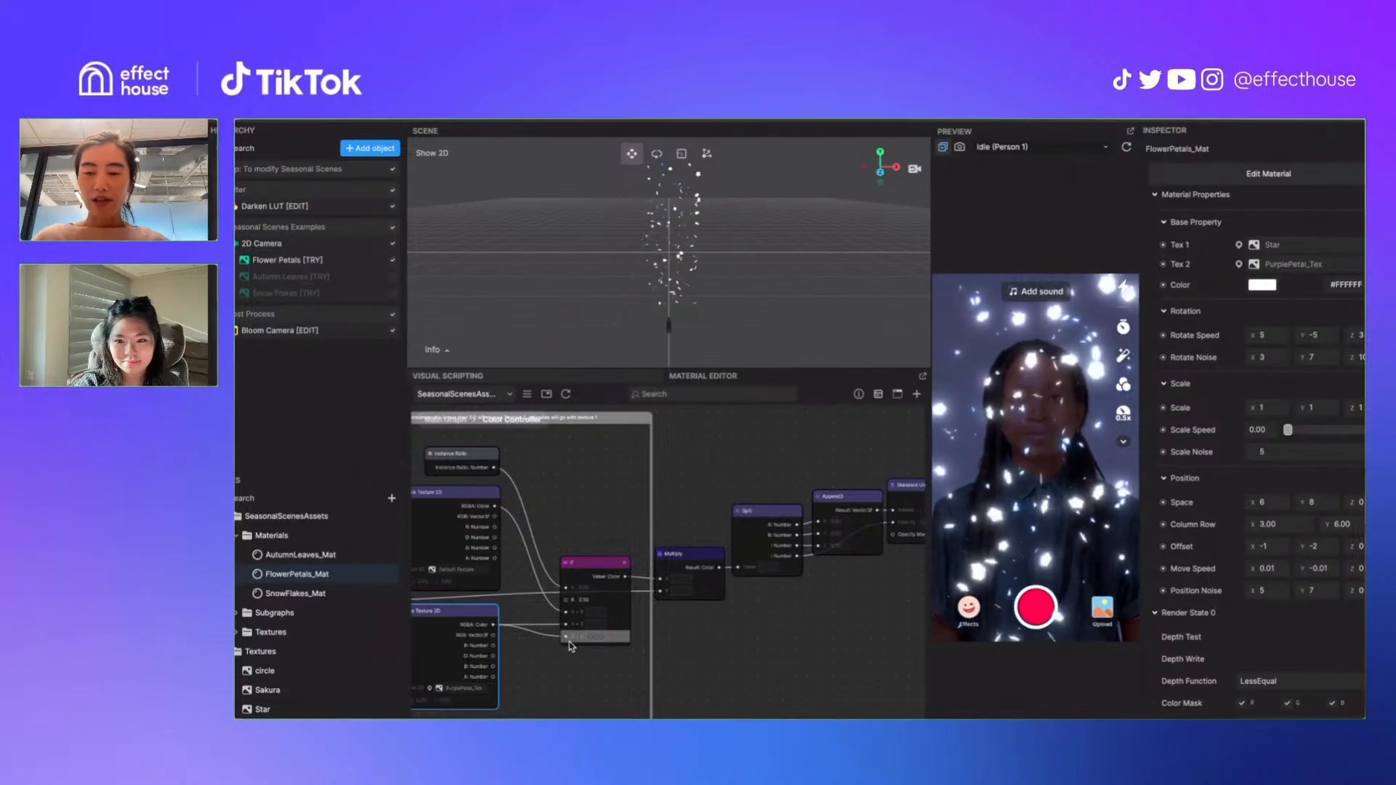
Set the If node's B value to 1.00
scroll(580, 607, up, 5)
drag(596, 595, 579, 594)
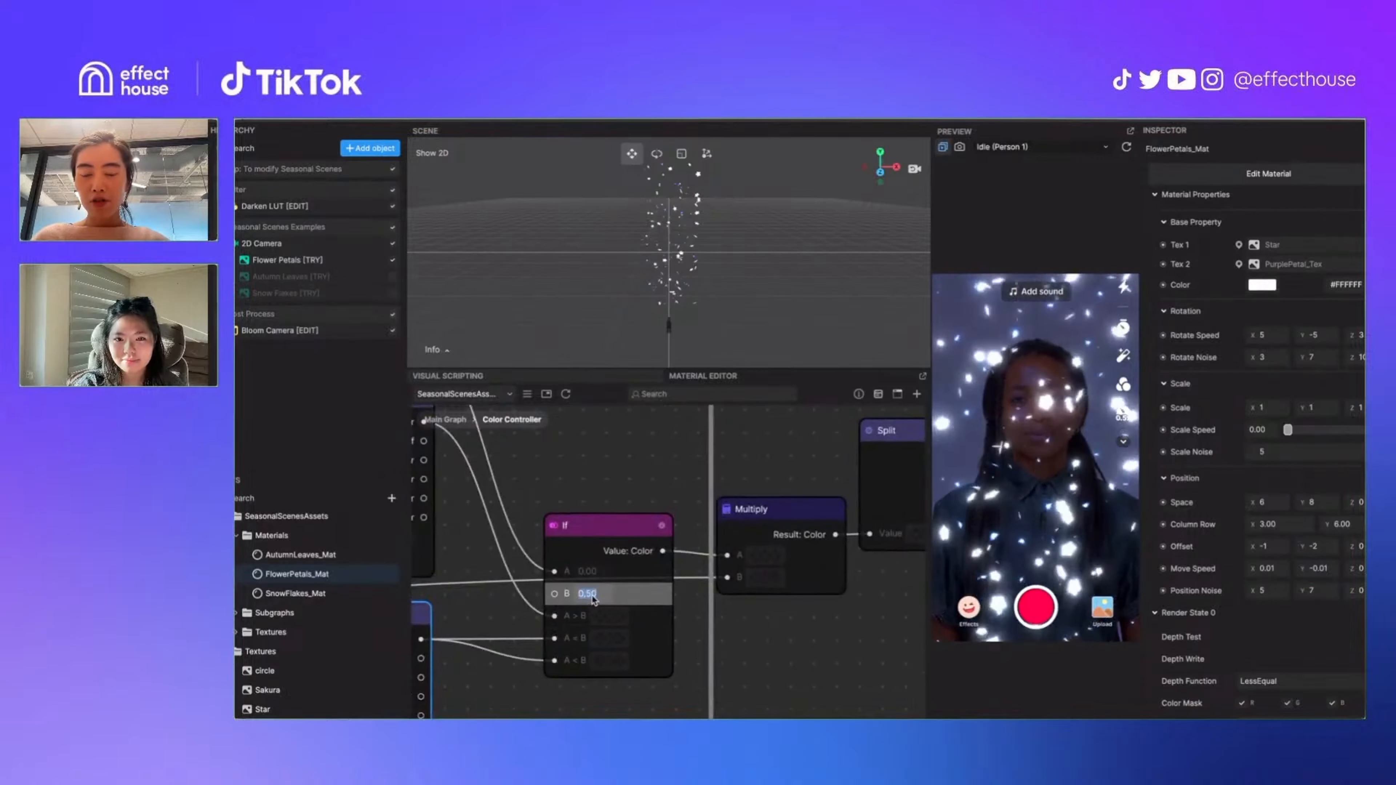
text(1.)
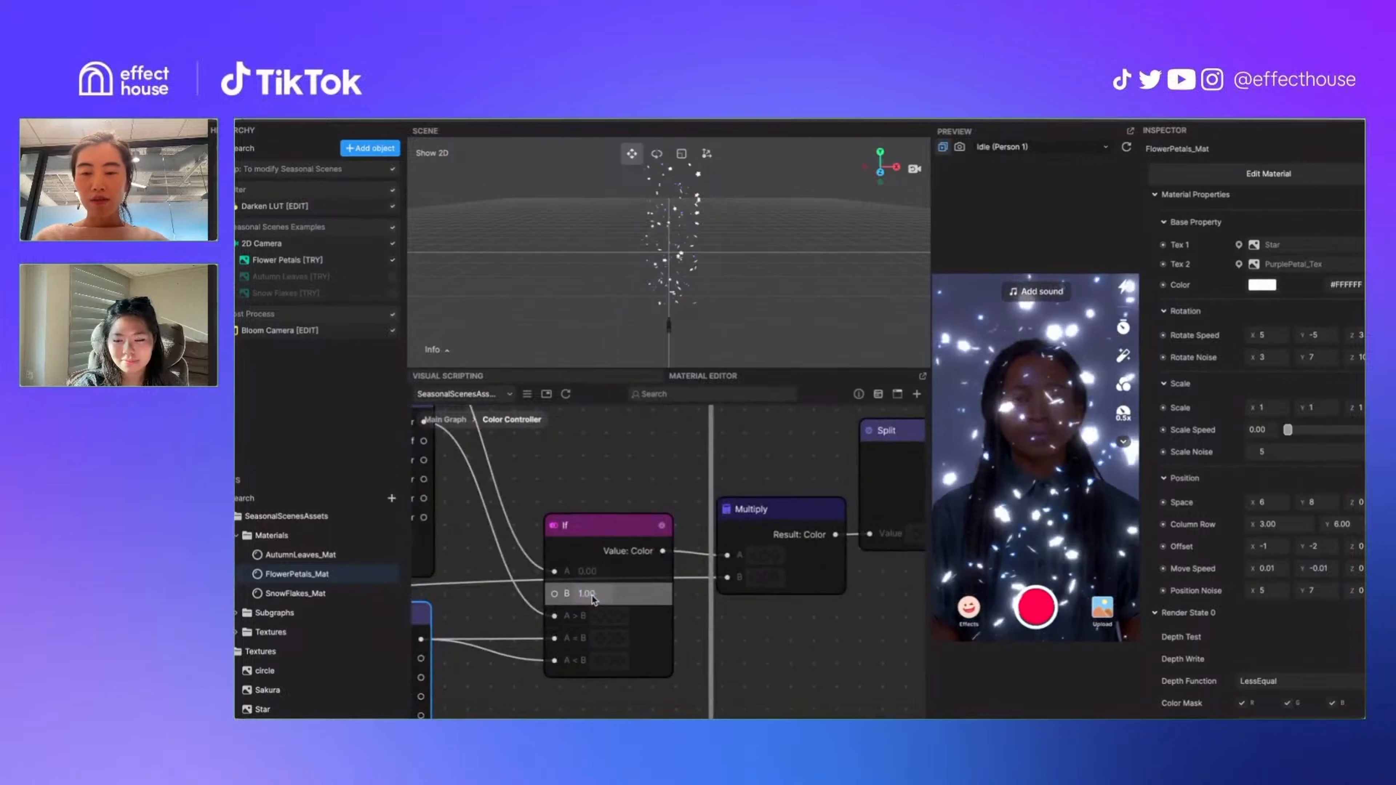
key(Return)
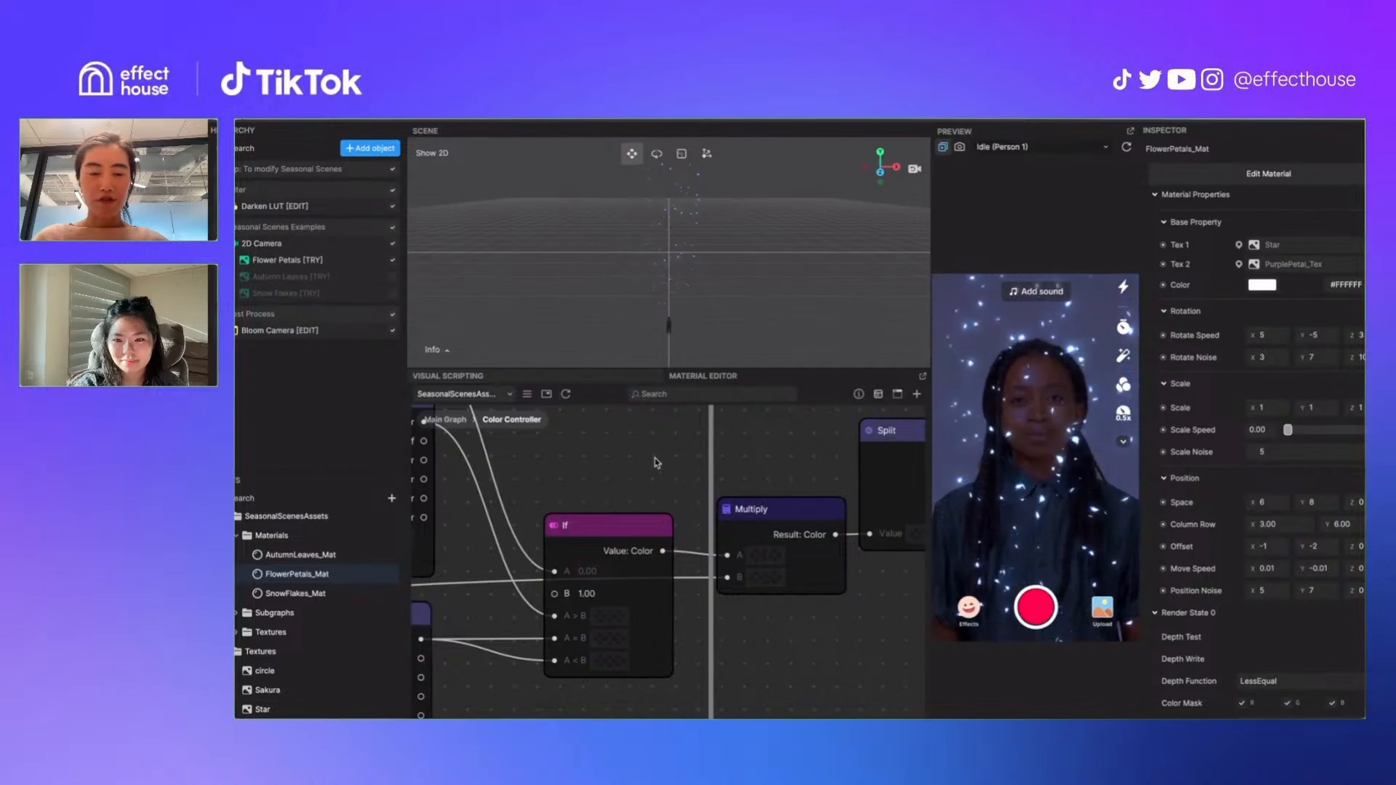
Try a B value of 0 on the If node and undo that change
click(568, 595)
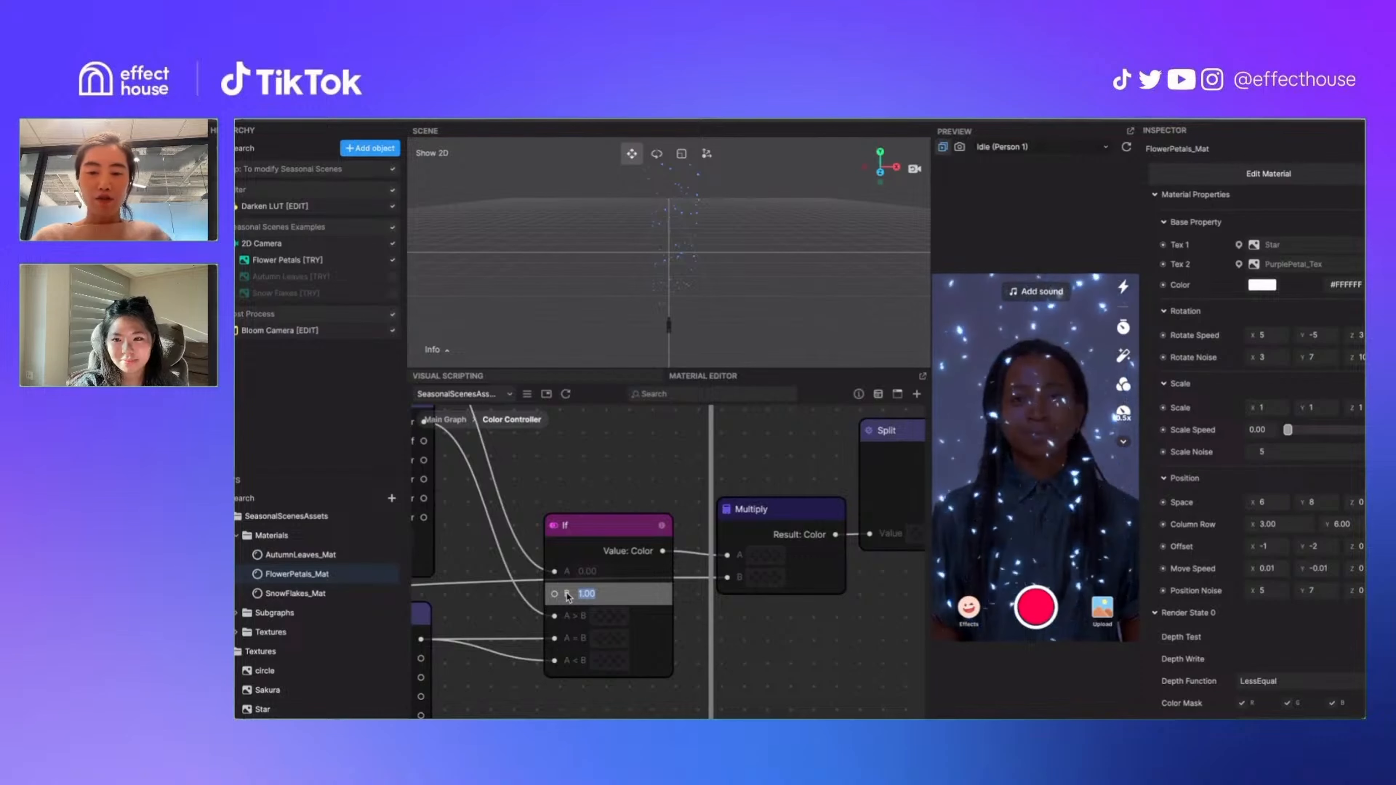
text(0)
key(Return)
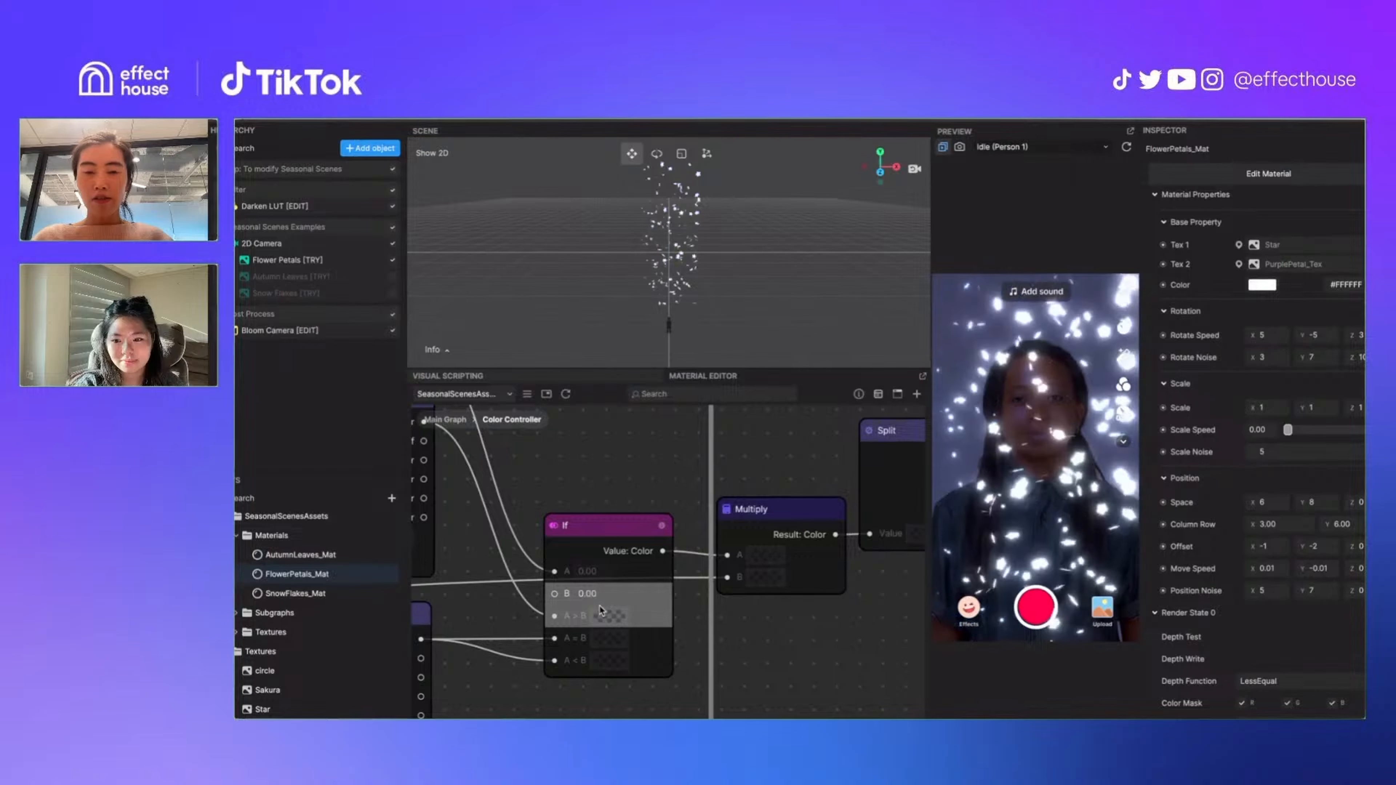
key(ctrl+z)
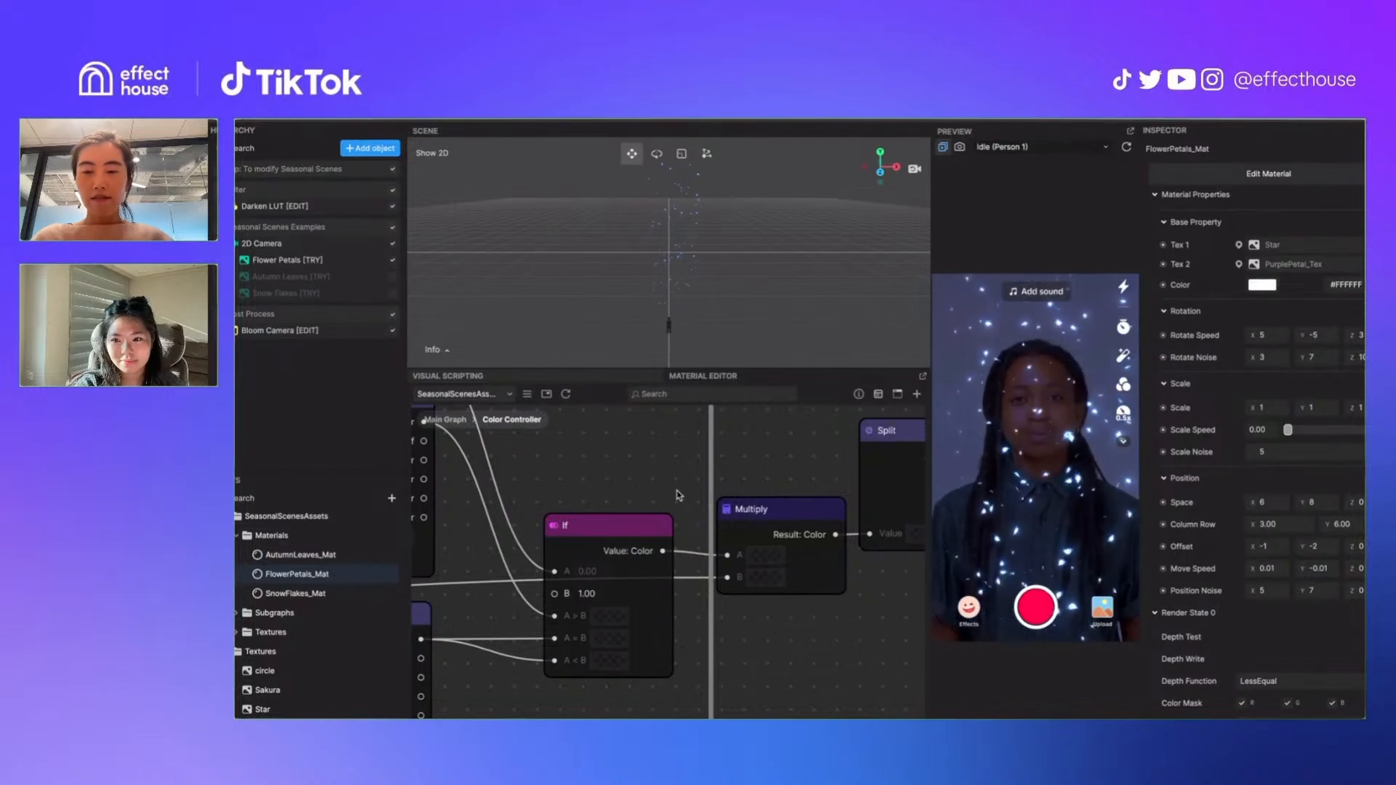
Set the If node's B value to 0.50
drag(600, 594, 561, 595)
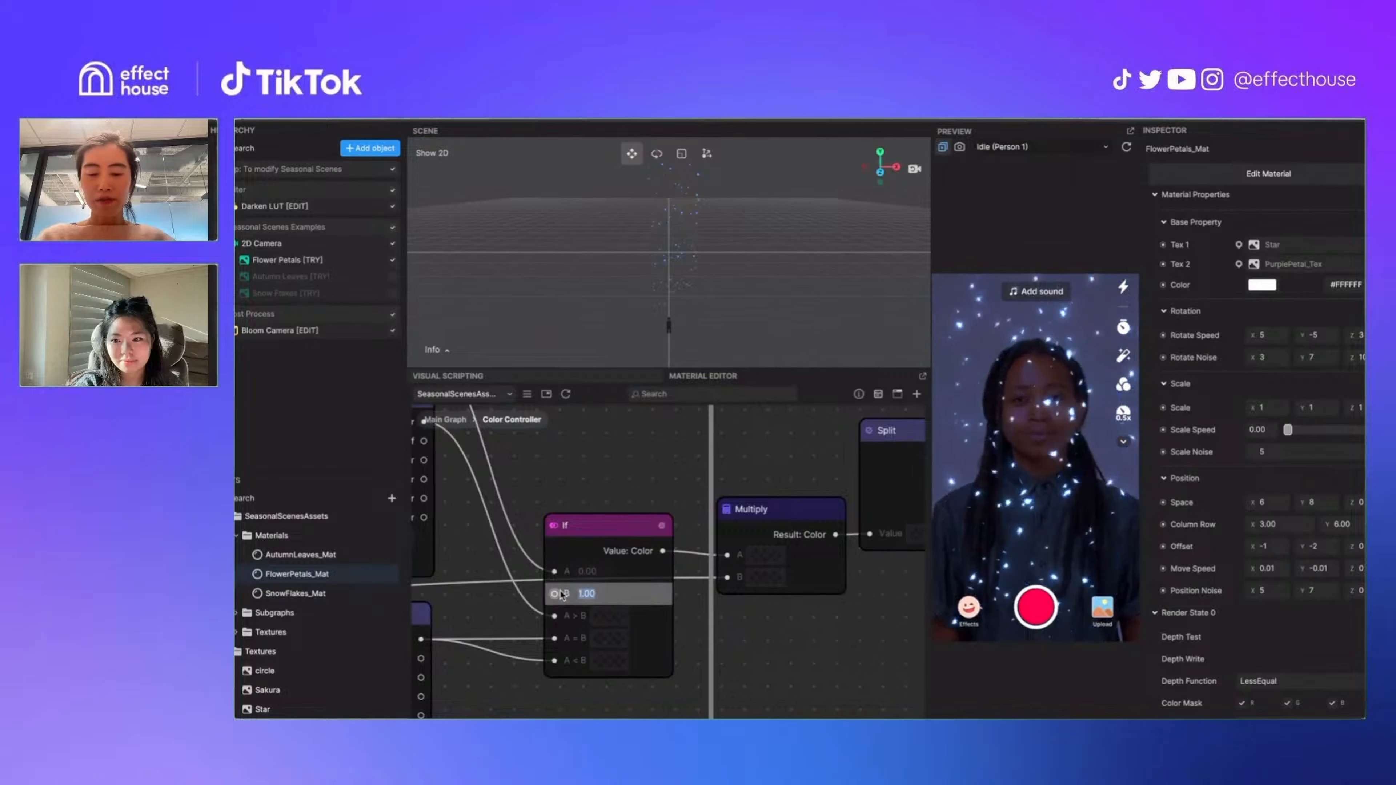
text(0.5)
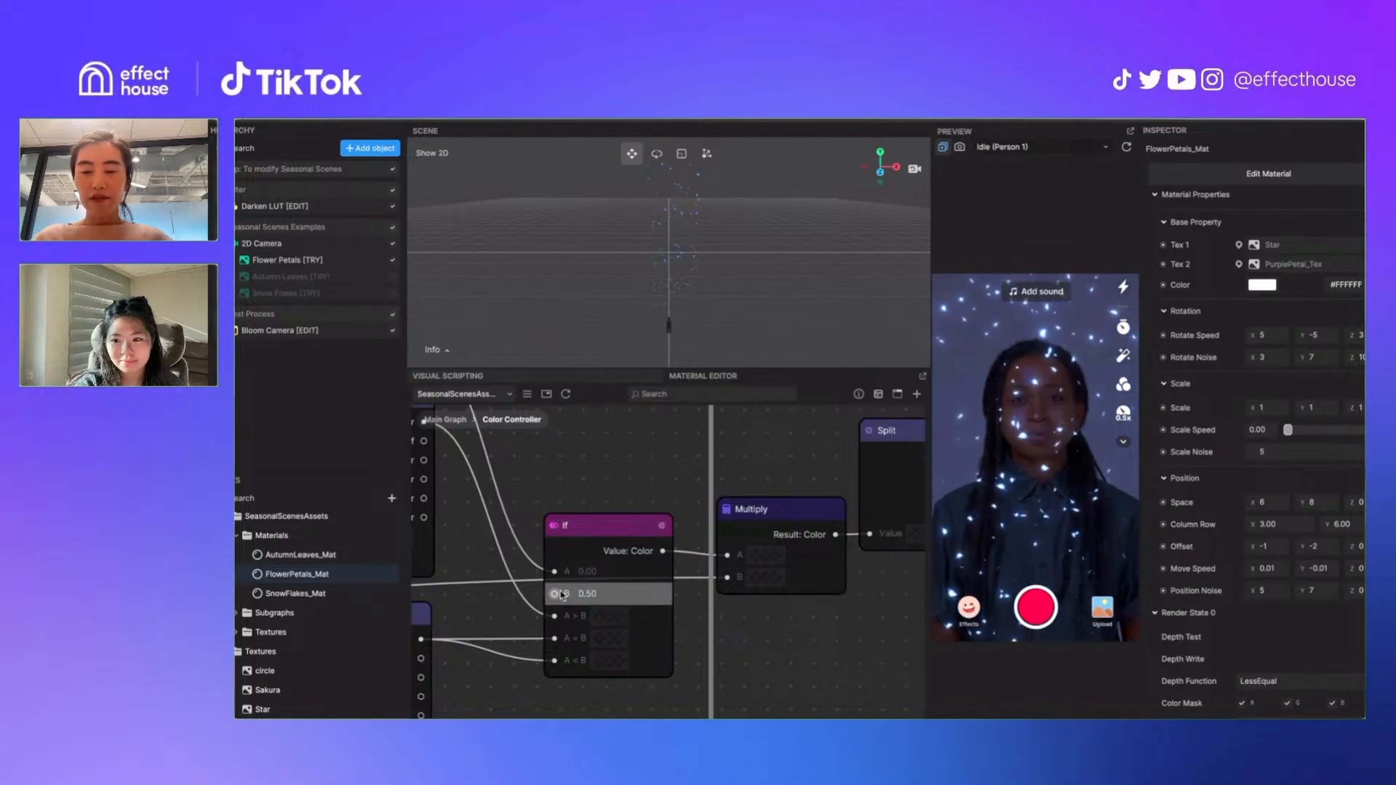
Trace the If node's output through the Multiply, Split, Append and Standard Unlit nodes
scroll(773, 468, down, 3)
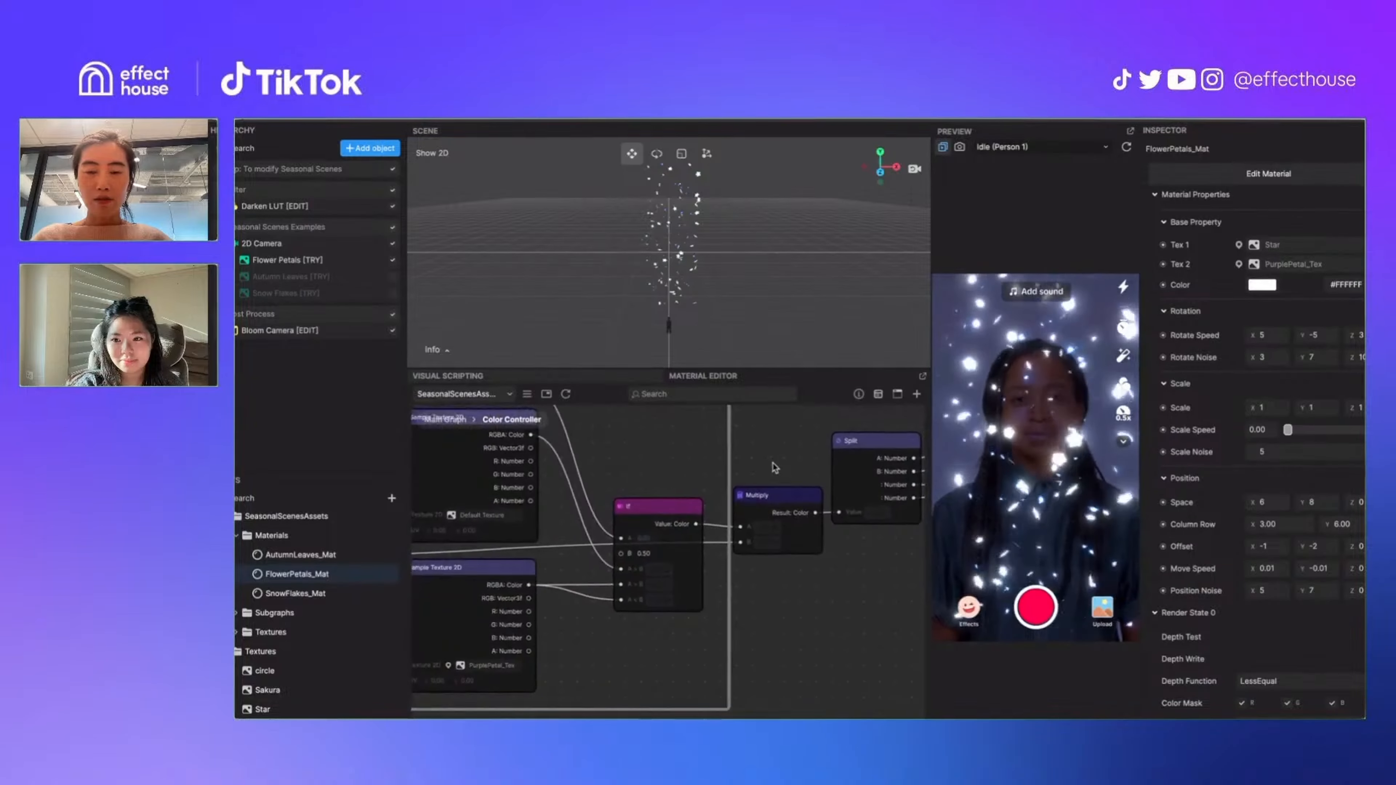
middle_drag(772, 463, 543, 511)
scroll(795, 562, down, 2)
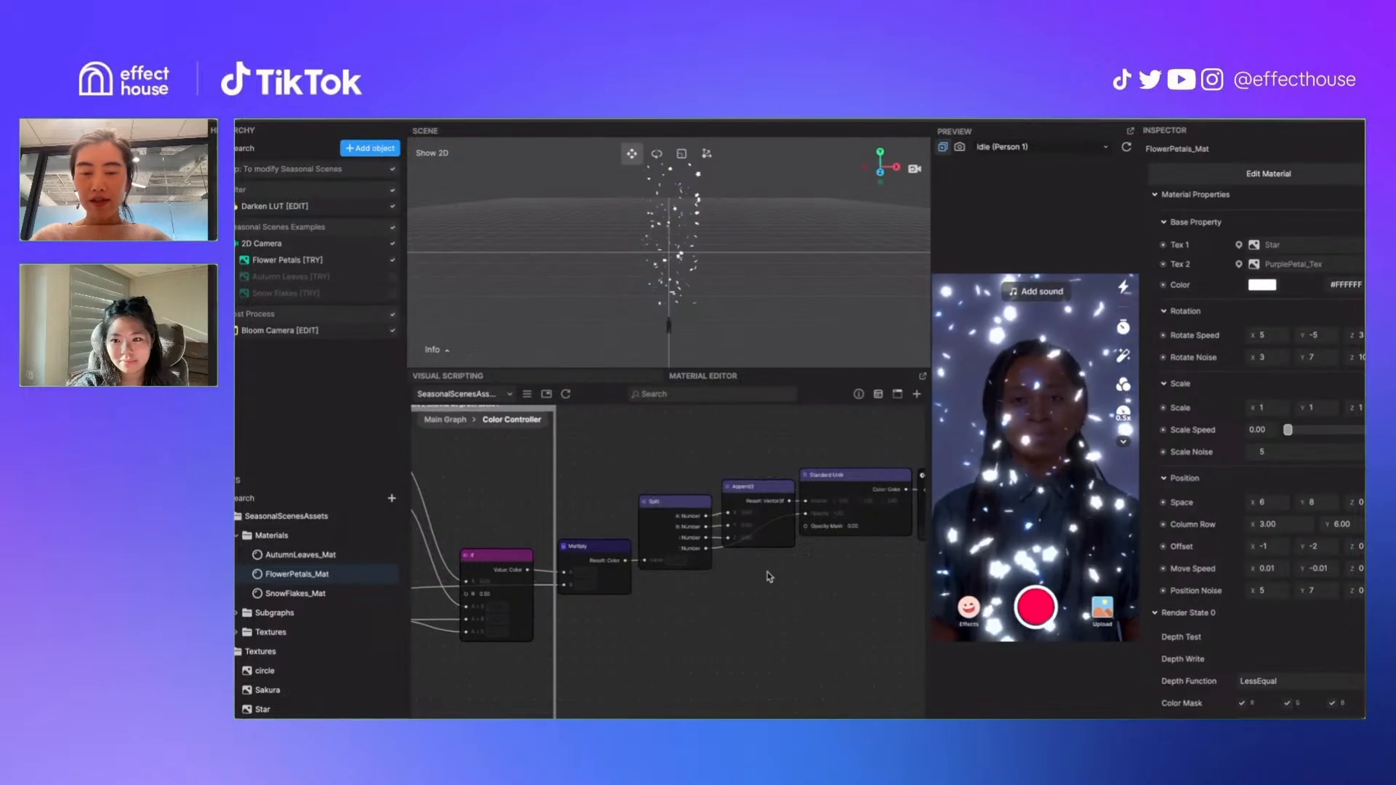
middle_drag(582, 556, 864, 556)
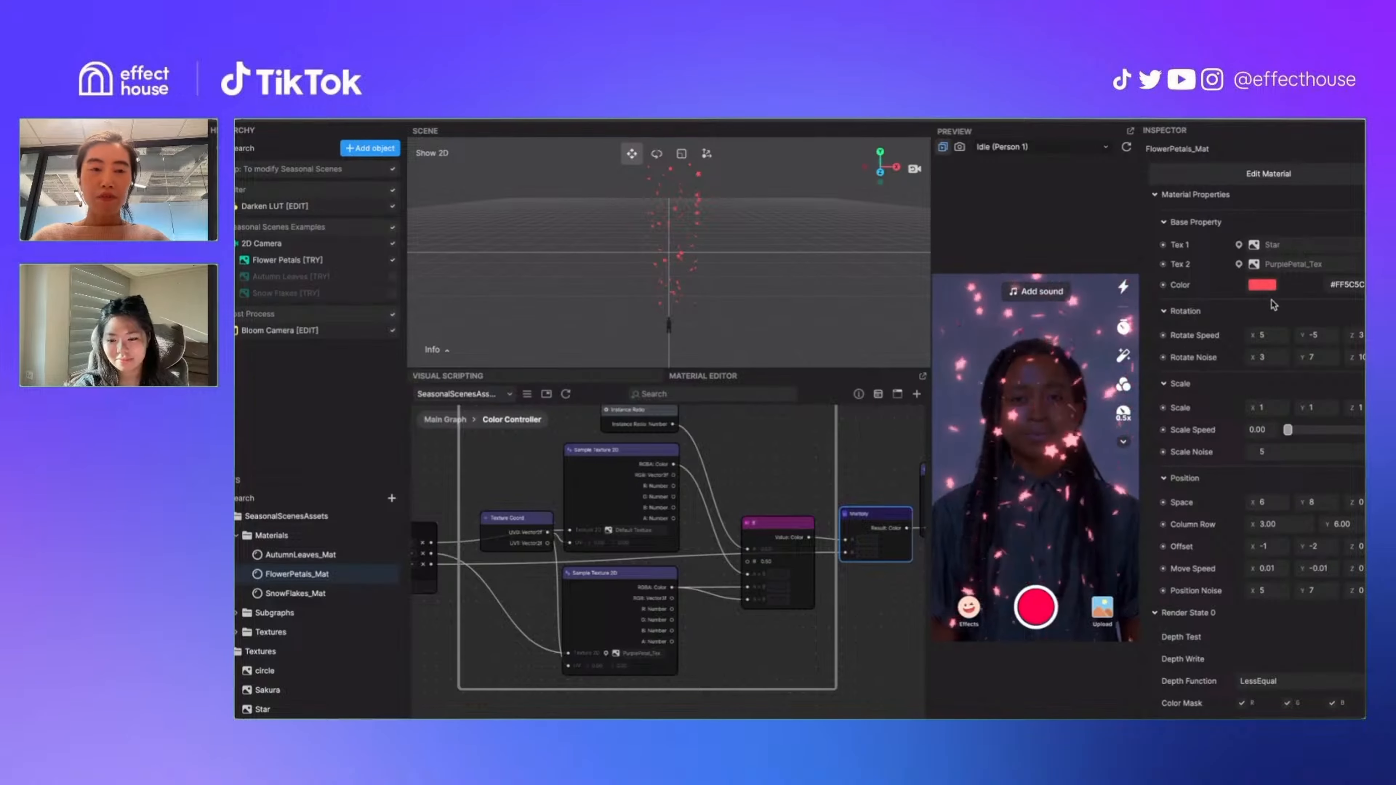
Set the Flower Petals material's base Color to white, #FFFFFF
middle_drag(848, 591, 773, 605)
scroll(774, 609, down, 1)
click(1259, 286)
mouse_move(1105, 211)
mouse_down()
mouse_move(1073, 190)
mouse_move(1094, 188)
mouse_up()
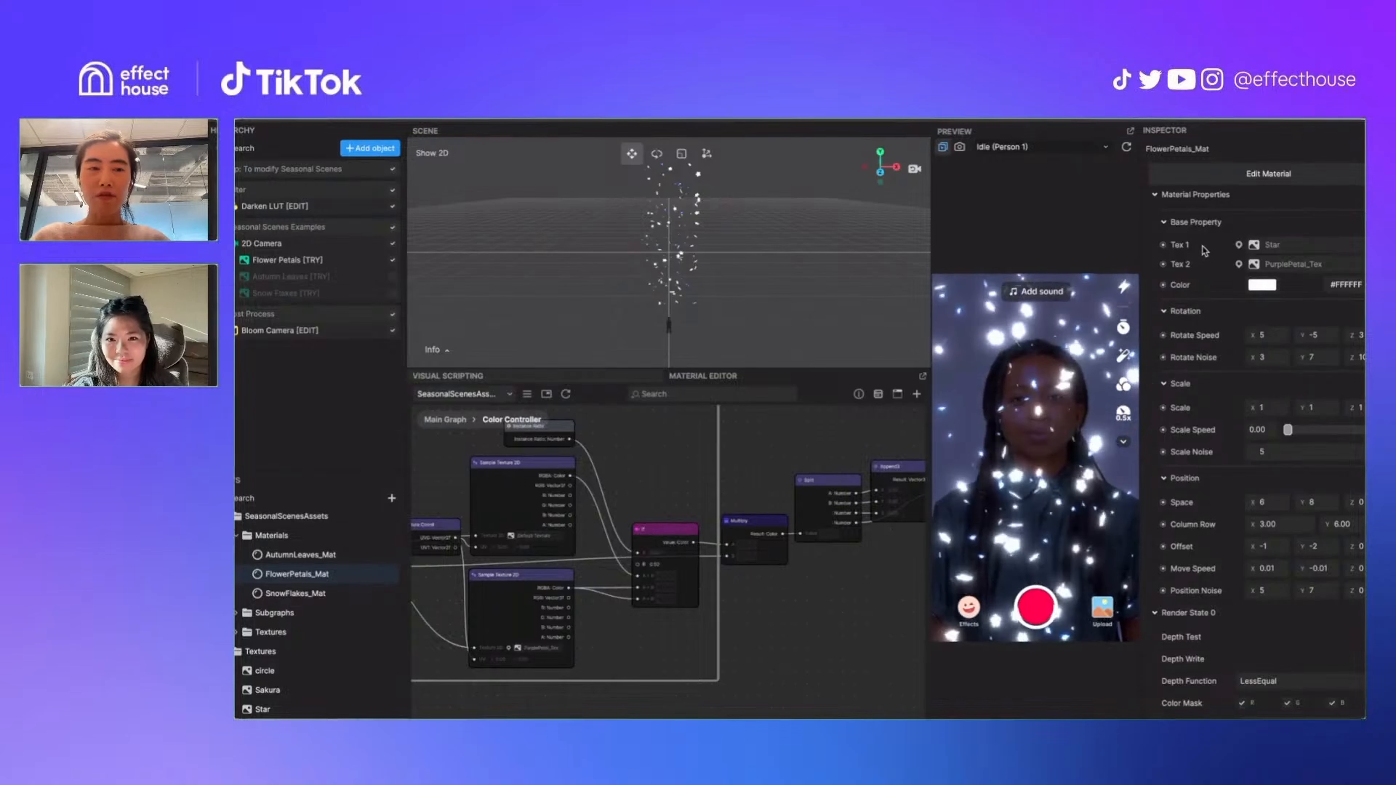
Connect the If node's Value output directly to the Split node's input and move the Multiply node below the new link
scroll(791, 558, up, 3)
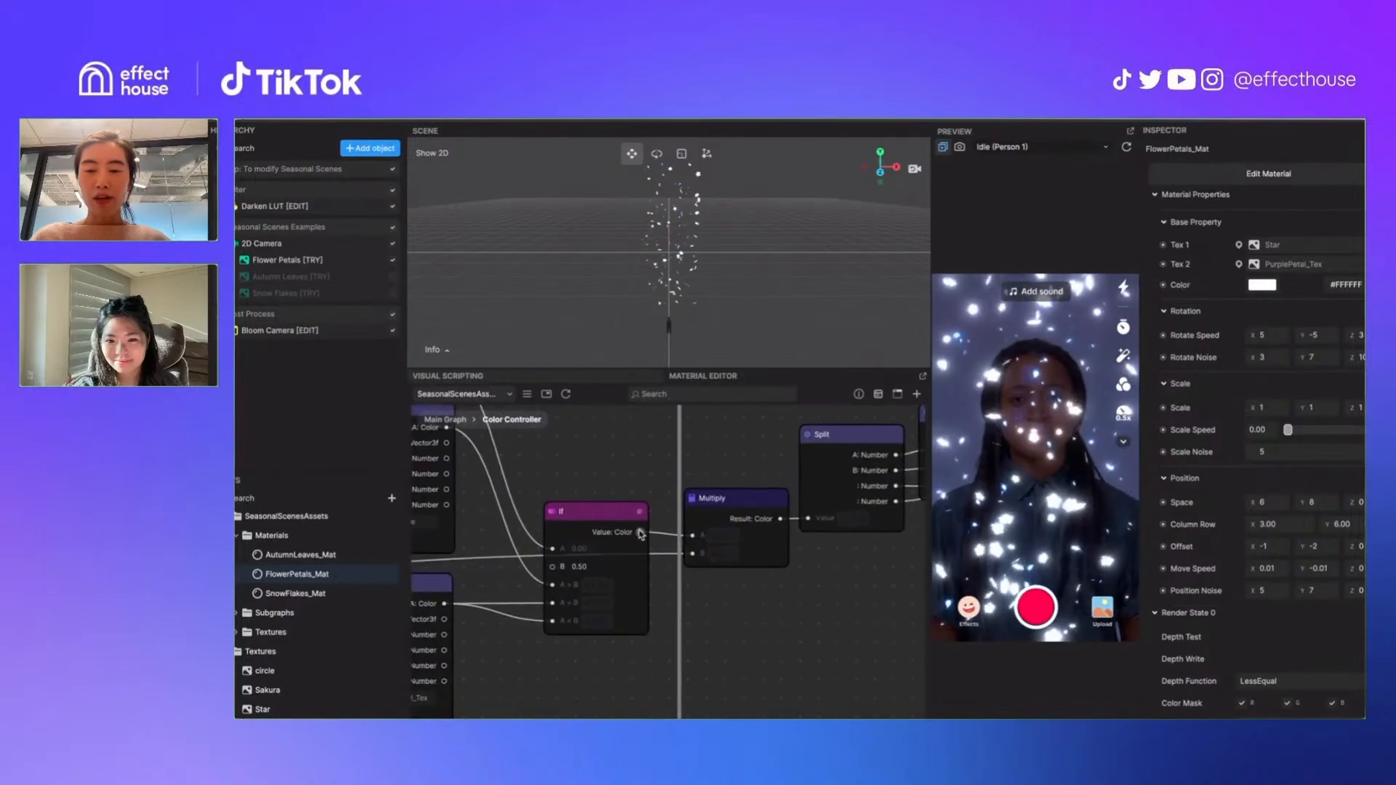
drag(640, 532, 804, 521)
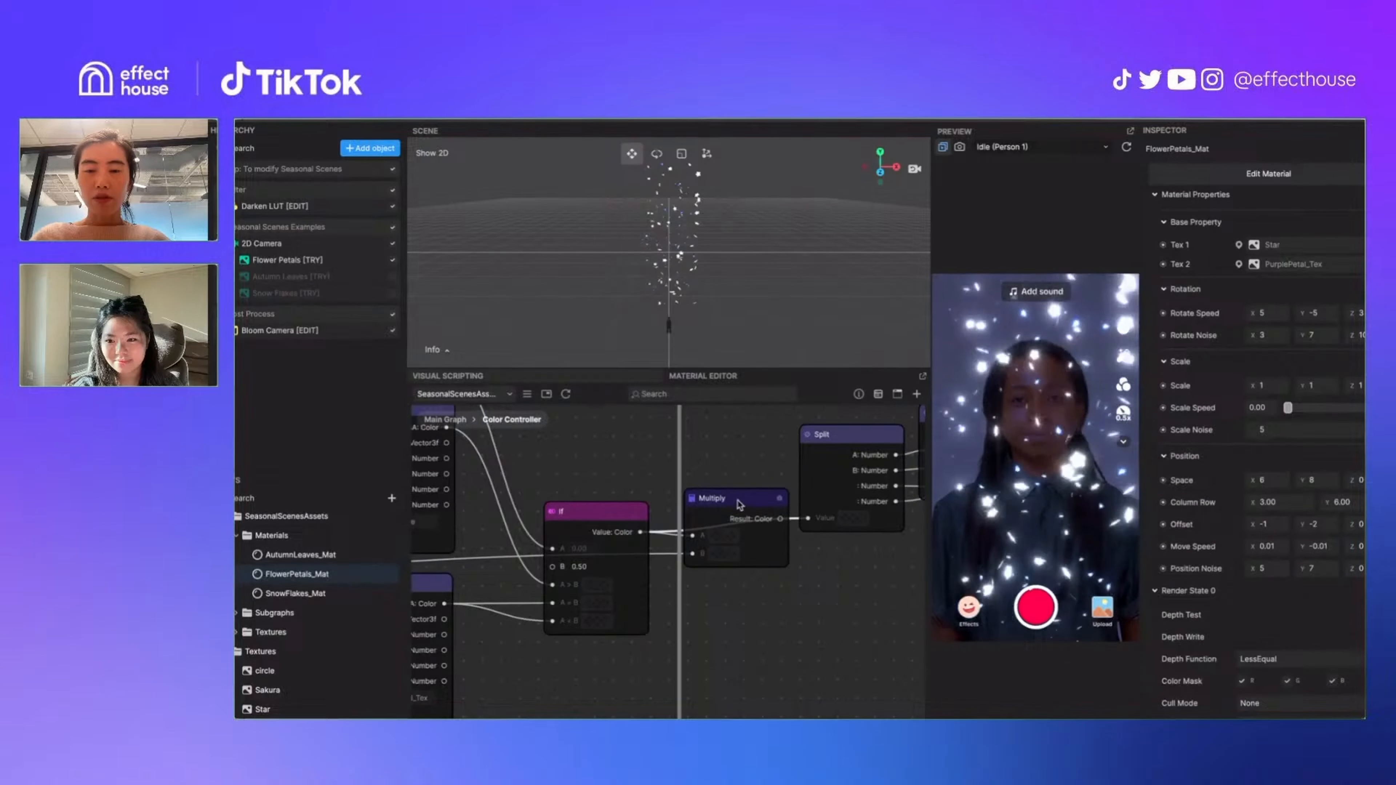
drag(731, 498, 734, 554)
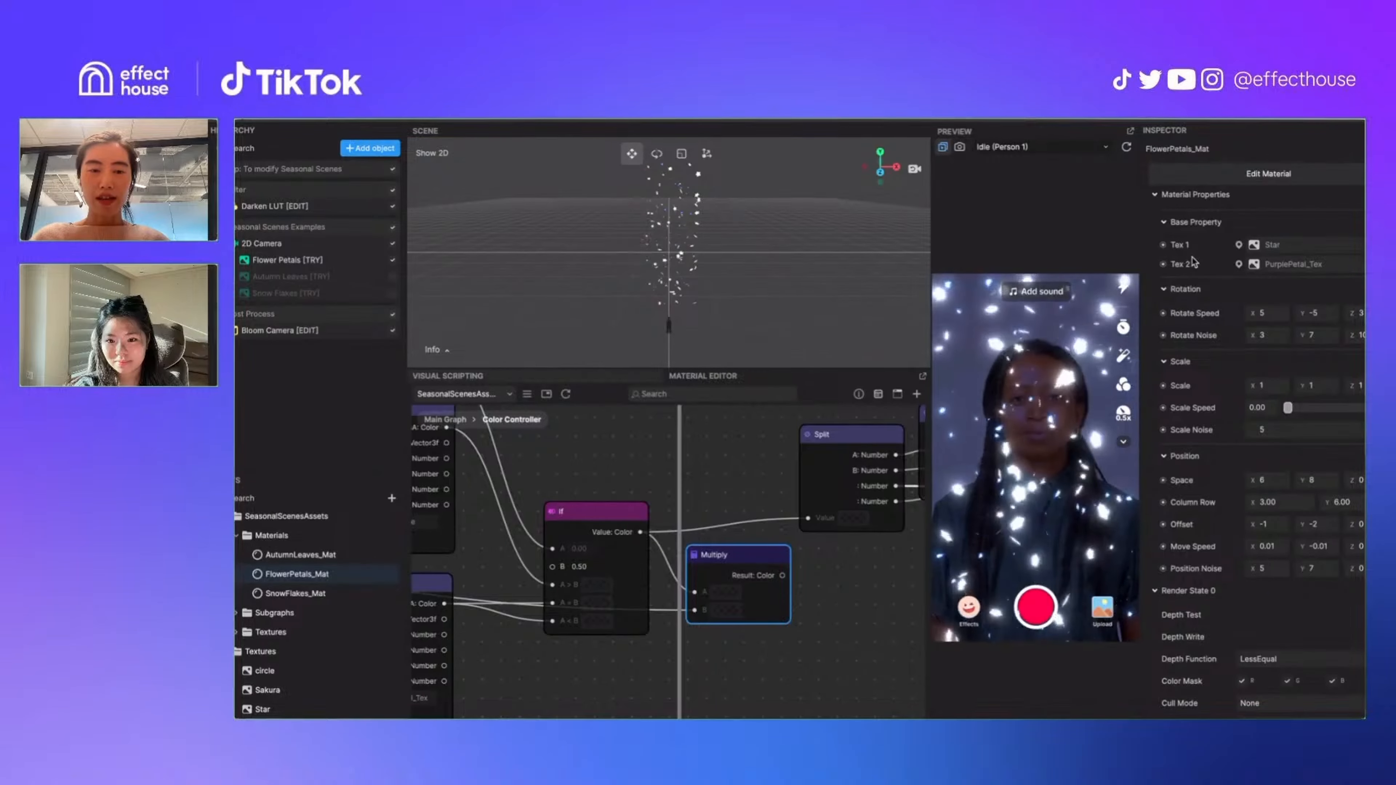
Reconnect the Multiply node's Result to the Split node and move Multiply back between If and Split
drag(782, 575, 808, 518)
drag(742, 561, 740, 510)
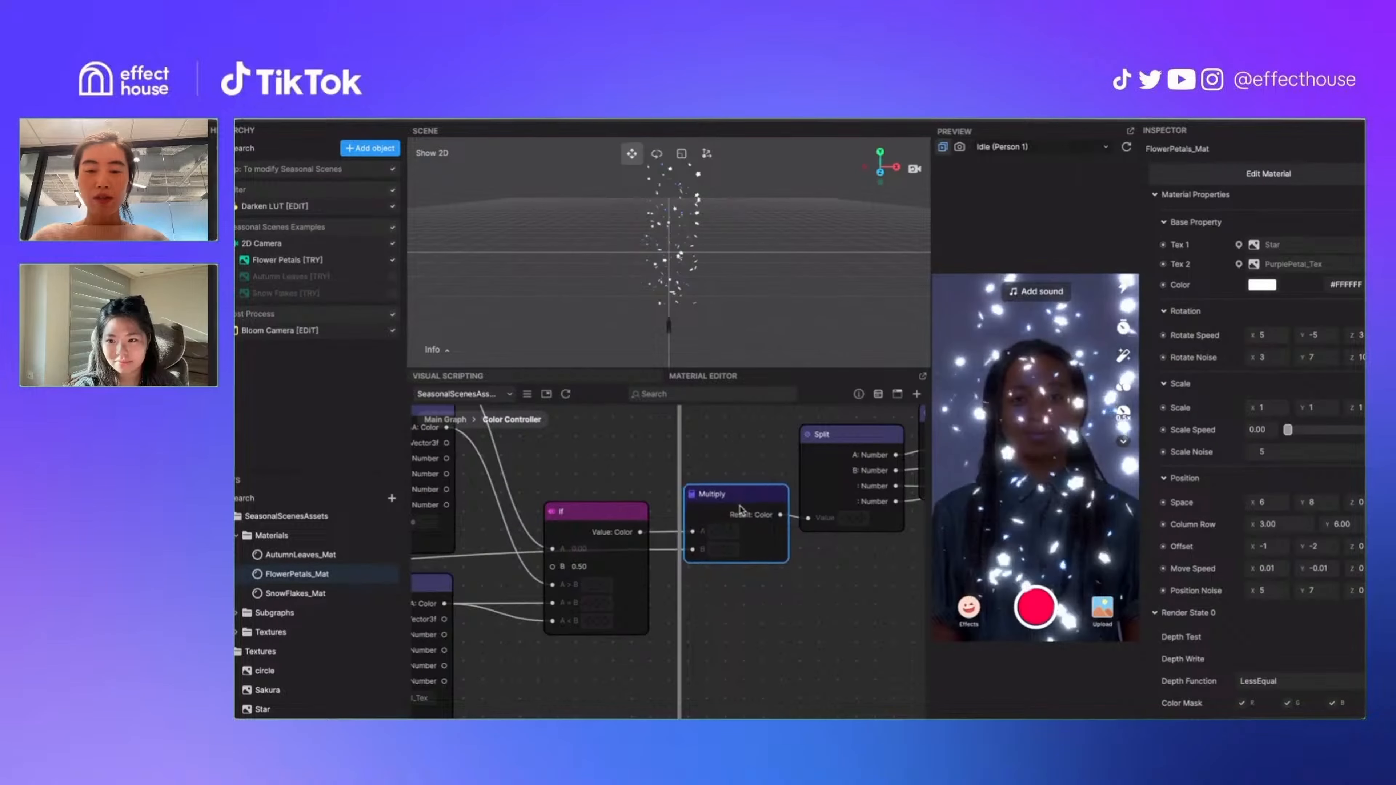
Change the Flower Petals material's base Color to light pink, #FFE3E3
click(1259, 288)
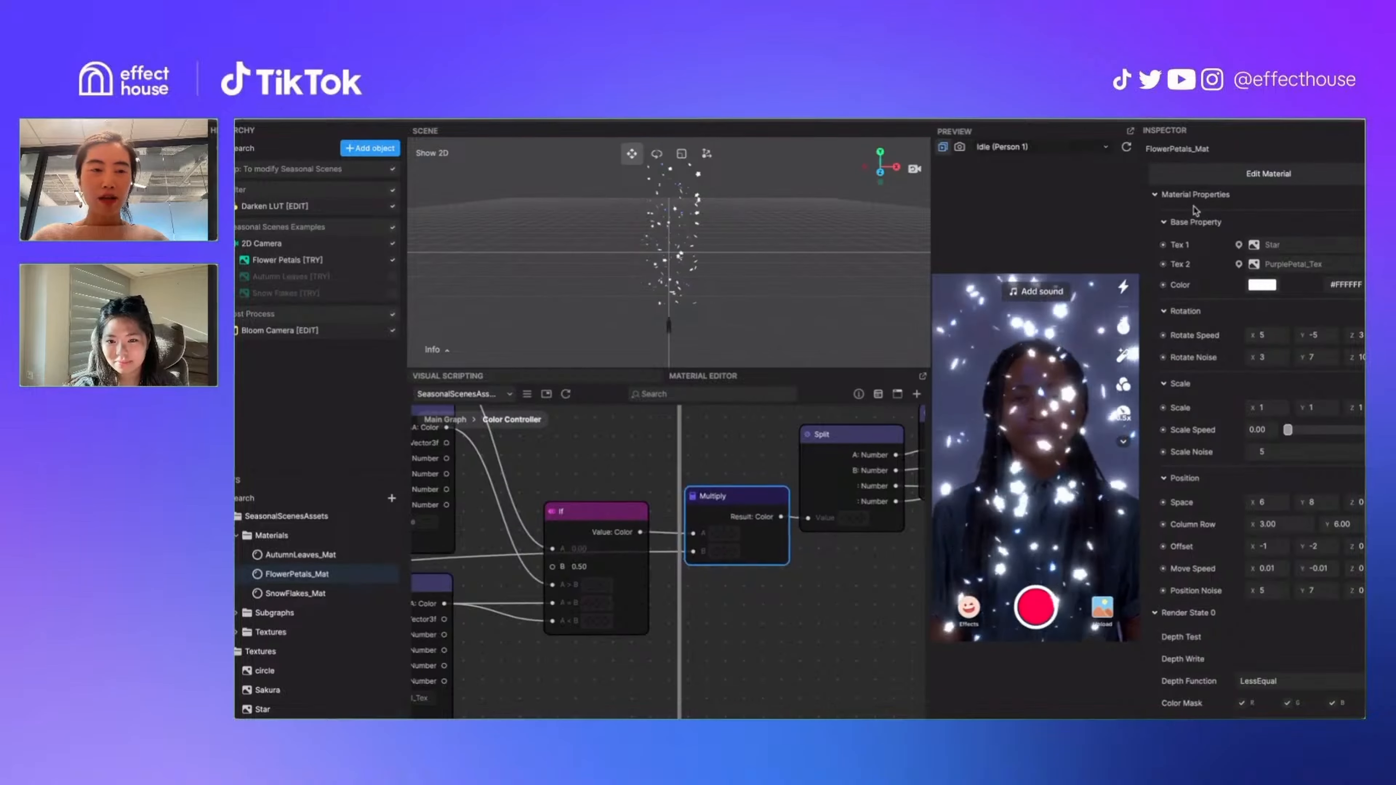
drag(1164, 192, 1093, 185)
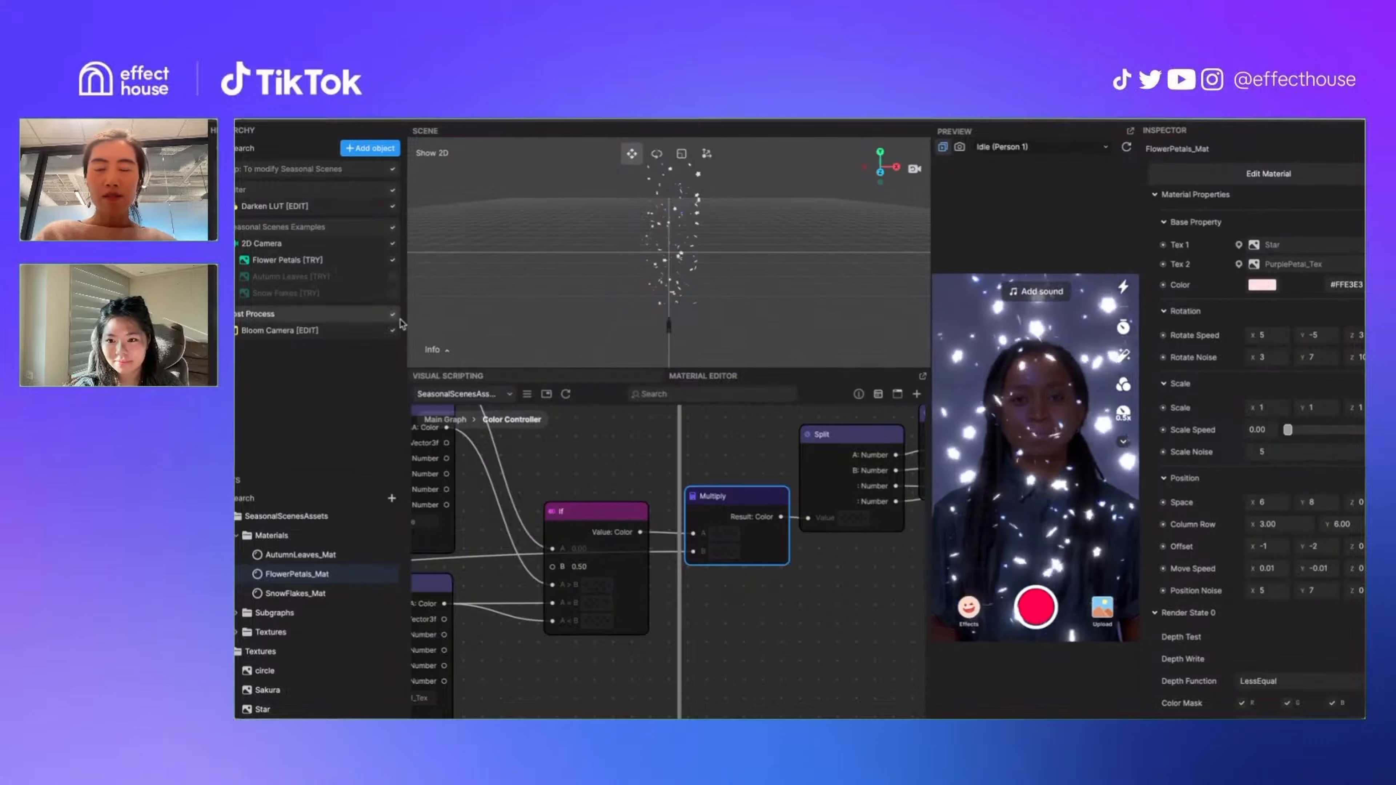
Disable the Flower Petals object and enable the Autumn Leaves object
click(320, 259)
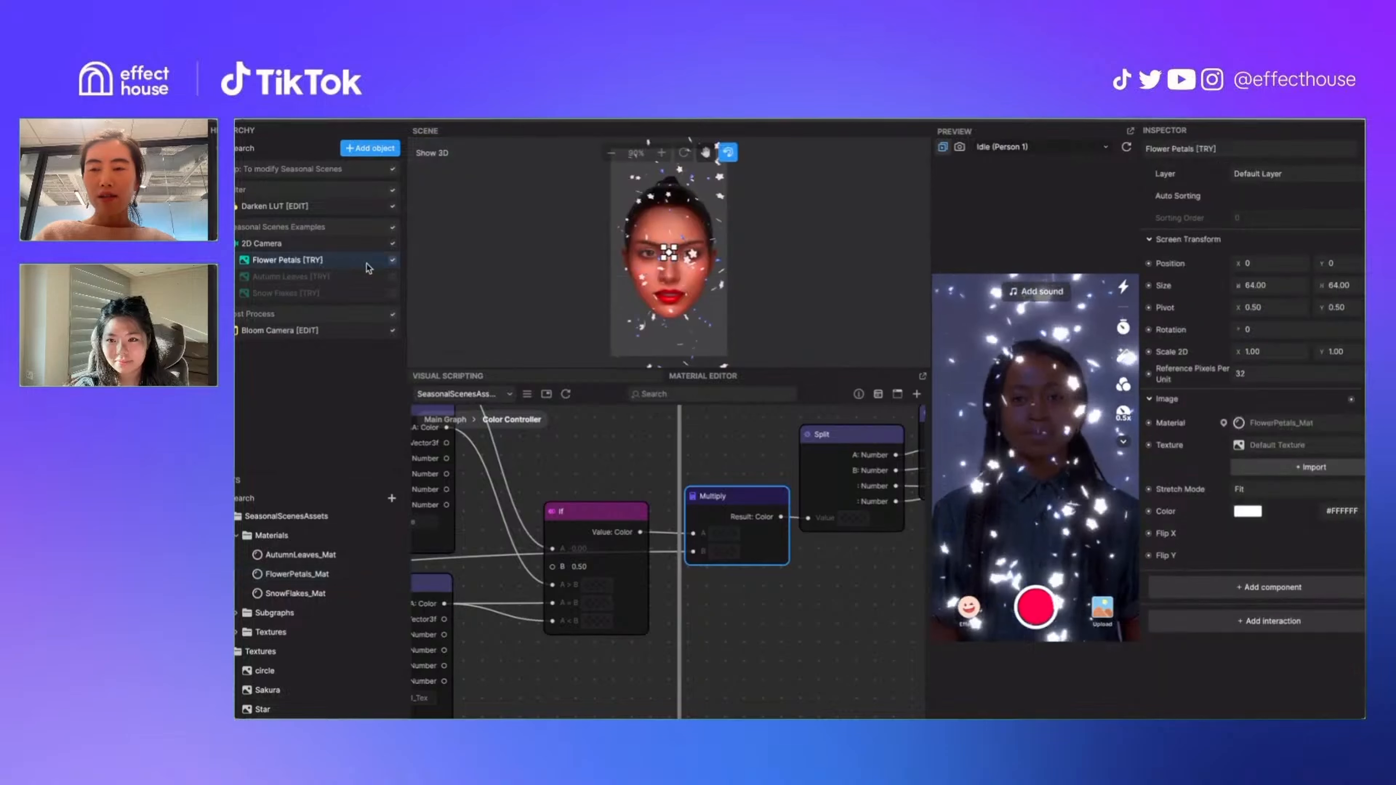
click(392, 260)
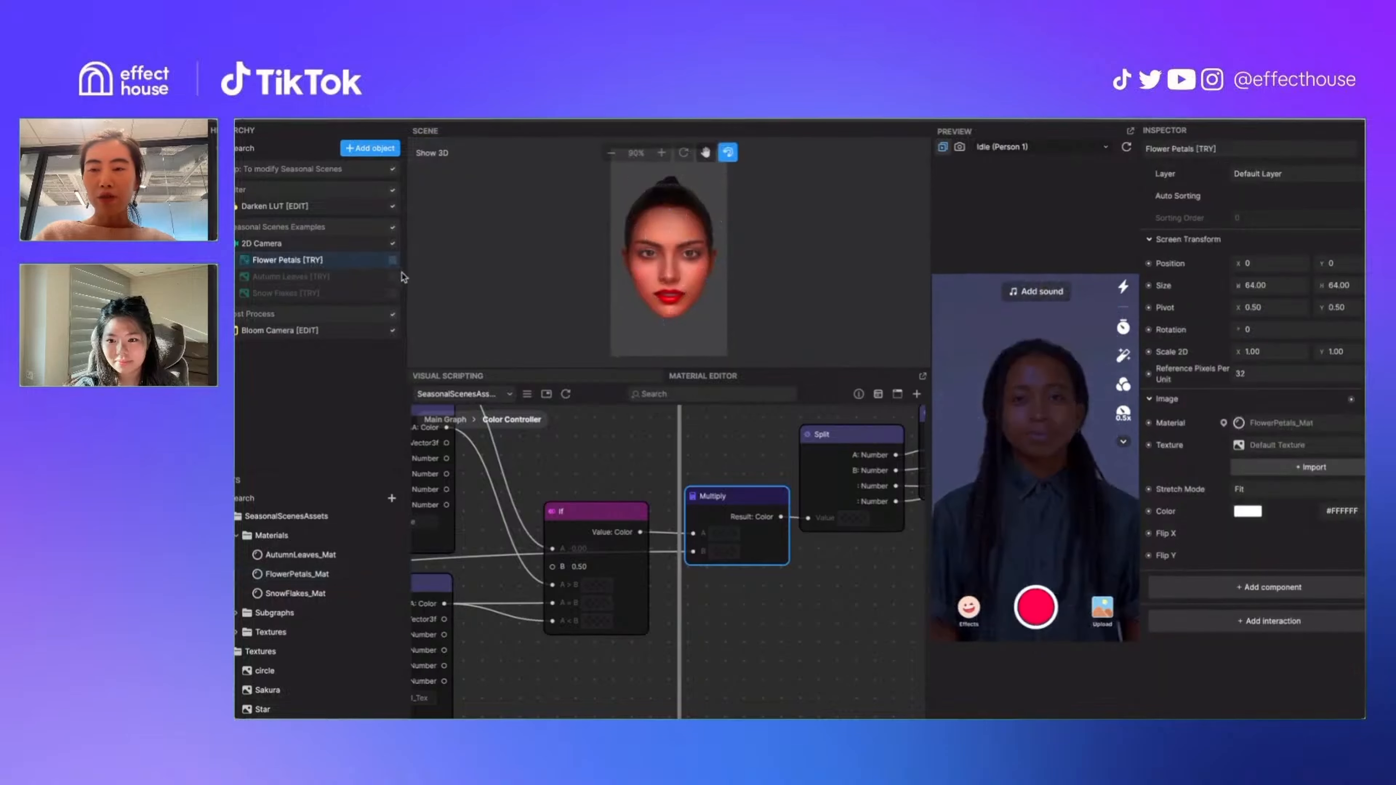
click(392, 277)
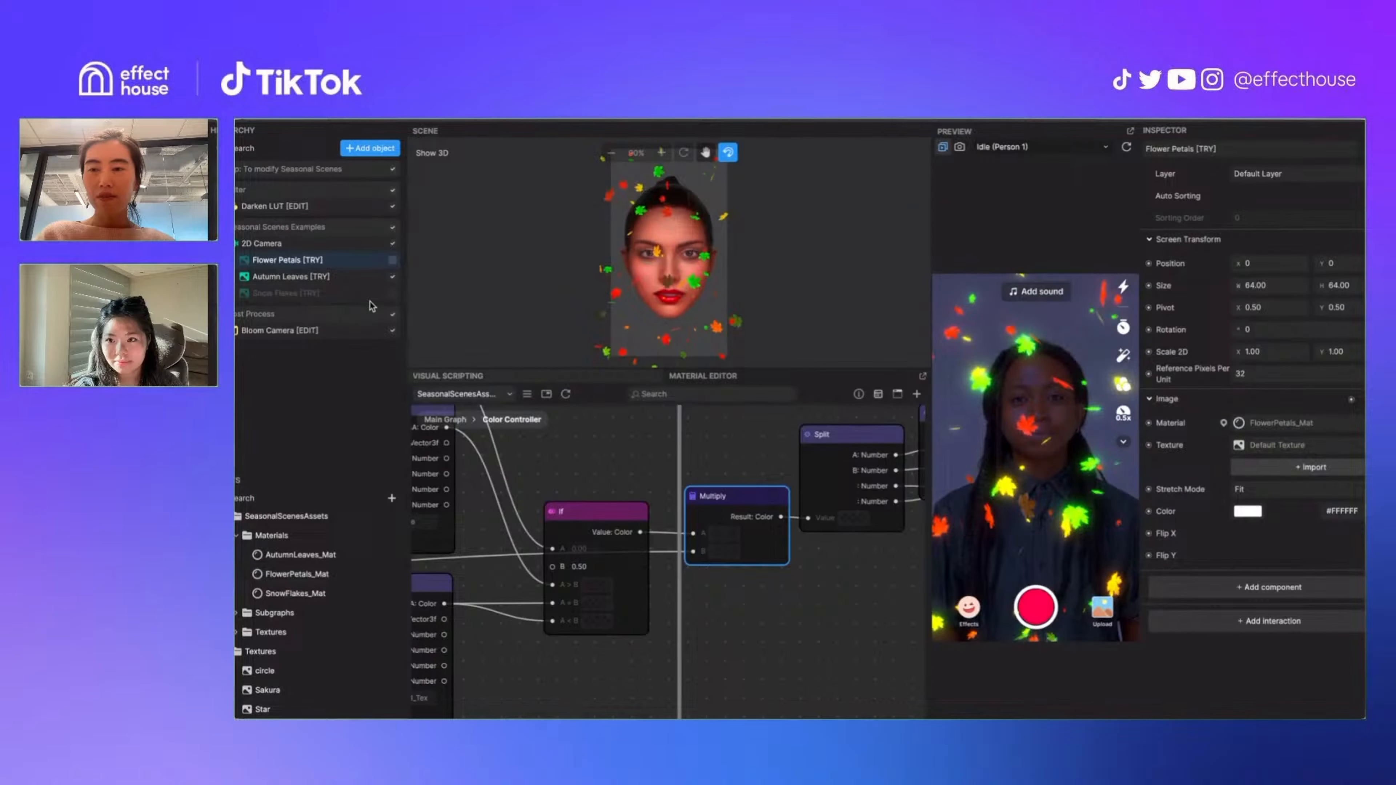
Open the AutumnLeaves_Mat material graph and bring its Color Controller node into focus
click(358, 283)
click(300, 555)
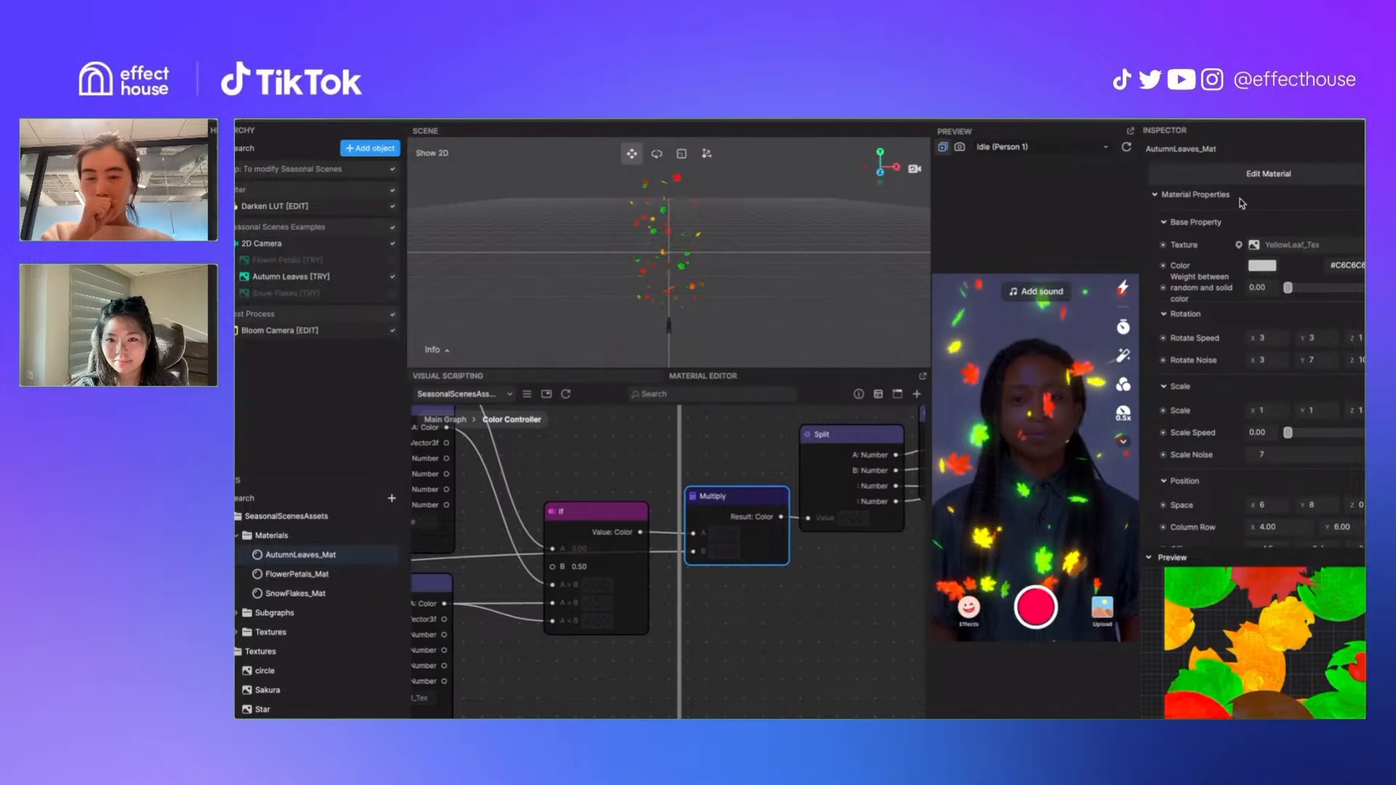
scroll(614, 488, up, 2)
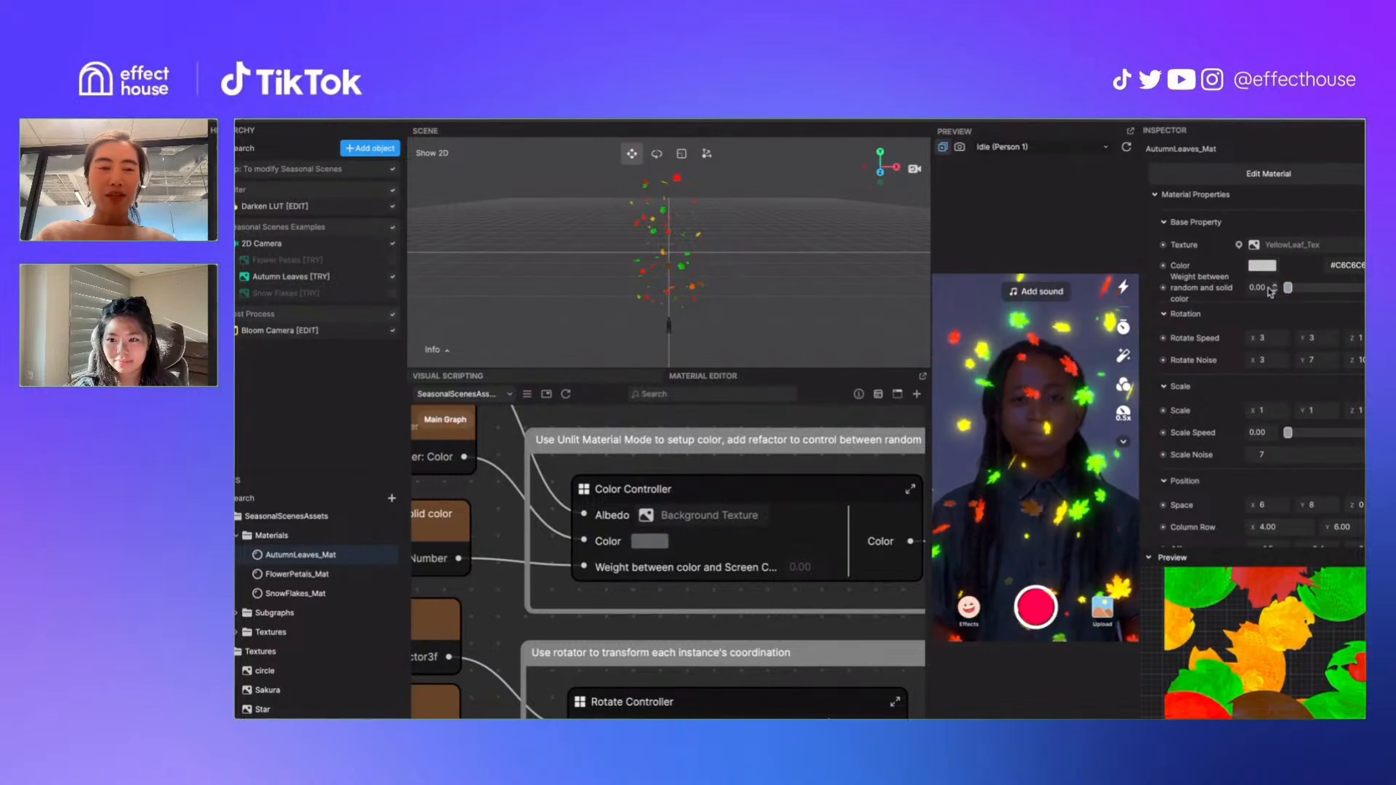
Set the Autumn Leaves material's weight between random and solid color to 1.00 and its Color to #FFA9A9
click(1286, 288)
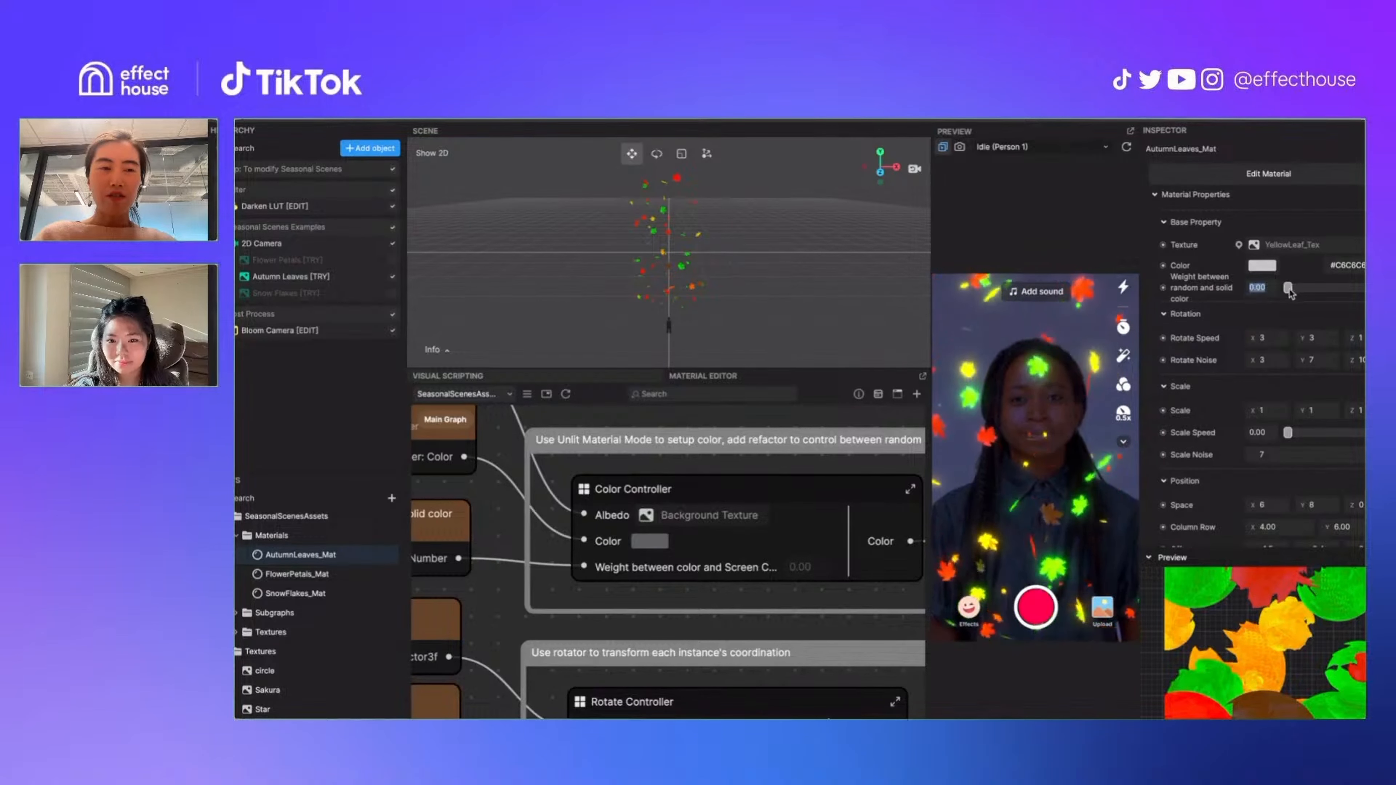
drag(1288, 288, 1352, 291)
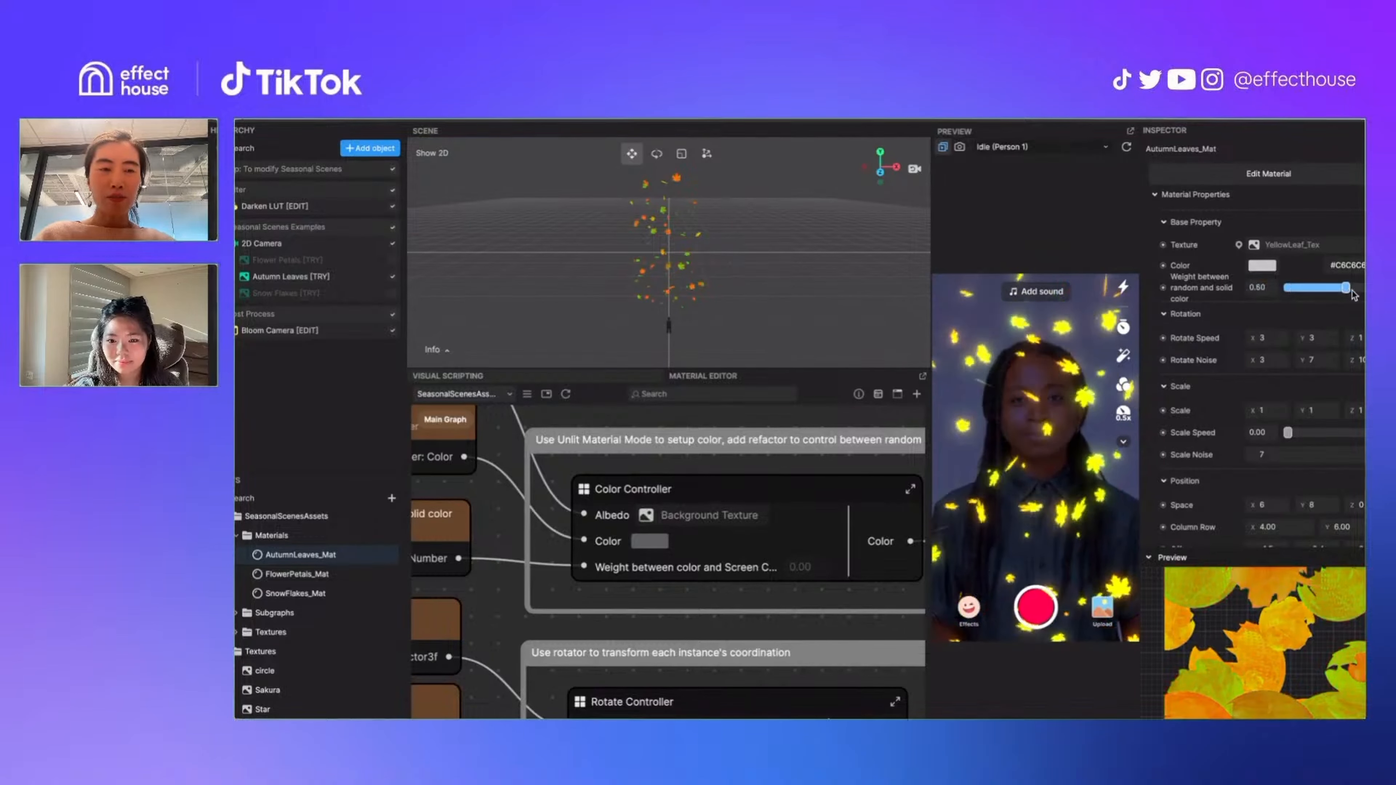
click(1265, 270)
click(1218, 190)
drag(1187, 187, 1167, 177)
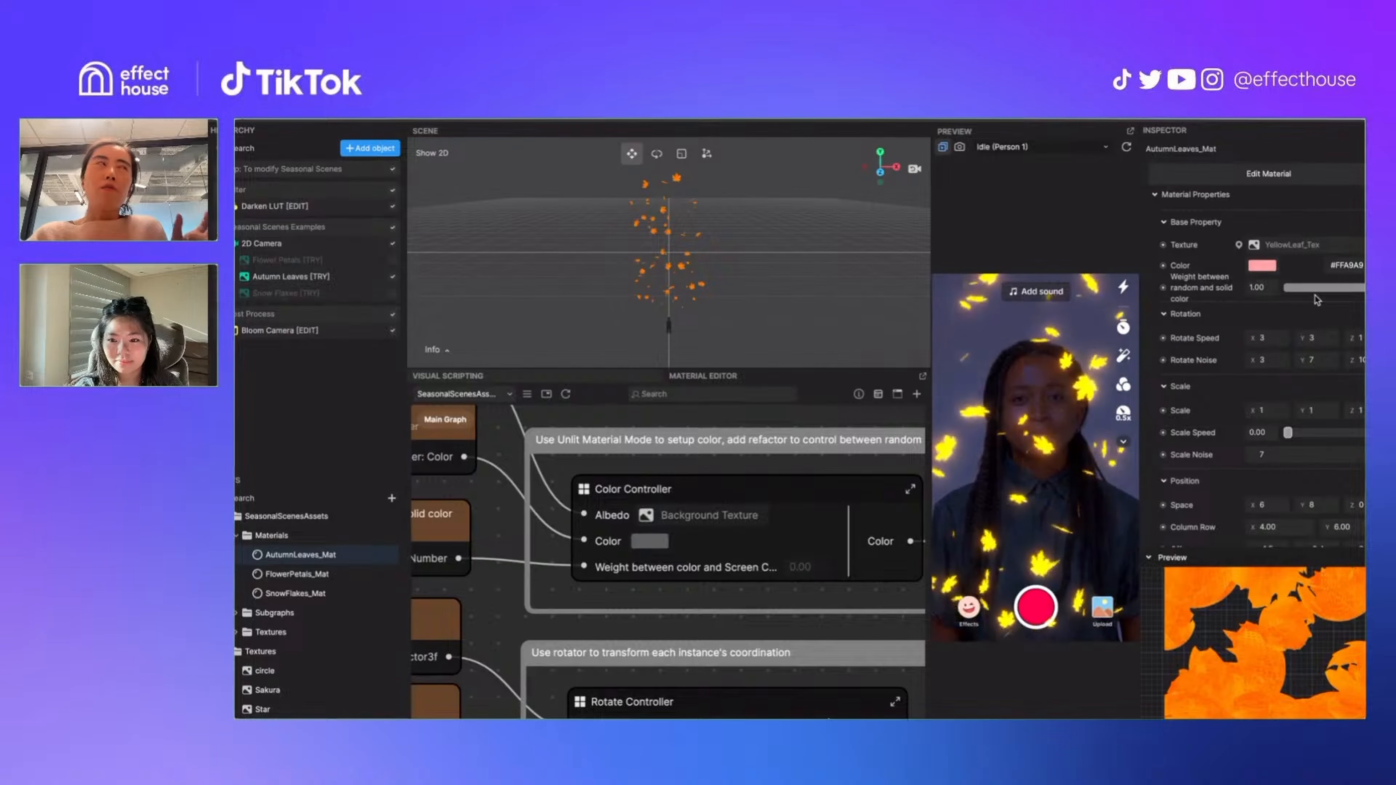
Set the Autumn Leaves material's weight between random and solid color to 0.50 and open the Color Controller subgraph
drag(1362, 288, 1334, 287)
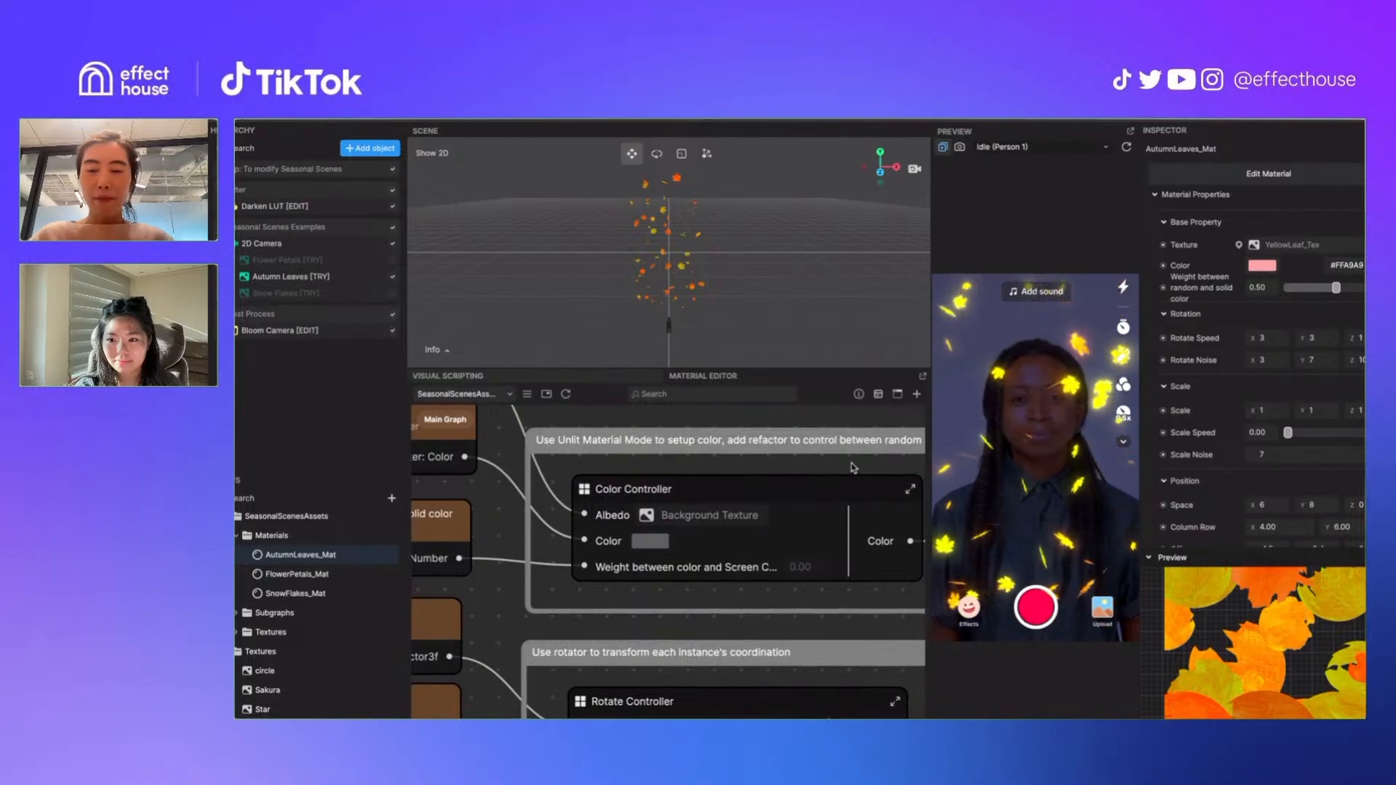
scroll(846, 484, down, 2)
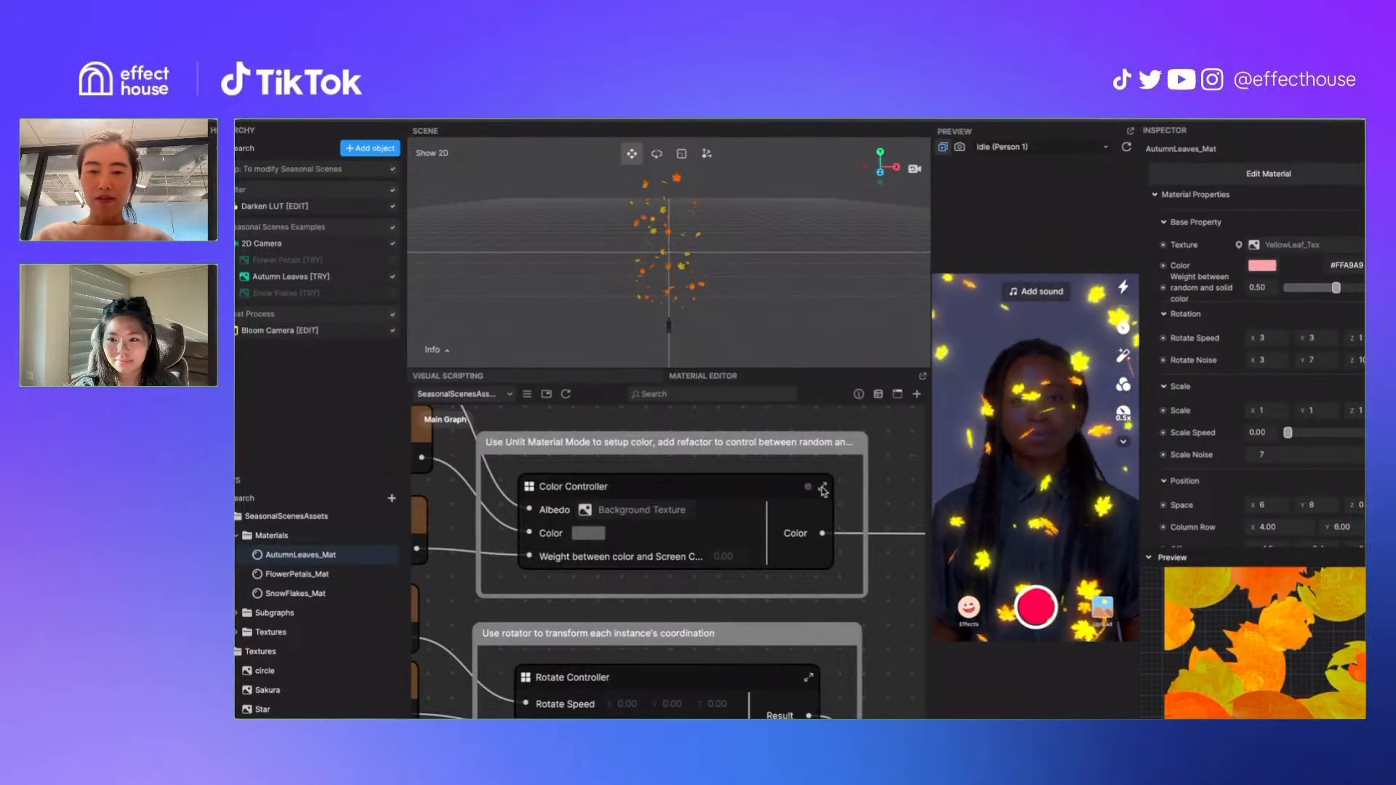
click(823, 489)
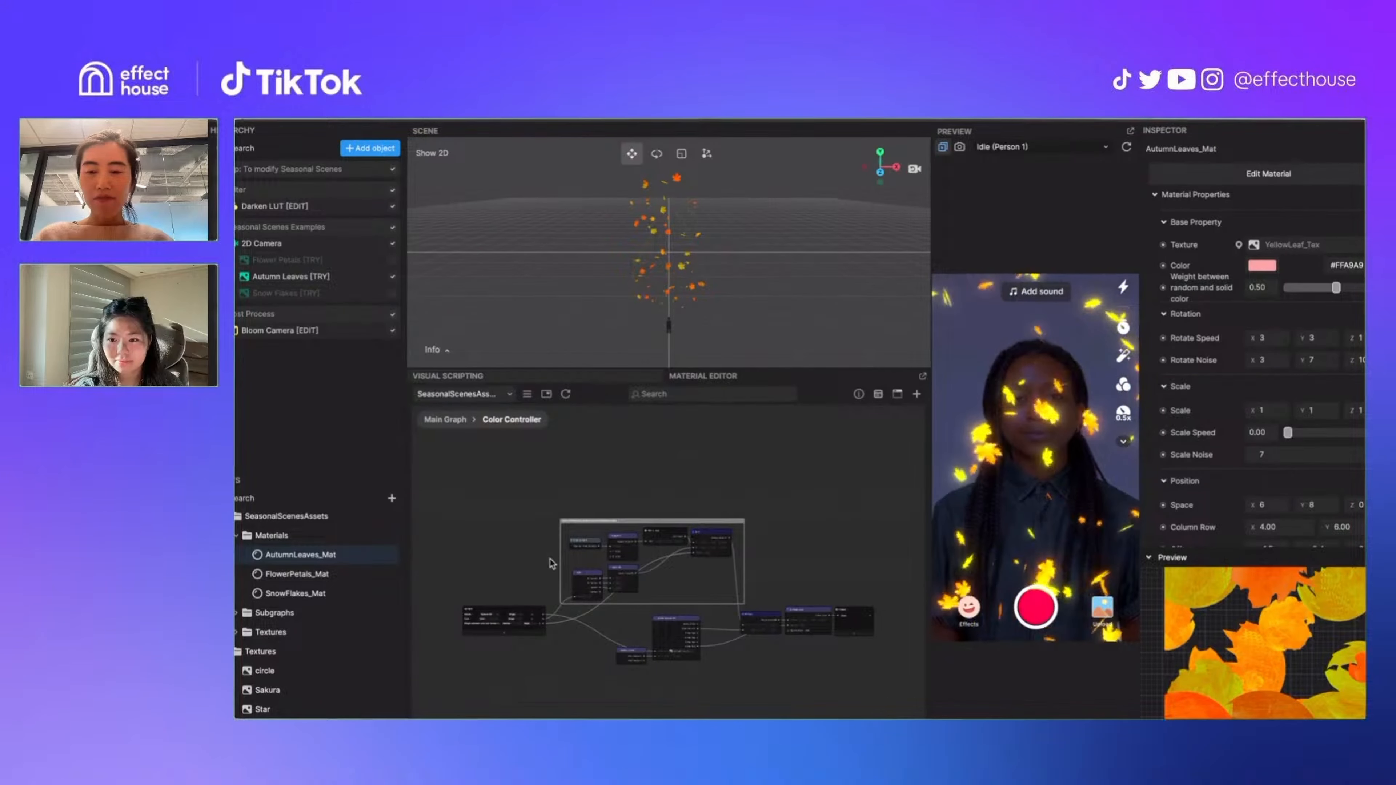
Move the Lerp node lower inside the group that switches between random and solid color modes
scroll(550, 559, up, 8)
scroll(728, 554, down, 4)
middle_drag(728, 553, 580, 554)
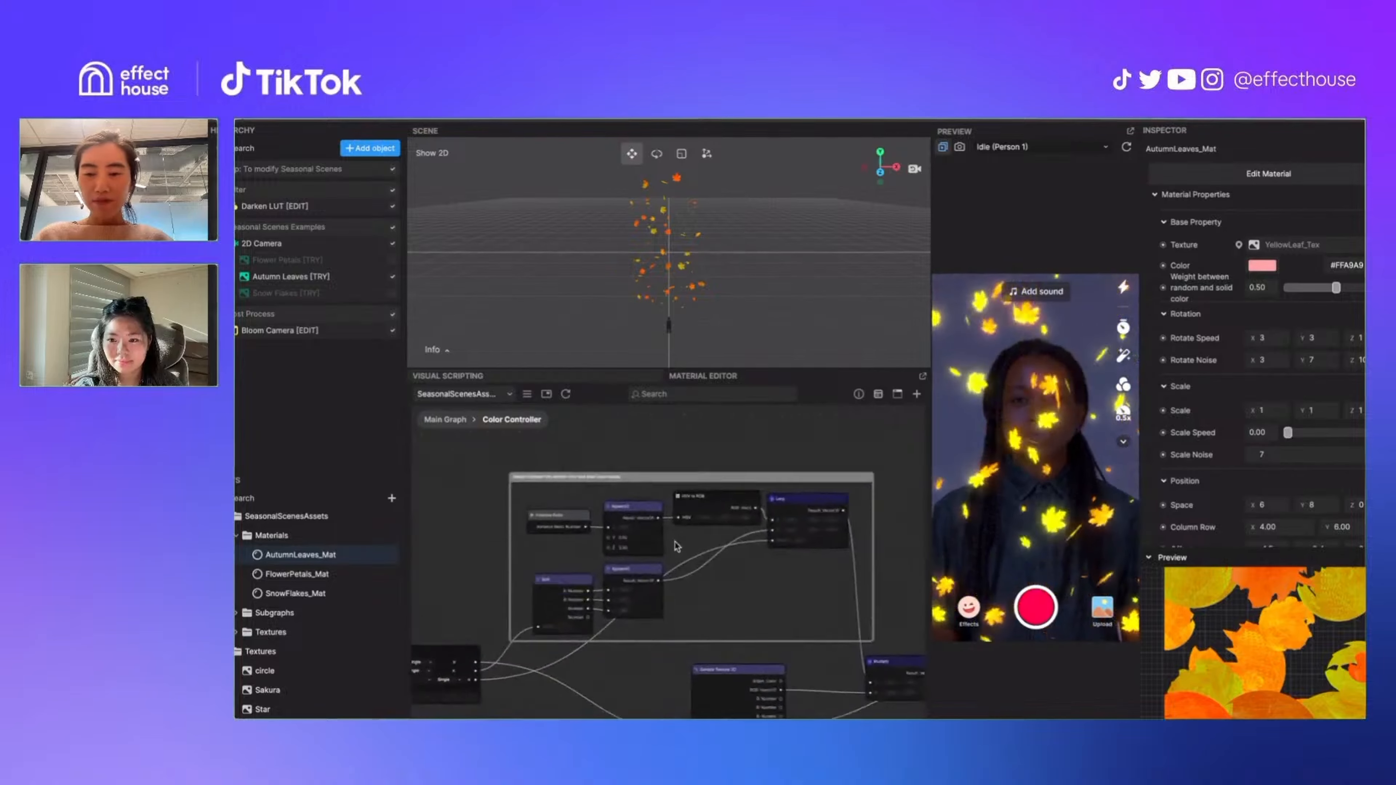
scroll(677, 546, up, 2)
drag(839, 503, 839, 560)
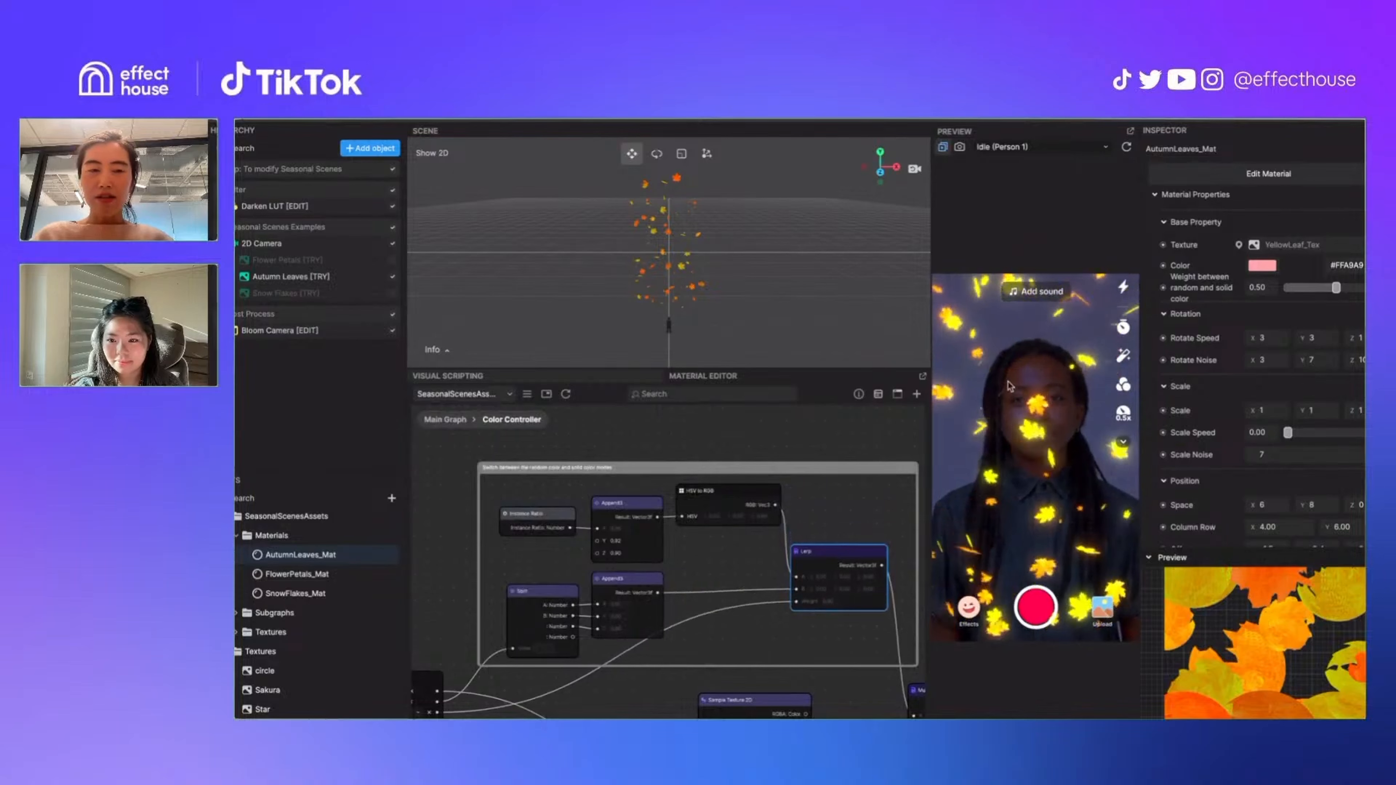
Examine how the Instance Ratio, Append3, Split, Sample Texture 2D and Texture Coord nodes connect in the Color Controller subgraph
scroll(523, 520, up, 3)
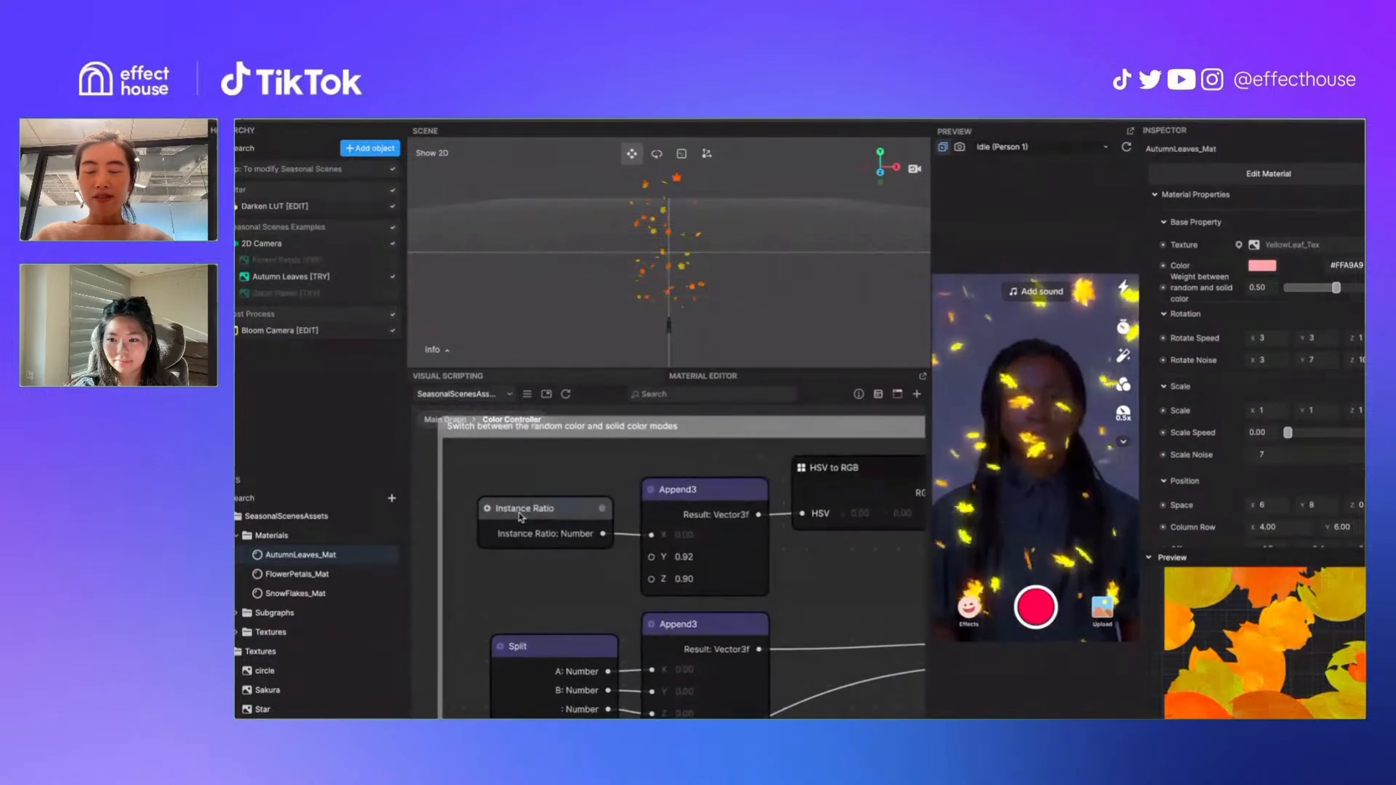
scroll(728, 597, down, 3)
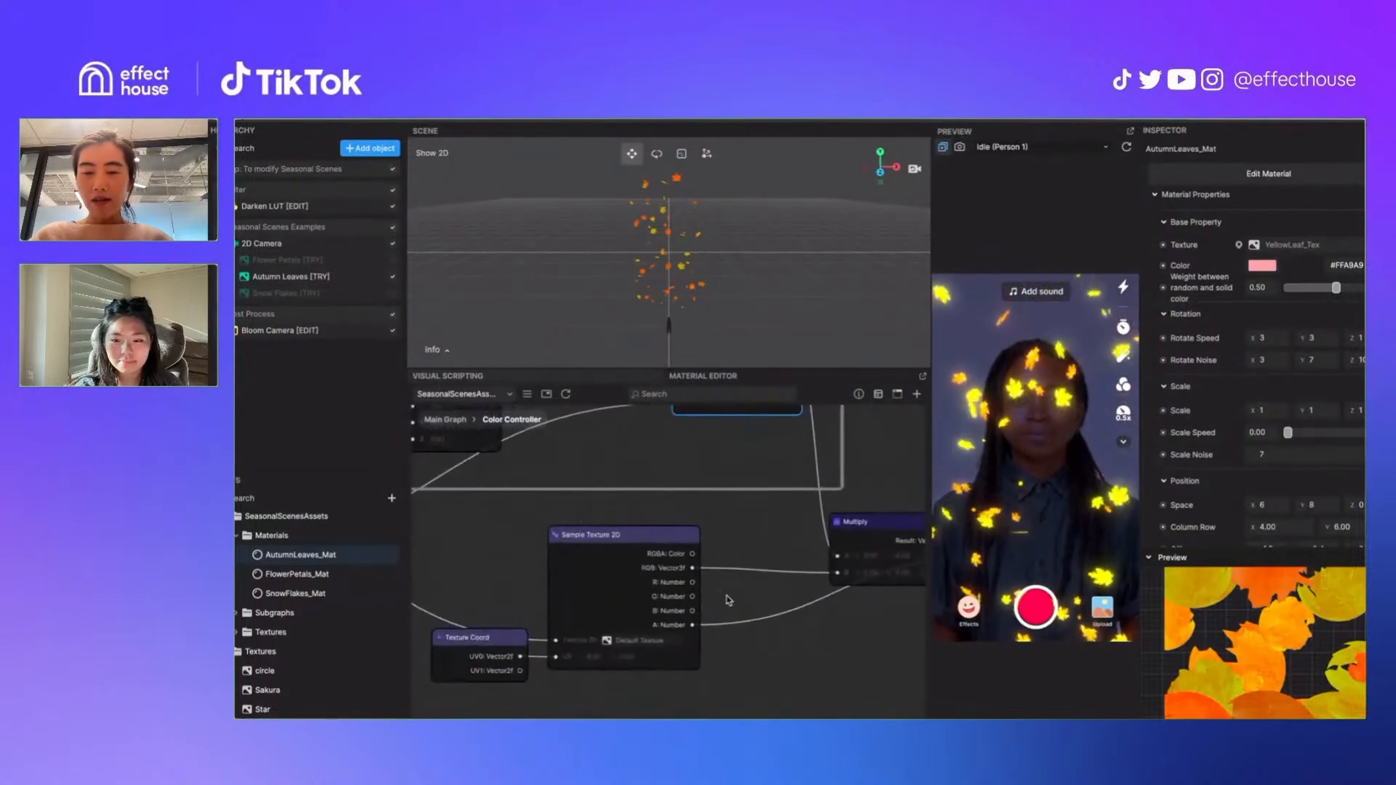
scroll(653, 601, up, 3)
drag(568, 541, 657, 542)
drag(422, 647, 504, 647)
scroll(832, 632, down, 3)
scroll(831, 632, down, 3)
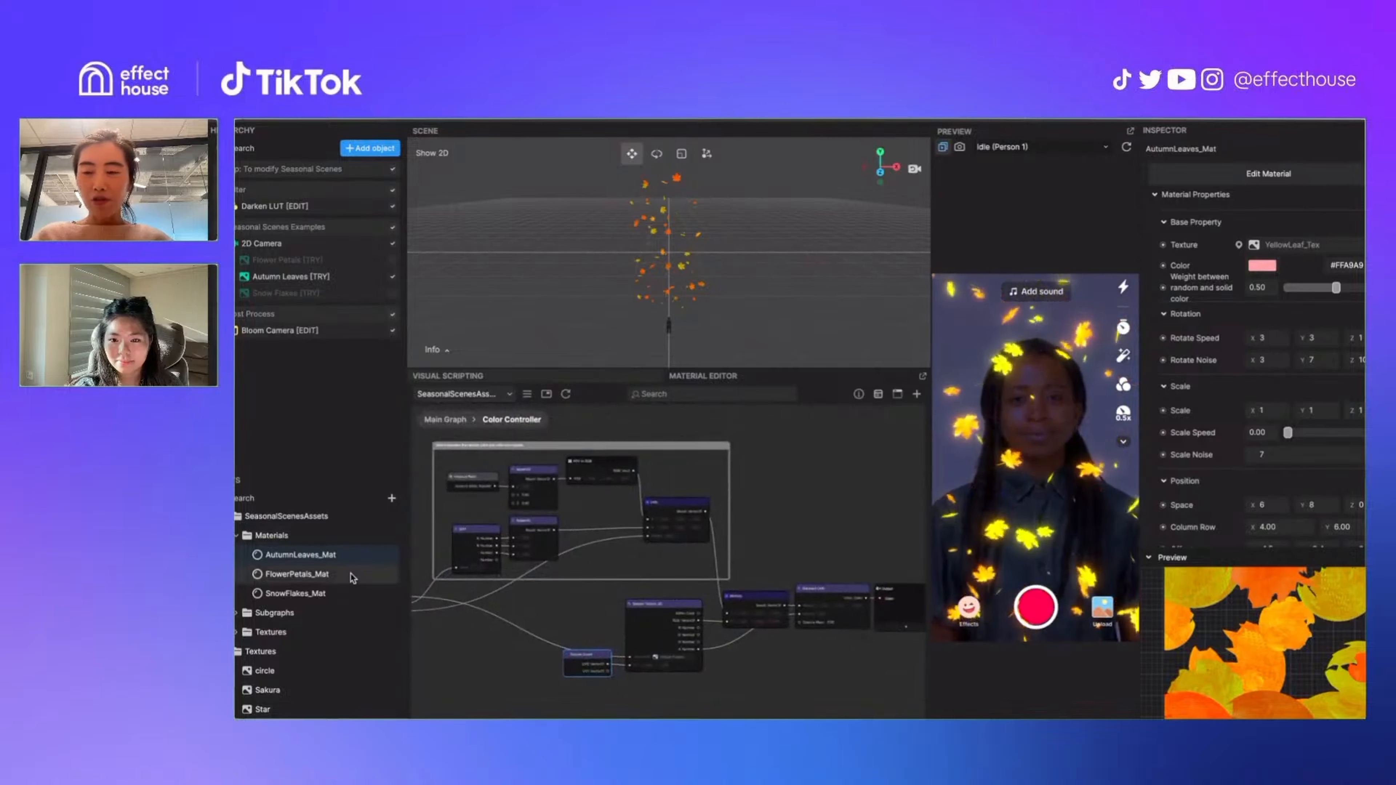
Show the SnowFlakes_Mat material's properties and return the graph from the Color Controller subgraph to the Main Graph
click(337, 594)
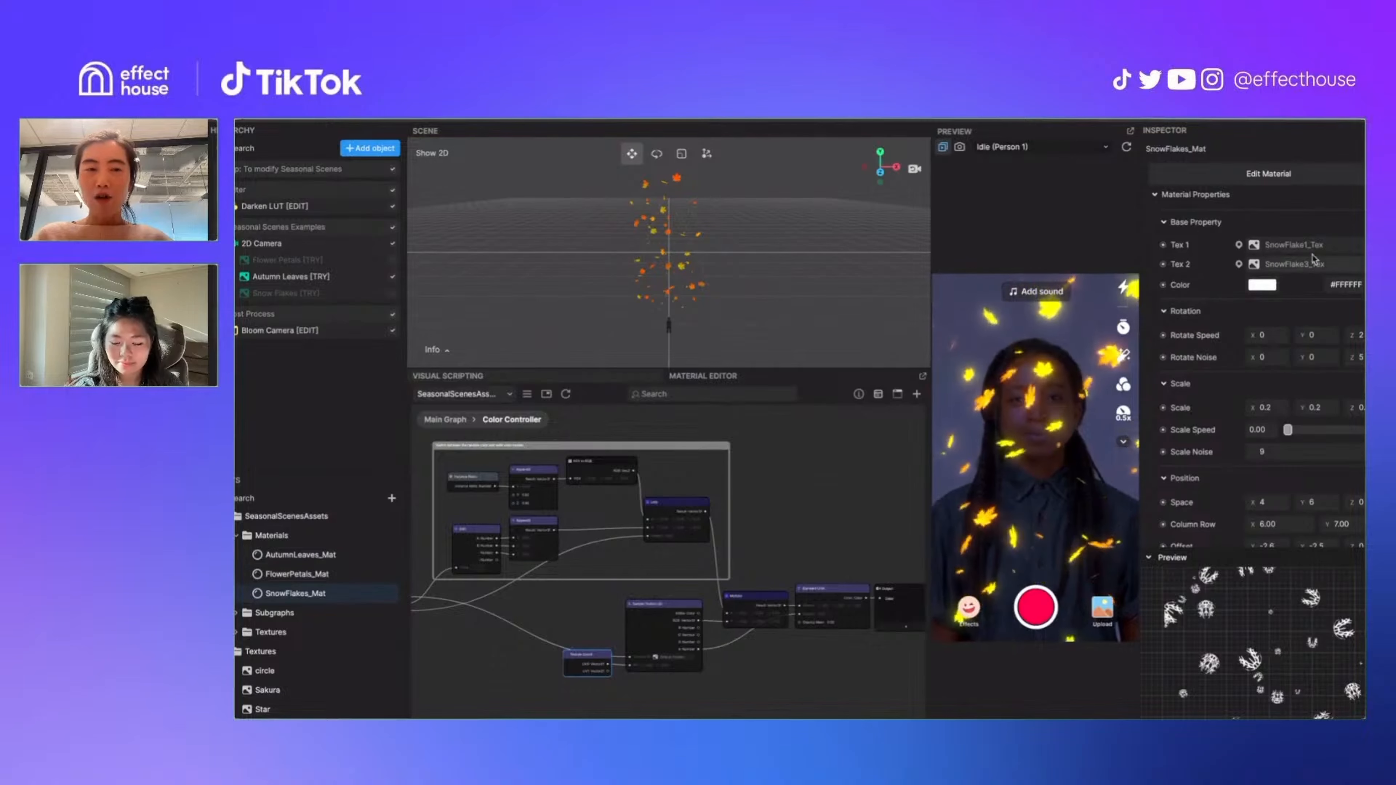
click(446, 420)
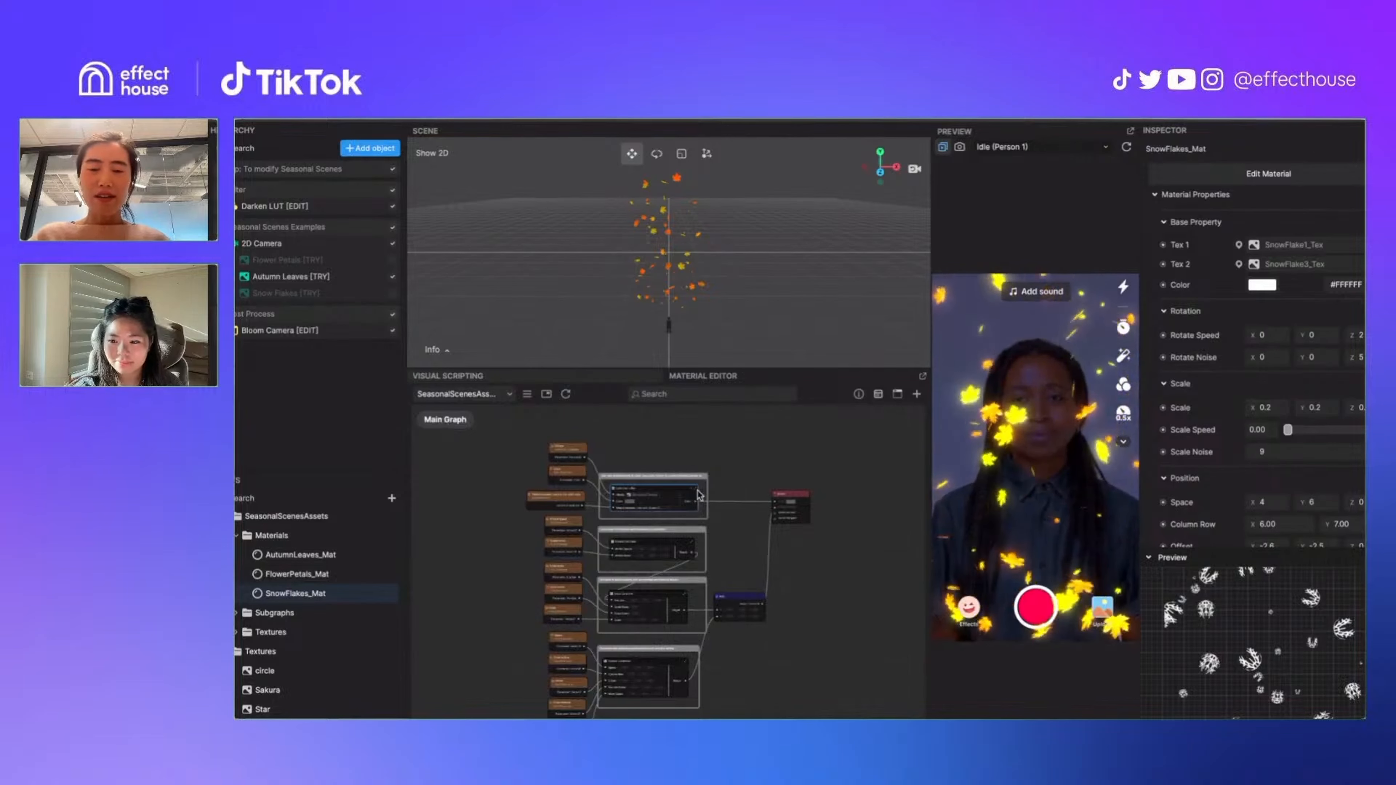
scroll(700, 495, up, 3)
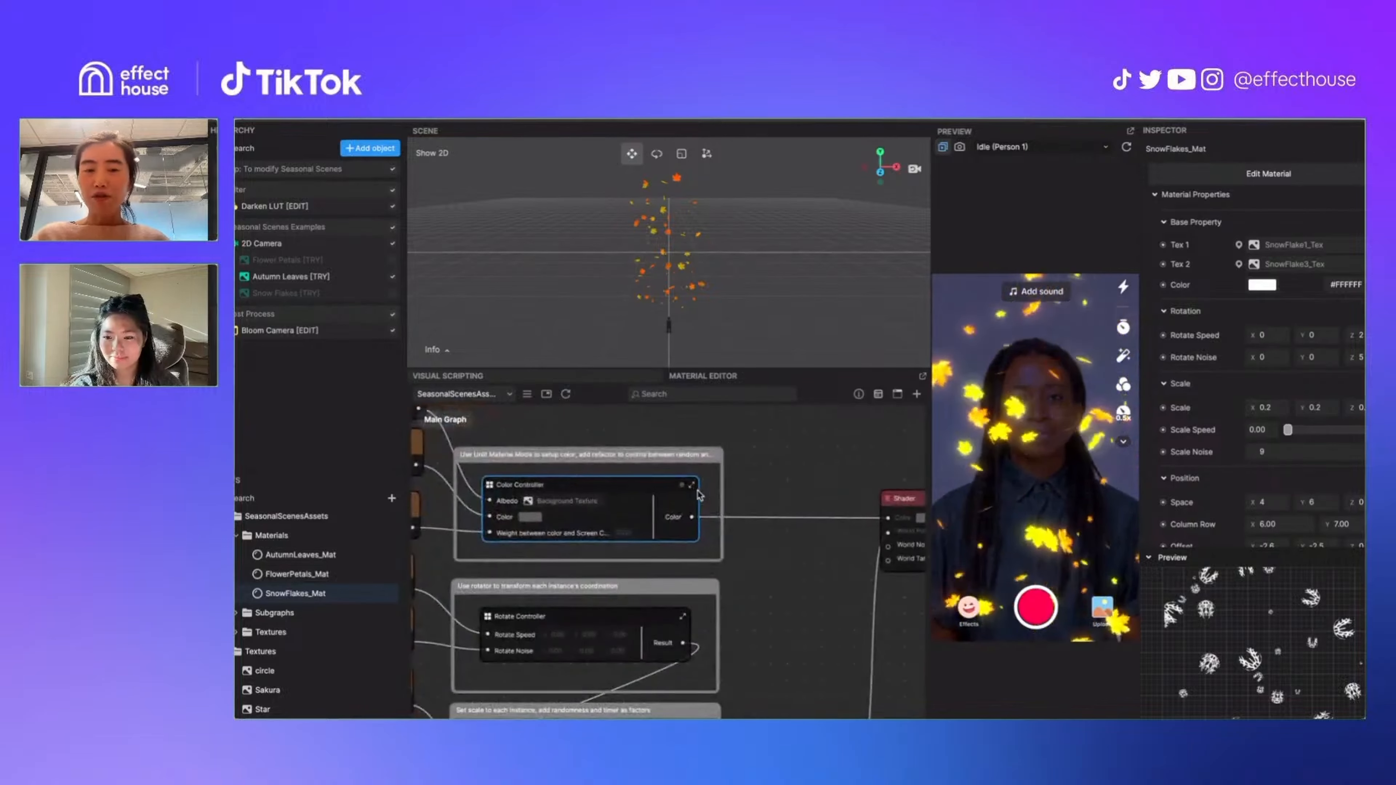
Disable the Autumn Leaves object and enable the Flower Petals object
click(392, 276)
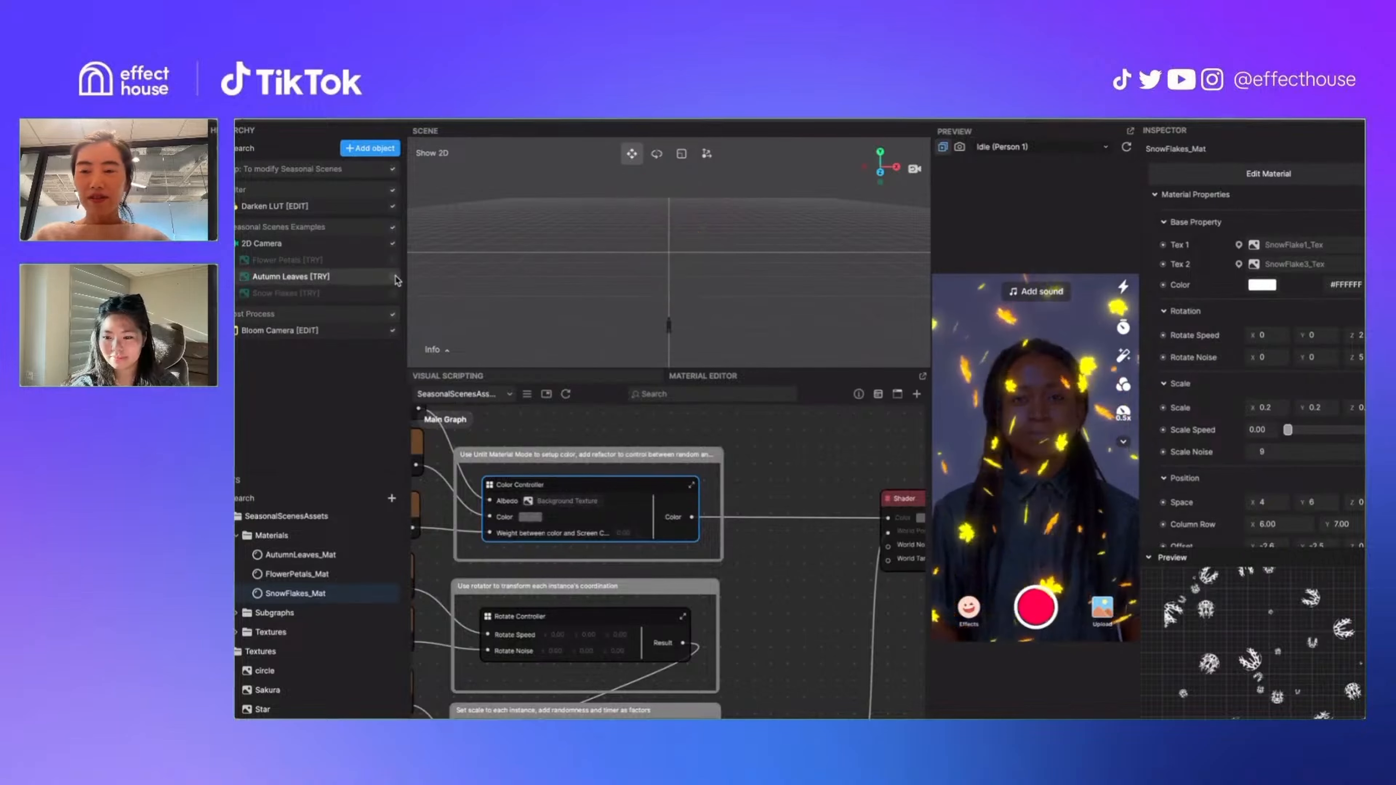
click(393, 262)
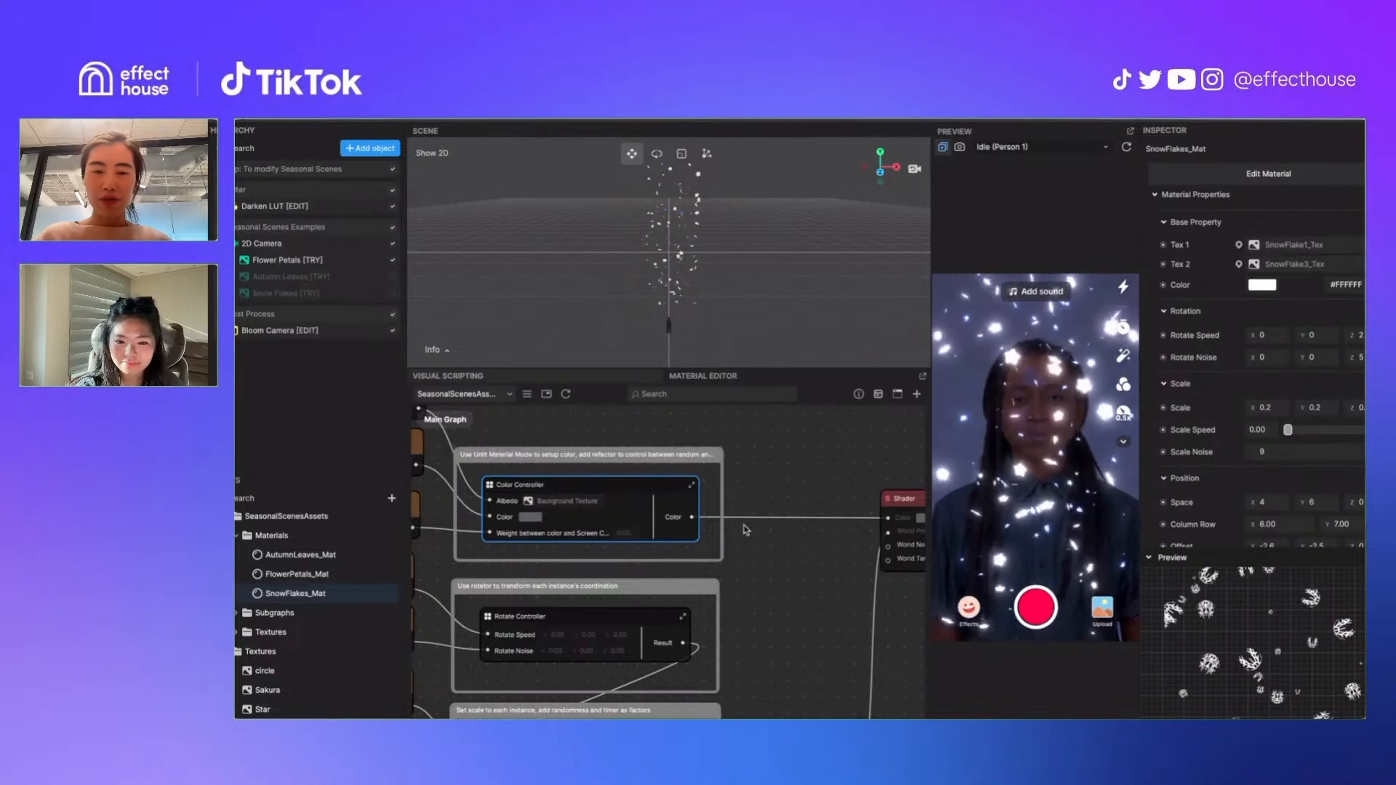
middle_drag(709, 495, 794, 497)
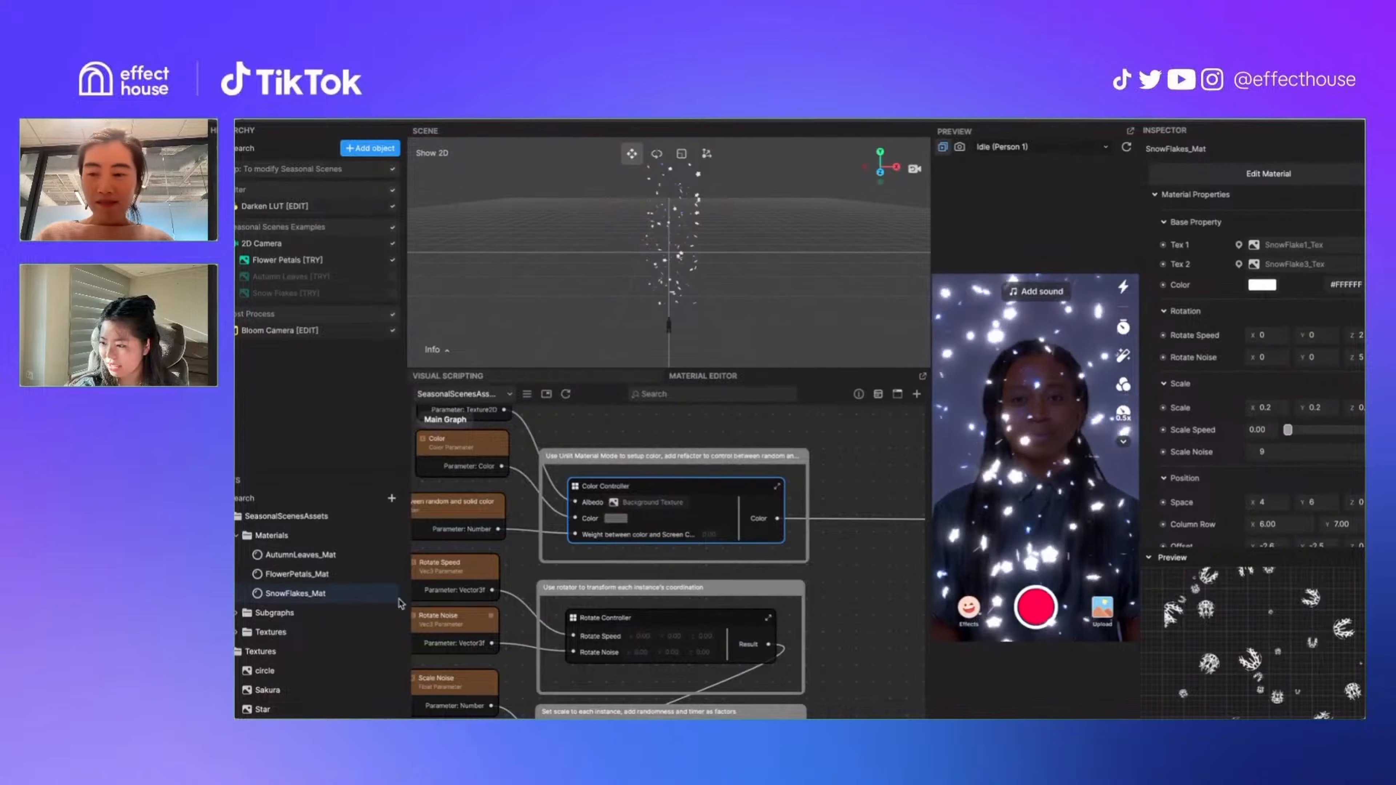
Review the main graph's controller groups and show the full property list of FlowerPetals_Mat with the material preview collapsed
click(334, 555)
click(332, 574)
click(846, 570)
scroll(842, 571, down, 4)
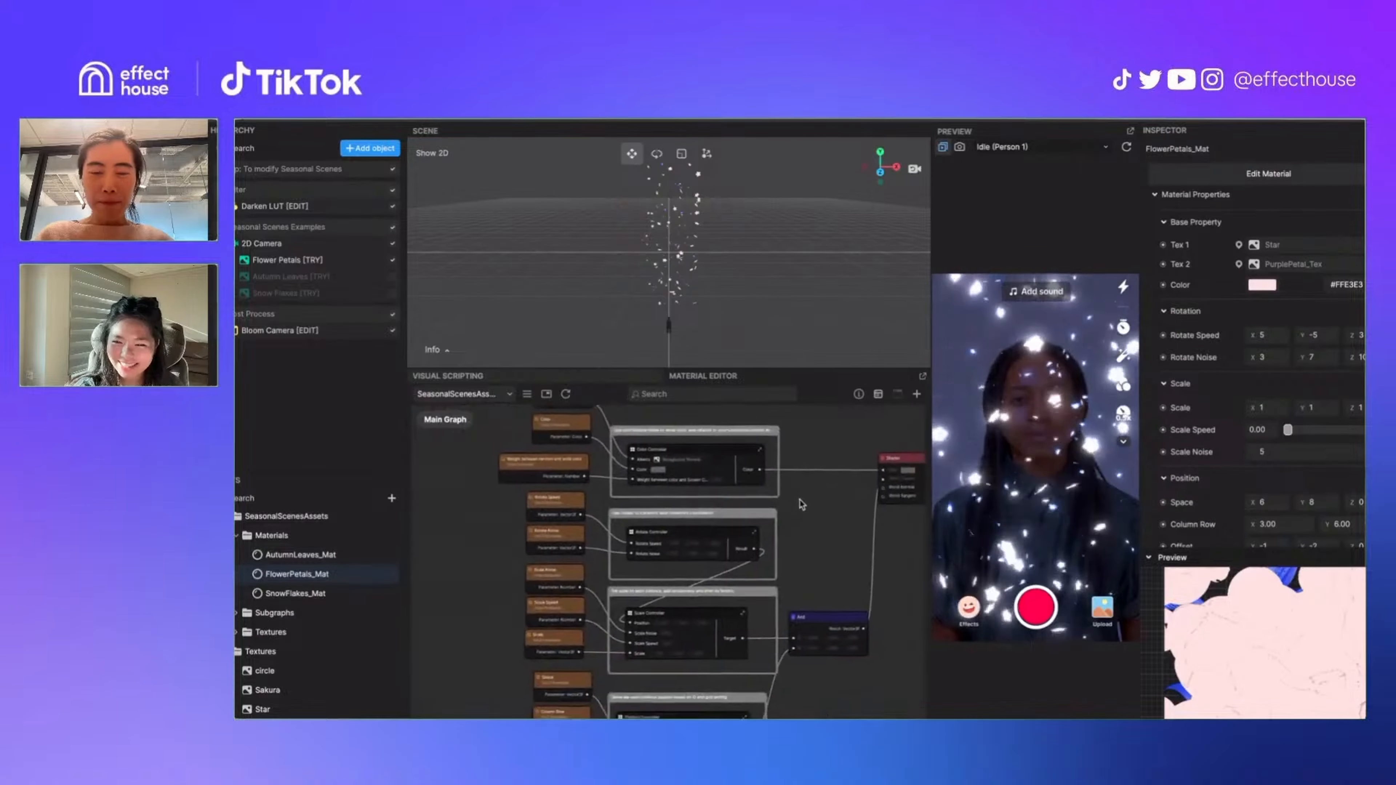
scroll(803, 505, up, 3)
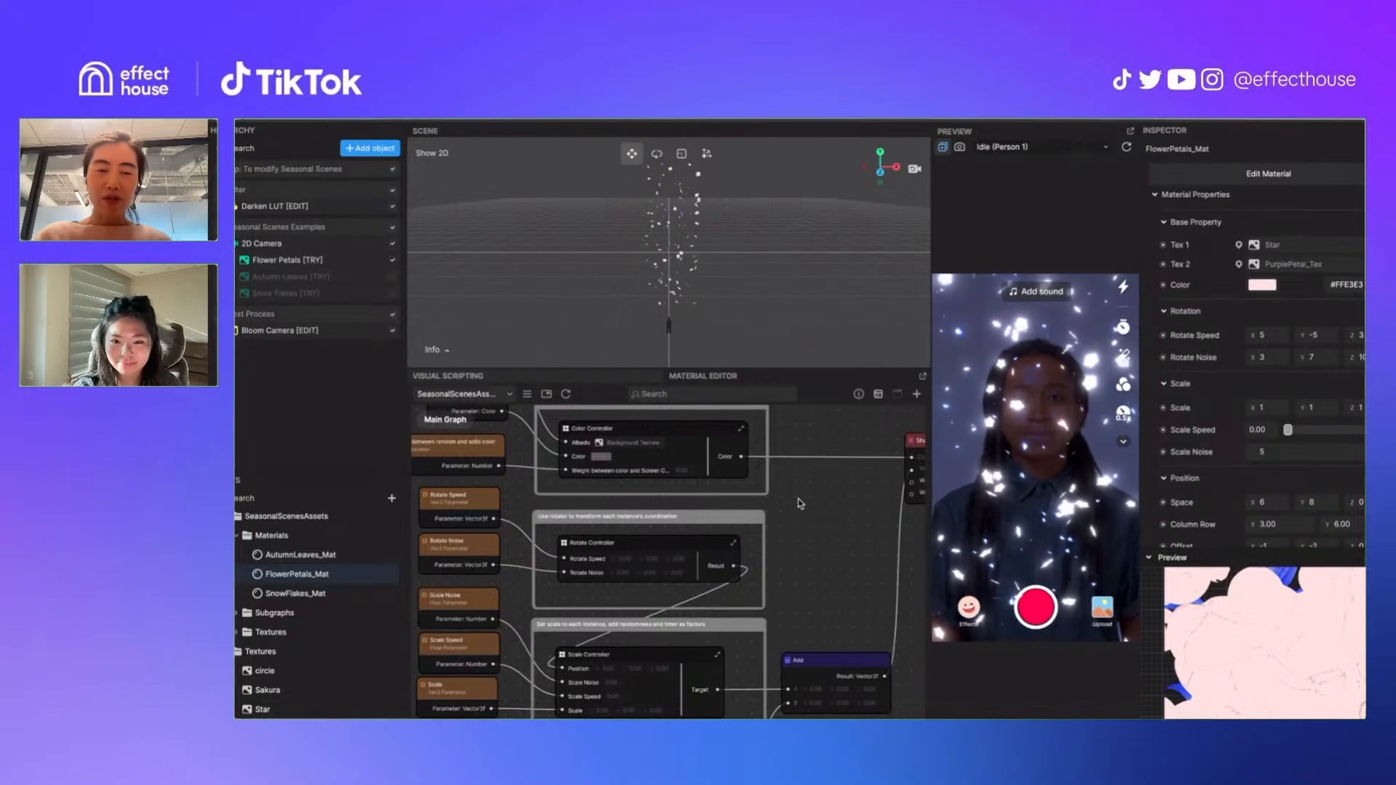
click(1148, 558)
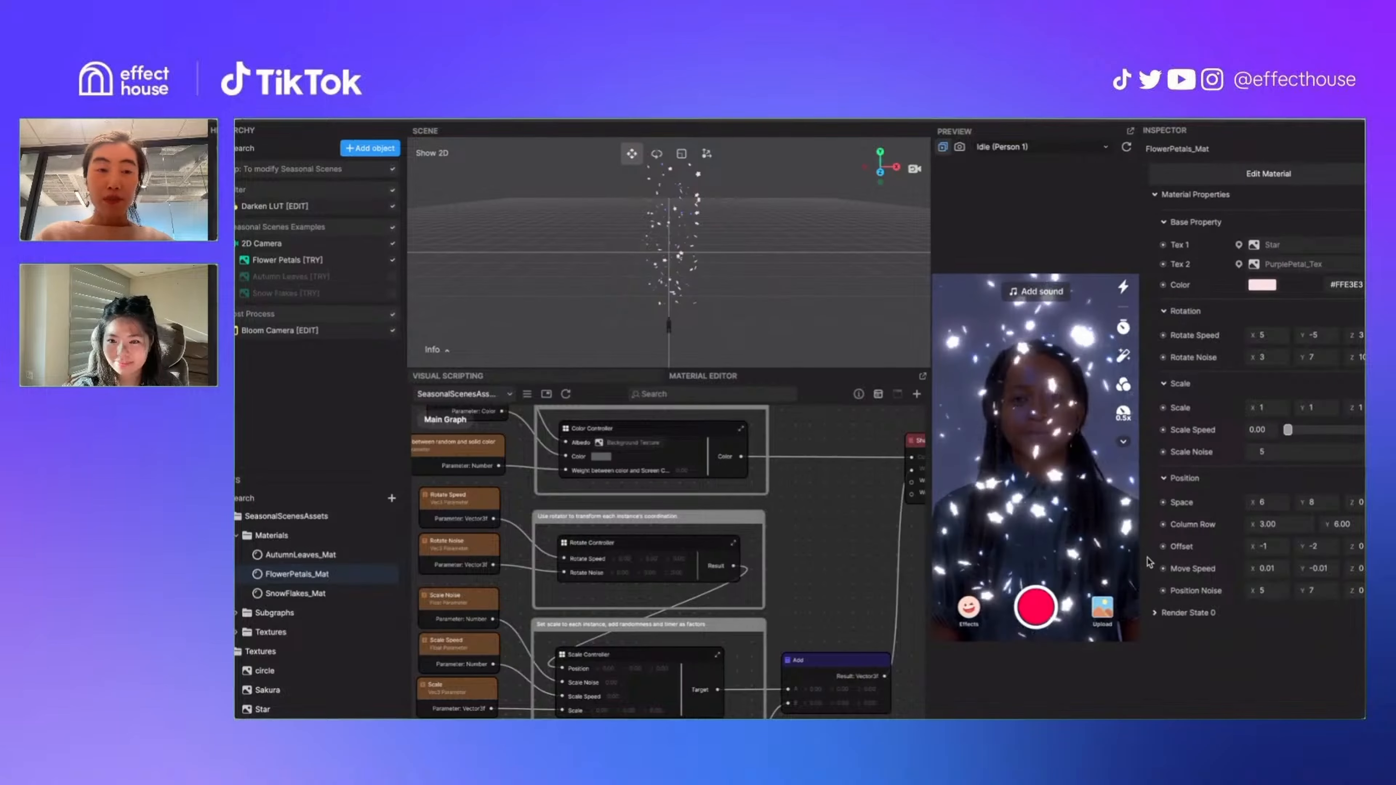
Examine the Flower Petals object's image settings and the 2D Camera's Transform values
click(366, 261)
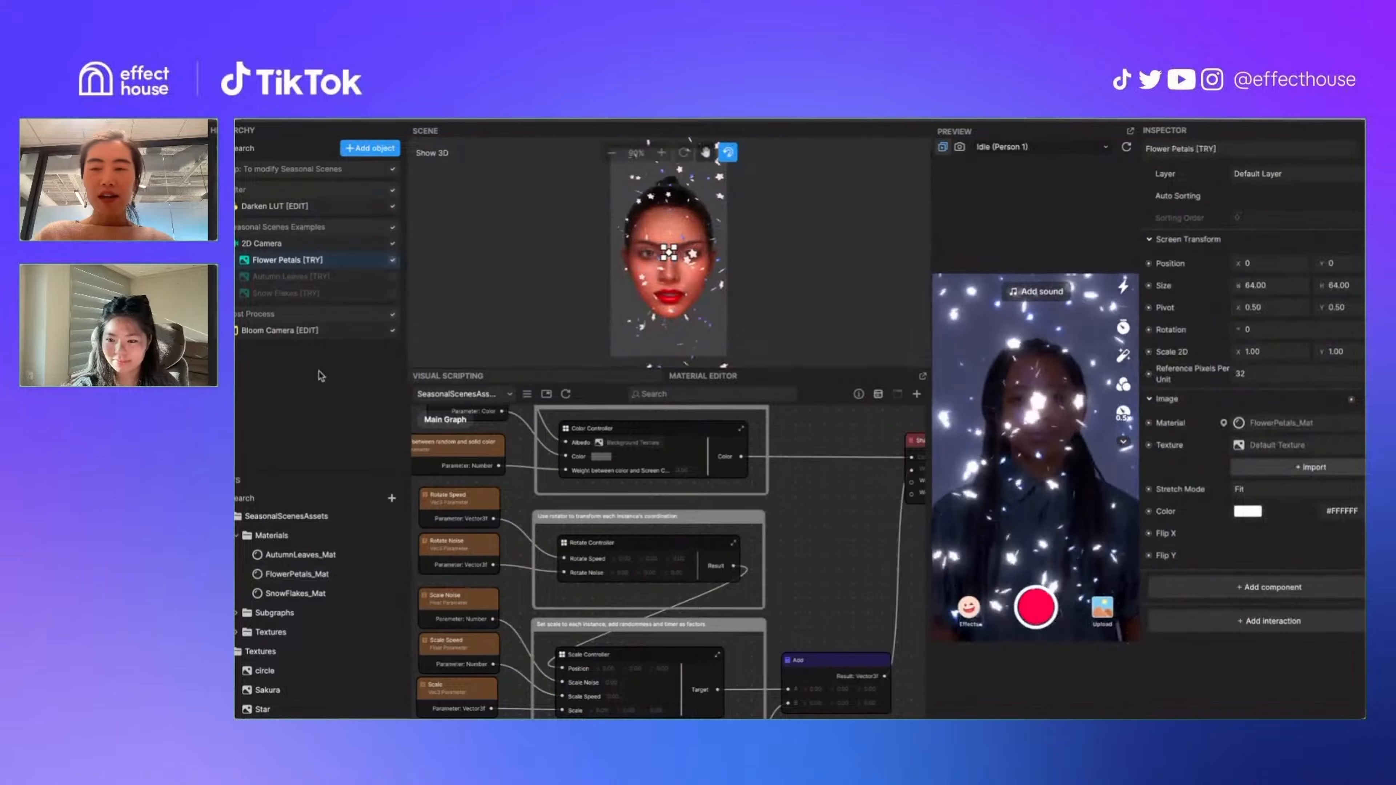
click(301, 245)
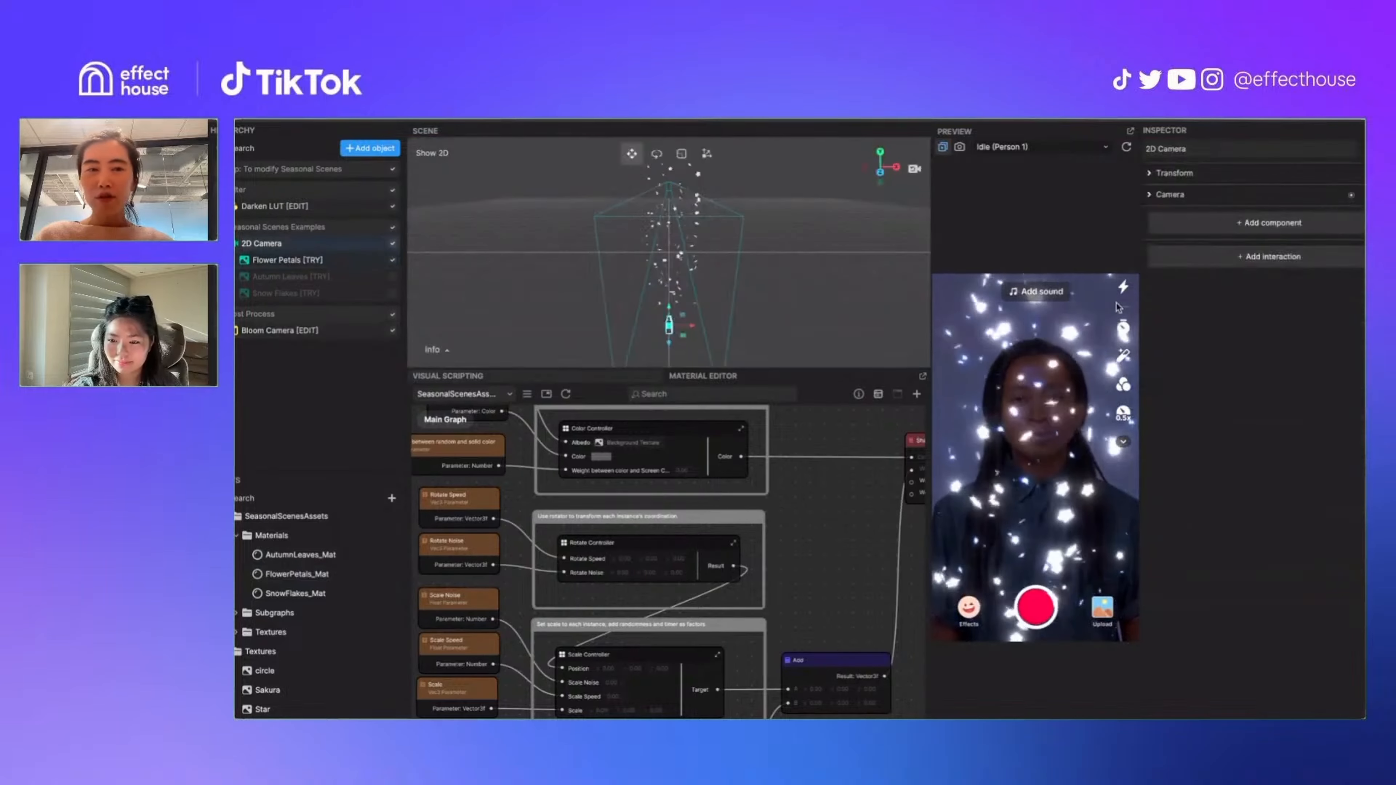
click(1153, 175)
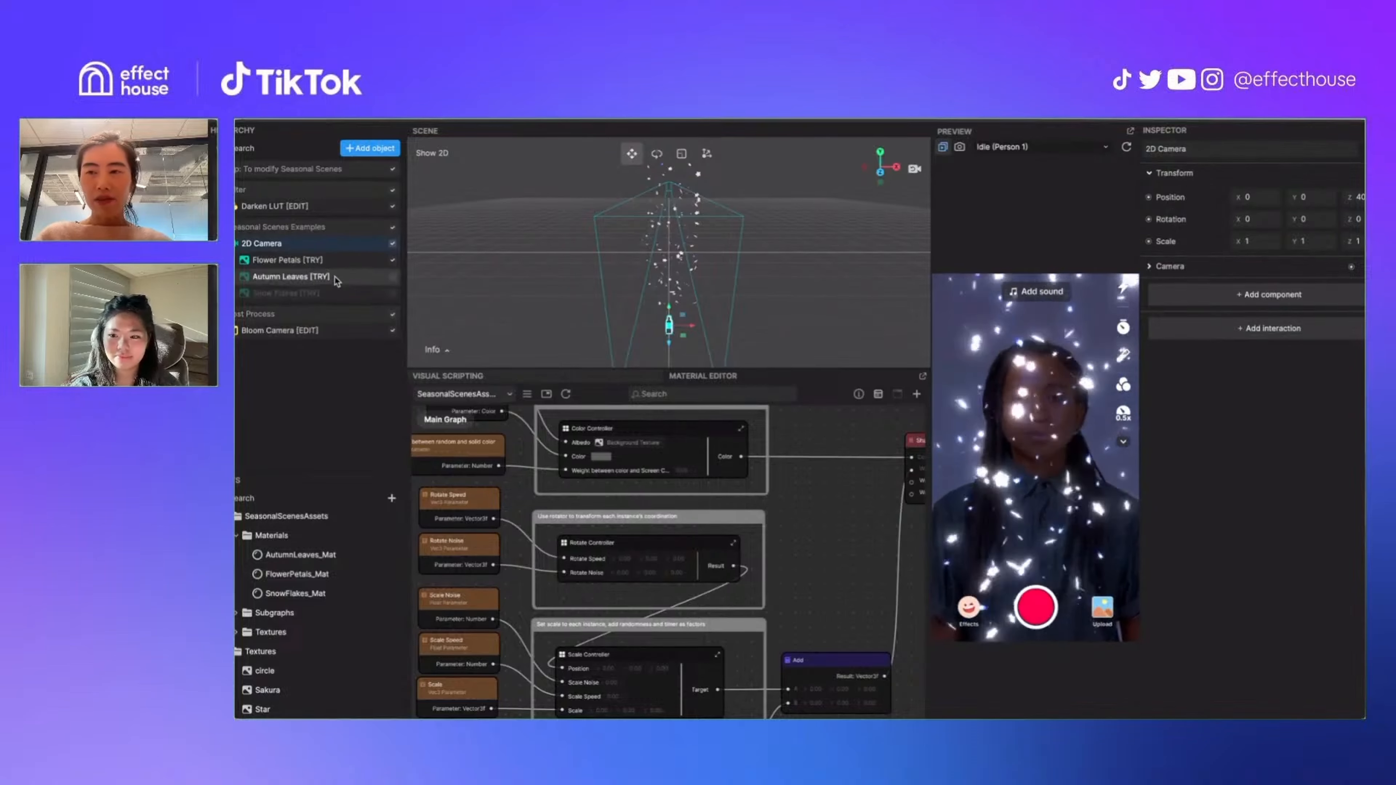
click(348, 261)
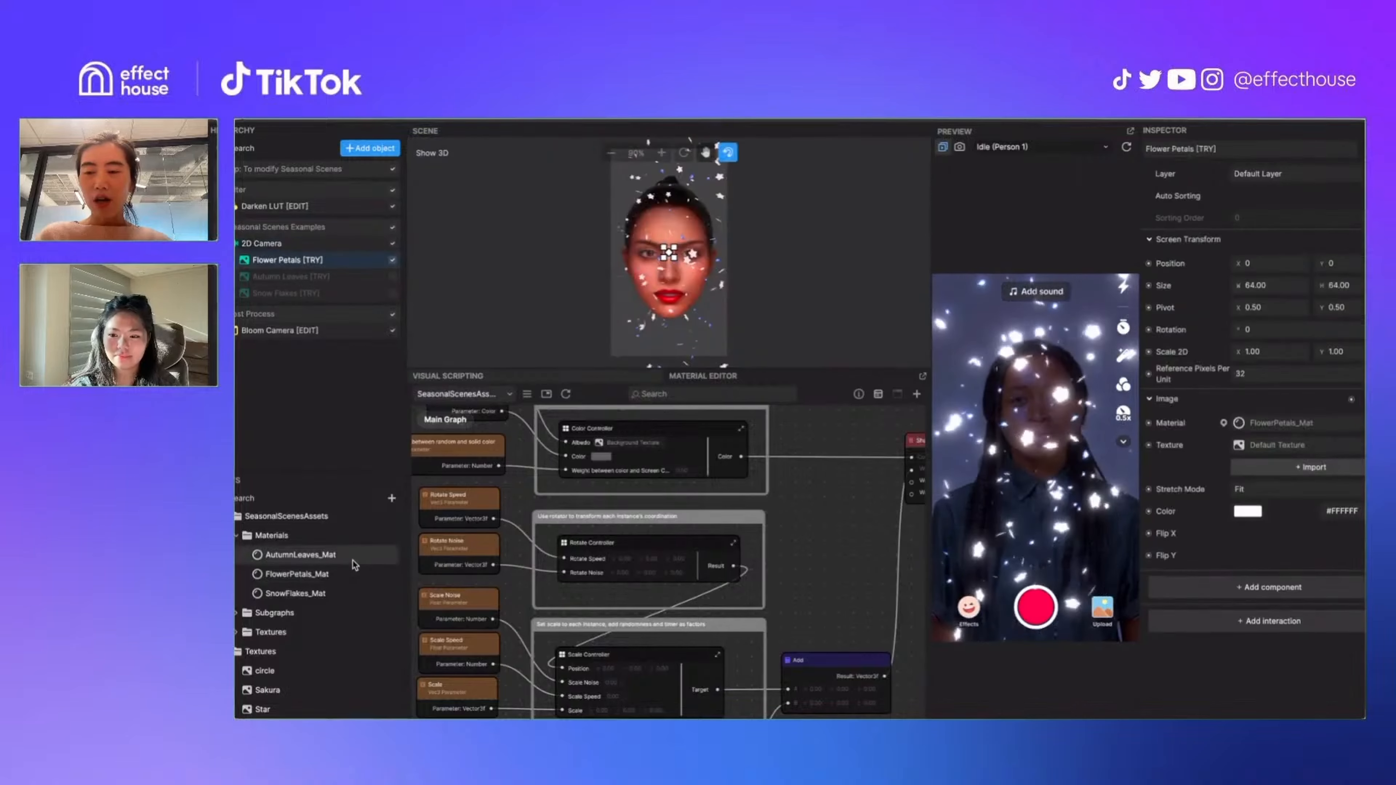
Select AutumnLeaves_Mat, collapse its material preview and review the Rotation, Scale and Position property groups
click(353, 561)
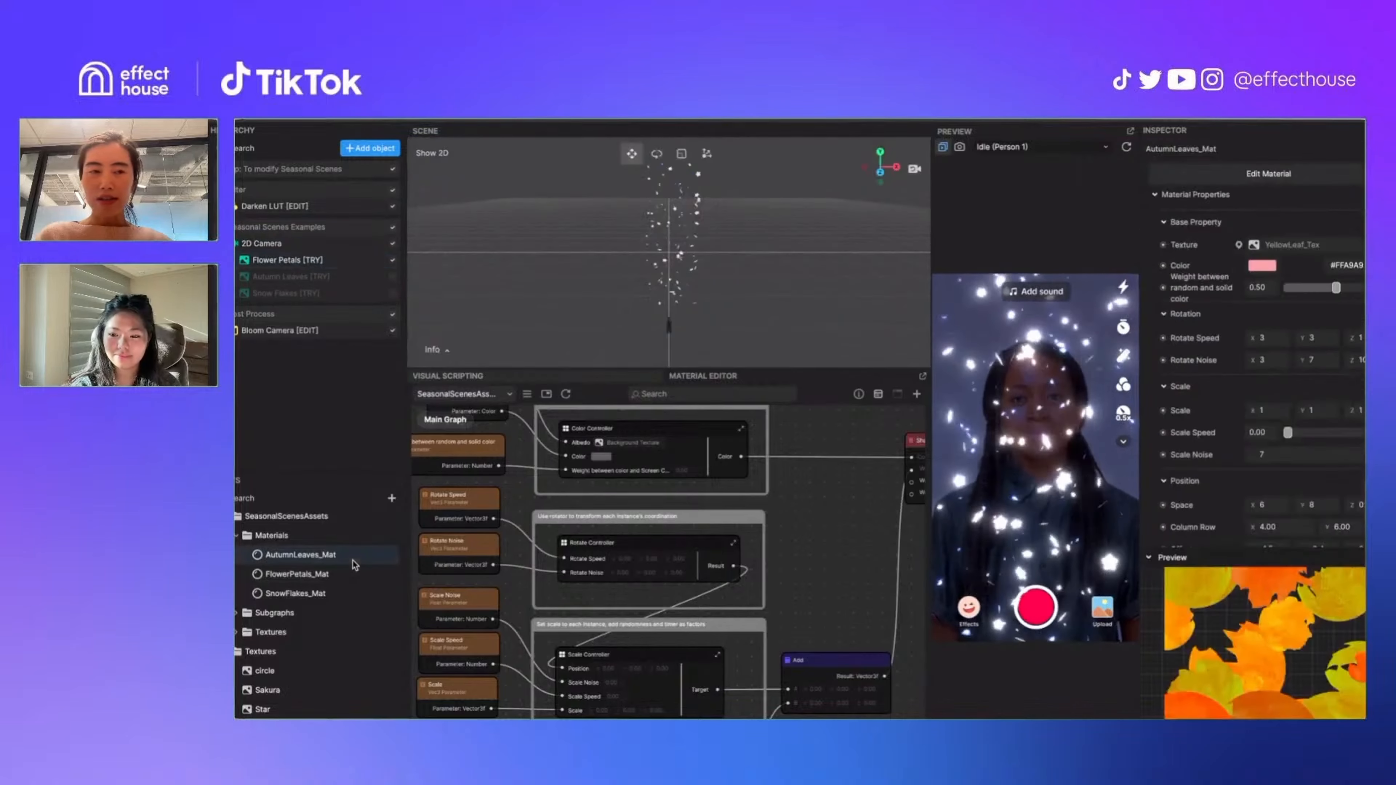
click(1150, 559)
click(1163, 315)
click(1163, 314)
click(1165, 387)
click(1162, 388)
click(1165, 481)
click(1163, 482)
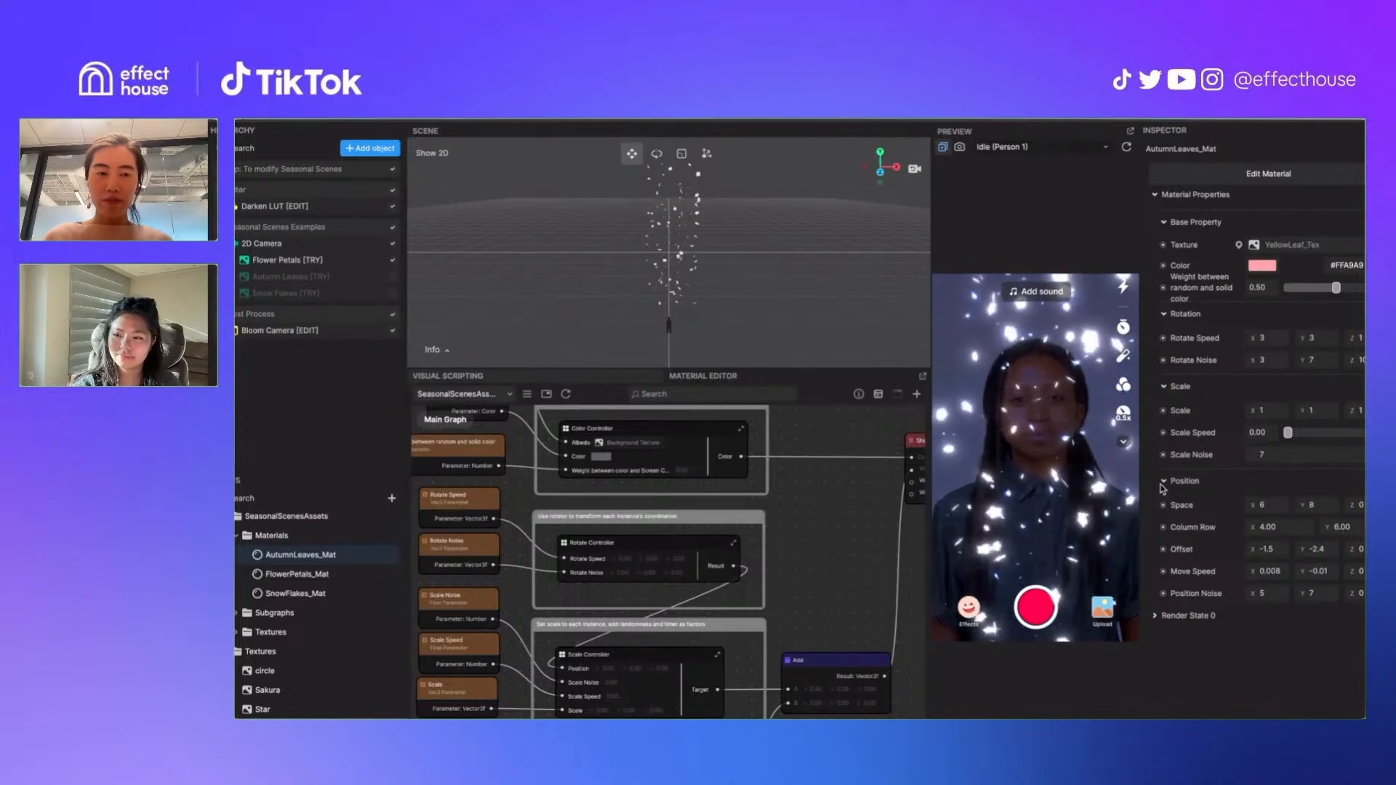
Set the Autumn Leaves material's Rotate Speed to 0 on the X, Y and Z axes
click(1267, 339)
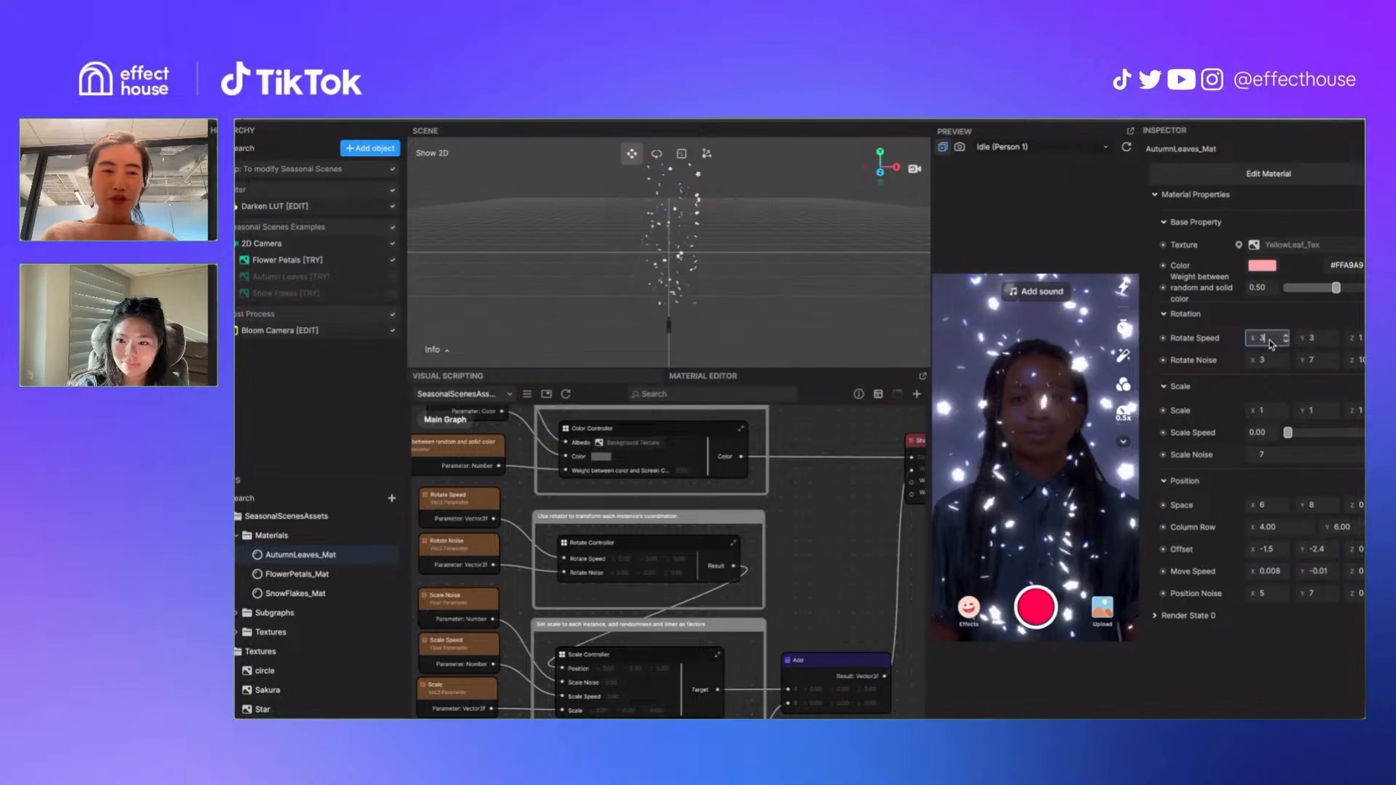
text(0)
key(Tab)
text(0)
key(Tab)
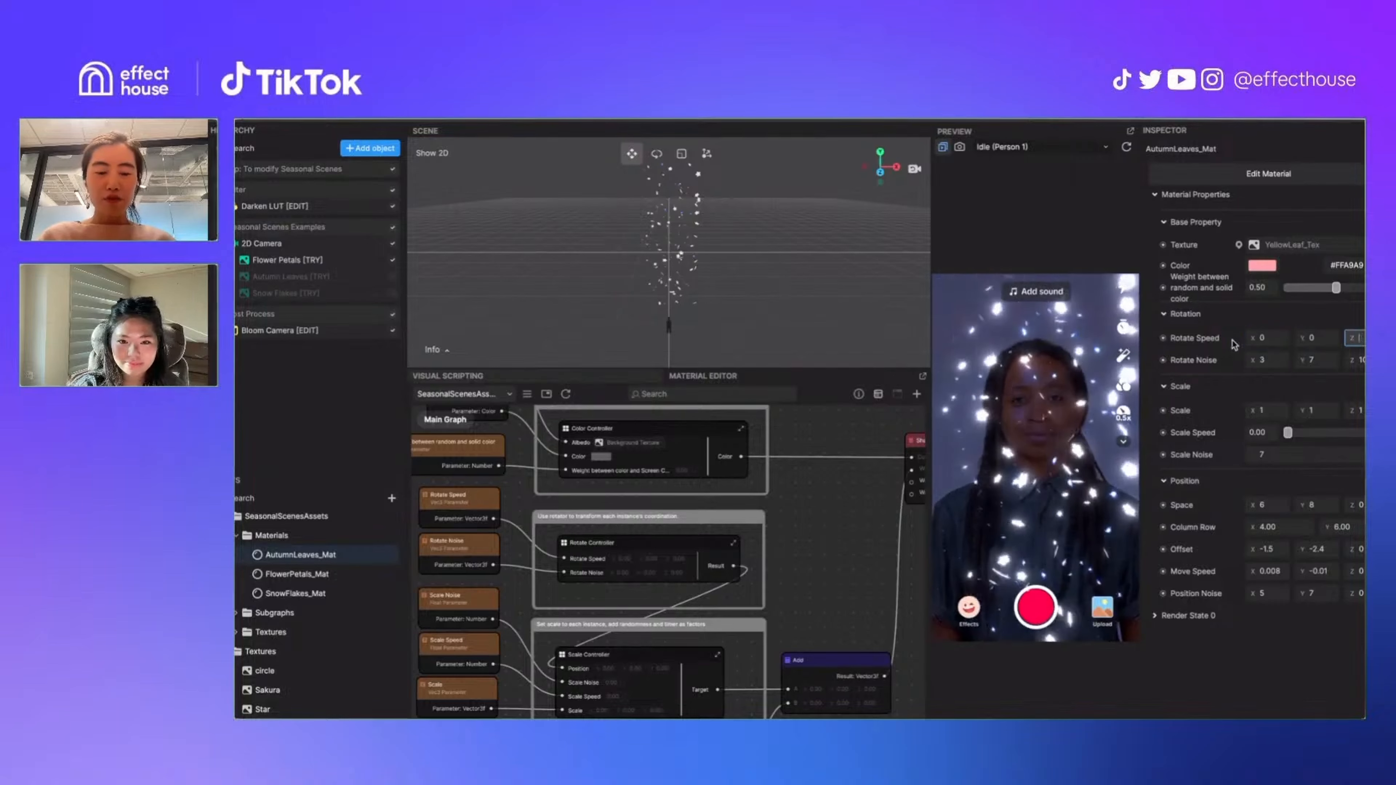
Set the Autumn Leaves material's Rotate Noise to 0 on the X, Y and Z axes
click(1249, 361)
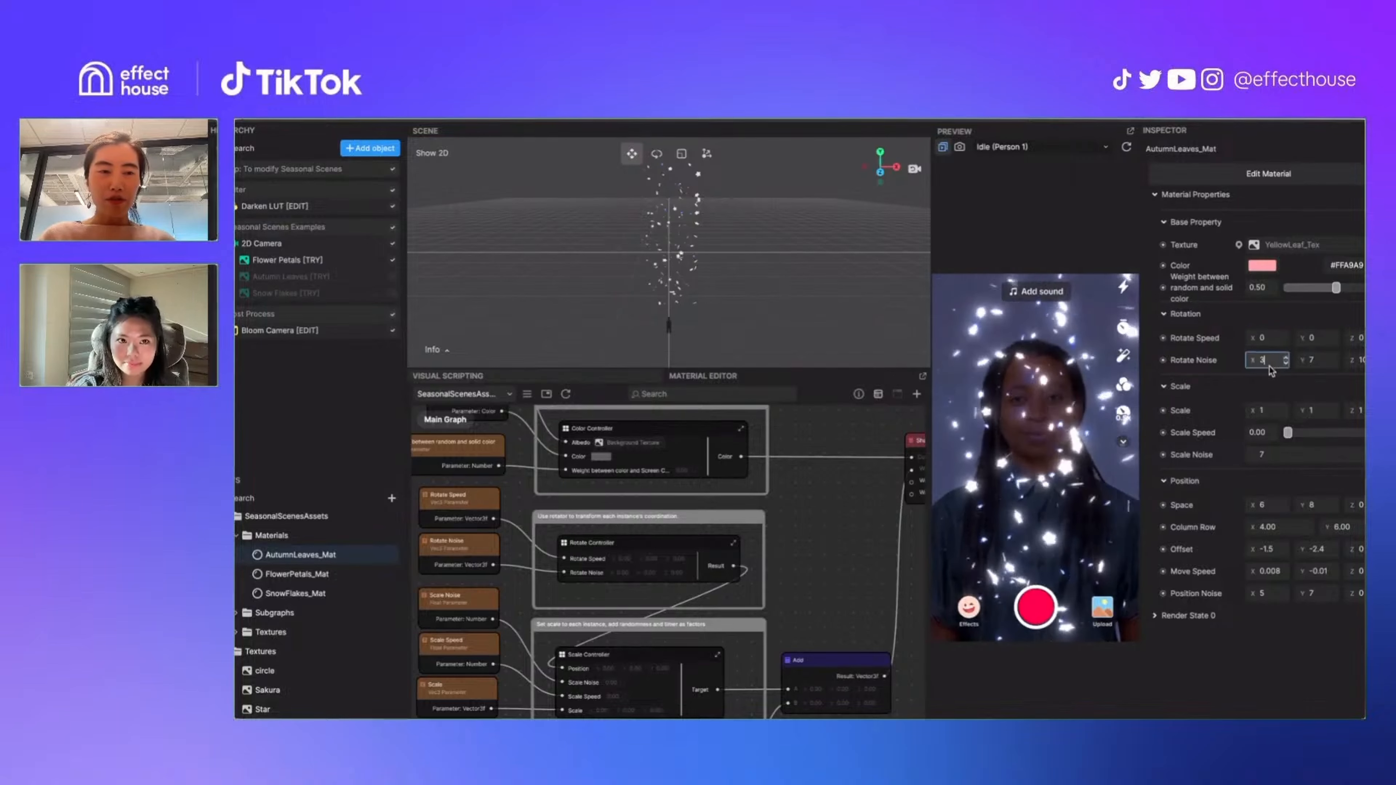
text(0)
key(Tab)
text(0)
key(Tab)
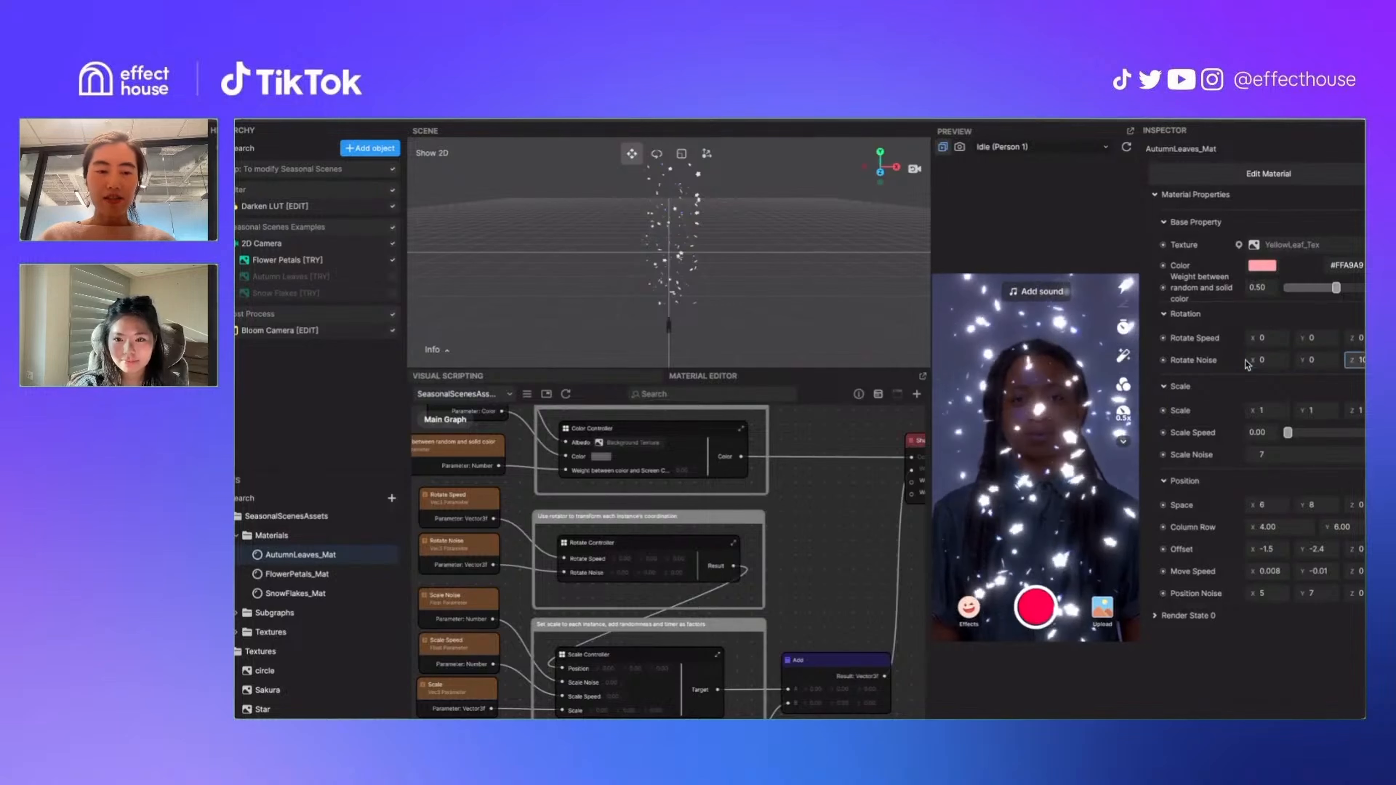
text(0)
key(Tab)
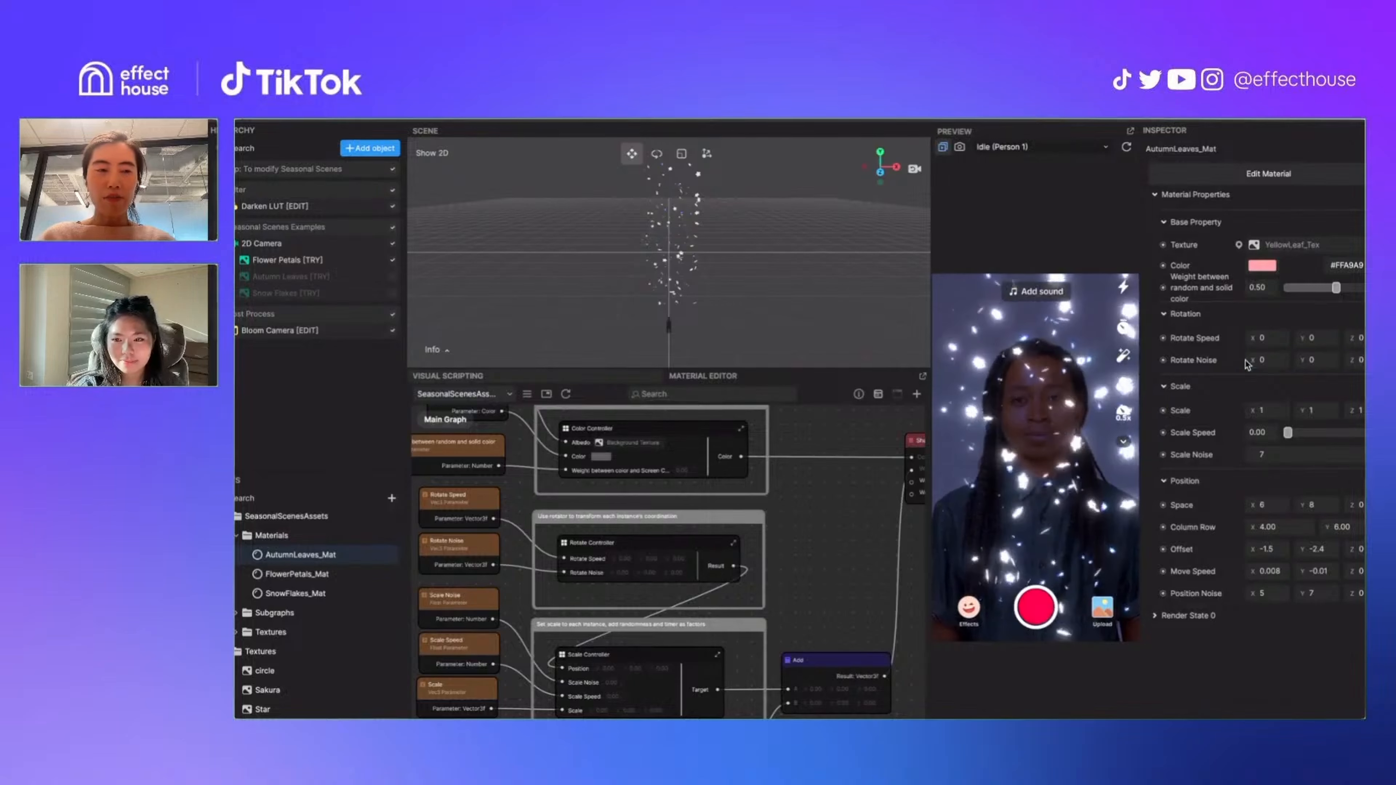
Set the Autumn Leaves material's Scale Noise, Offset, Move Speed and Position Noise to 0
click(1267, 412)
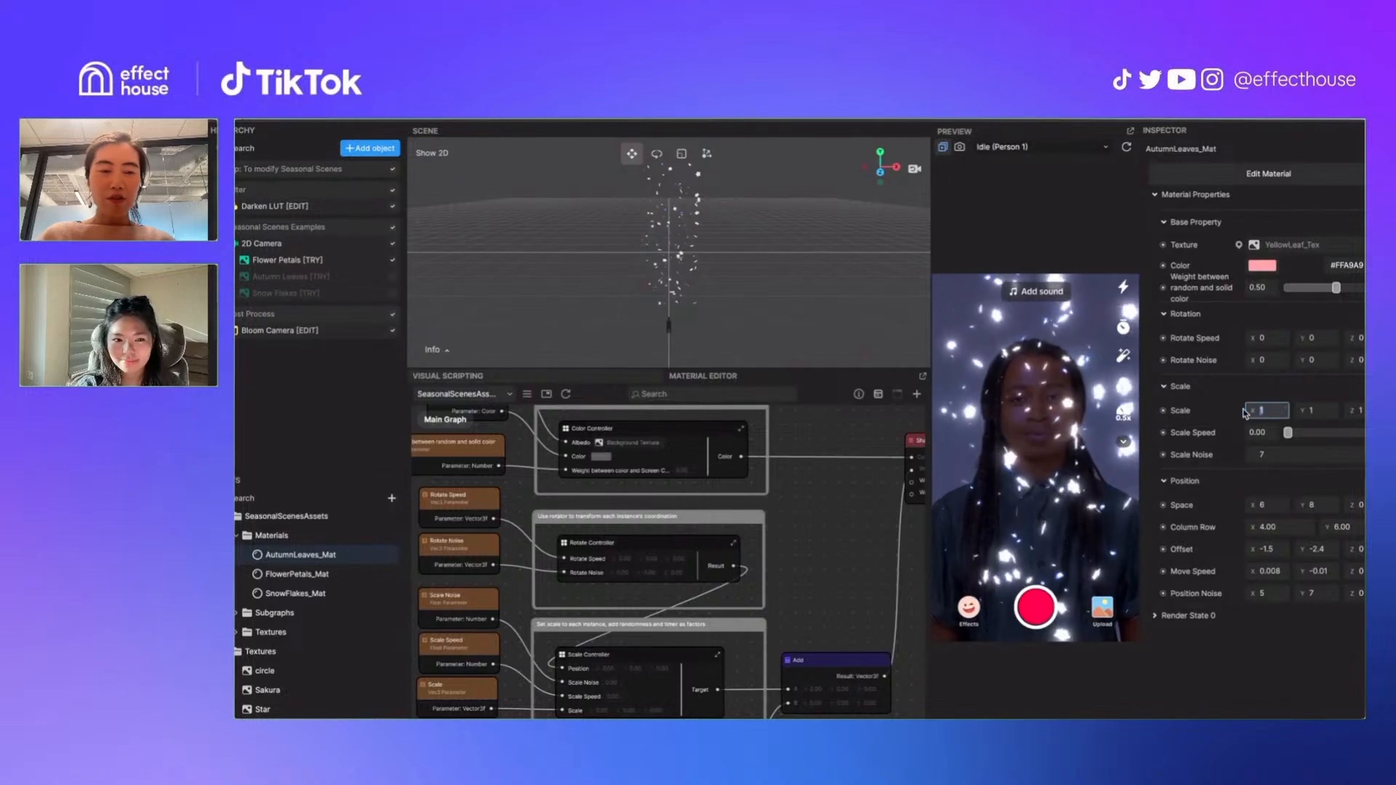
click(1268, 457)
text(0)
key(Return)
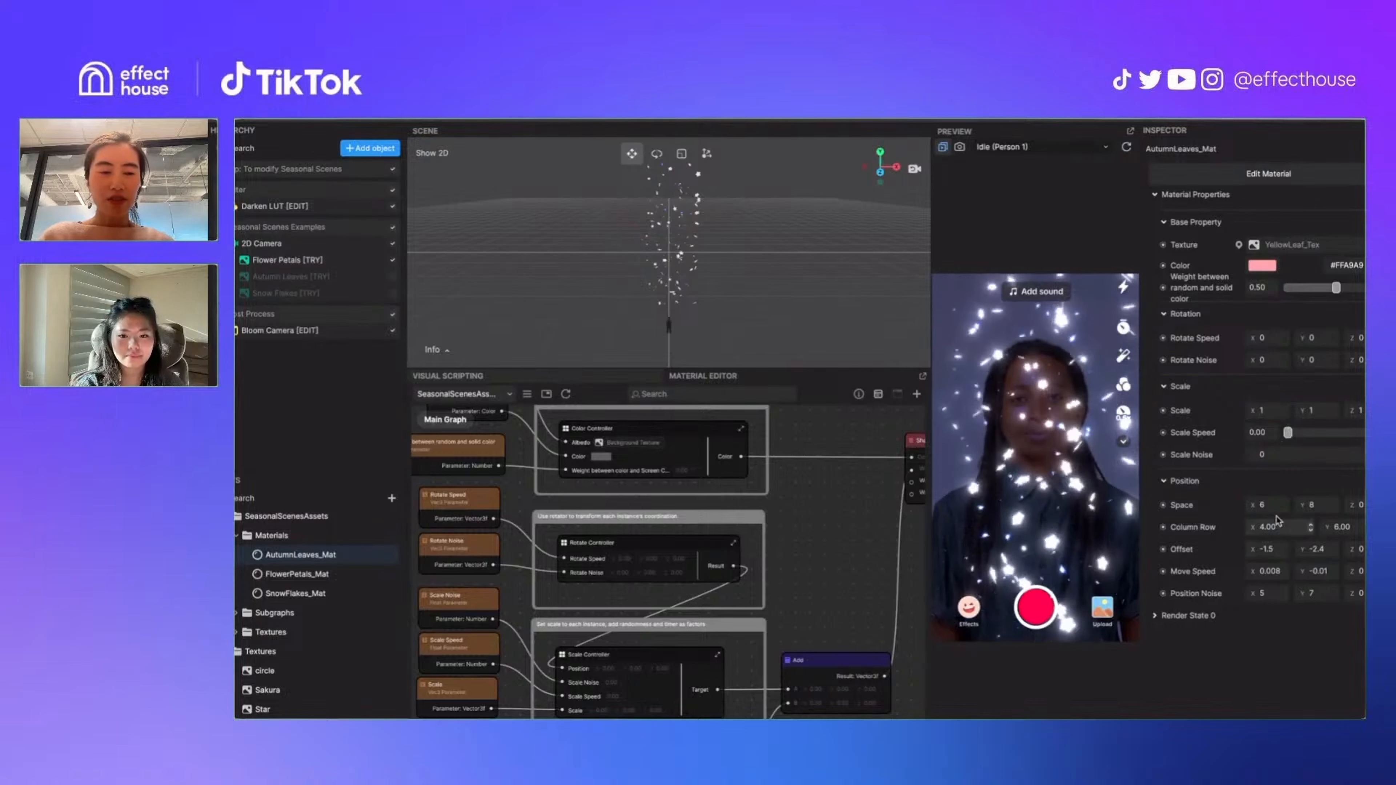
click(1271, 506)
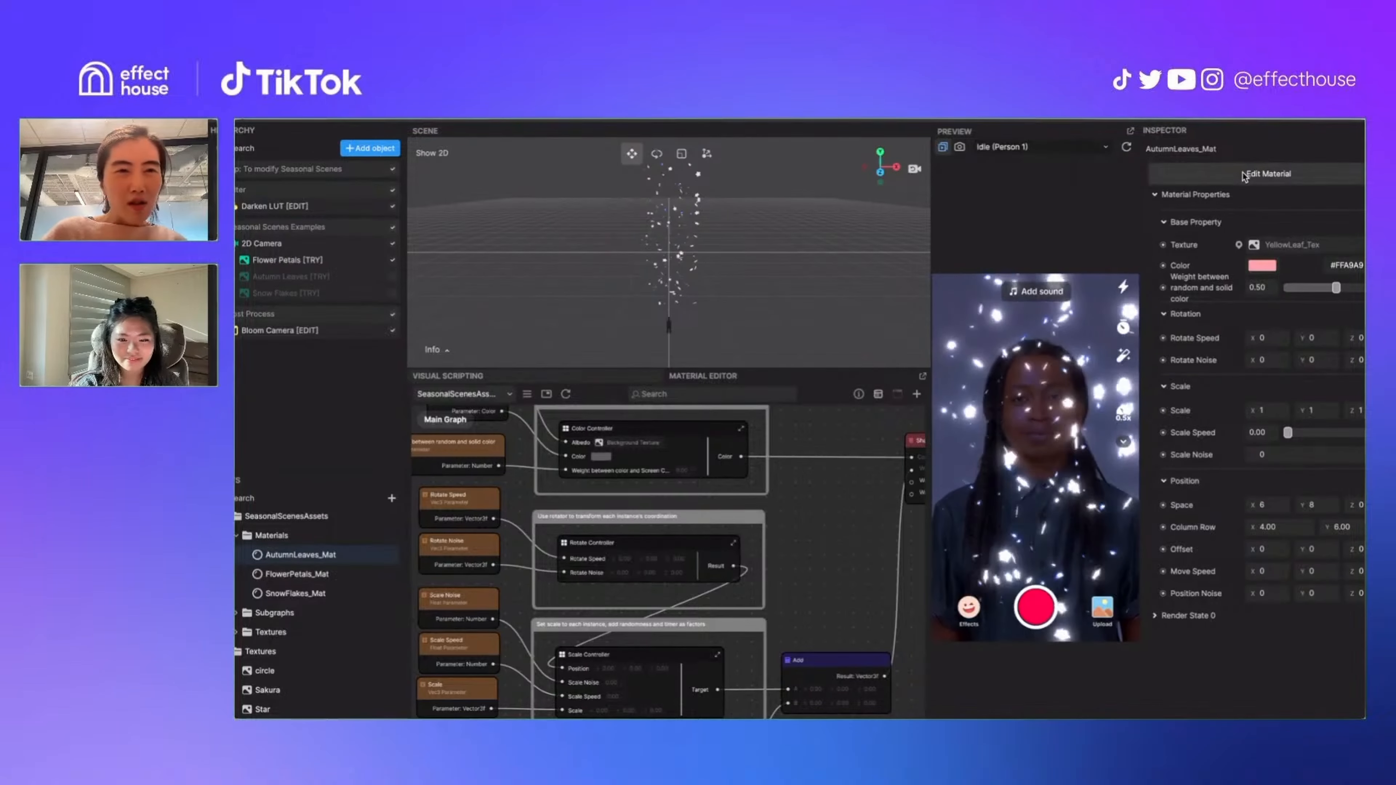
Enable the Autumn Leaves object and disable the Flower Petals object
click(393, 276)
click(394, 261)
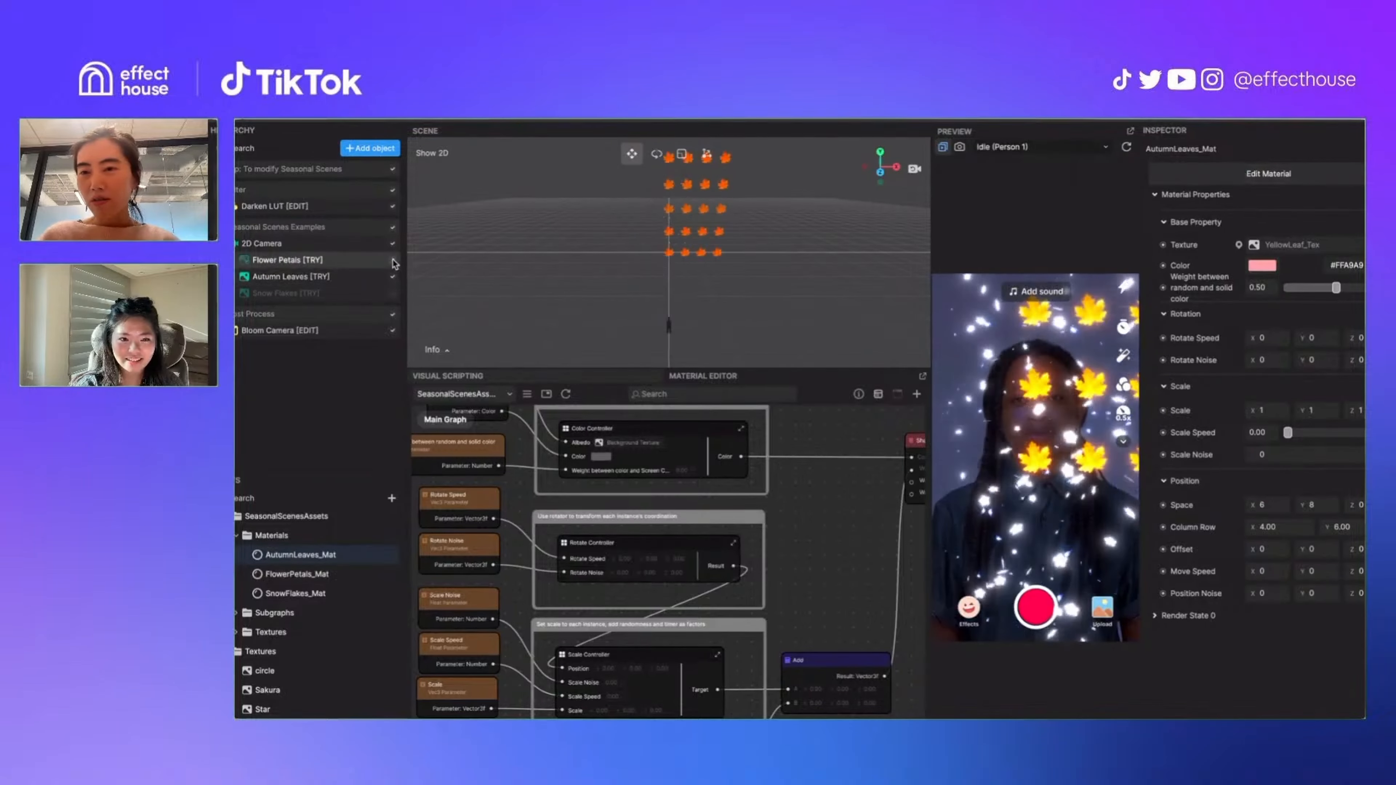
Check the Autumn Leaves object's image settings and bring back the full property list of AutumnLeaves_Mat
click(327, 277)
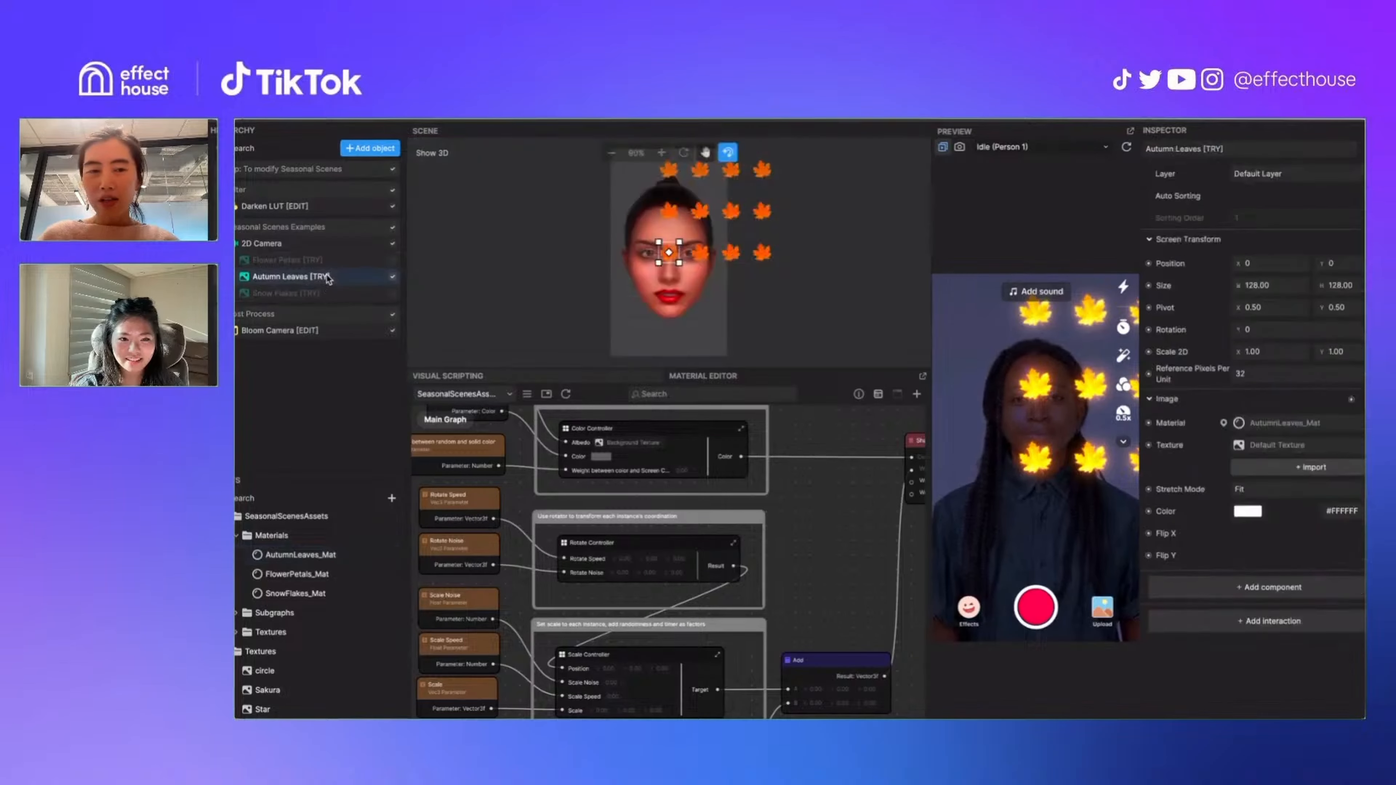
click(297, 556)
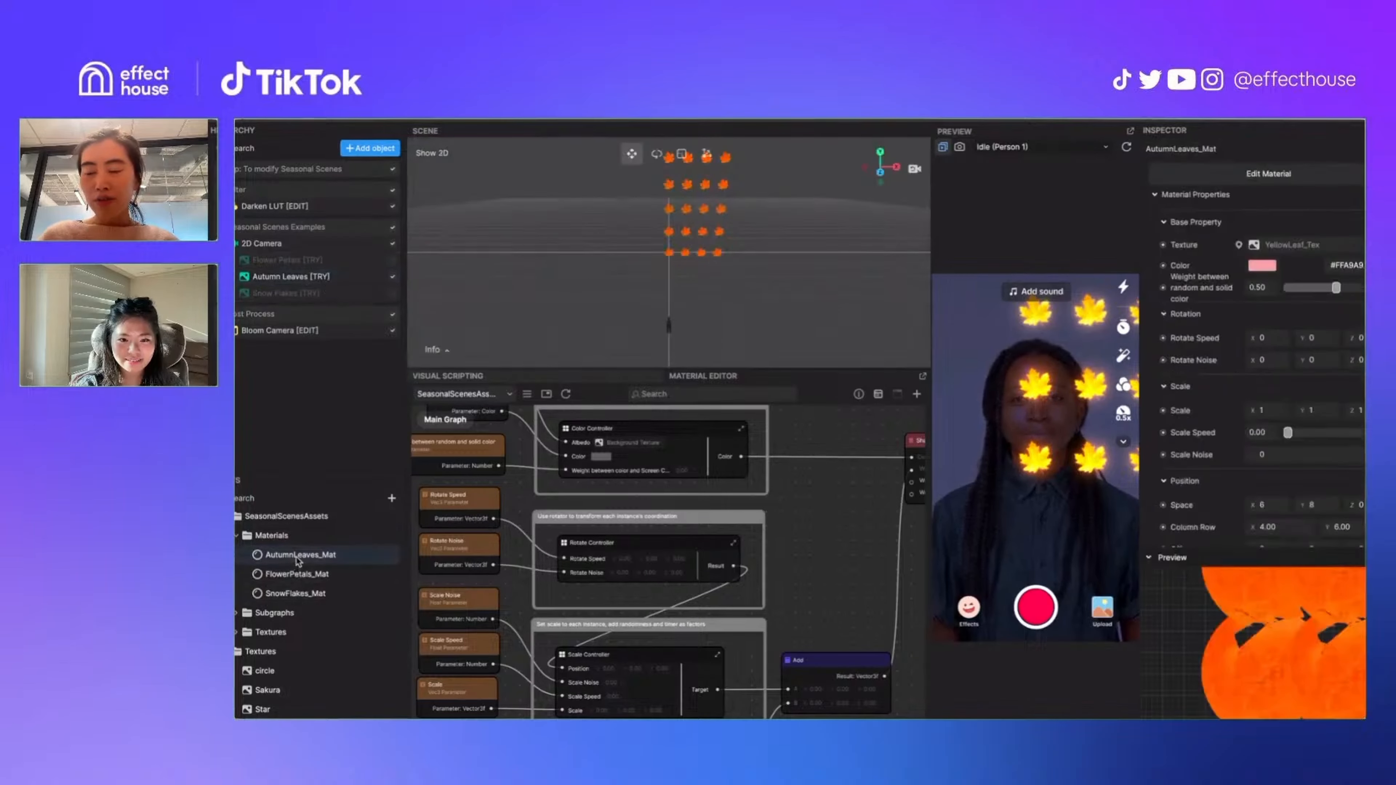
click(1150, 558)
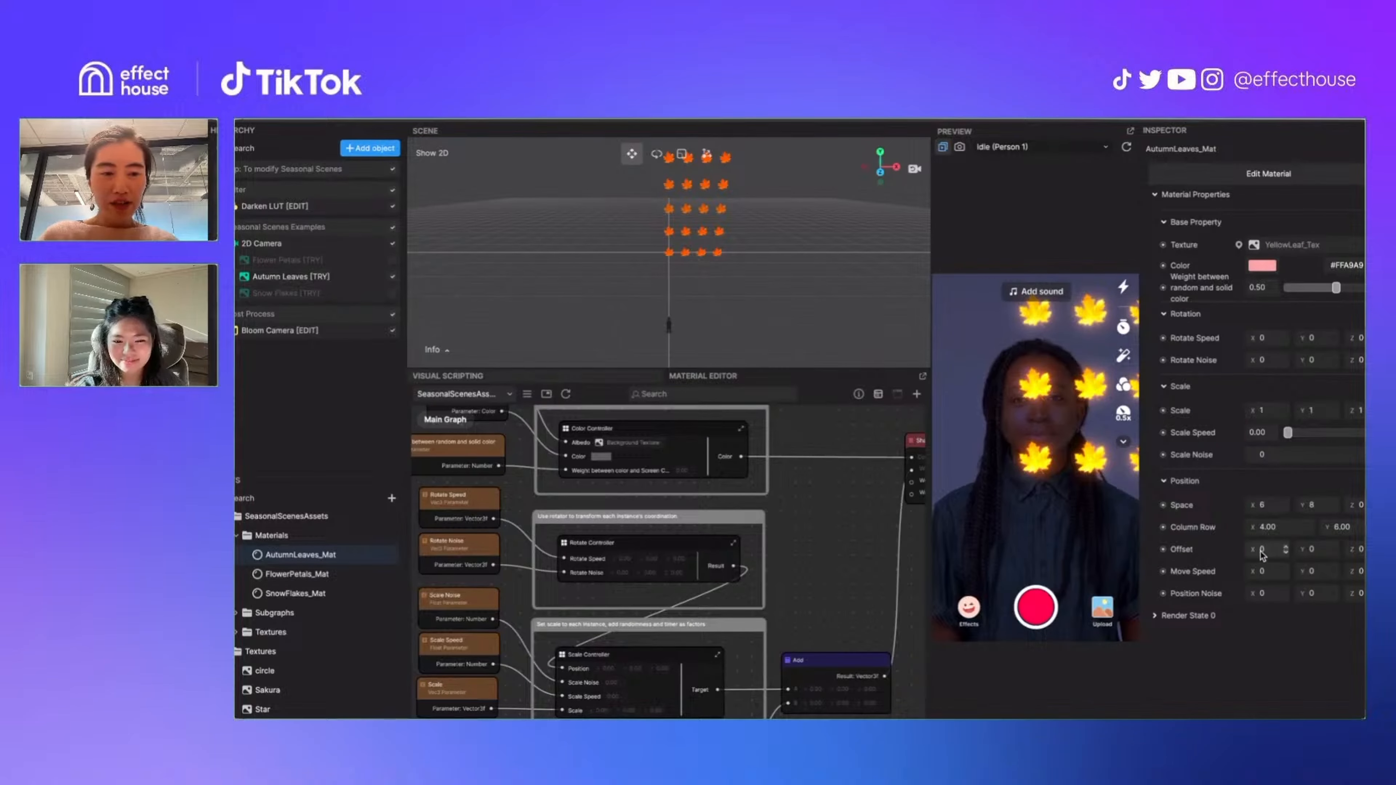
Shift the leaves' Offset to -1.6 on X and -2.2 on Y, and widen their Space X to 6.5
mouse_move(1255, 551)
mouse_down()
mouse_move(1238, 553)
mouse_move(1272, 554)
mouse_up()
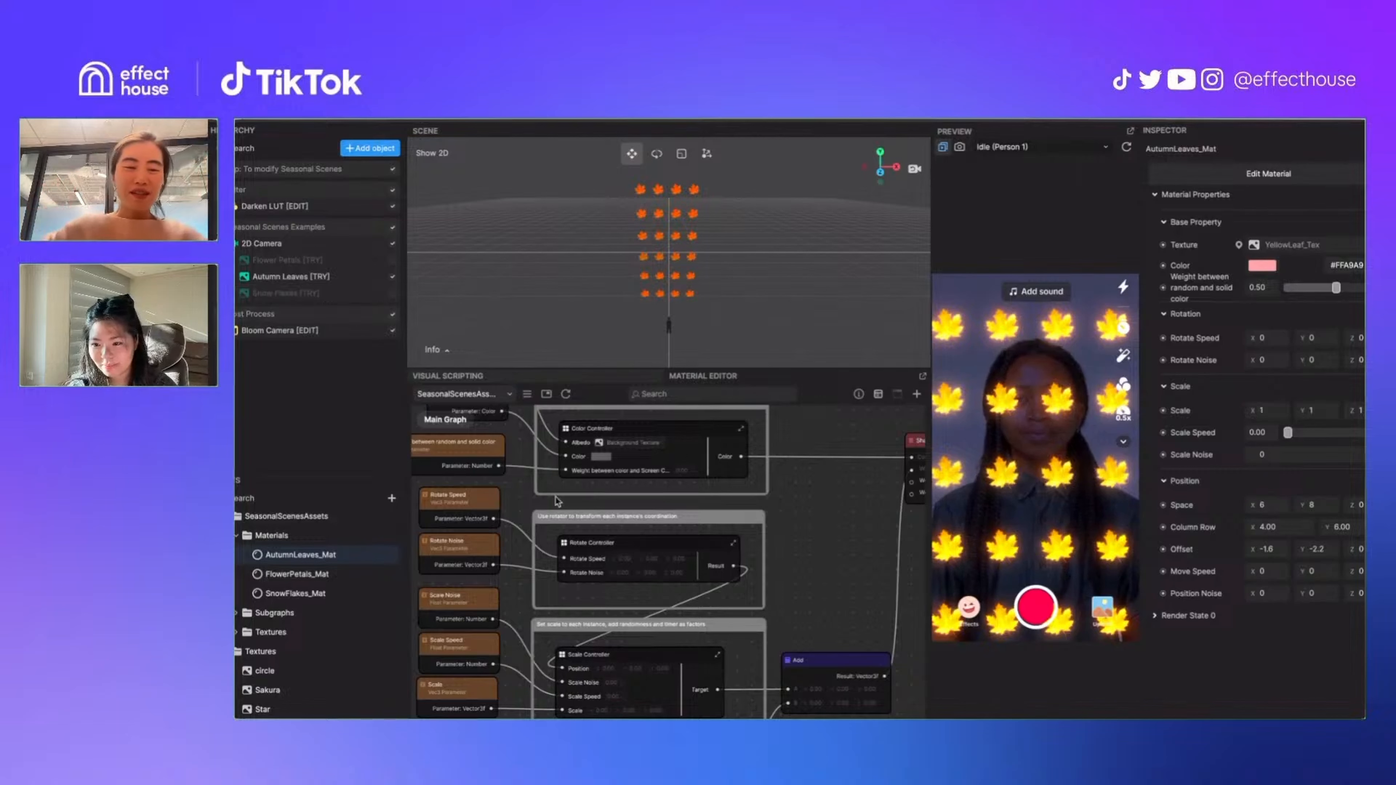
click(1156, 615)
scroll(1263, 707, down, 1)
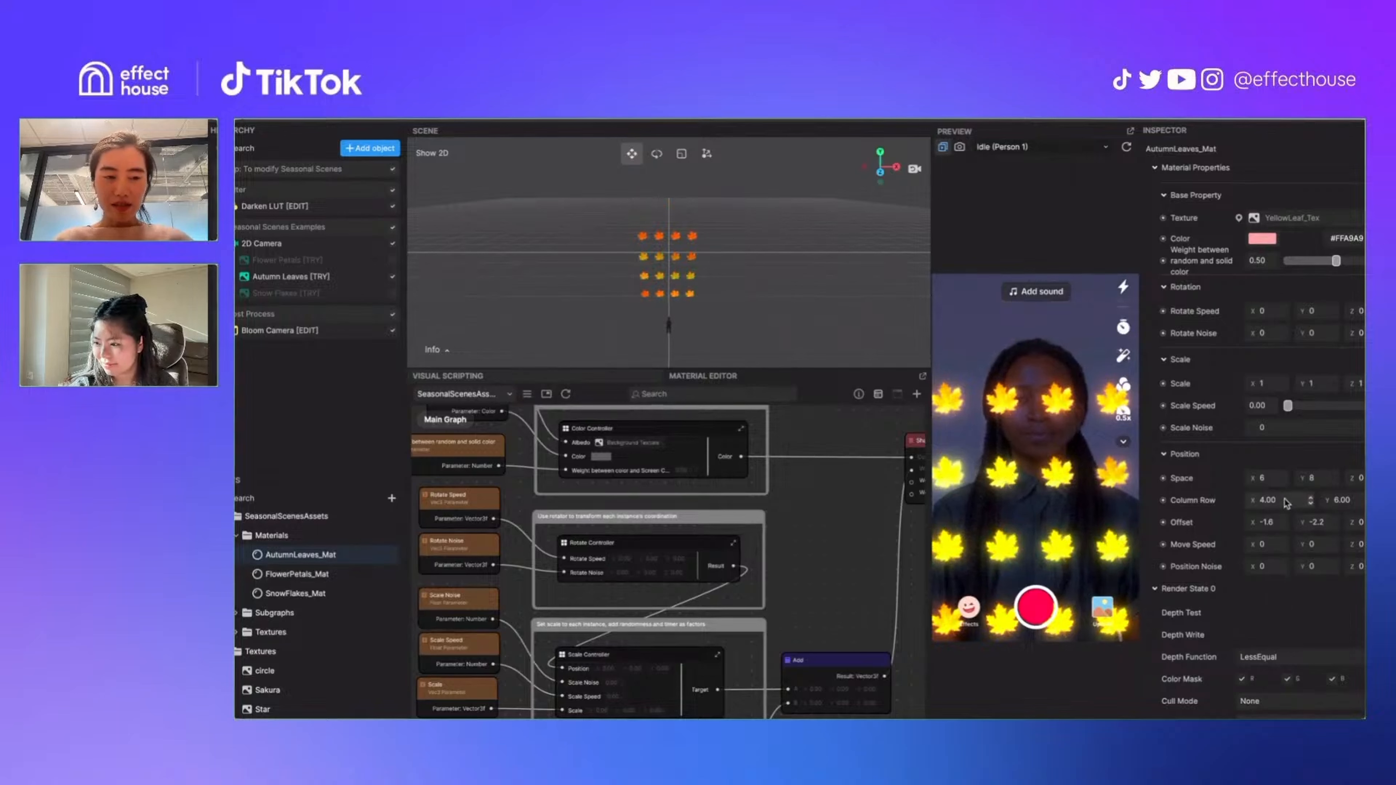
drag(1248, 479, 1254, 483)
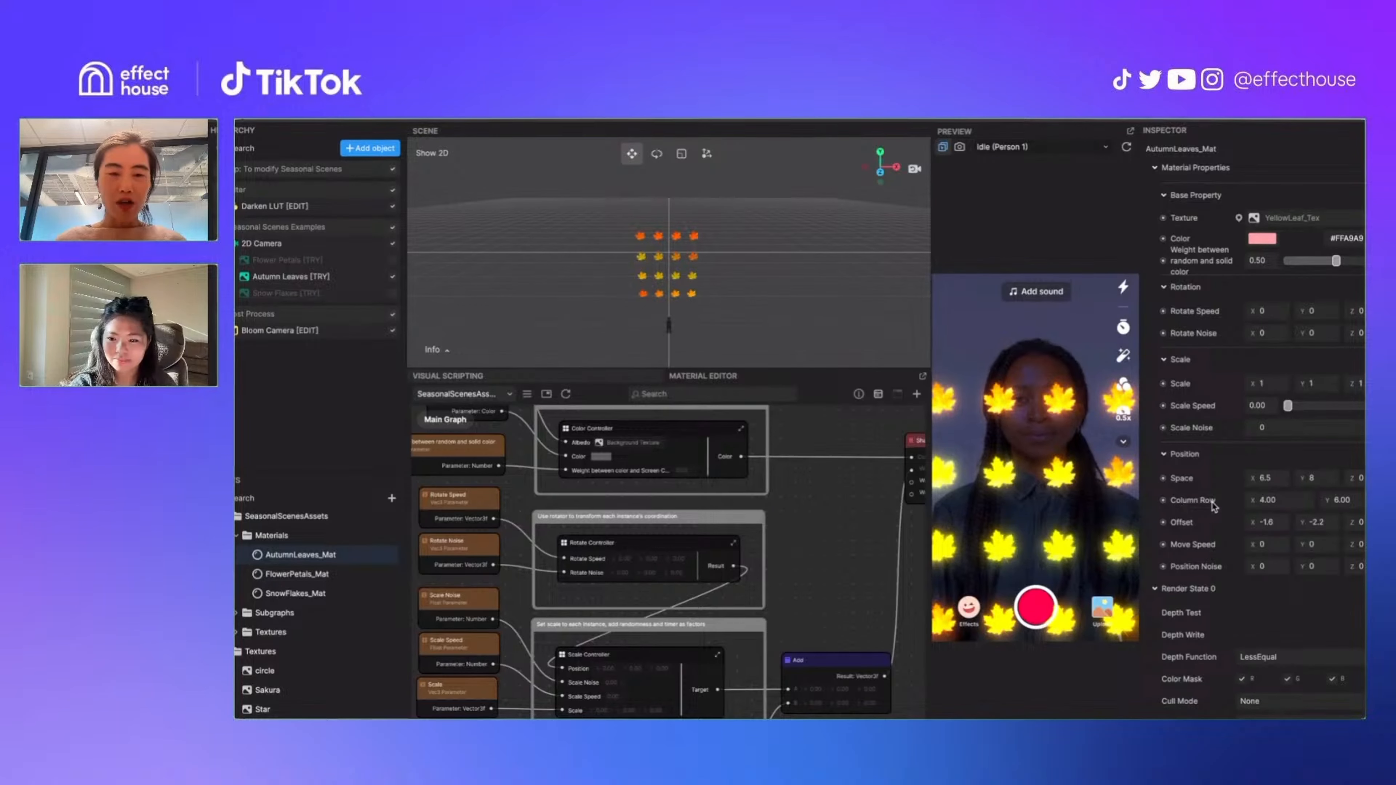
Reduce the leaves to a single column with Column Row X at 1 and set their Offset X to -0.1
click(1281, 501)
text(1)
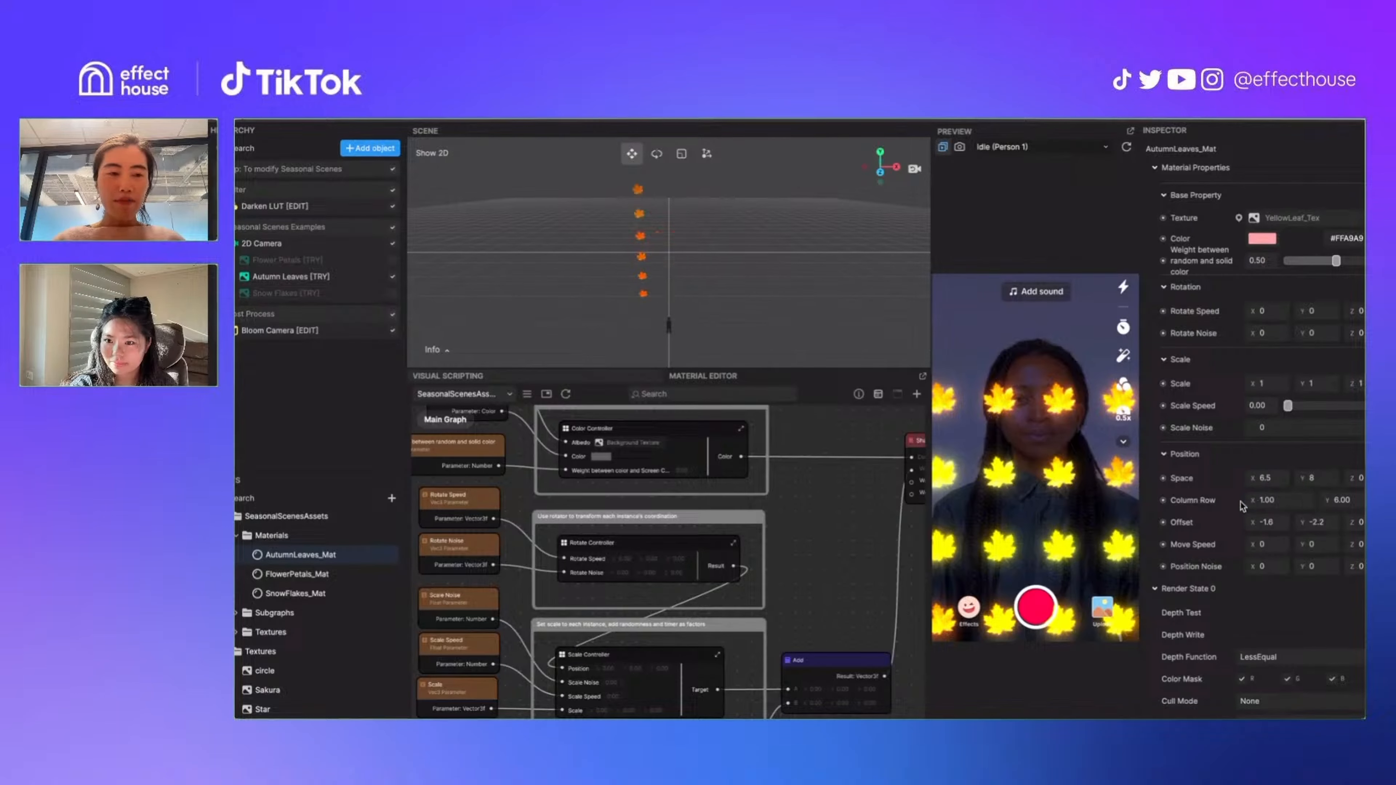
key(Return)
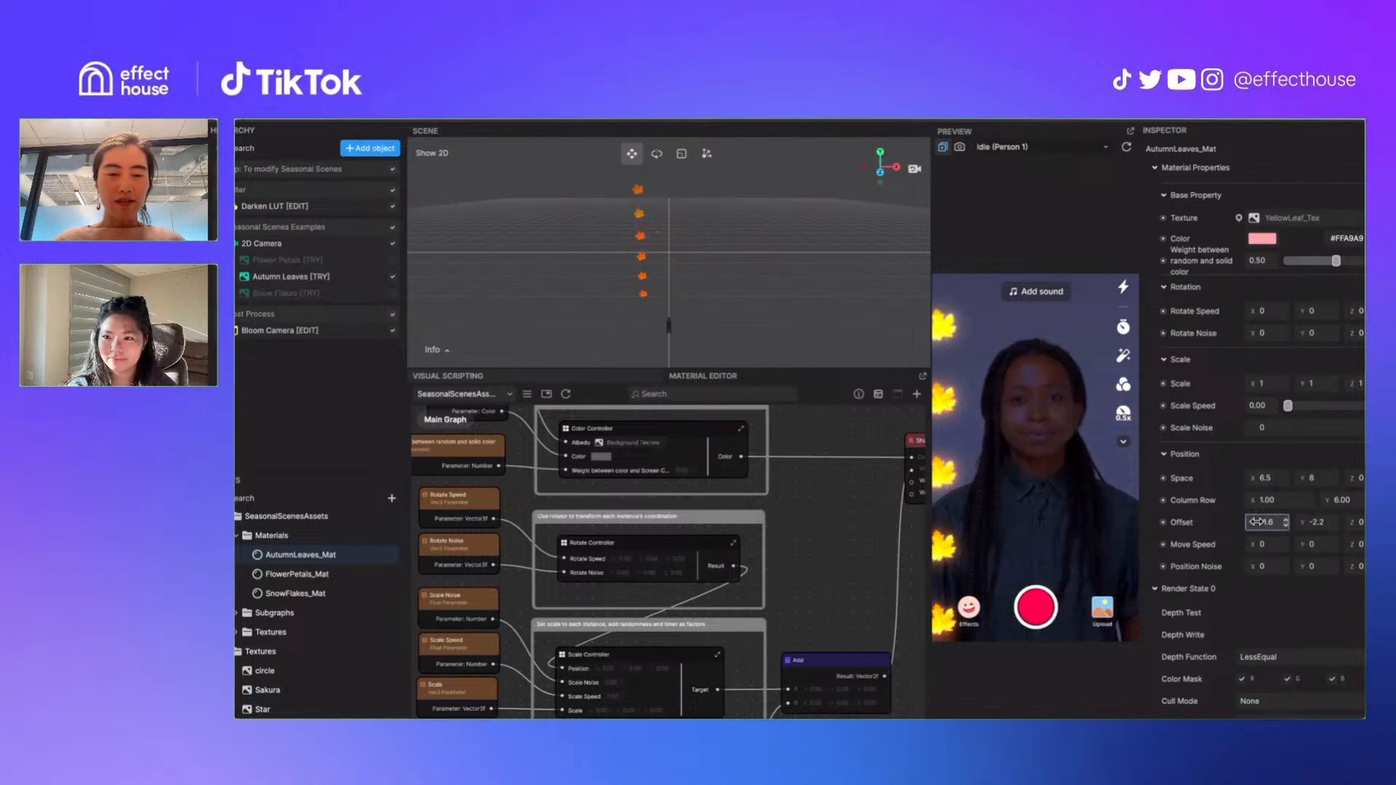
drag(1256, 521, 1272, 523)
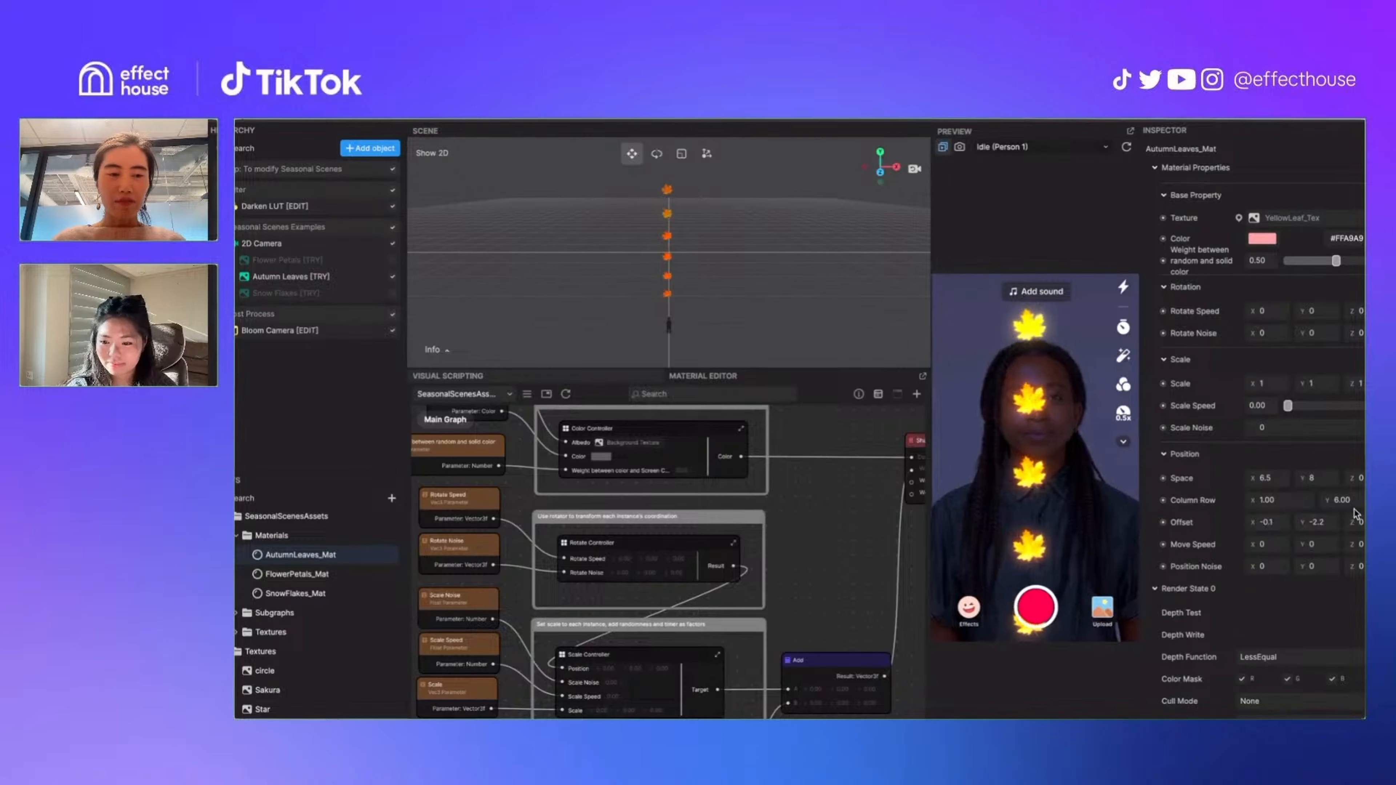
Return Column Row X to 4 and set the leaves' Offset to -1.6 on both X and Y
drag(1355, 509, 1206, 494)
text(4)
key(Return)
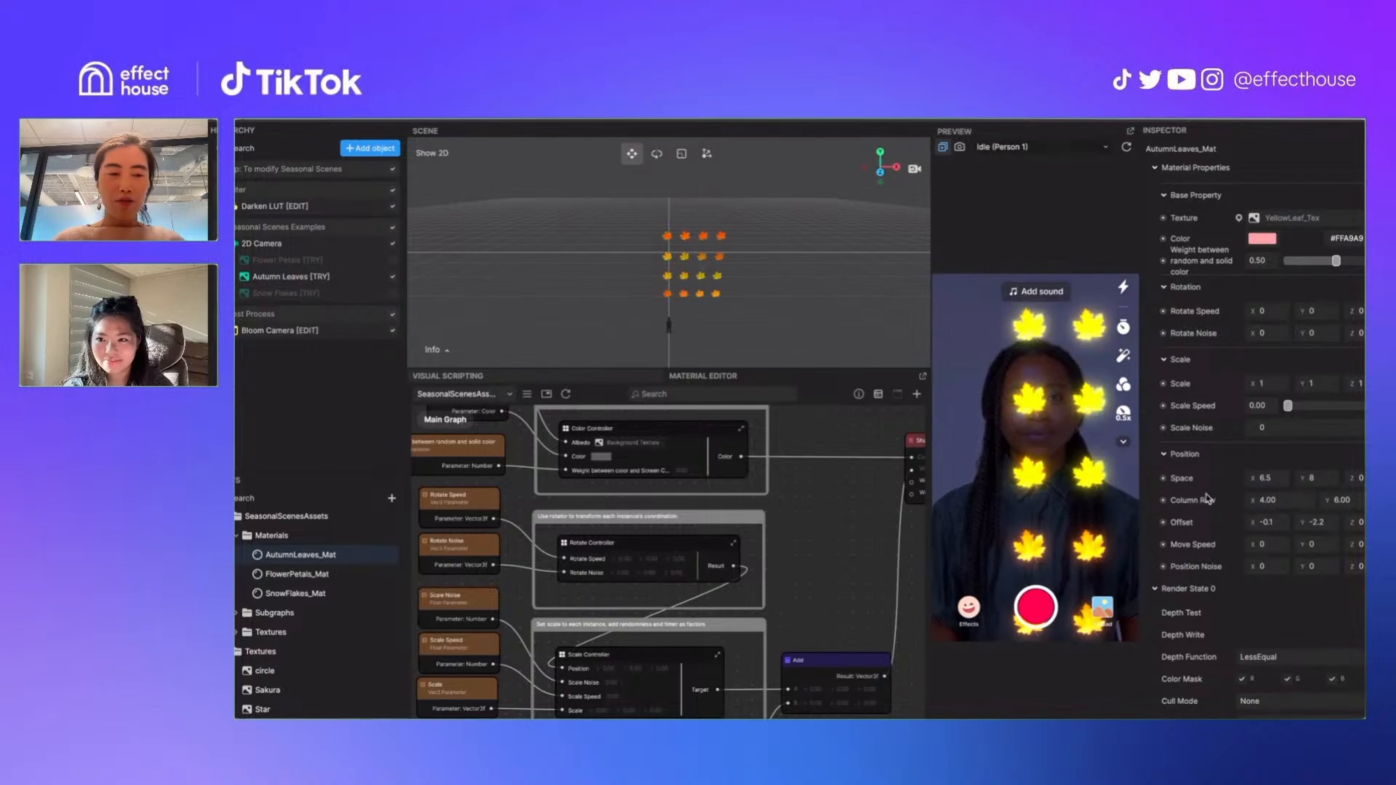
drag(1258, 522, 1300, 527)
Try a Column Row layout of 5 by 5 for the leaves and undo it
drag(1279, 500, 1231, 505)
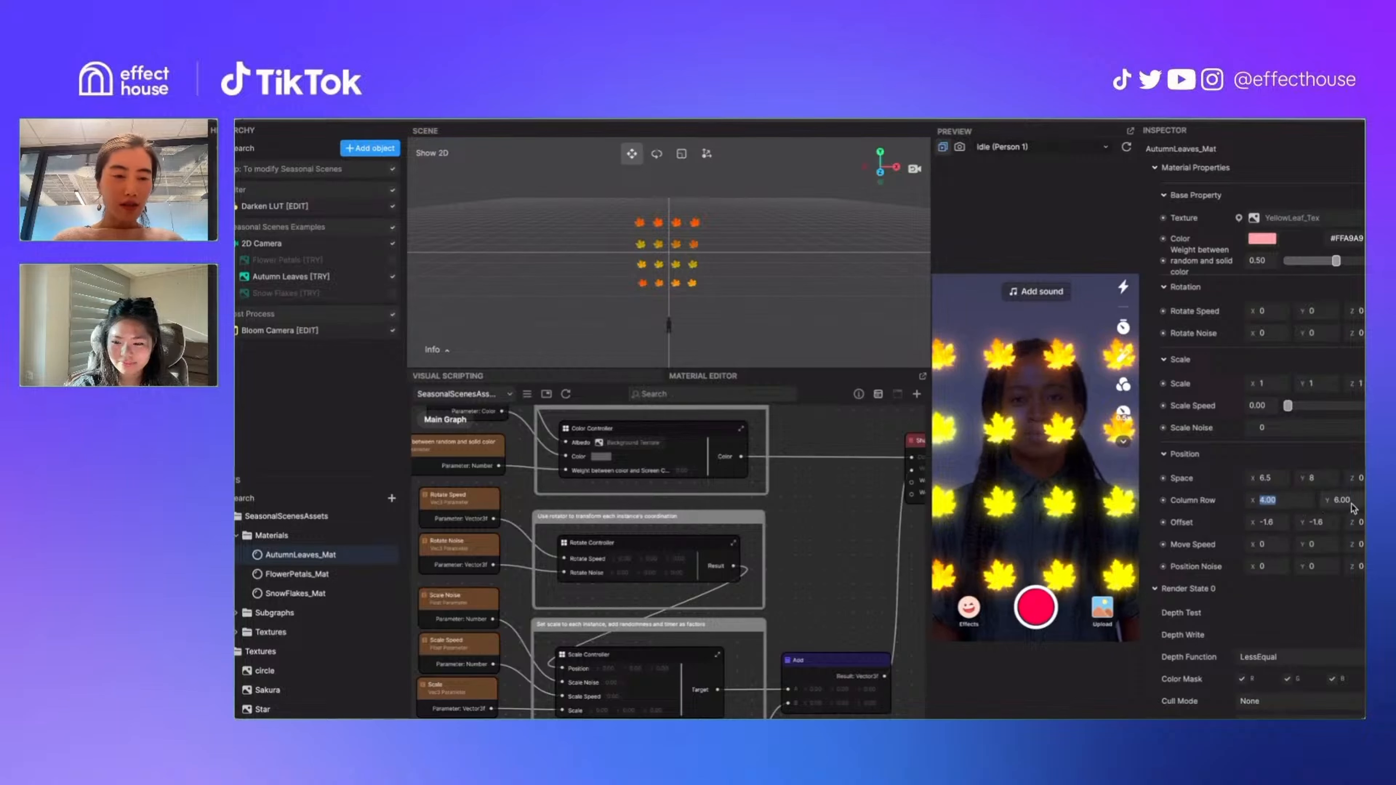
text(5)
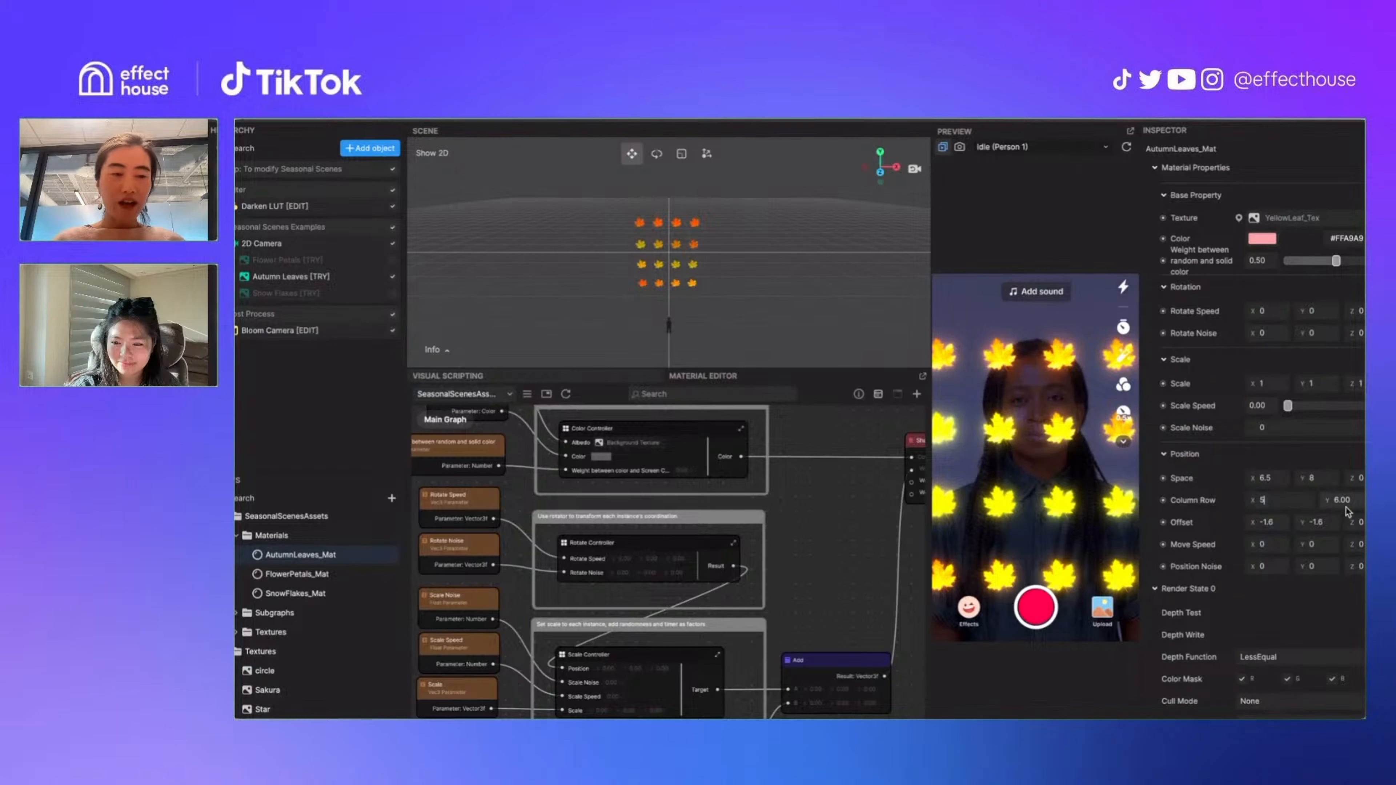
key(Tab)
text(5)
key(Return)
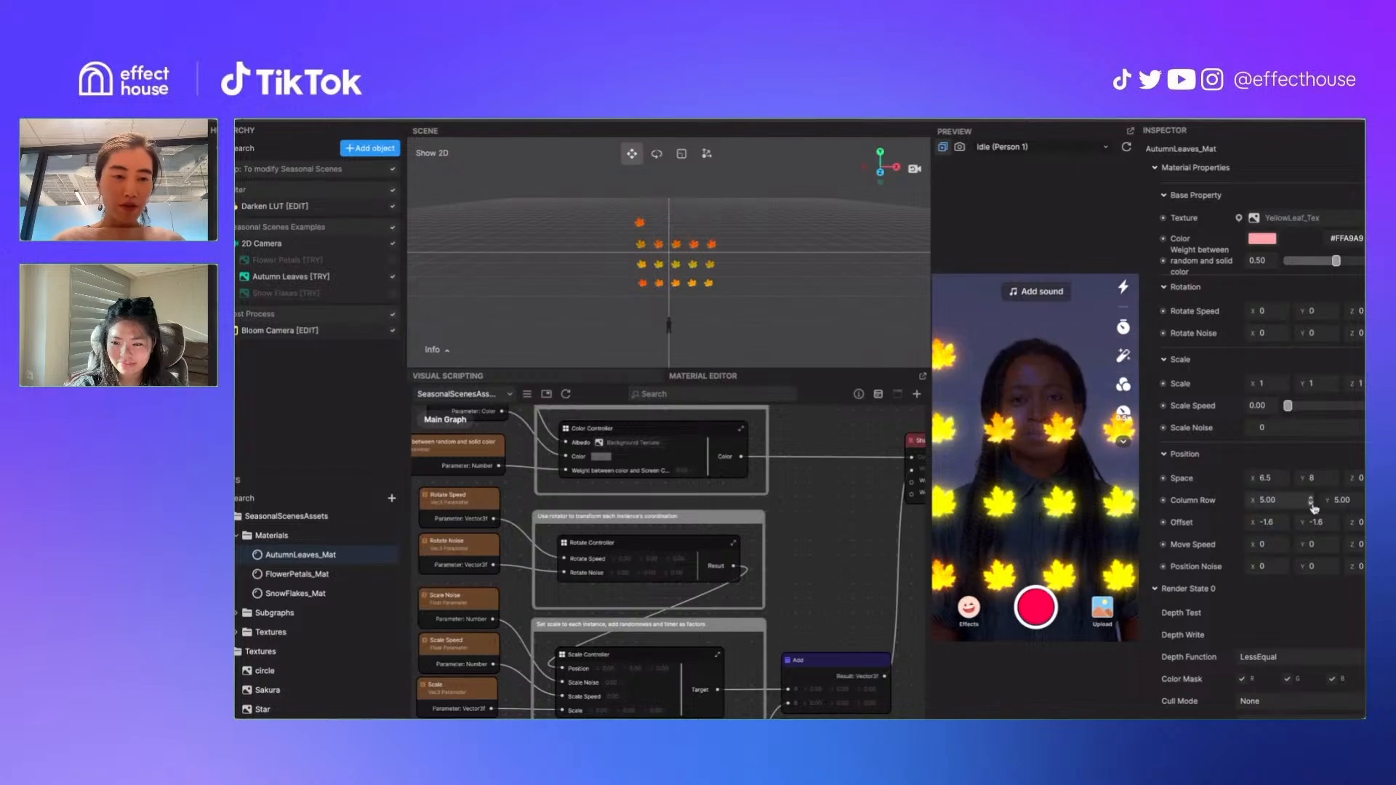
key(ctrl+z)
key(ctrl+z)
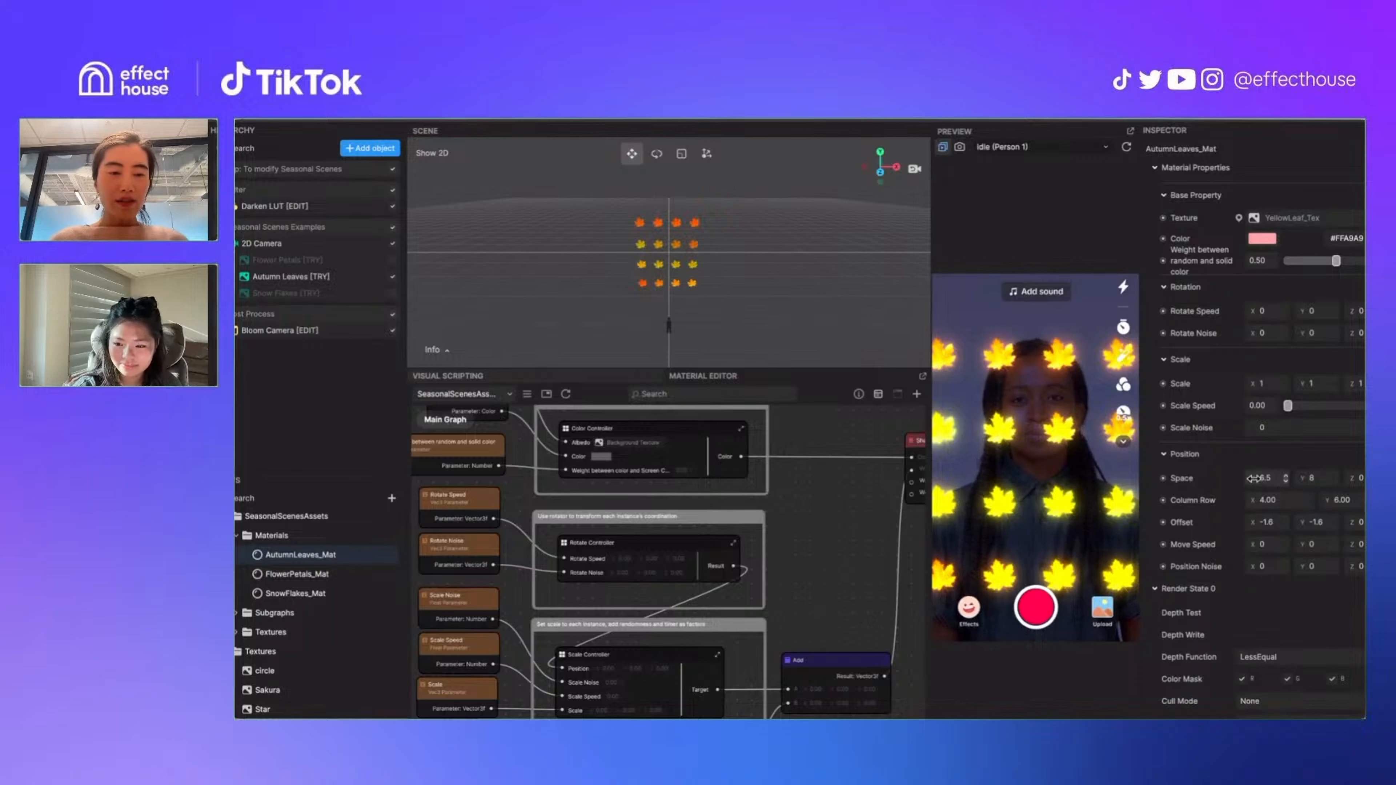
Set the leaves' Space X to 6.1 and their Position Noise X to 4
drag(1253, 478, 1348, 481)
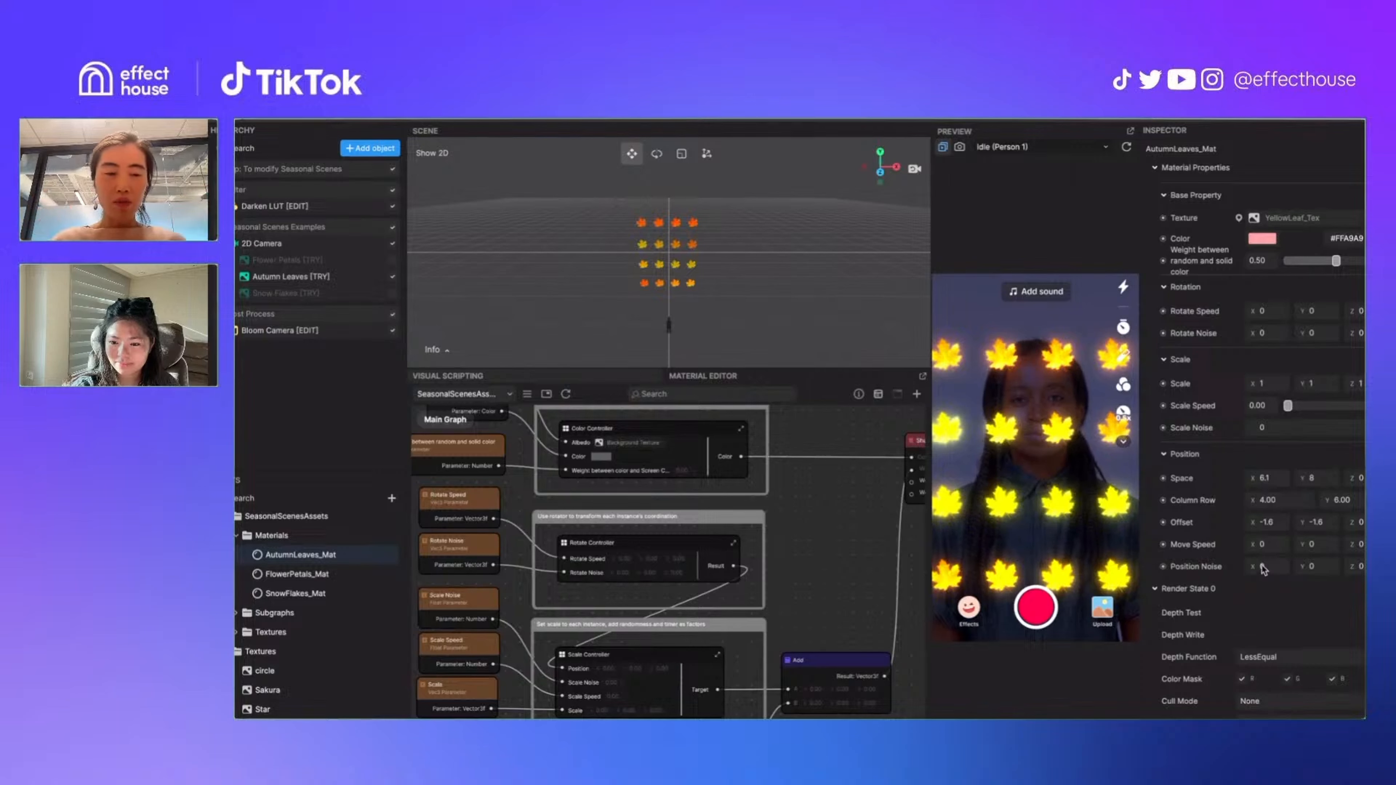
click(1267, 545)
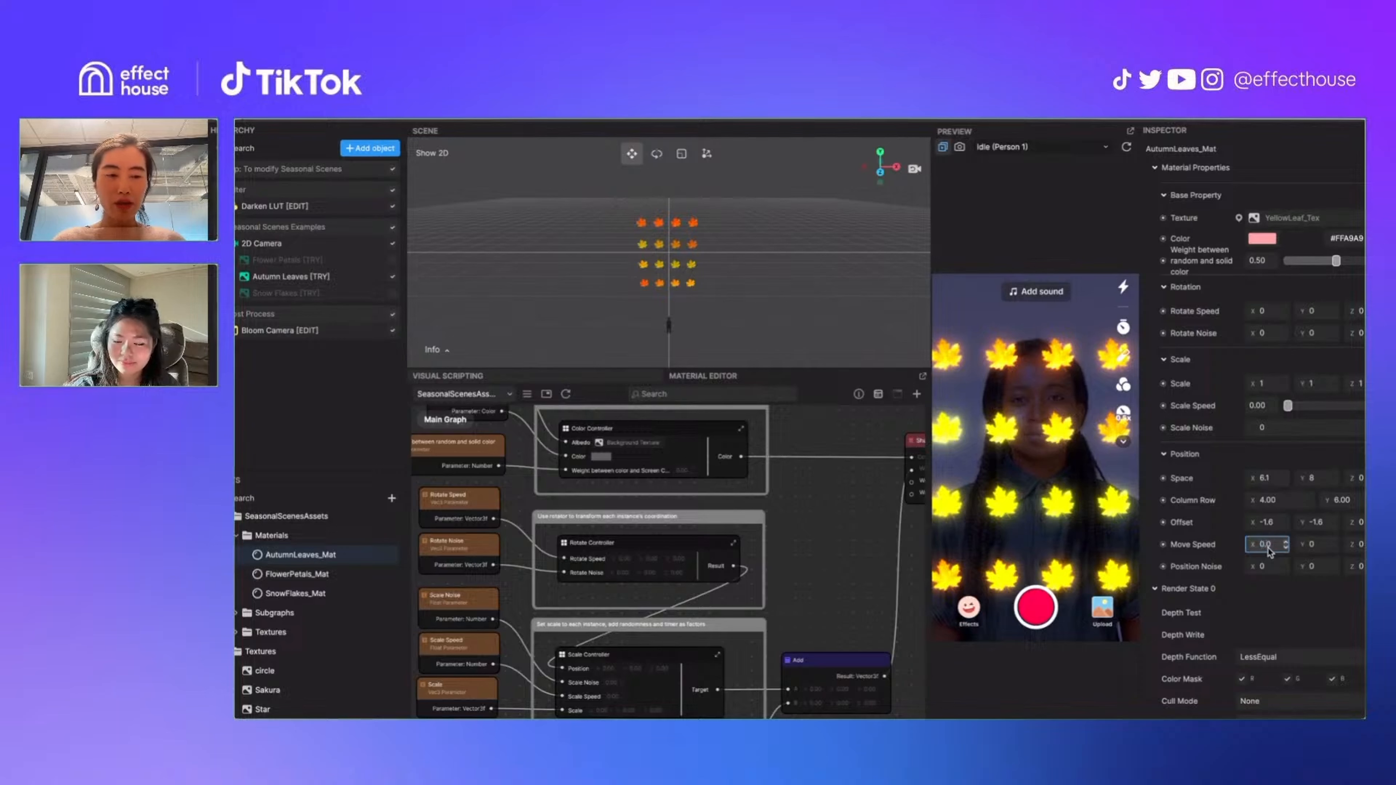
key(Return)
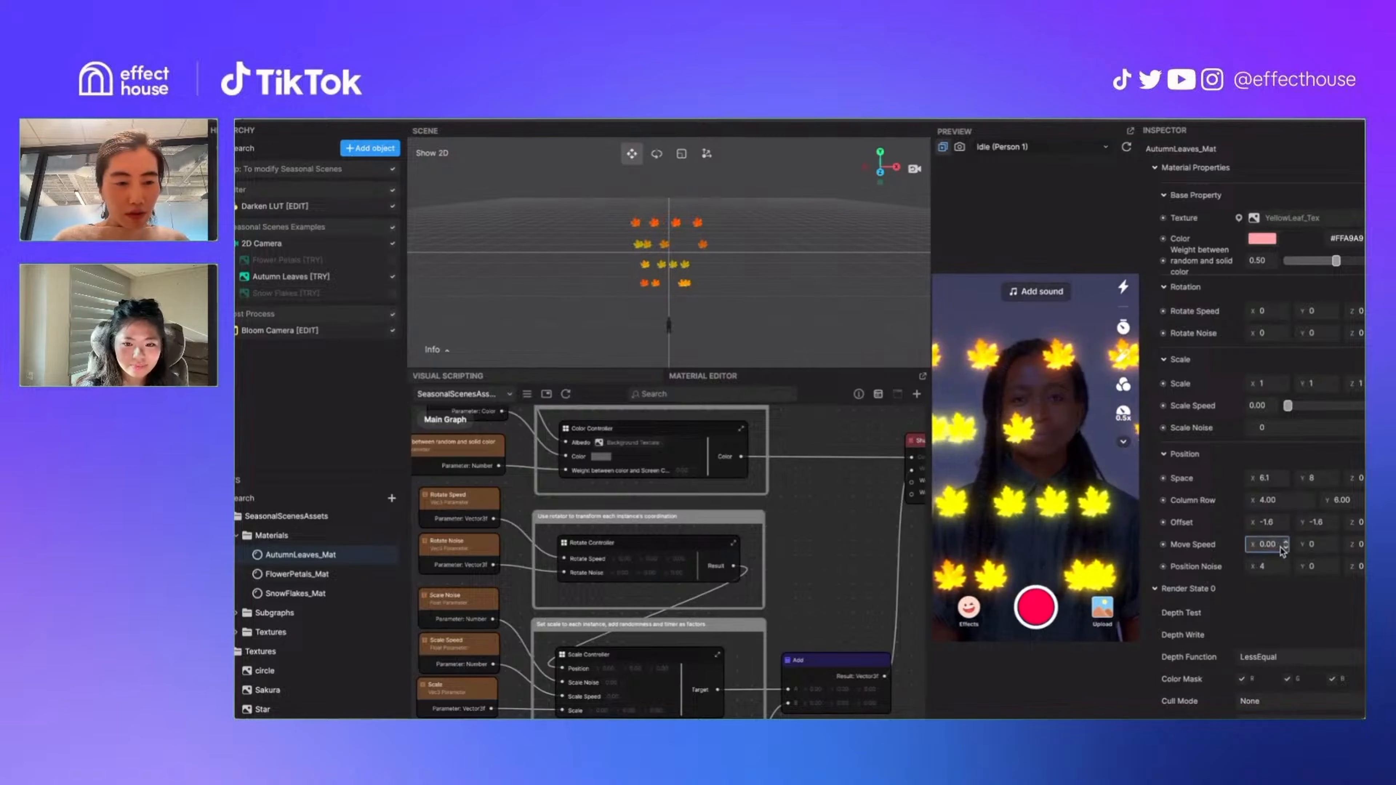
Set the leaves' Move Speed X to 0.01
text(4)
key(Return)
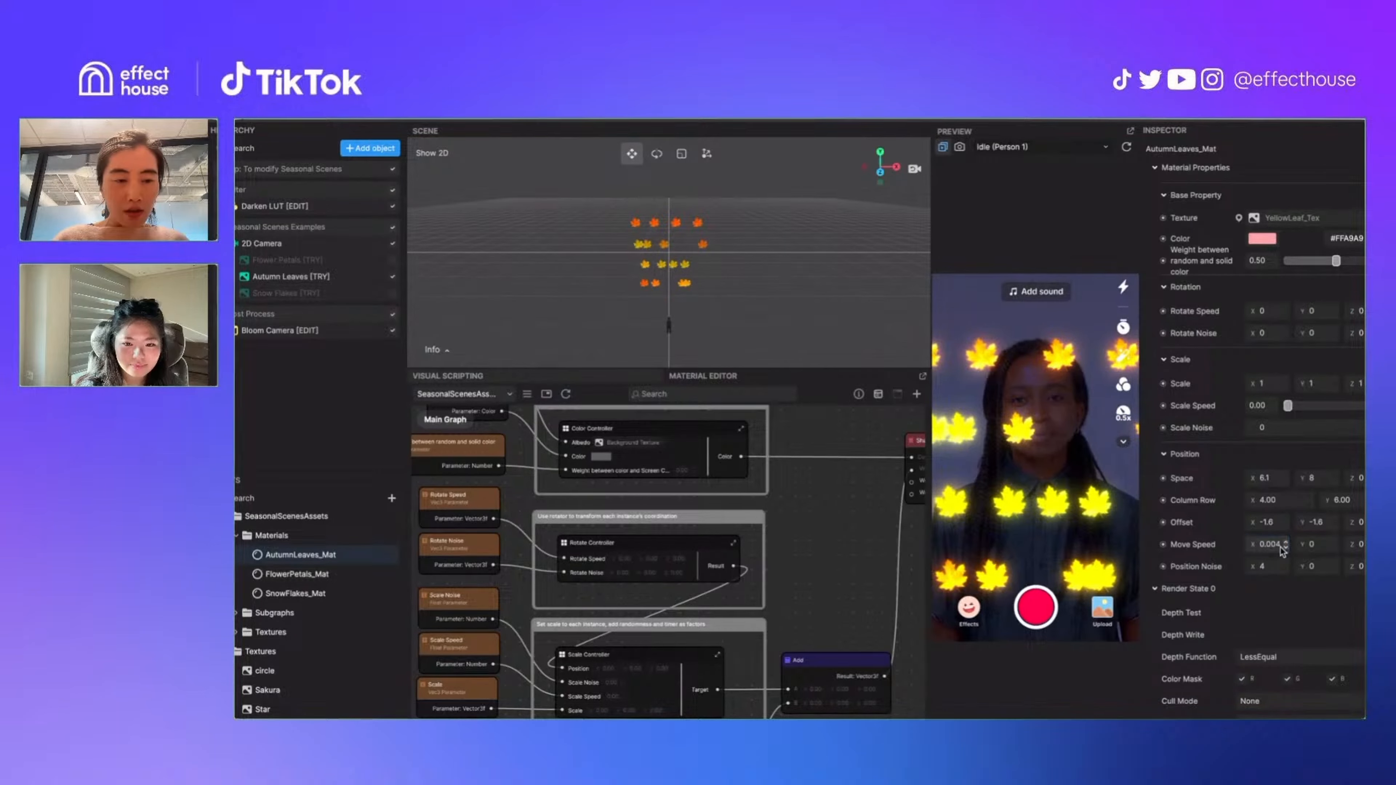
click(1282, 550)
key(BackSpace)
key(BackSpace)
text(1)
key(Return)
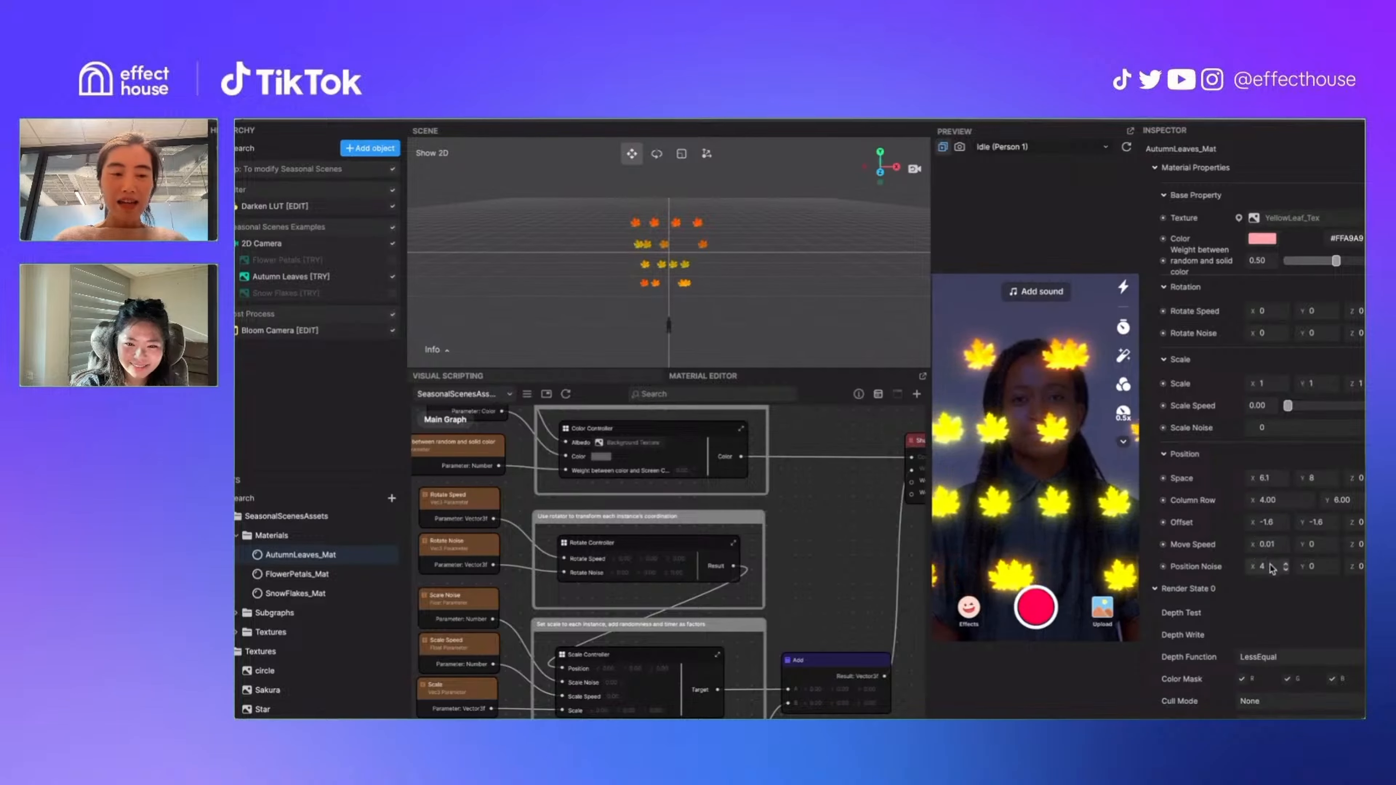
Compare the leaves' horizontal movement with Position Noise X at 0 and back at 4
drag(1270, 564, 1240, 572)
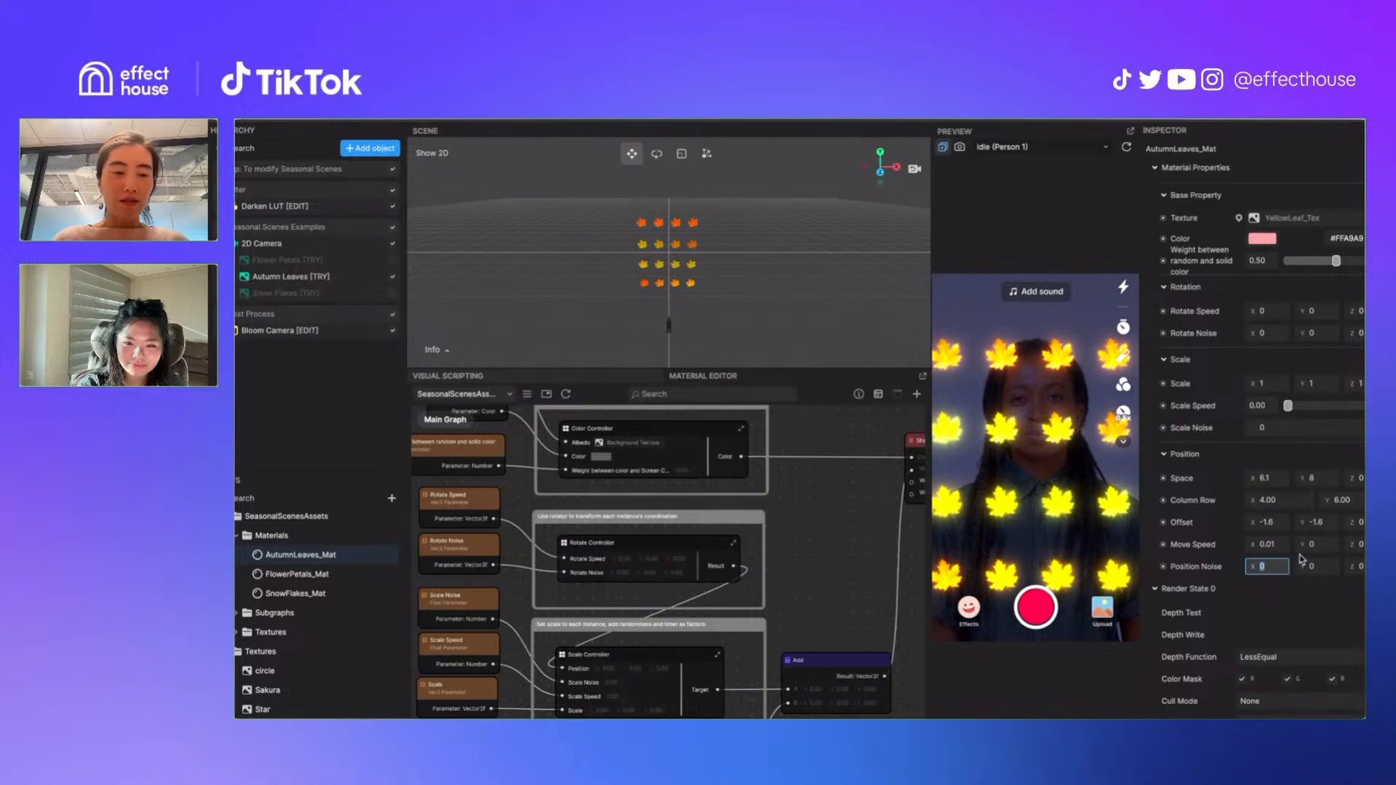
text(4)
key(Return)
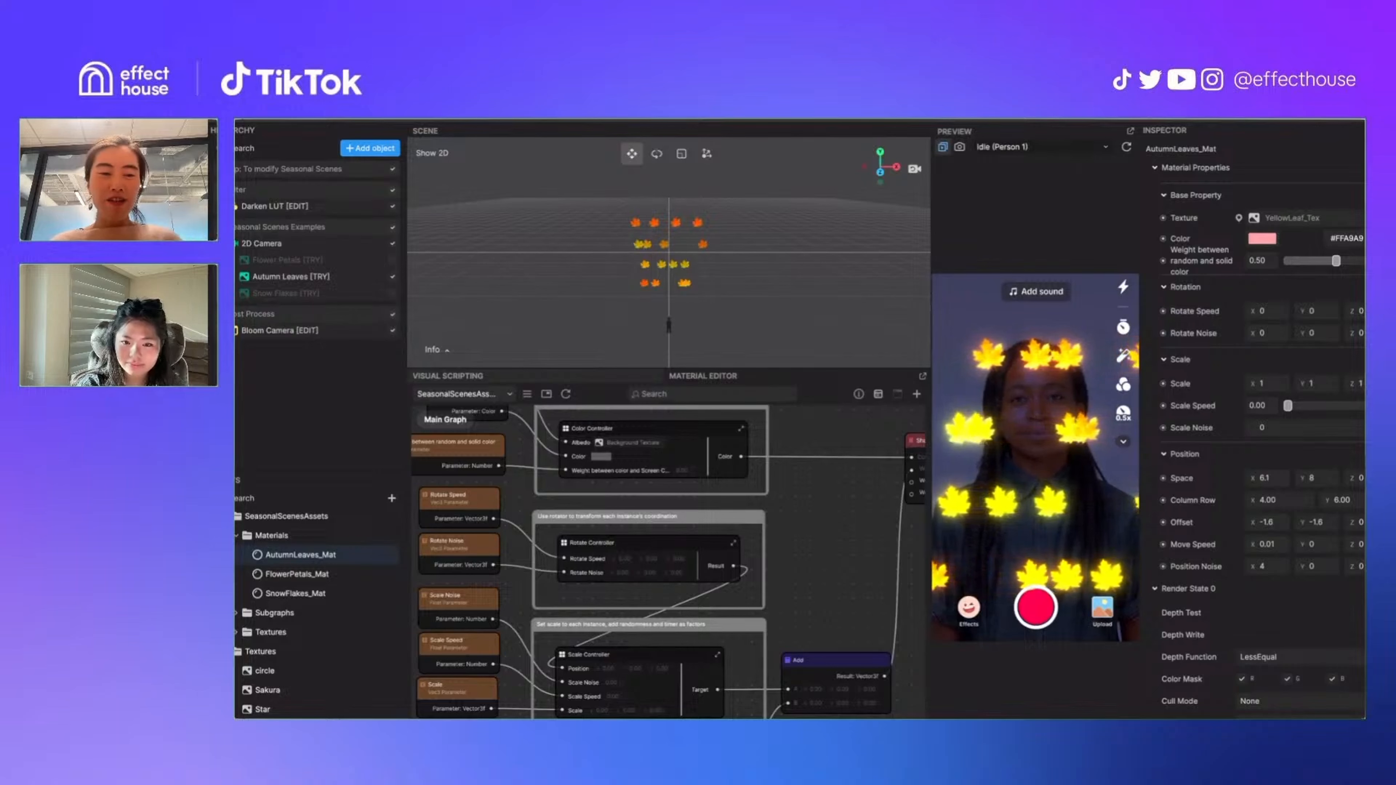
Raise the leaves' Position Noise X to 11
click(1273, 547)
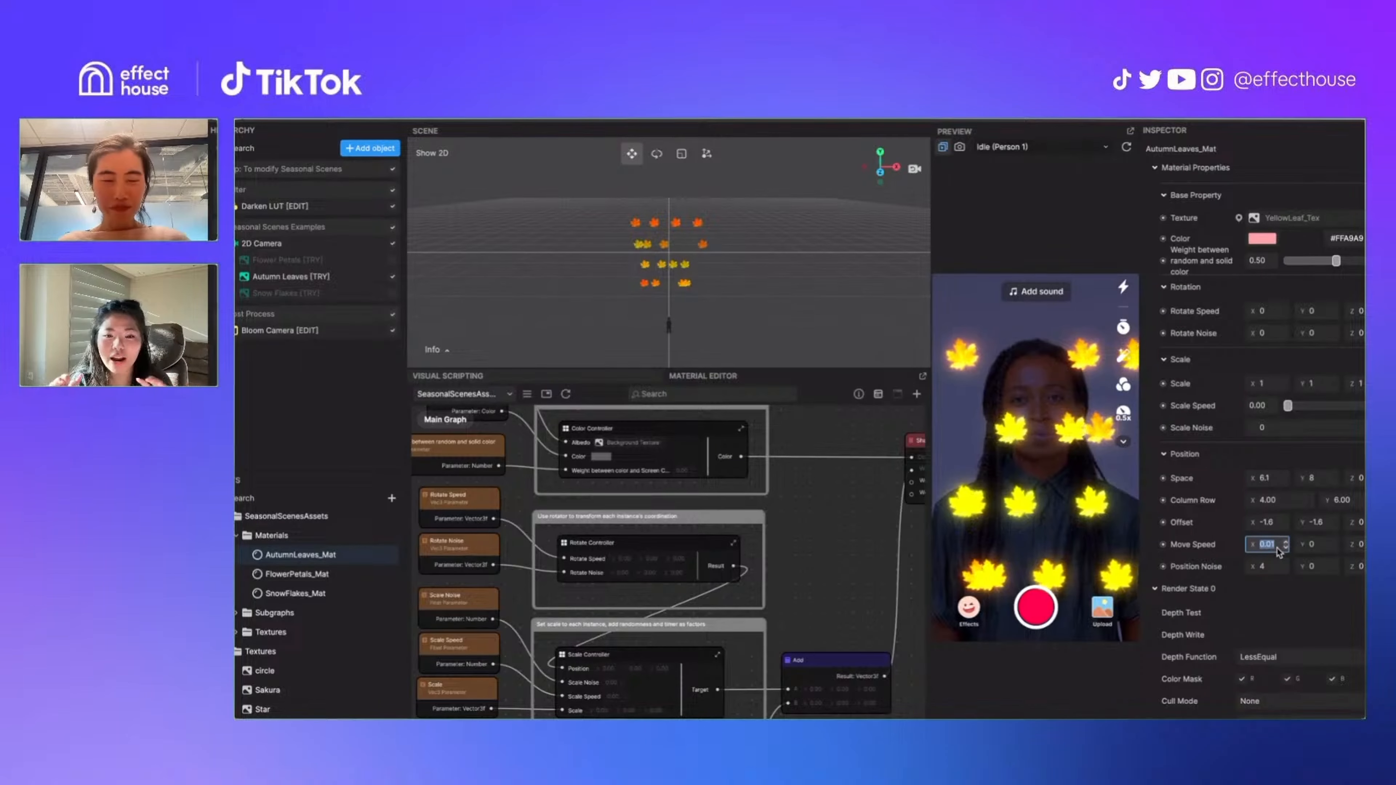
click(1268, 570)
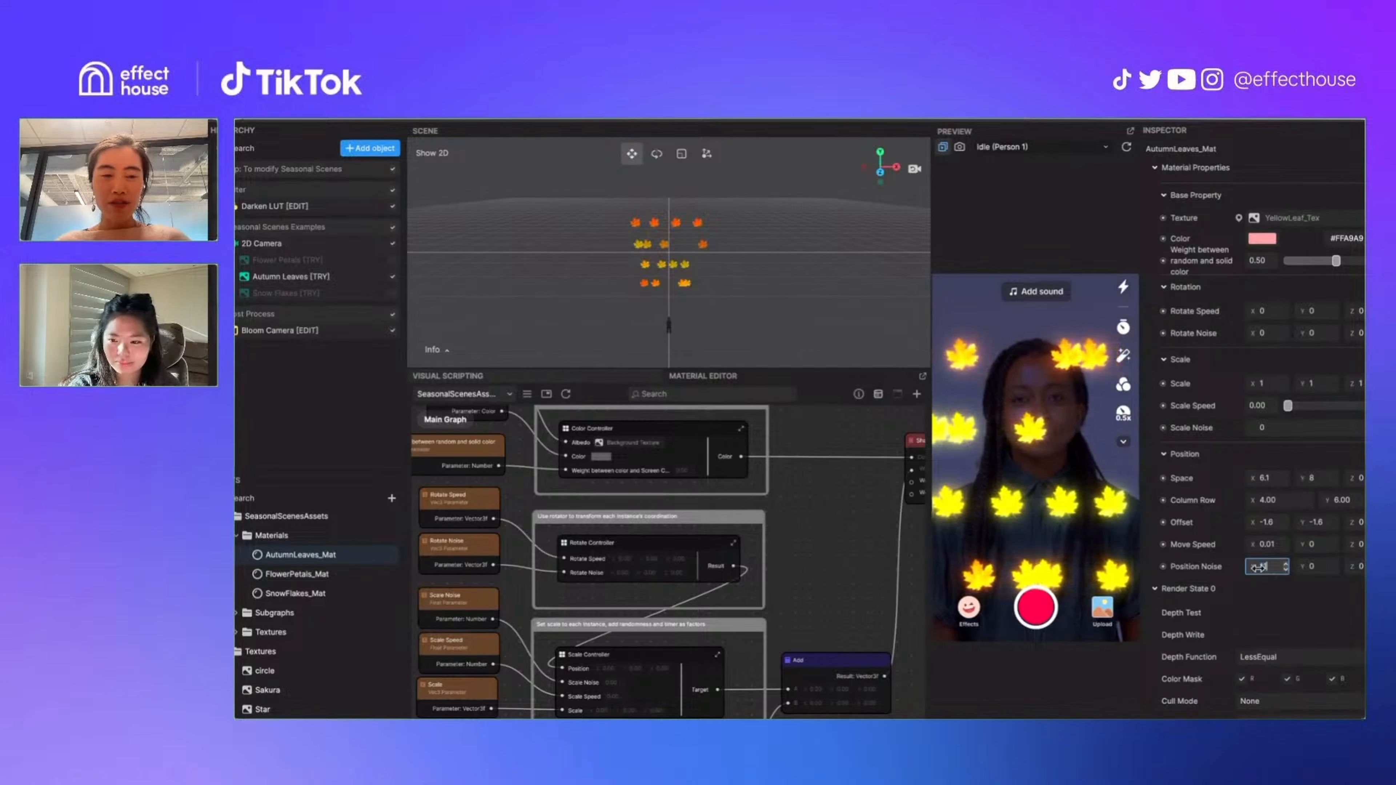
key(Return)
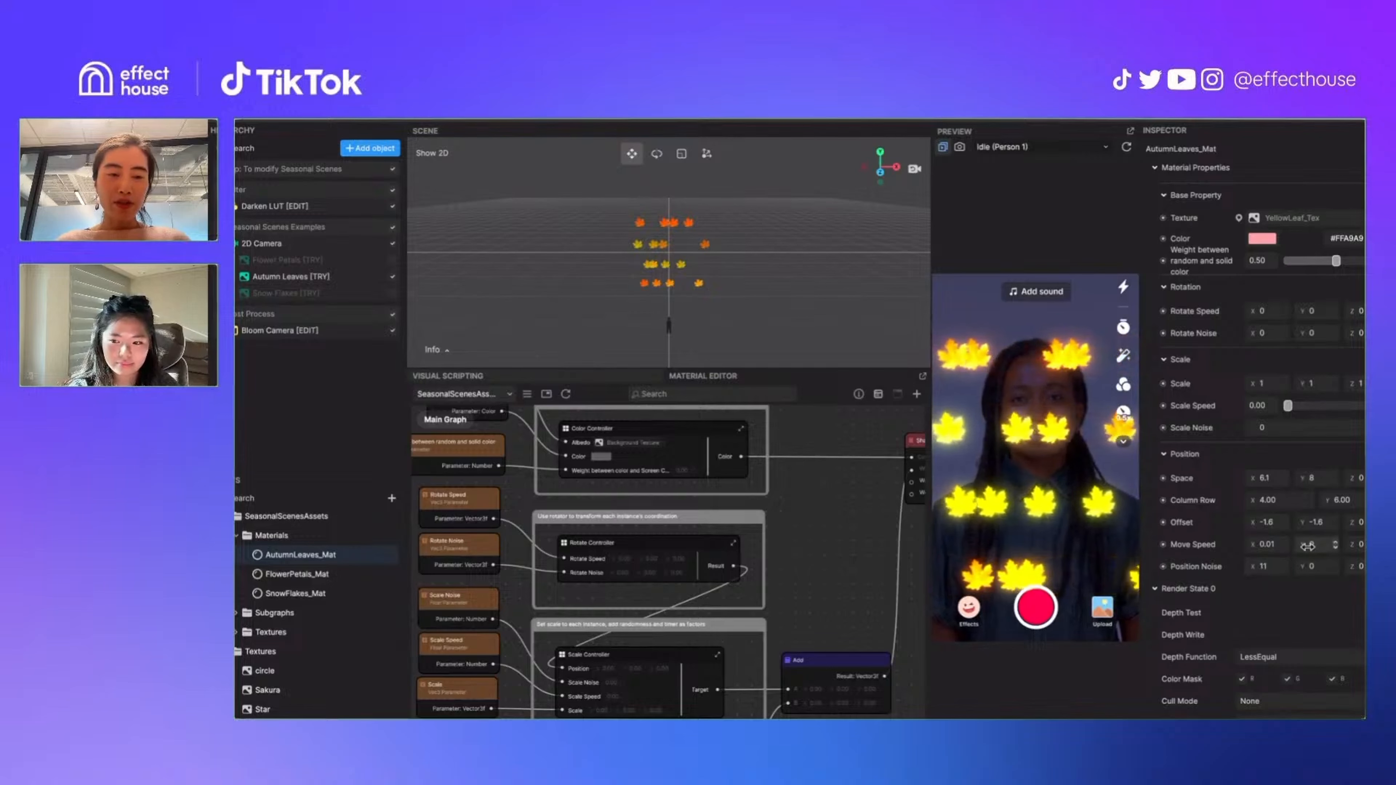
Make the leaves fall with a Move Speed Y of -0.1 and scatter them vertically with a Position Noise Y of 4
click(1319, 545)
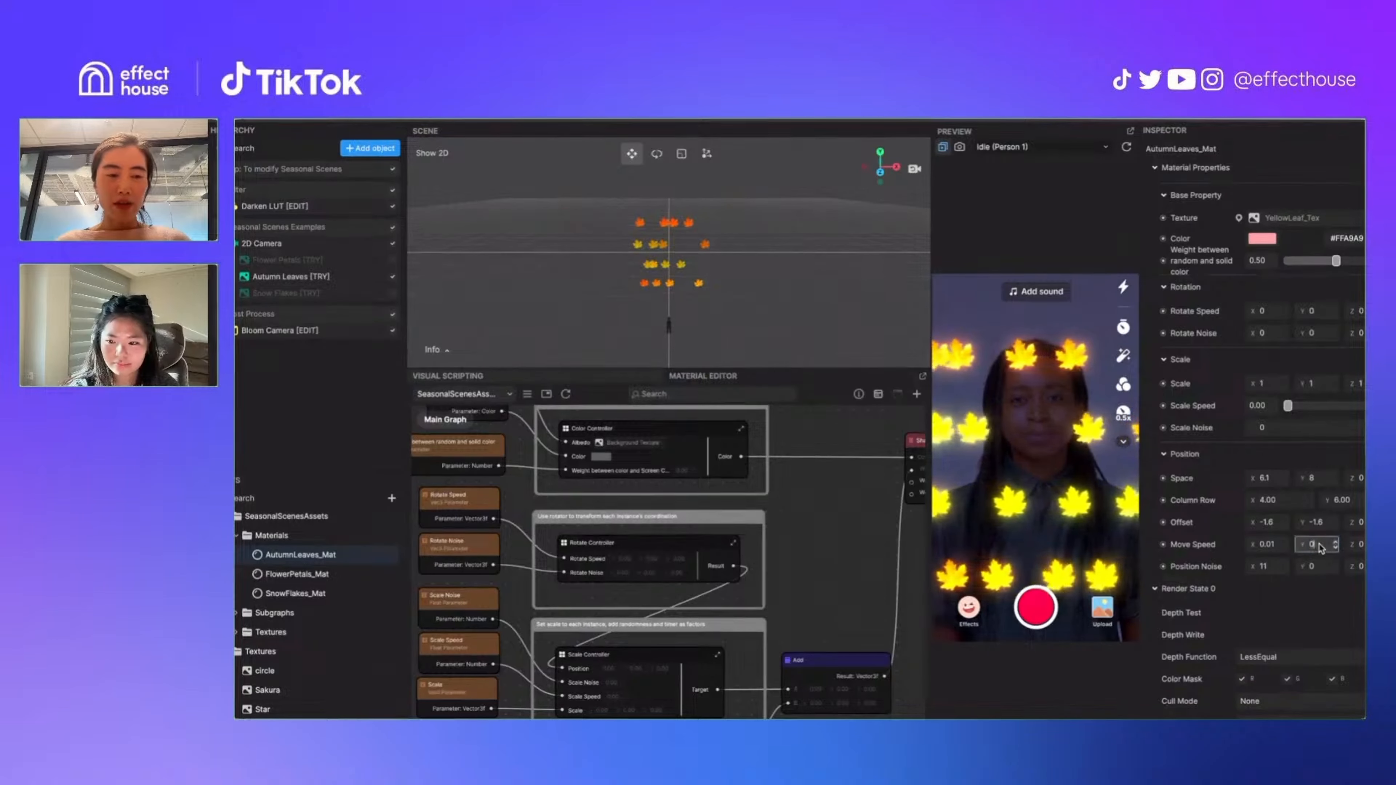
key(Return)
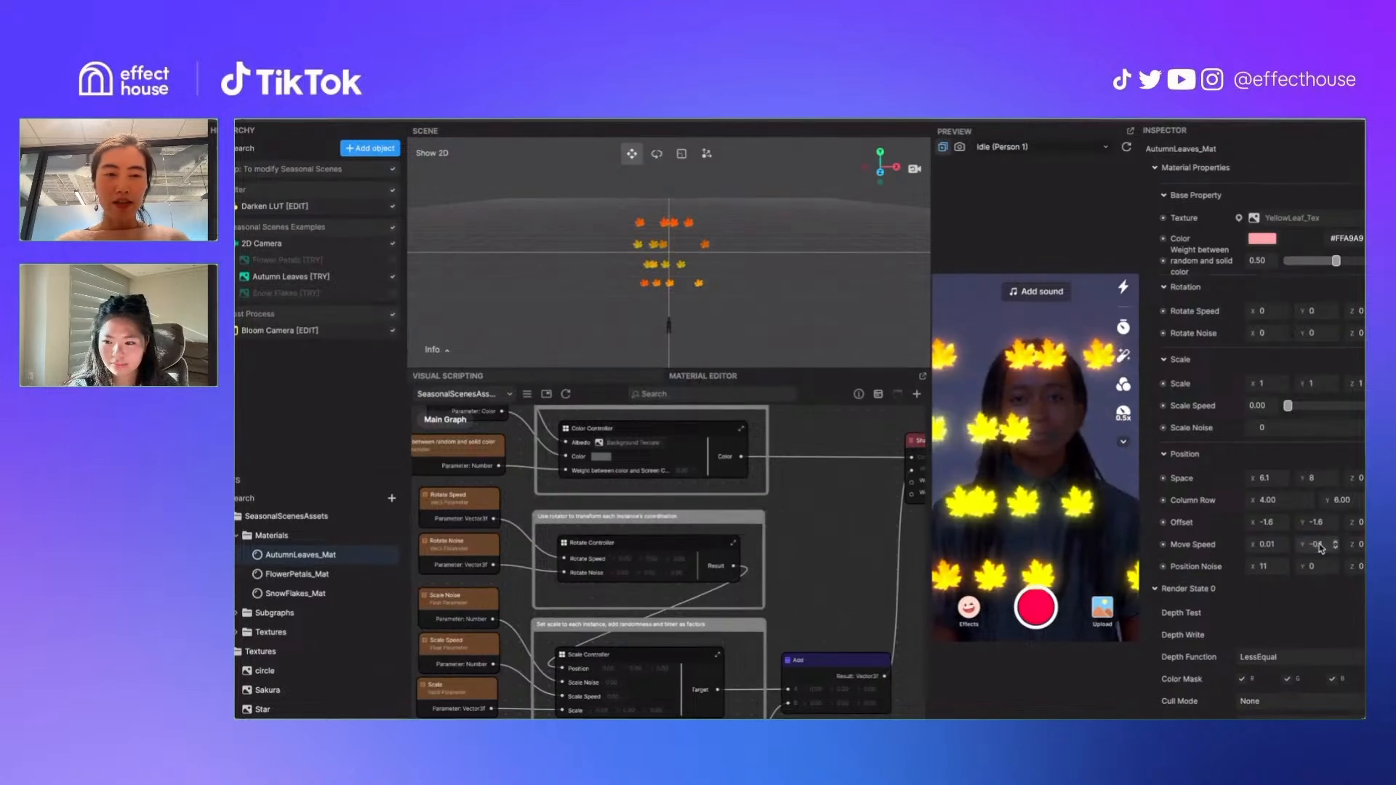
click(1330, 571)
text(4)
key(Return)
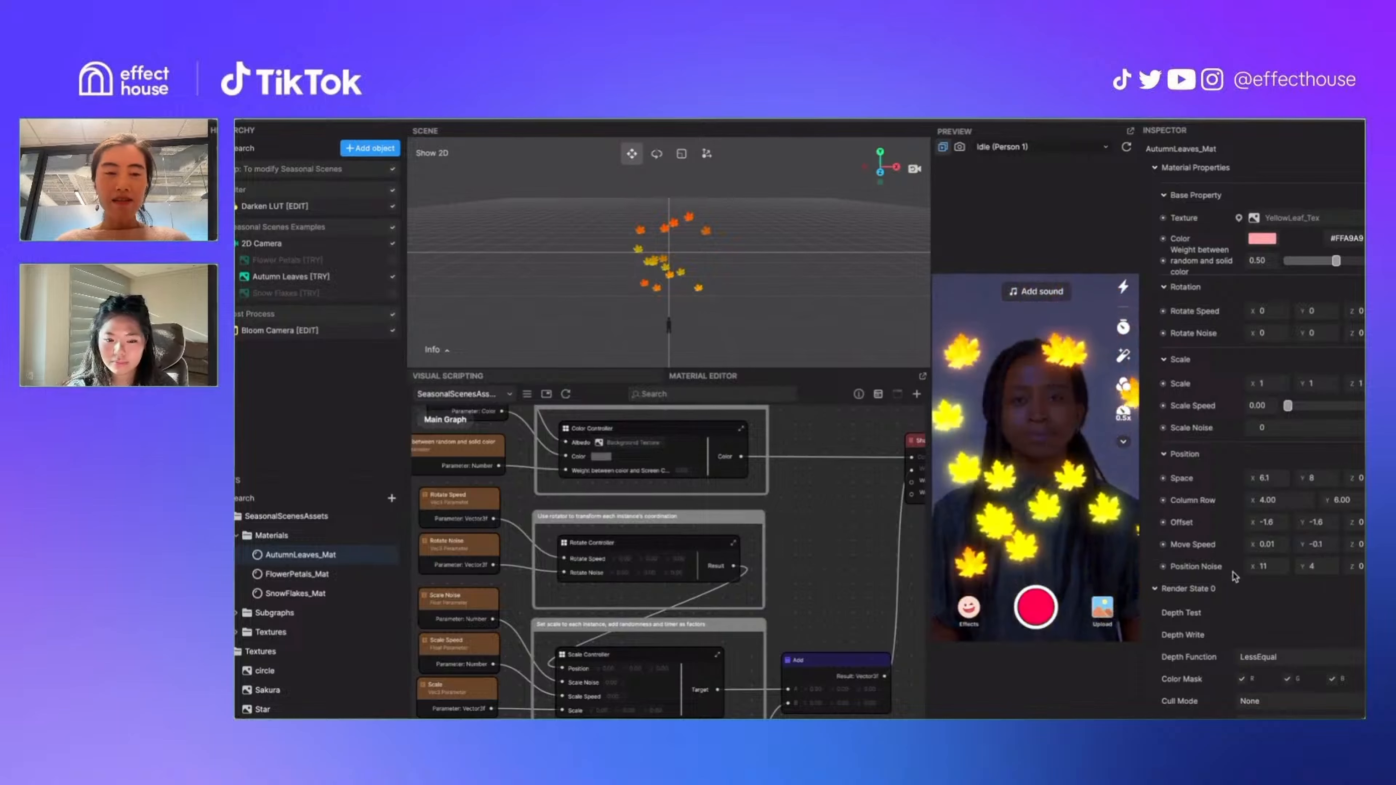
Reset the leaves' Move Speed and Position Noise to 0 on X and Y, and increase Space Y to 8.3
double_click(1269, 567)
text(0)
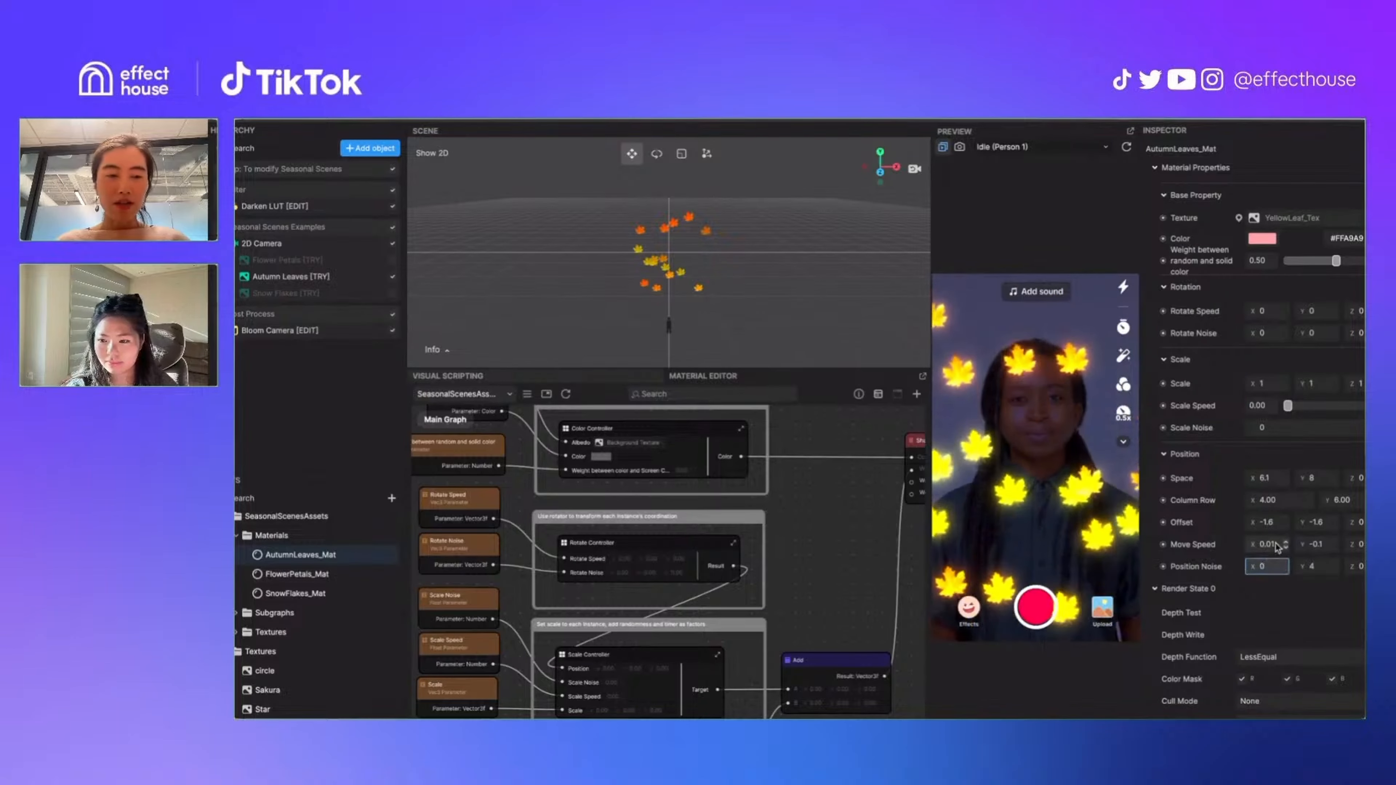
double_click(1269, 544)
text(0)
key(Tab)
text(0)
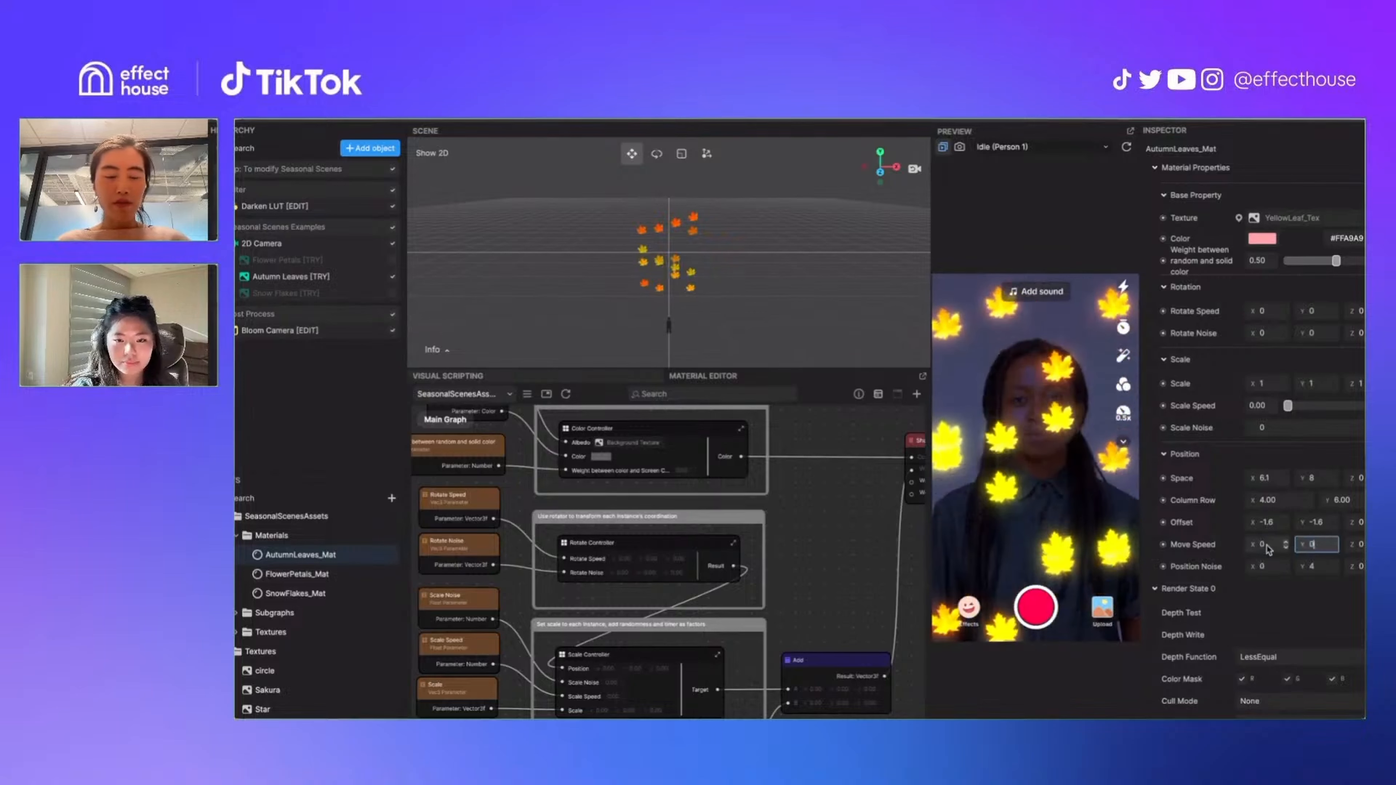
drag(1318, 567, 1271, 570)
text(0)
key(Return)
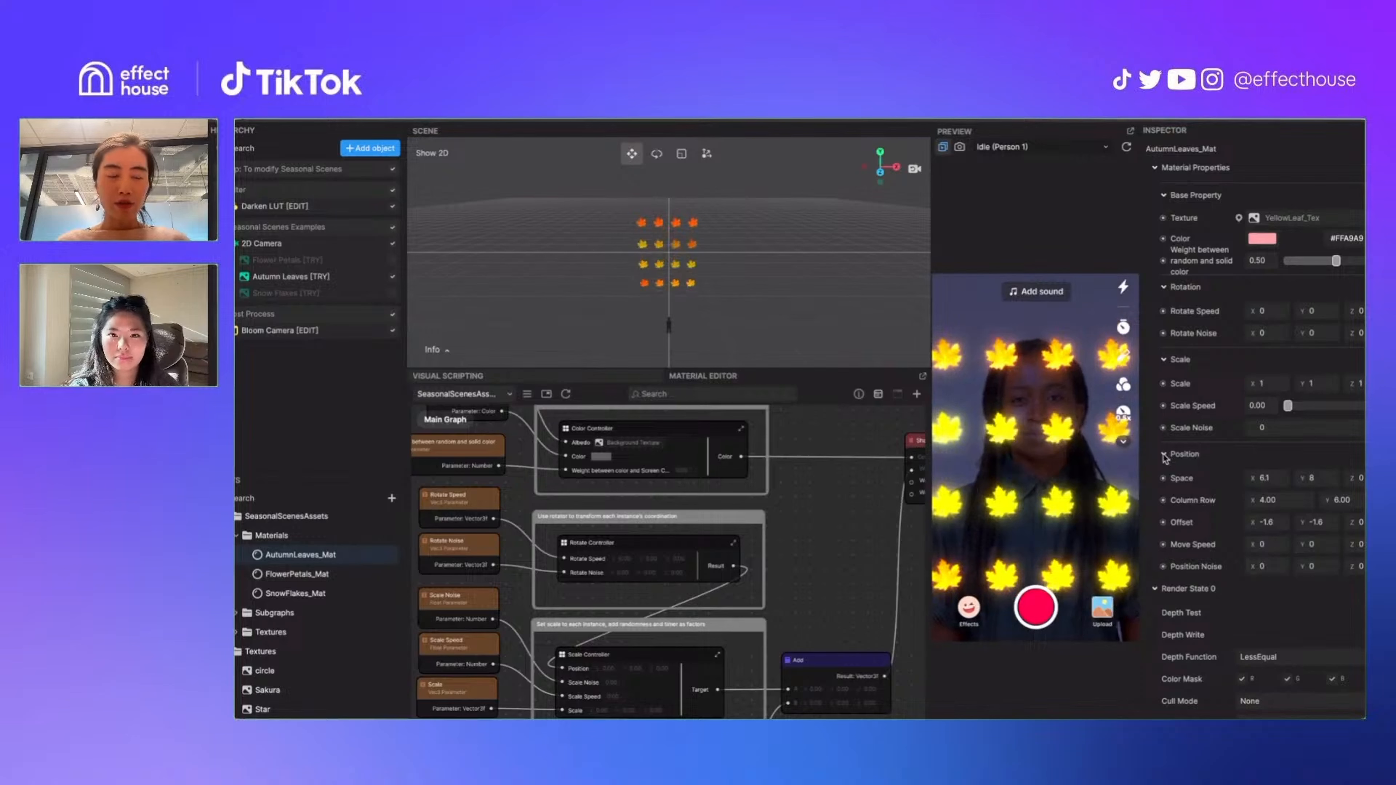
drag(1305, 480, 1318, 488)
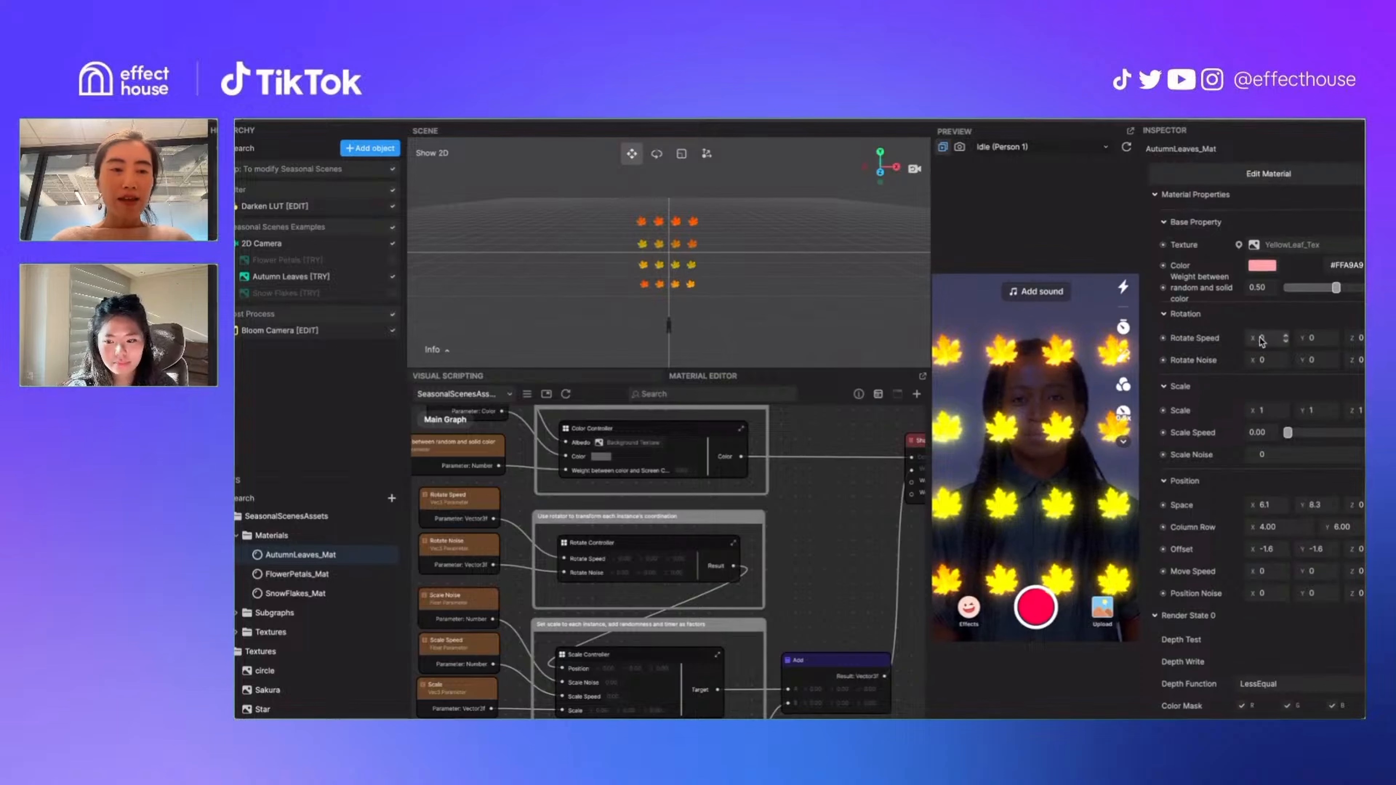
Set the leaves' Rotate Speed X to 1.4 and their Rotate Noise X to 4
drag(1253, 339, 1270, 342)
click(1259, 360)
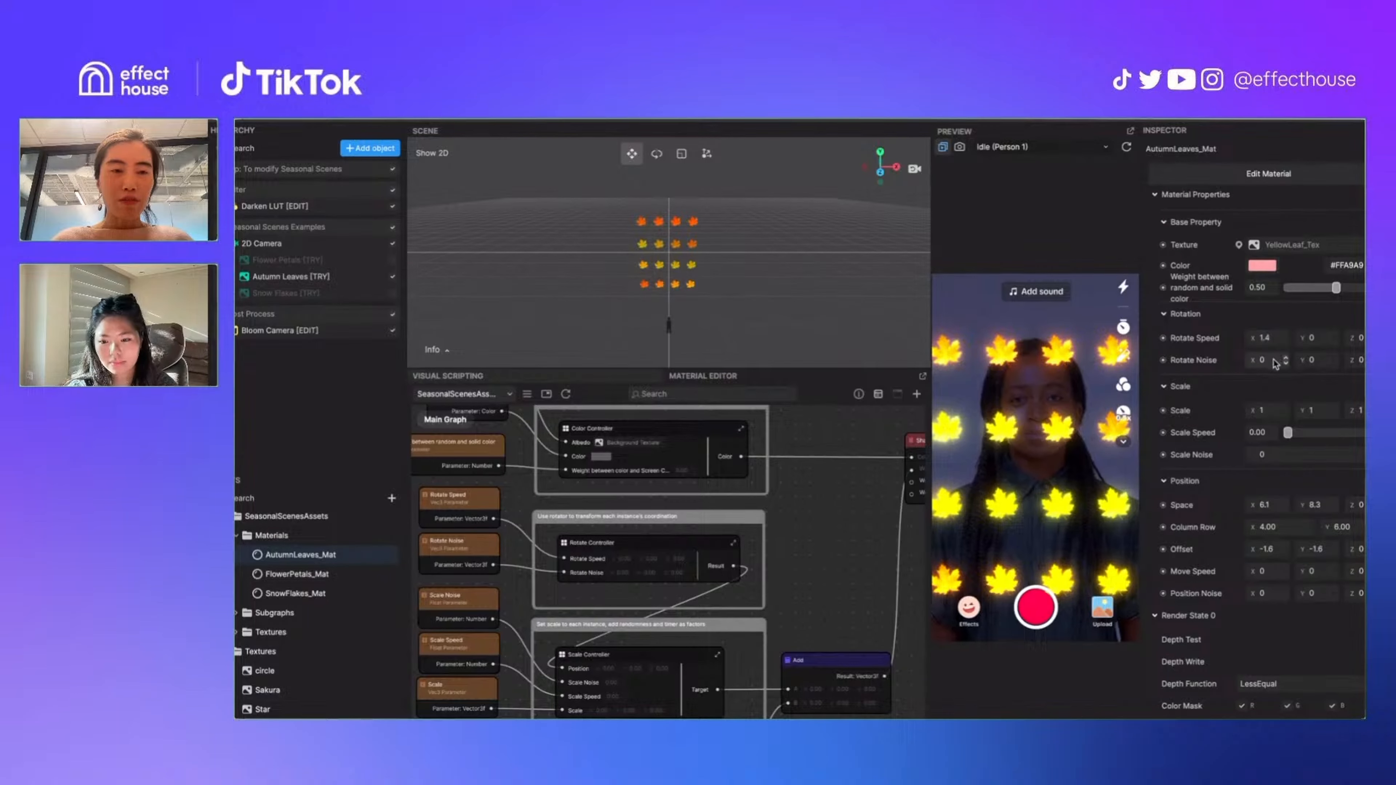
text(4)
key(Return)
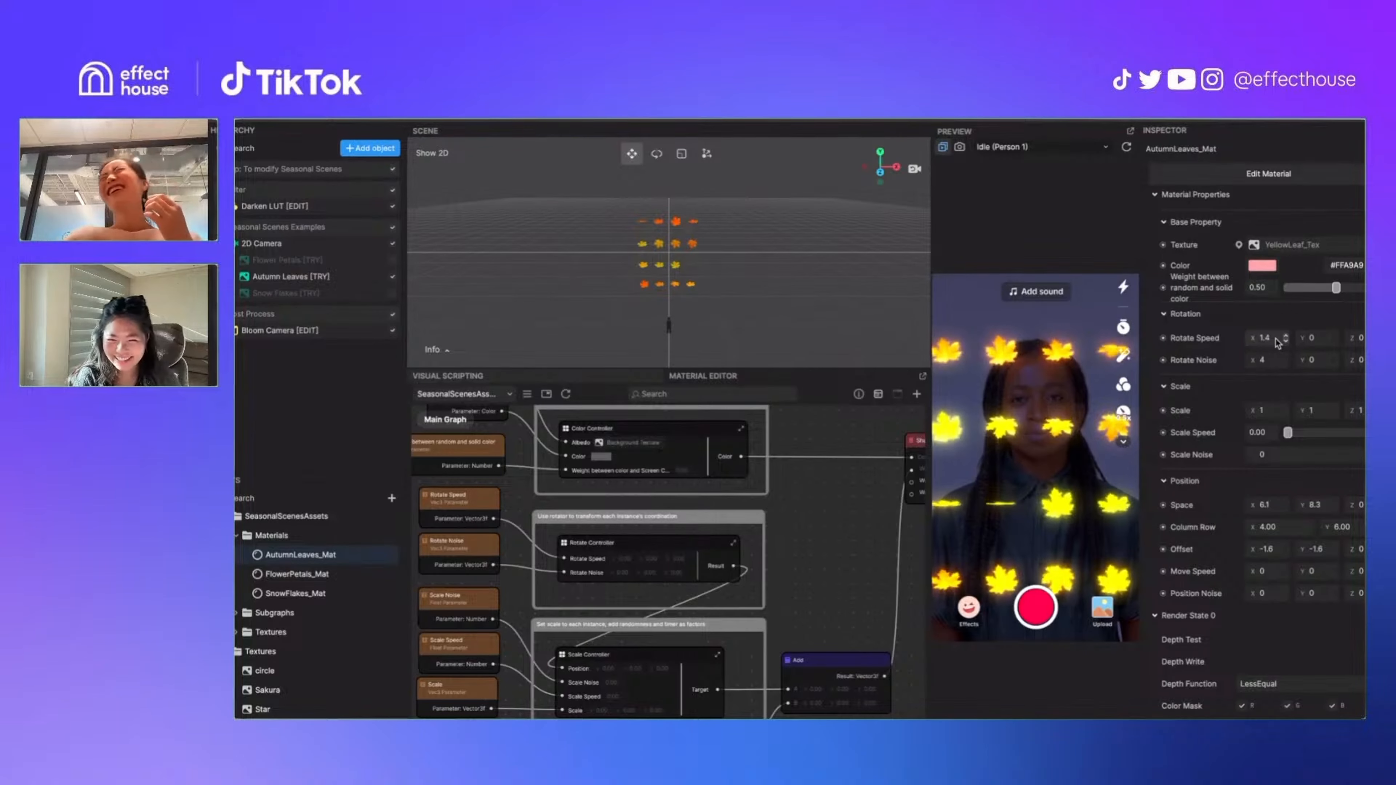
Increase the leaves' Rotate Speed to 3 on X and 4 on Y
click(1251, 341)
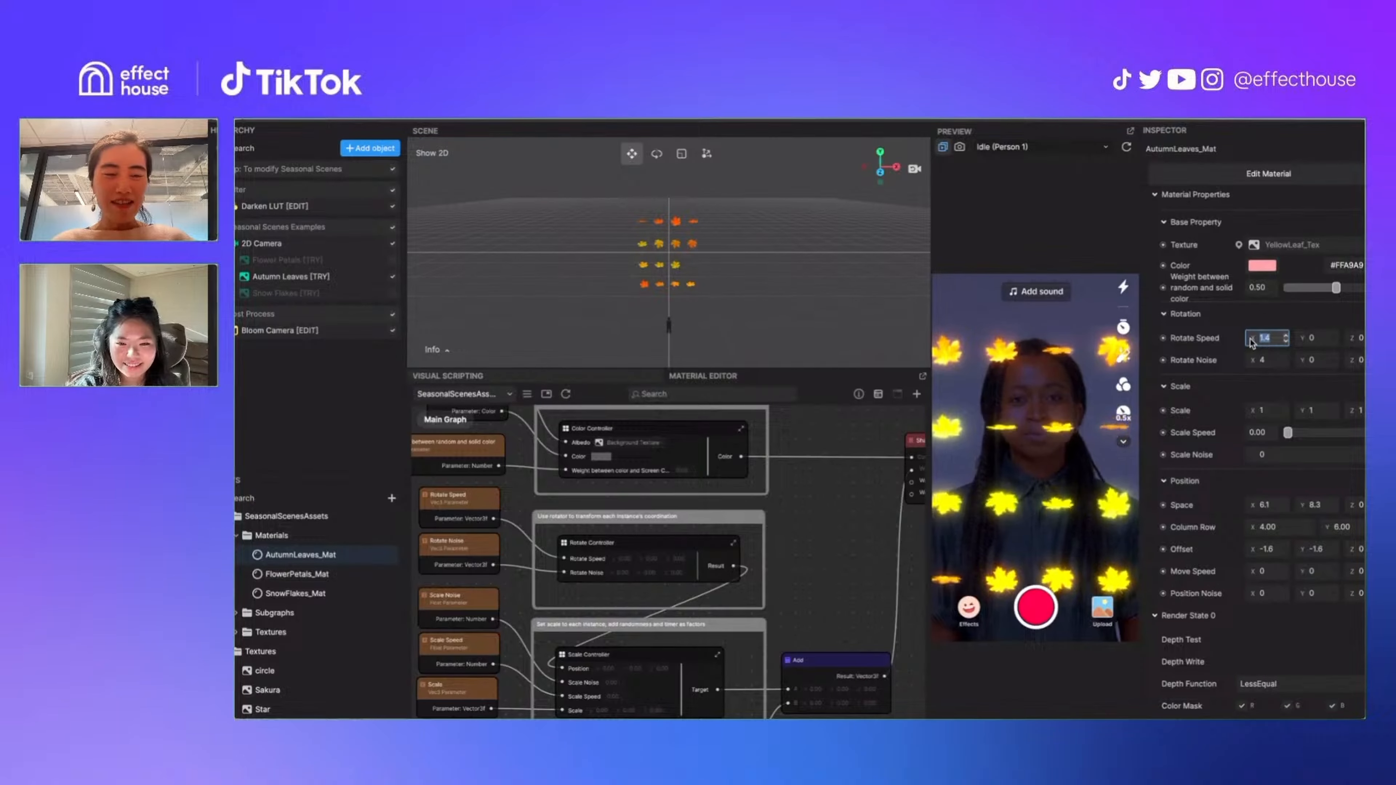
text(3)
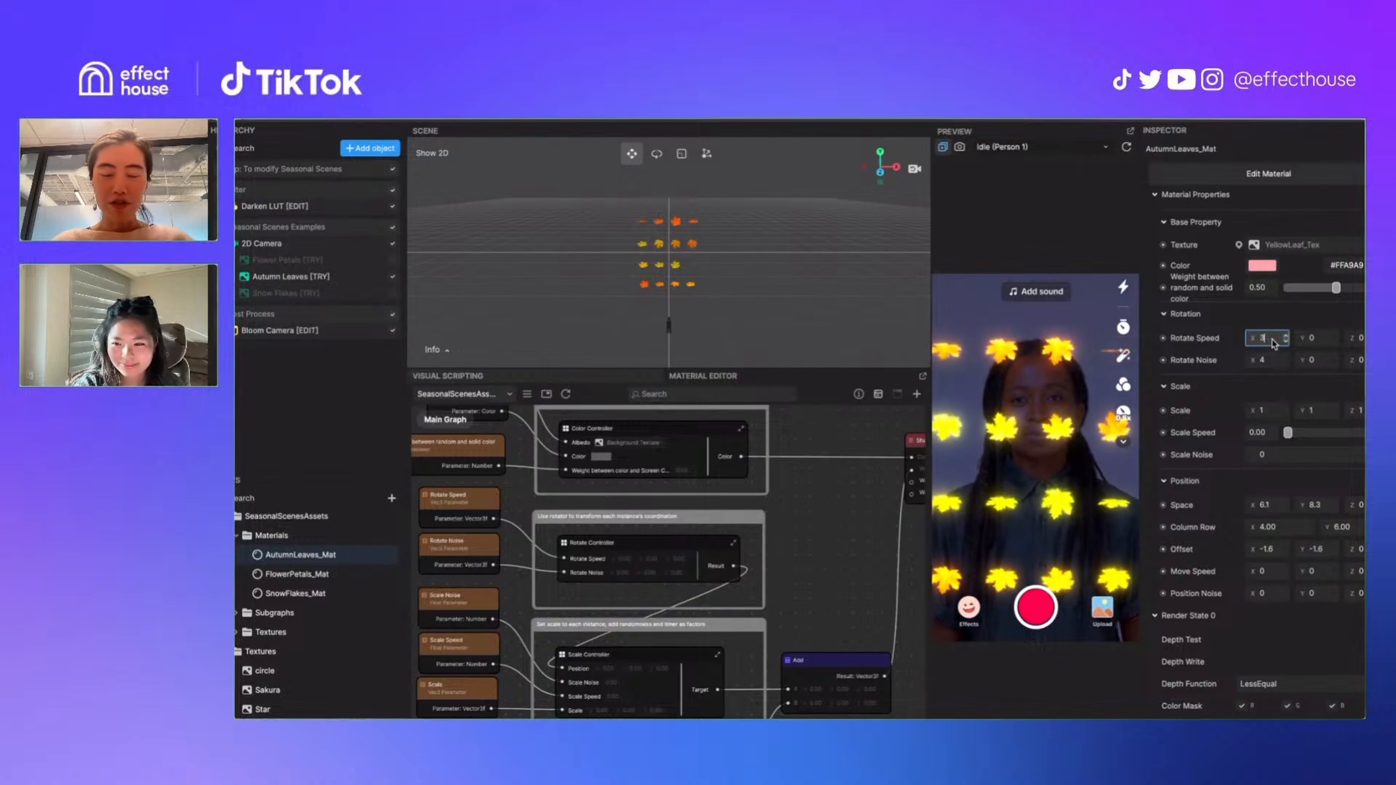
key(Return)
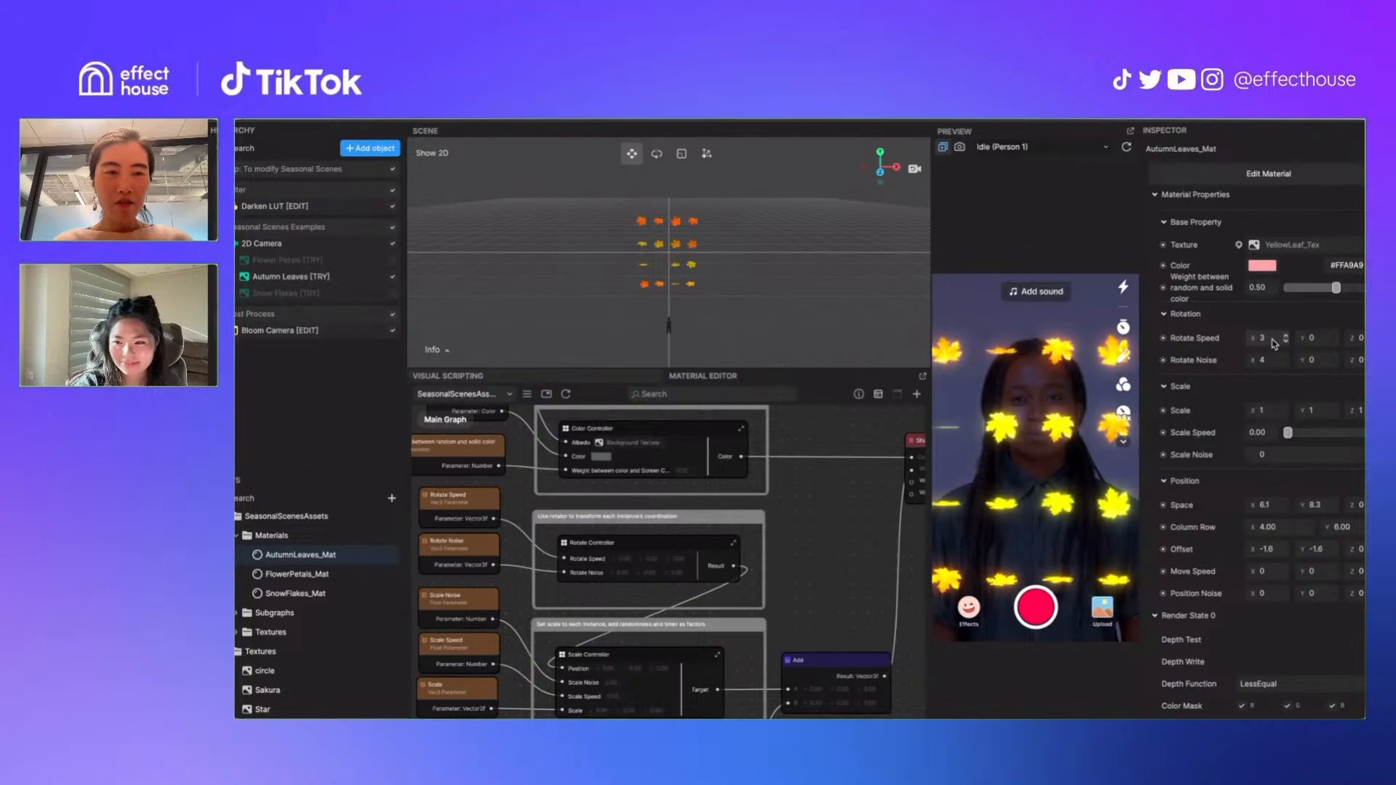
click(1317, 339)
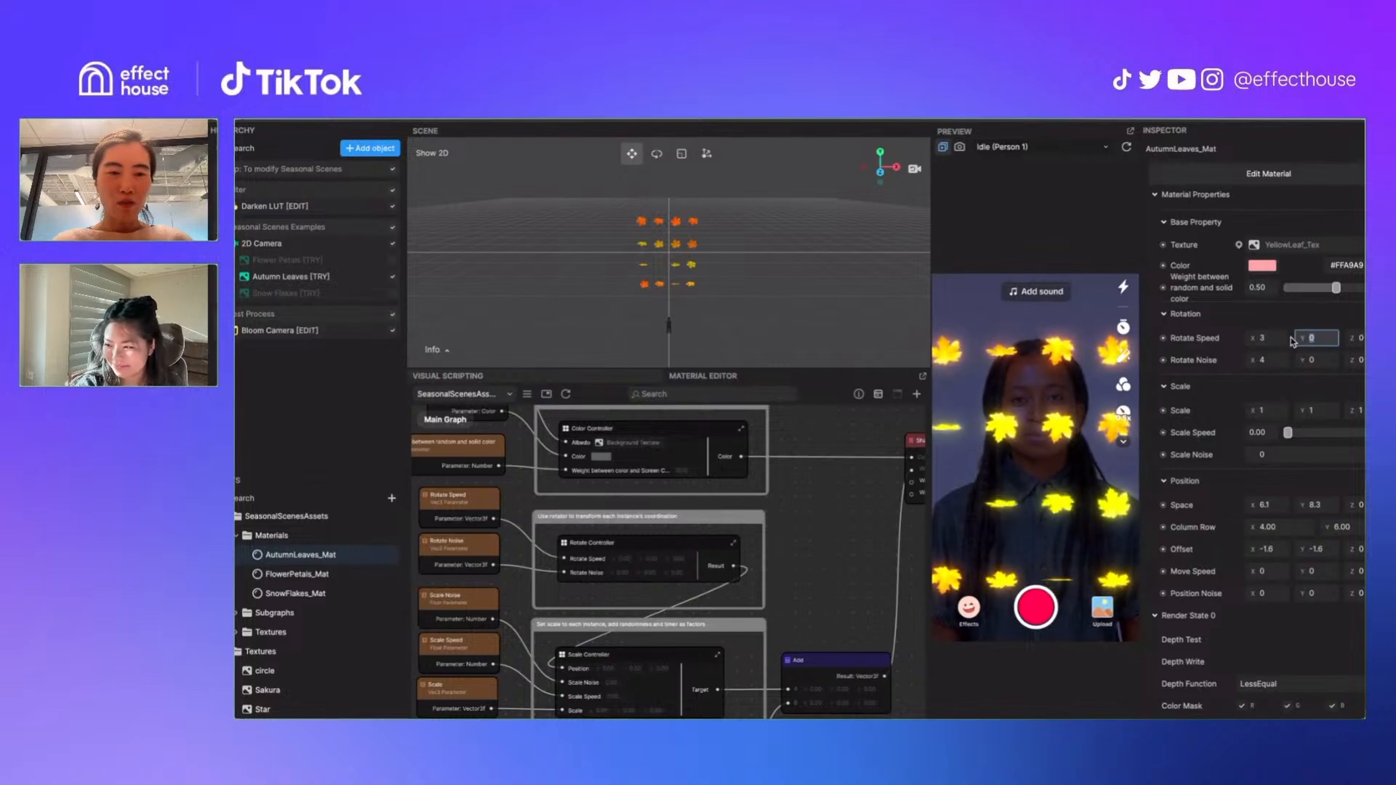
text(4)
key(Return)
Reset the leaves' Rotate Speed to 0 on both X and Y
click(1267, 338)
drag(1266, 338, 1221, 339)
text(0)
drag(1324, 338, 1259, 337)
text(0)
key(Return)
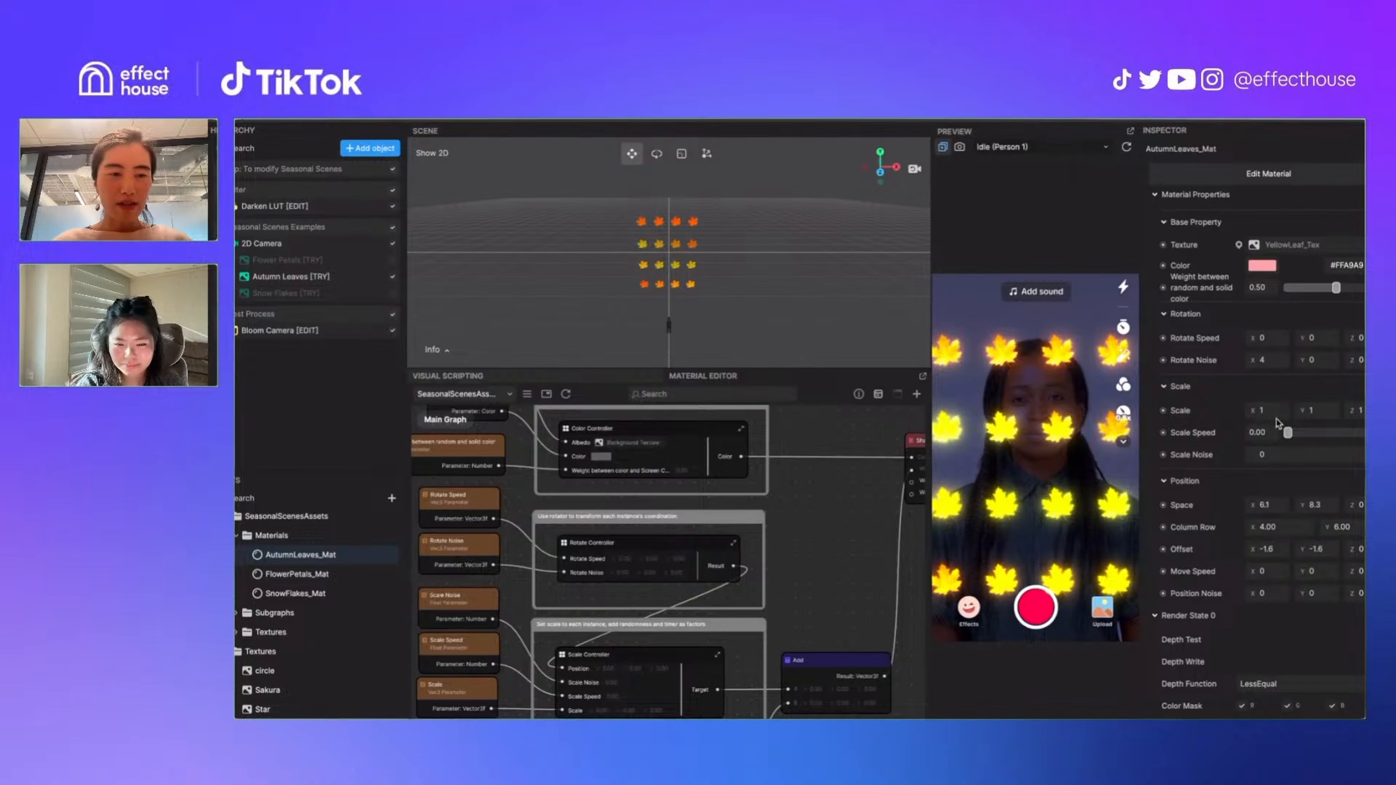
Set the leaves' Scale Speed to 0.20 and Scale Noise to 3
drag(1288, 435, 1307, 437)
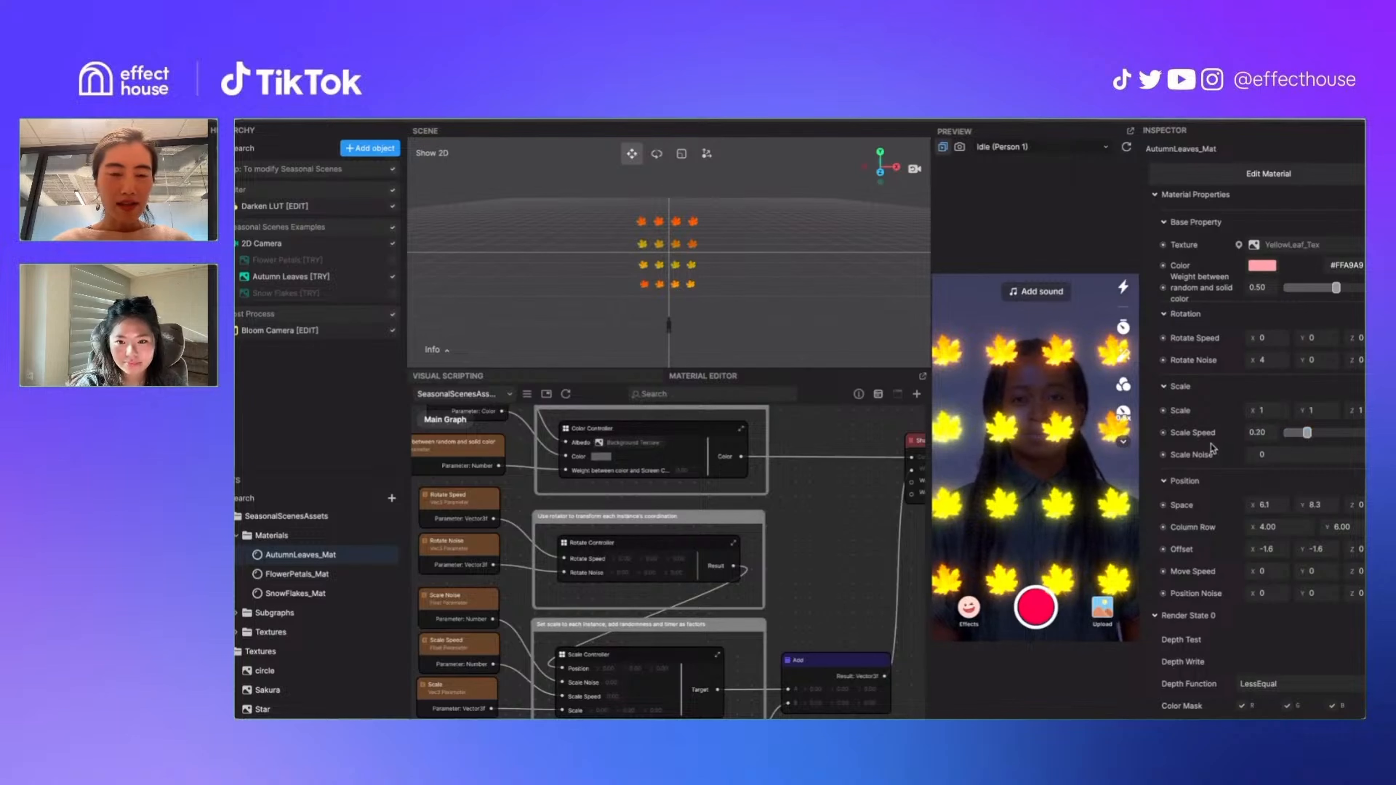
click(1246, 457)
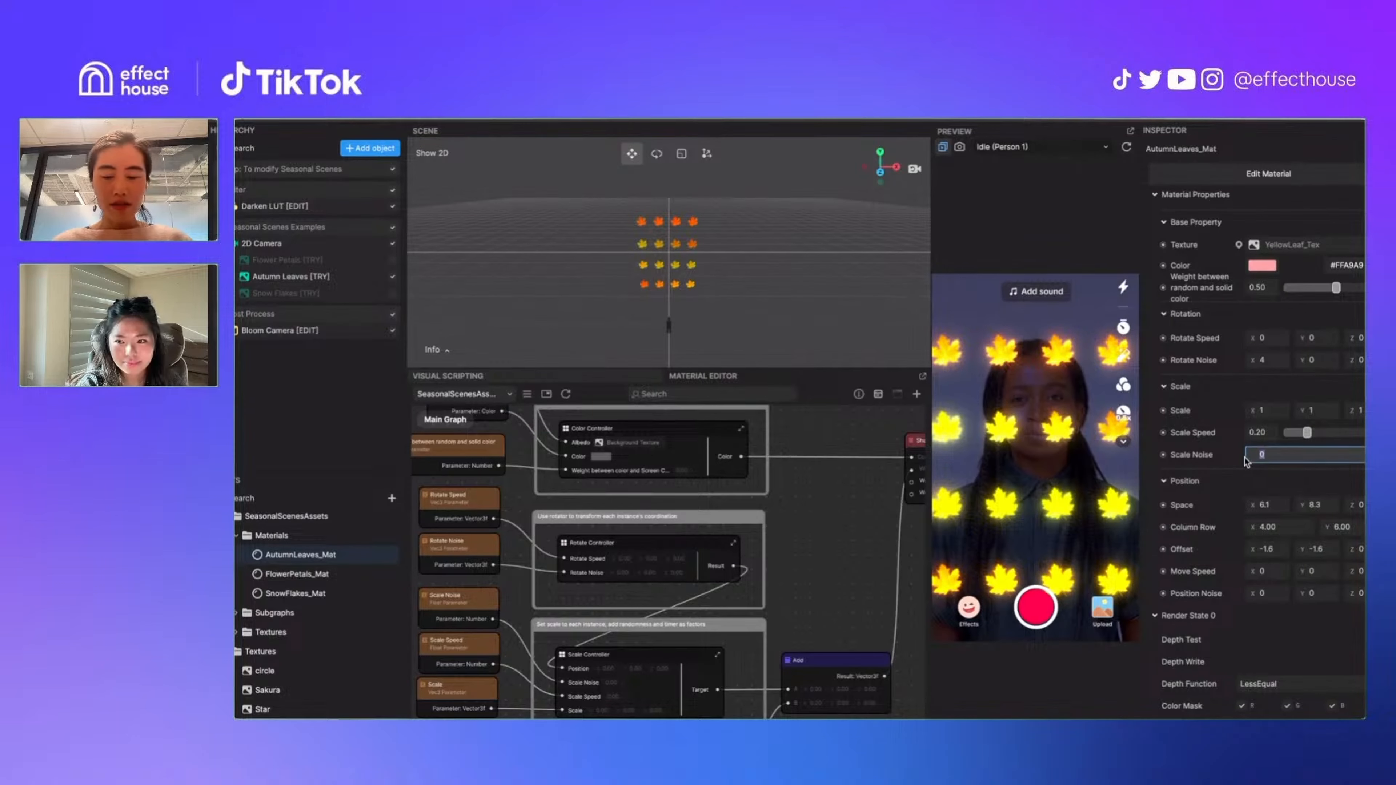
text(3)
key(Return)
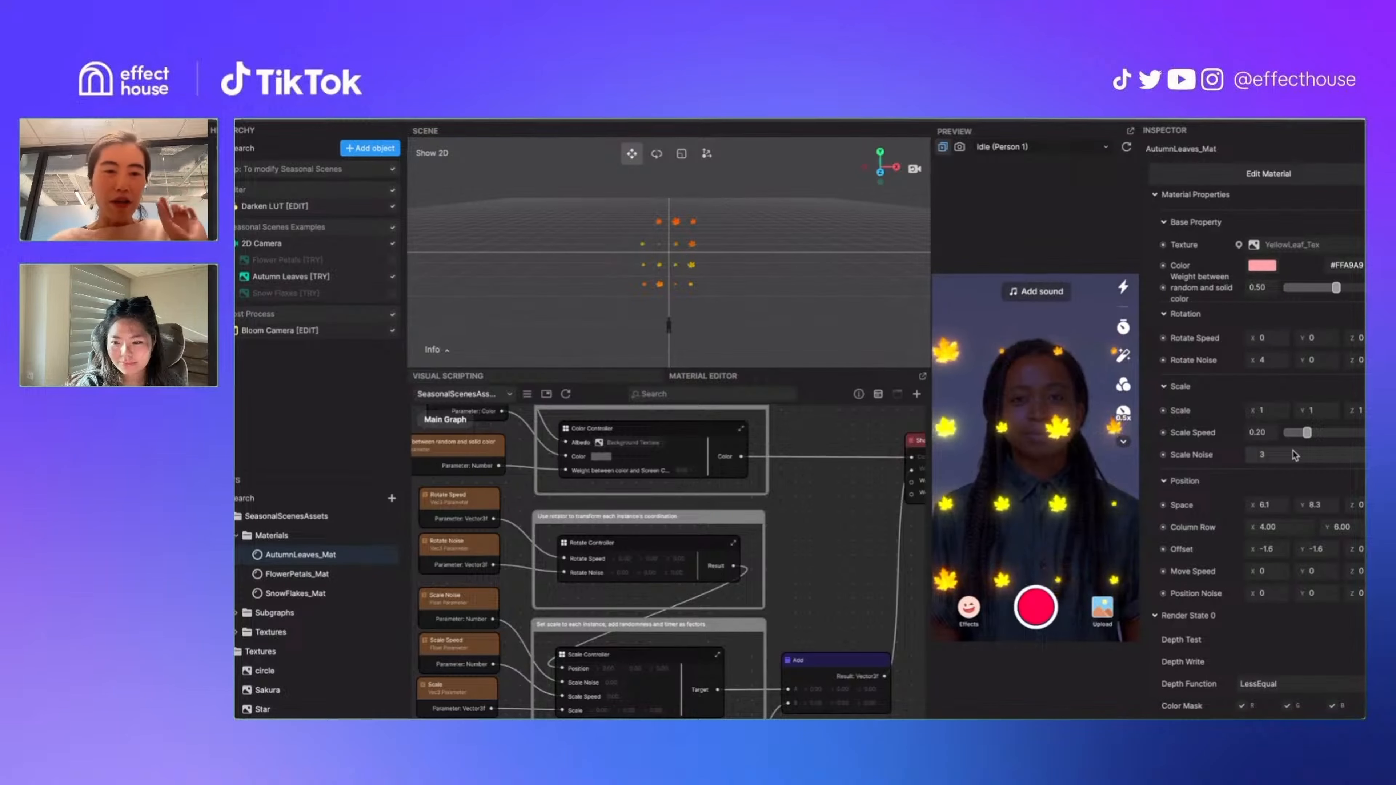
Increase the leaves' Scale Noise to 6, lower Scale Speed to 0.10, and replace their texture with circle
drag(1294, 455, 1232, 460)
text(6)
key(Return)
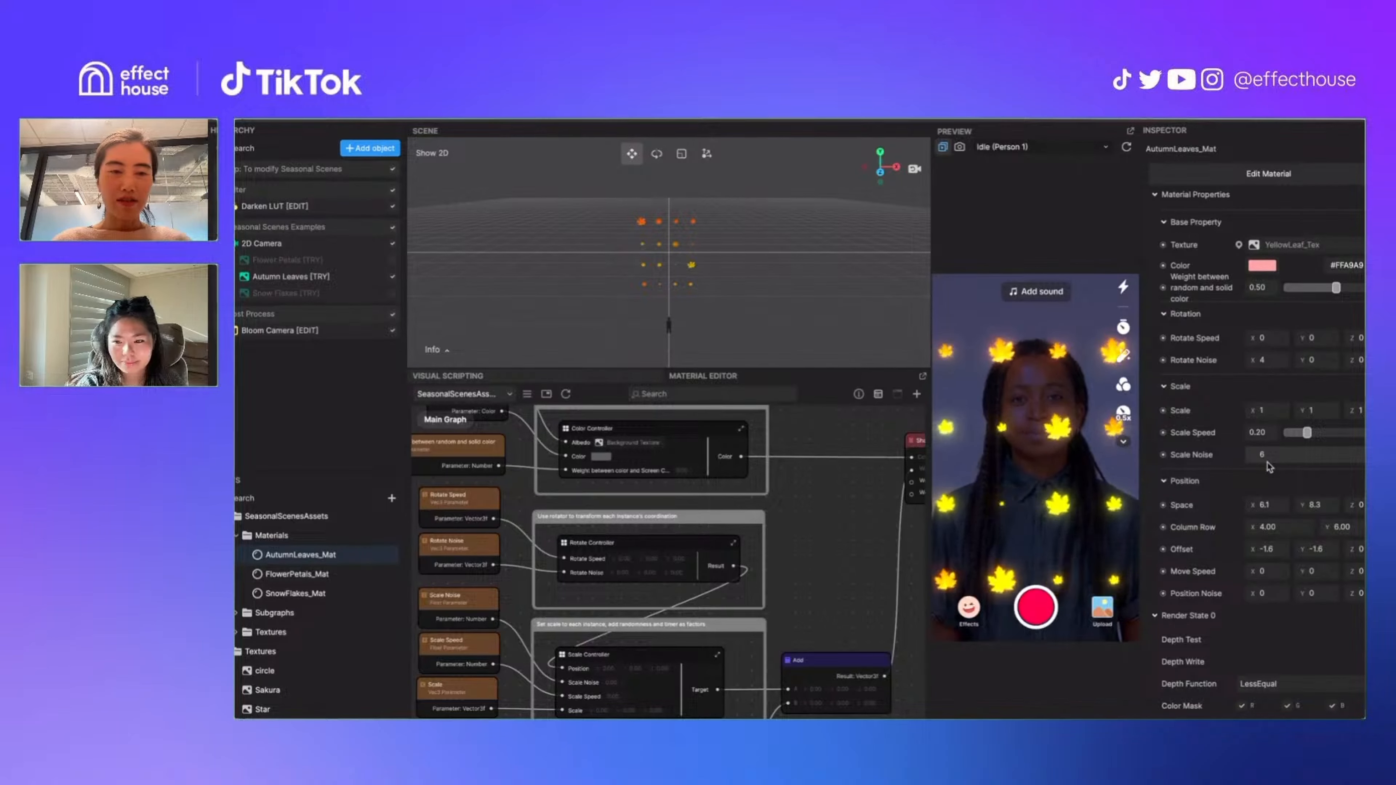
drag(1307, 433, 1295, 434)
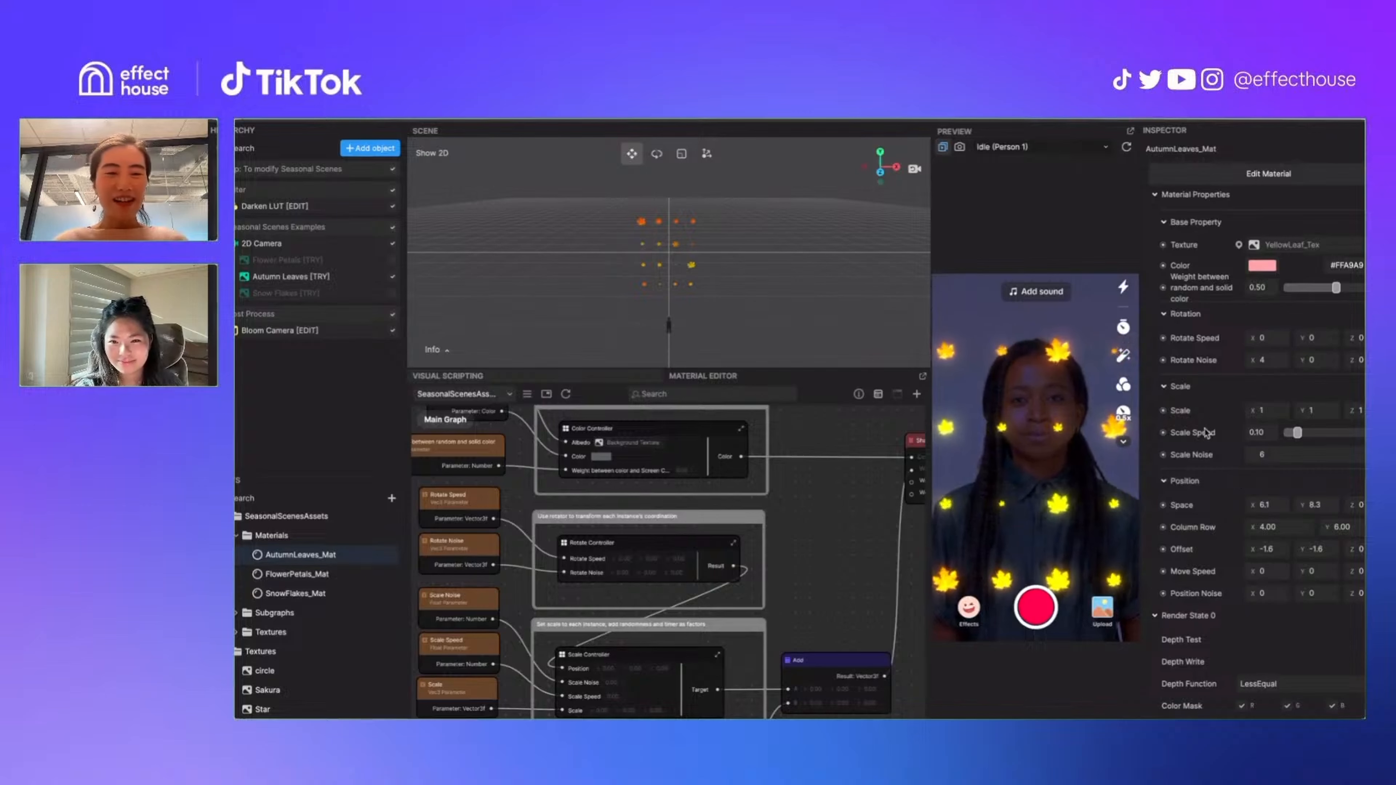
click(1163, 388)
click(1164, 388)
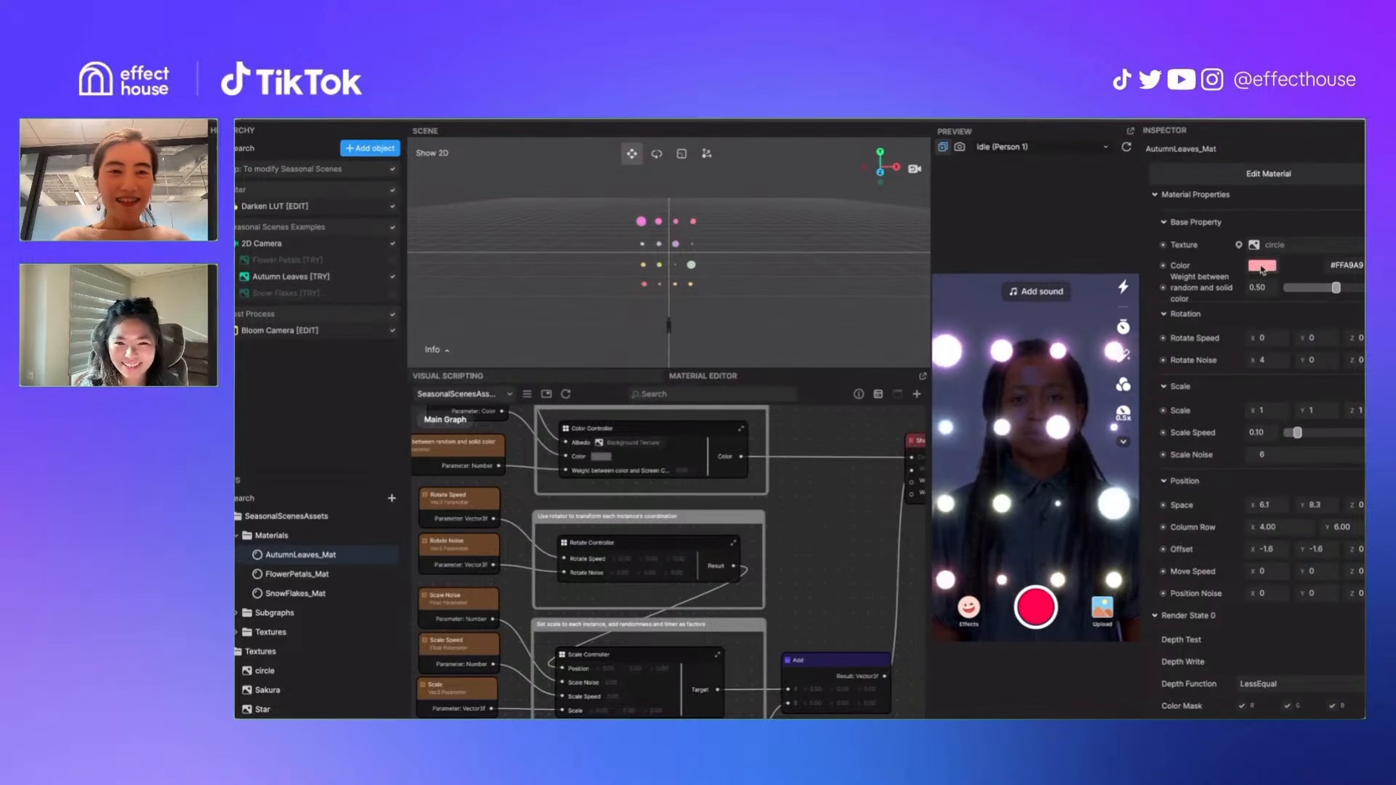
Change the particles' color to green #2ABD33 and set the weight between random and solid color to 0.70
click(1119, 358)
drag(1126, 356, 1143, 356)
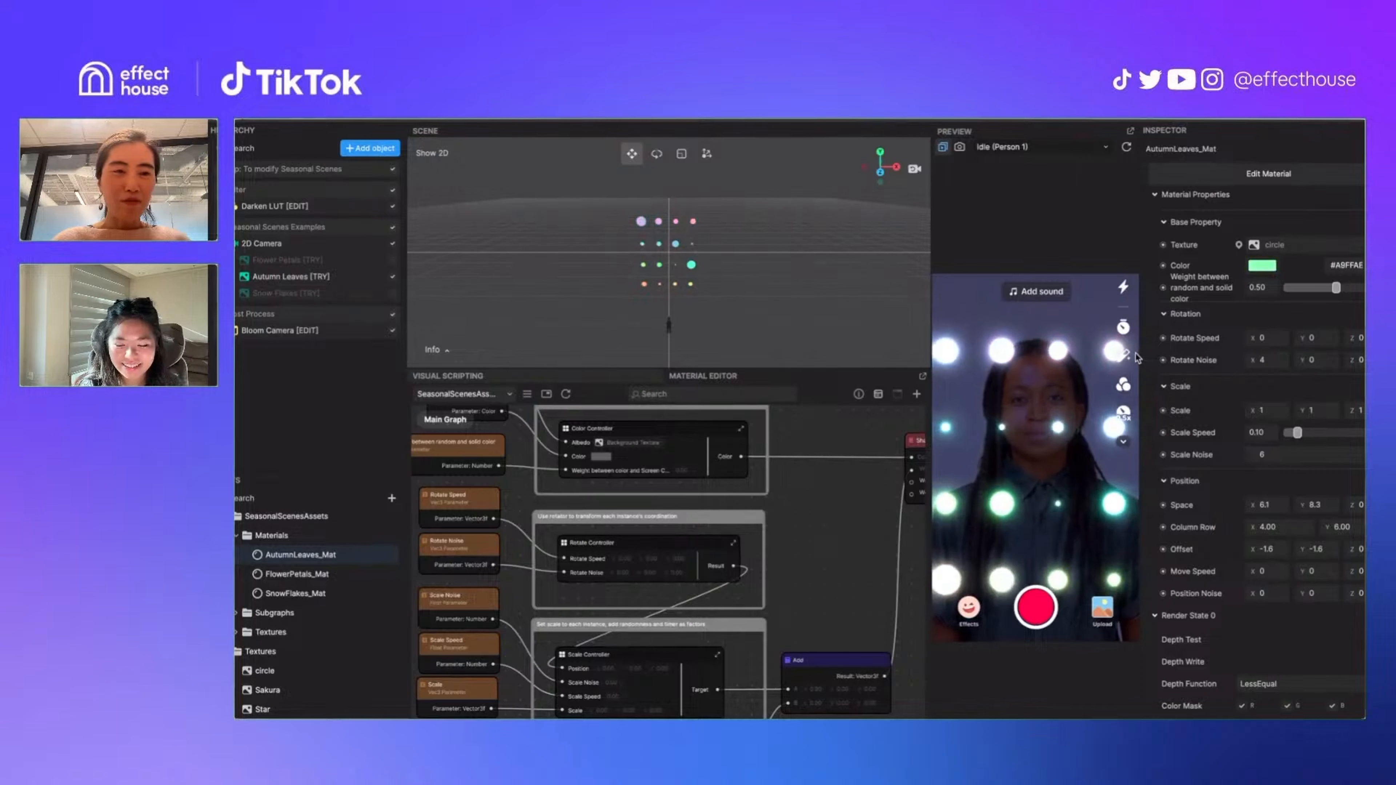
drag(1134, 176, 1165, 203)
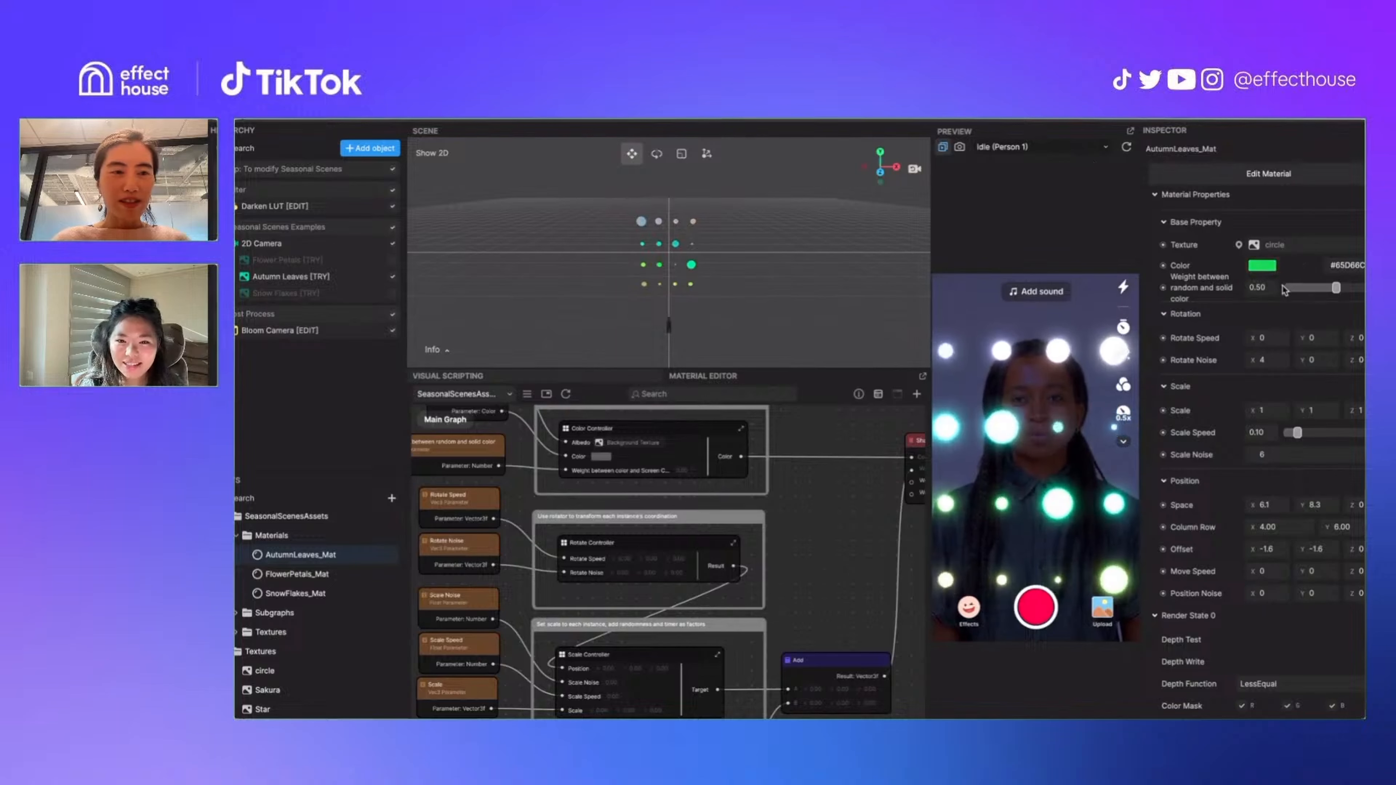
drag(1284, 290, 1365, 291)
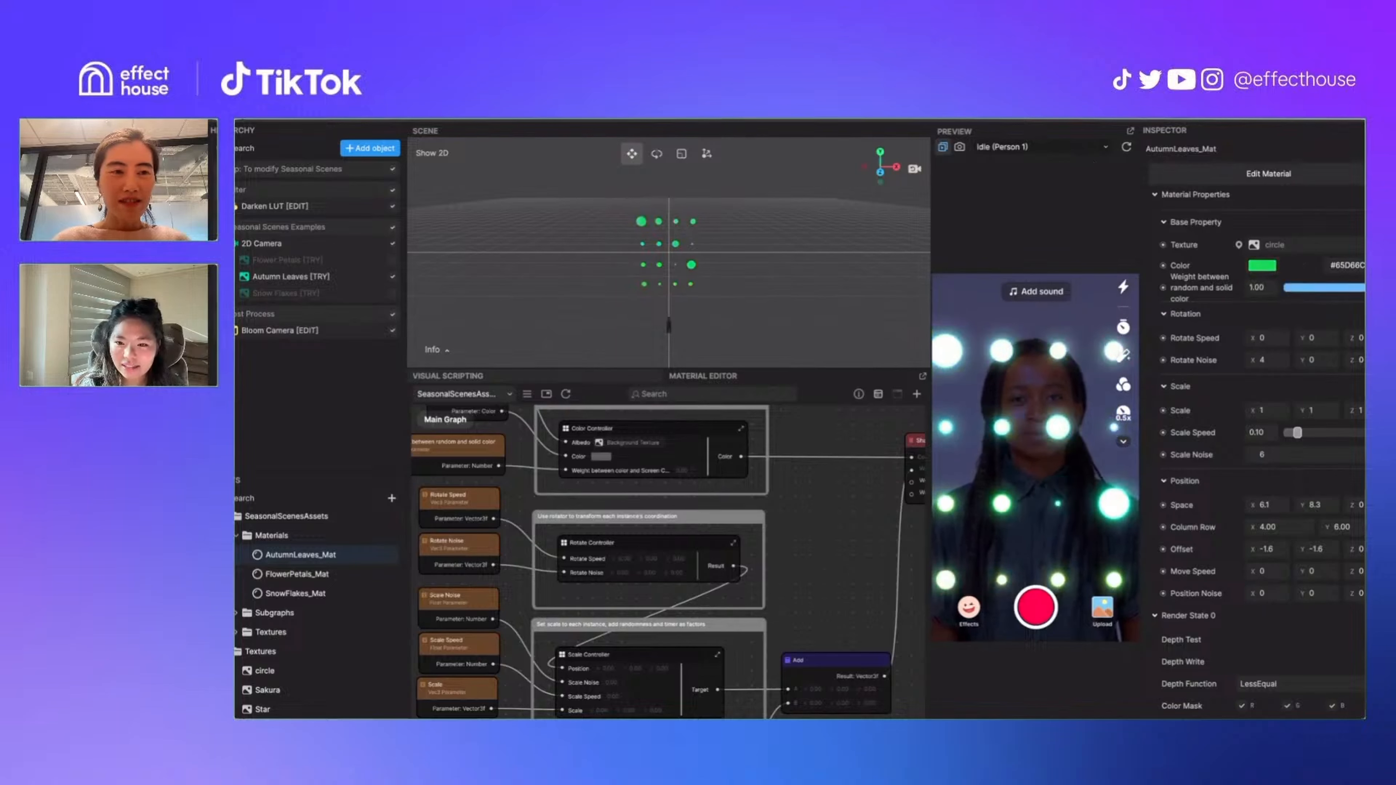
click(1355, 287)
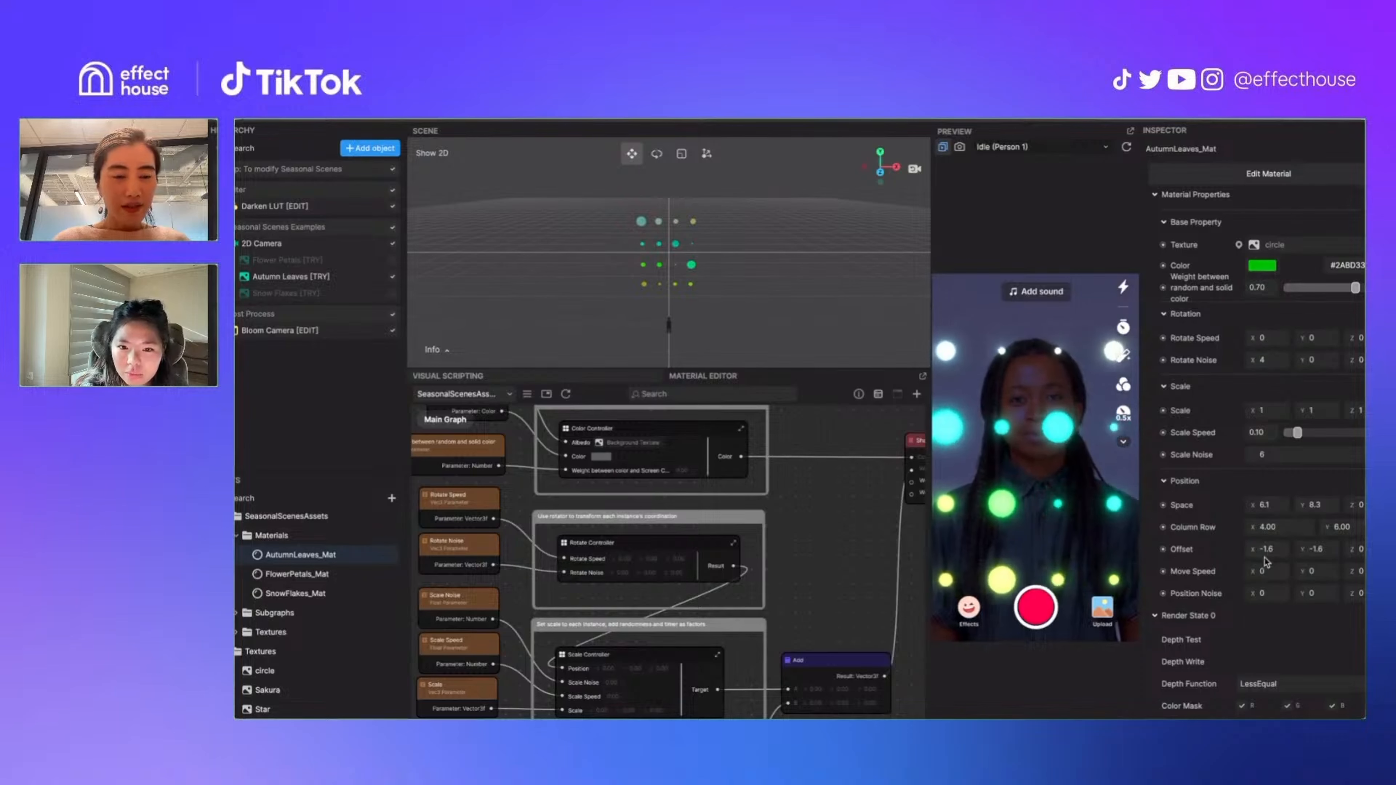
Set the particles' Move Speed X to 0.1 and Position Noise X to 3
scroll(1265, 561, down, 1)
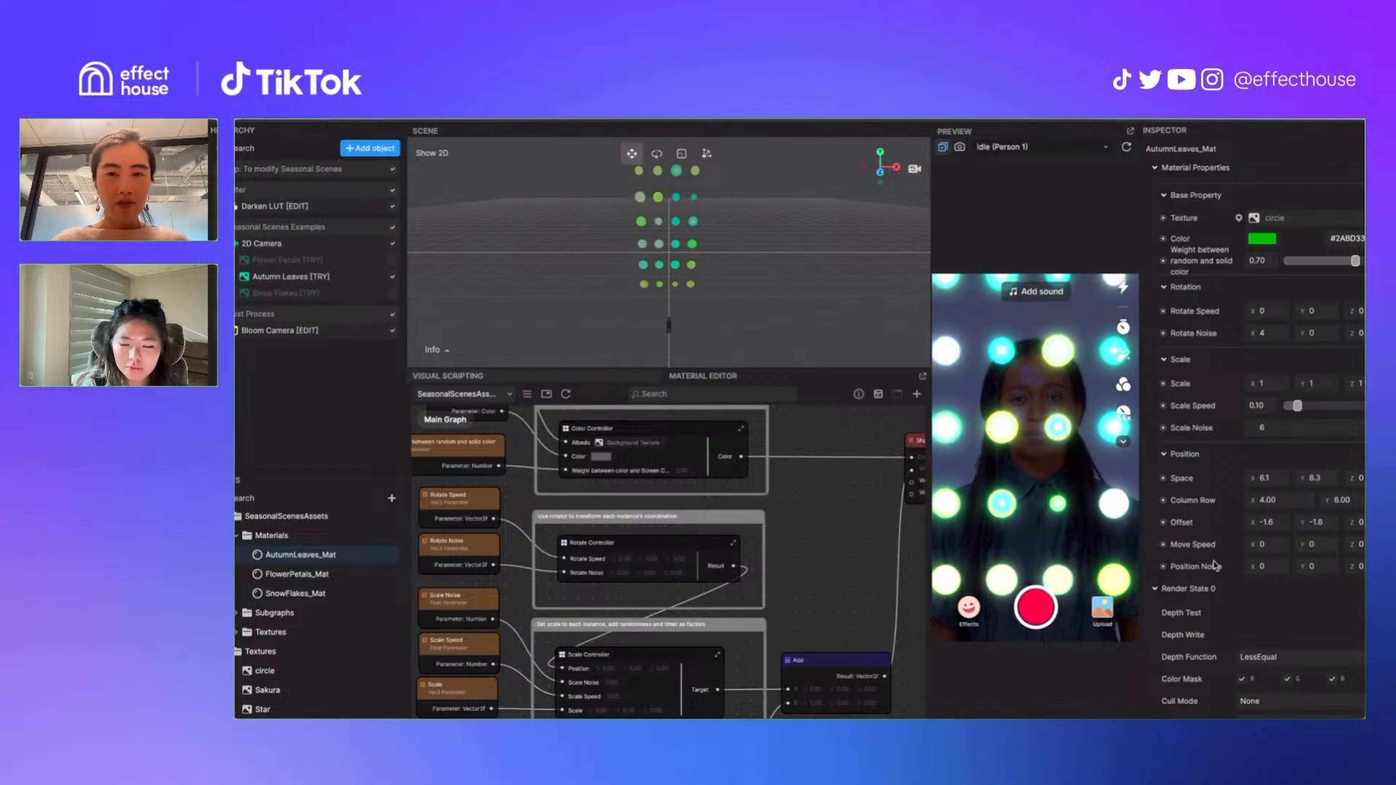
click(1264, 545)
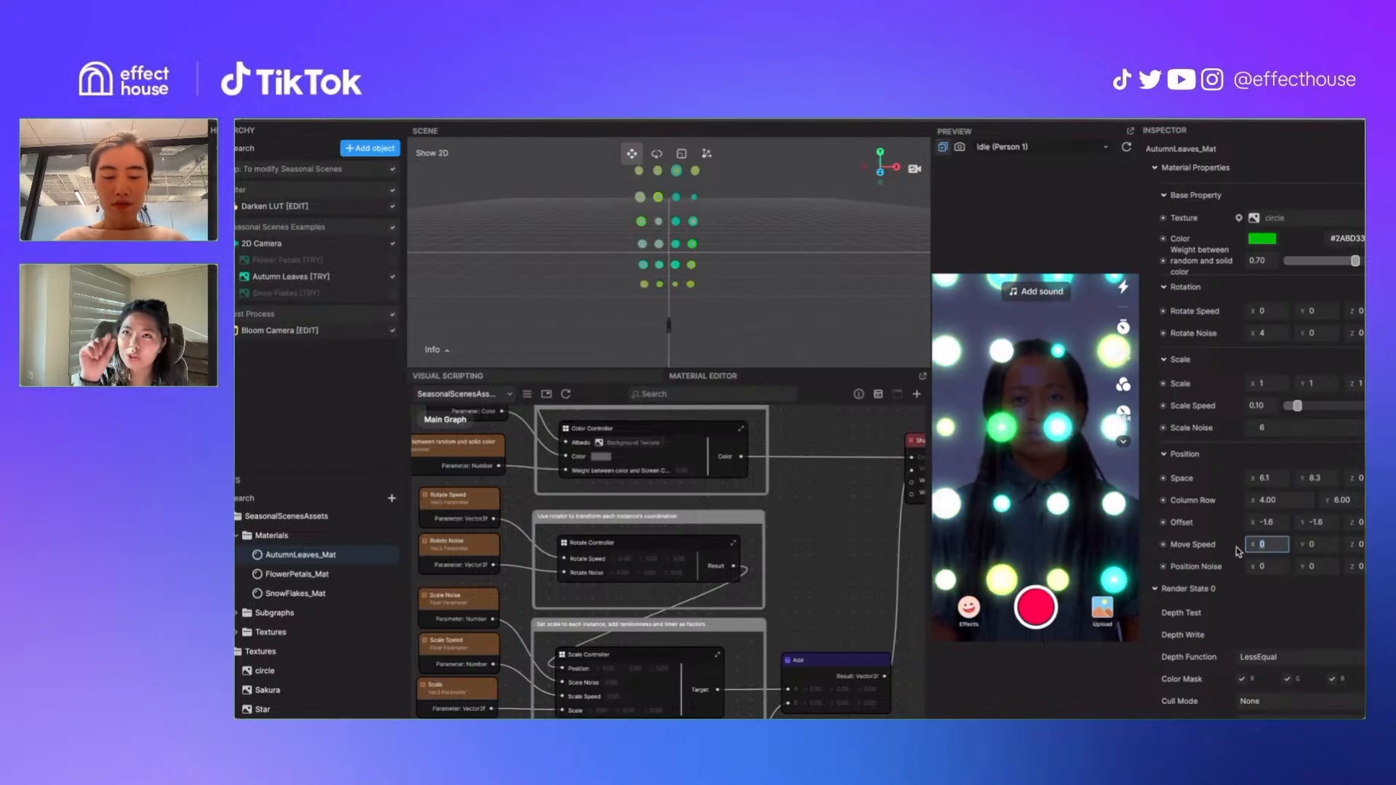
key(Return)
drag(1278, 570, 1237, 573)
text(3)
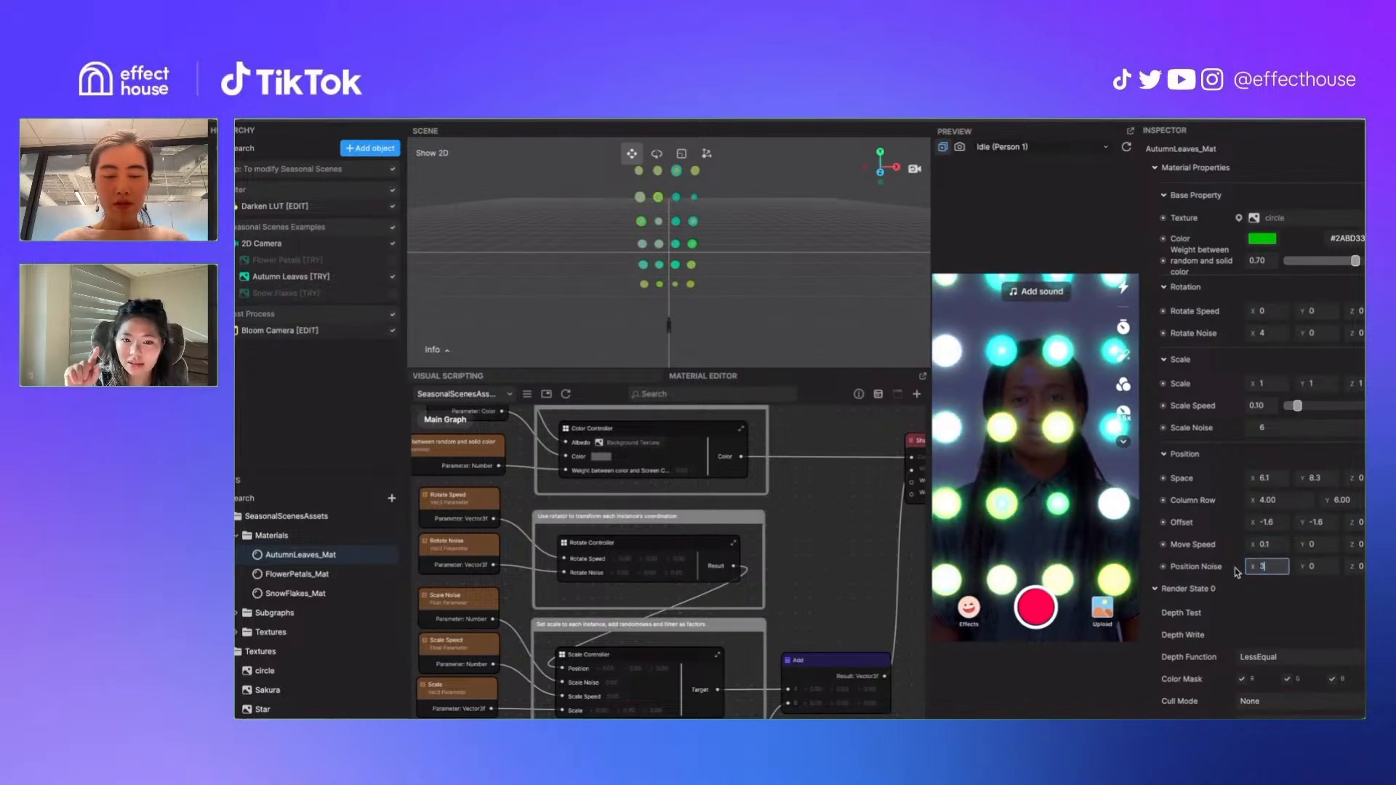
key(Return)
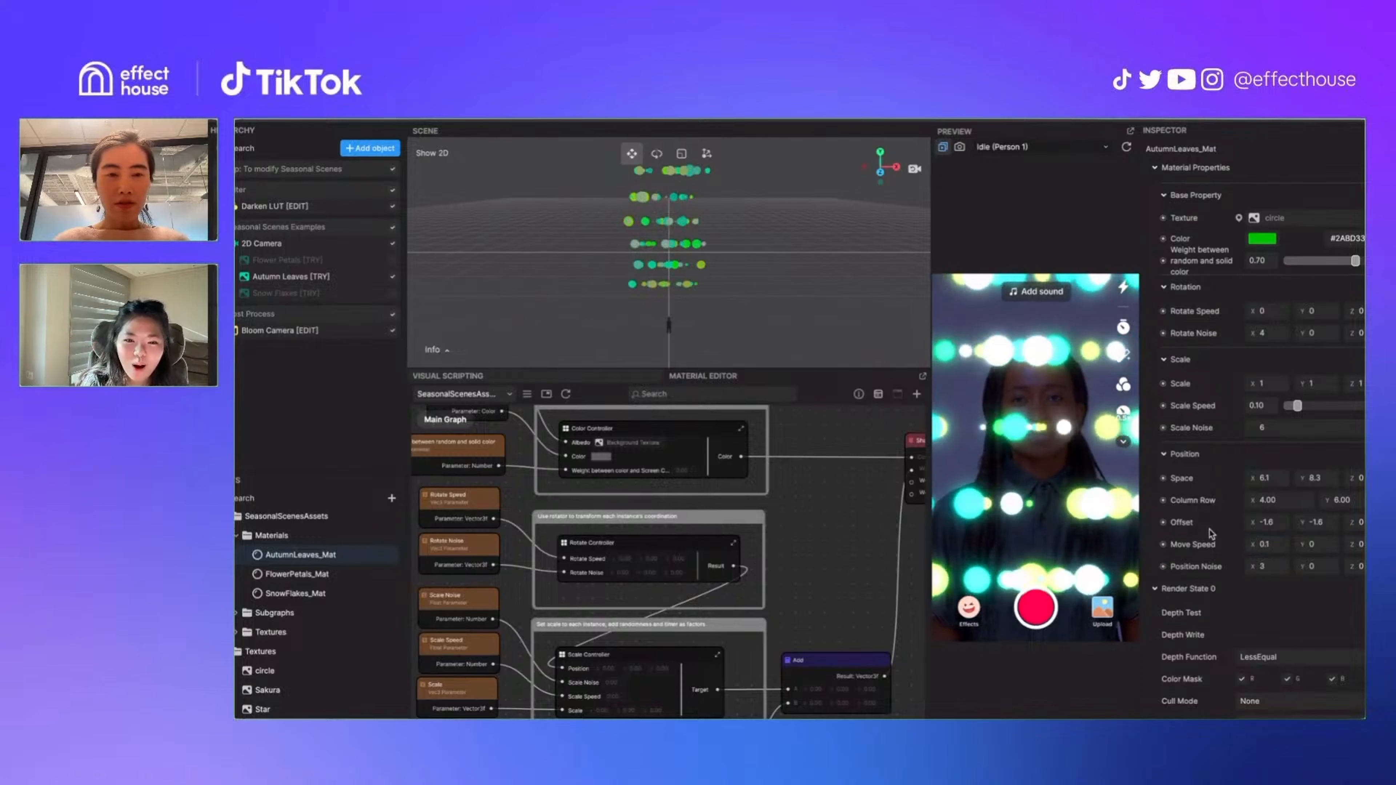
Set the particles' Move Speed Y to 0.1 and Position Noise Y to 4
click(1298, 544)
text(0.1)
key(Return)
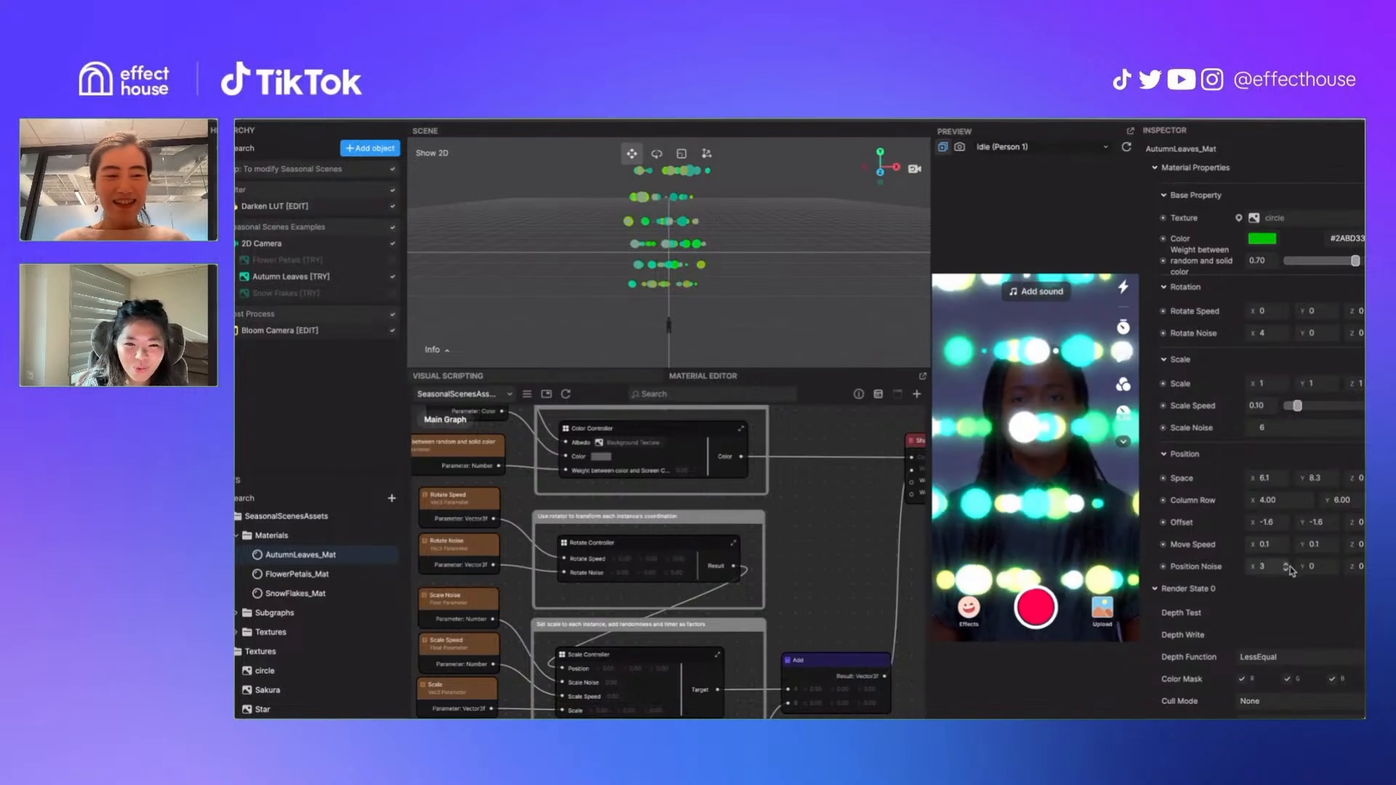
drag(1321, 568, 1224, 572)
text(4)
key(Return)
Reset the particles' Move Speed X and Position Noise X to 0
text(-)
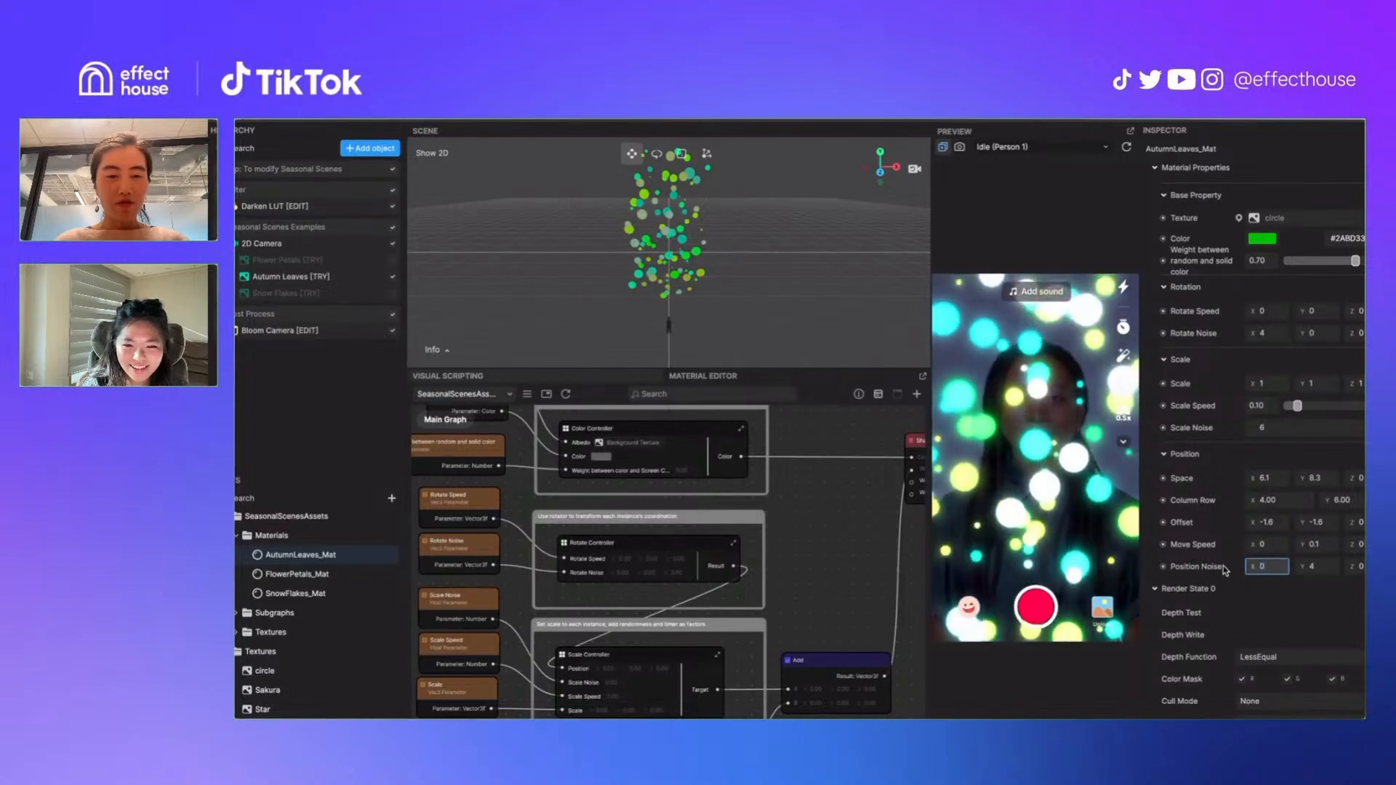
text(0)
key(Return)
Shrink the particles' Scale to 0.2 on X and Y, and raise Scale Speed to 0.20
drag(1270, 410, 1221, 418)
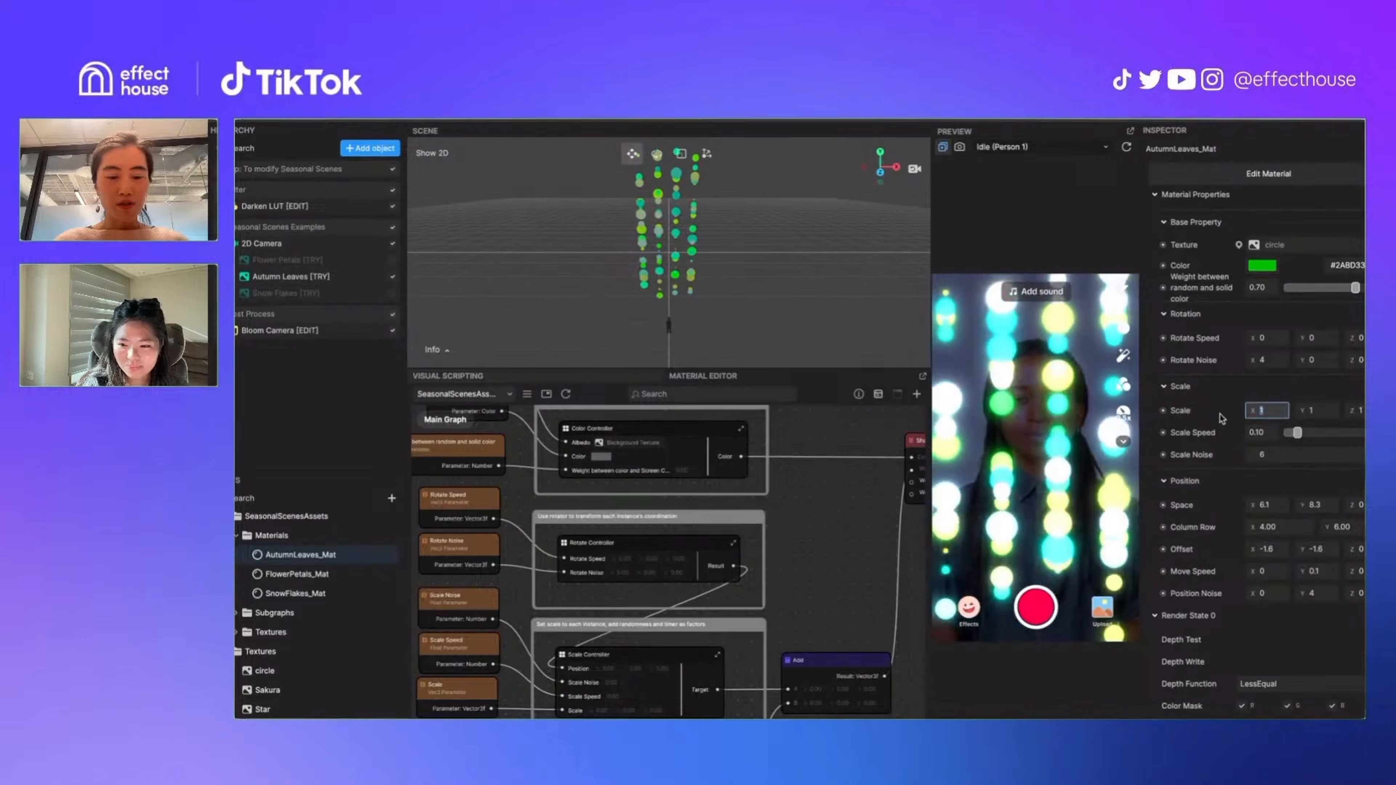
text(0.2)
key(Return)
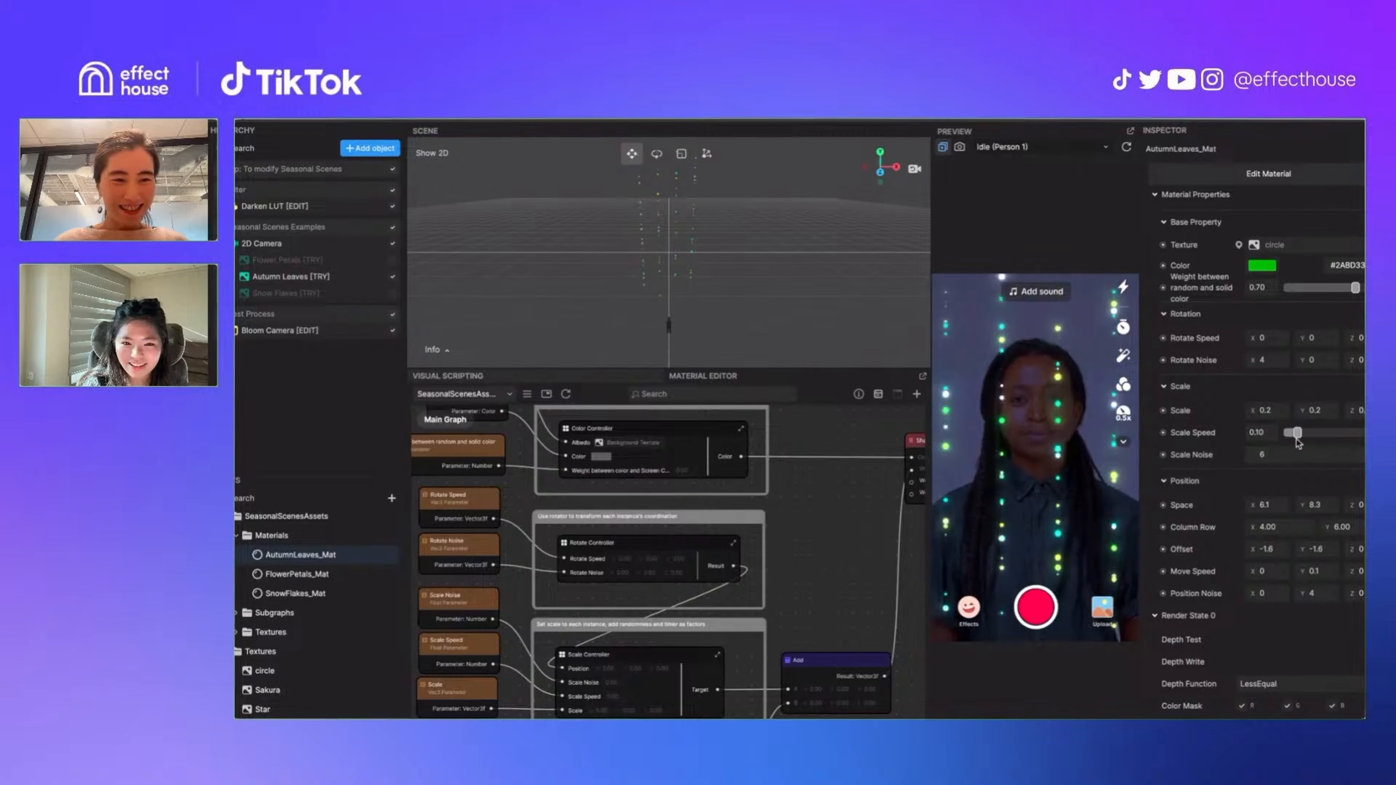
drag(1297, 434, 1308, 434)
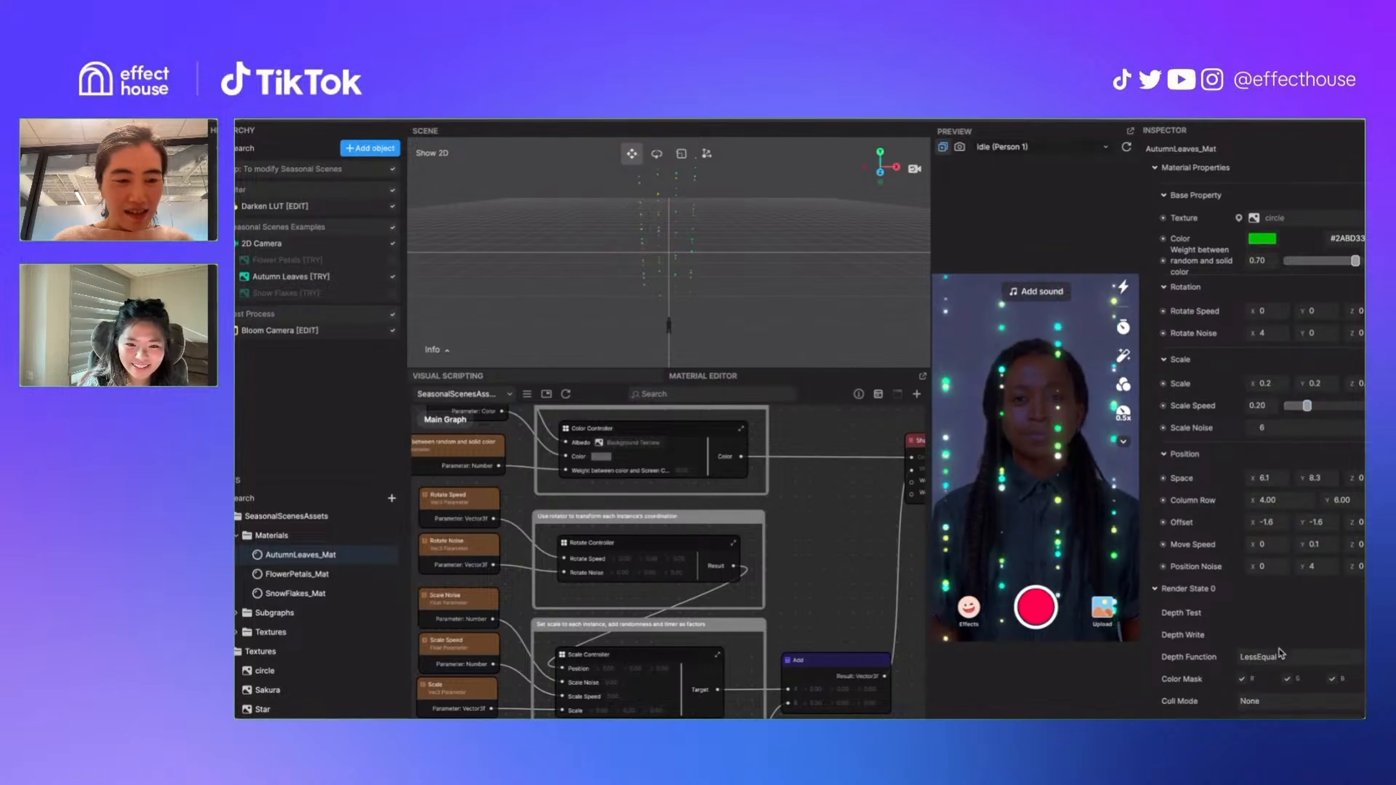
Set the spacing between the particle columns, Space X, to 2
scroll(1260, 568, down, 1)
click(1267, 478)
text(2)
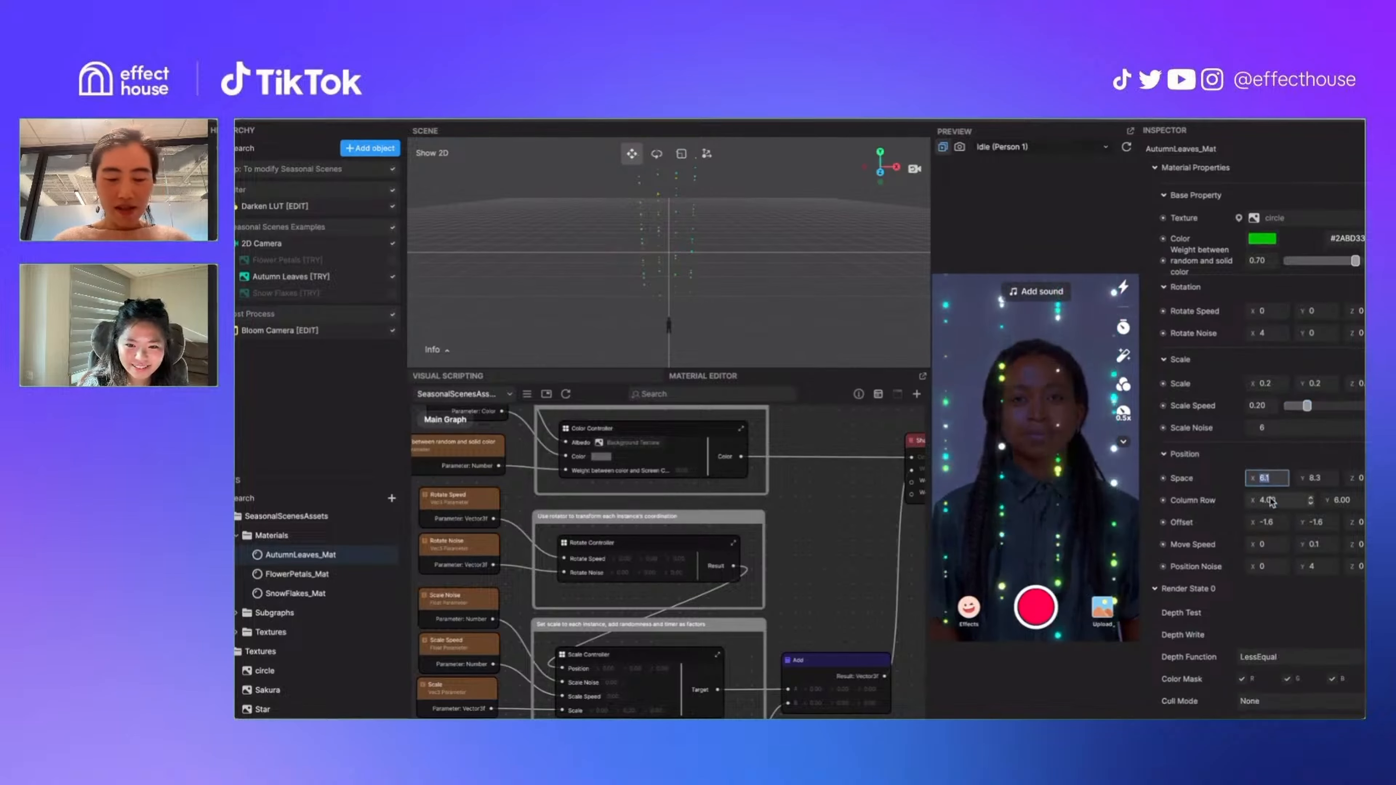
key(Return)
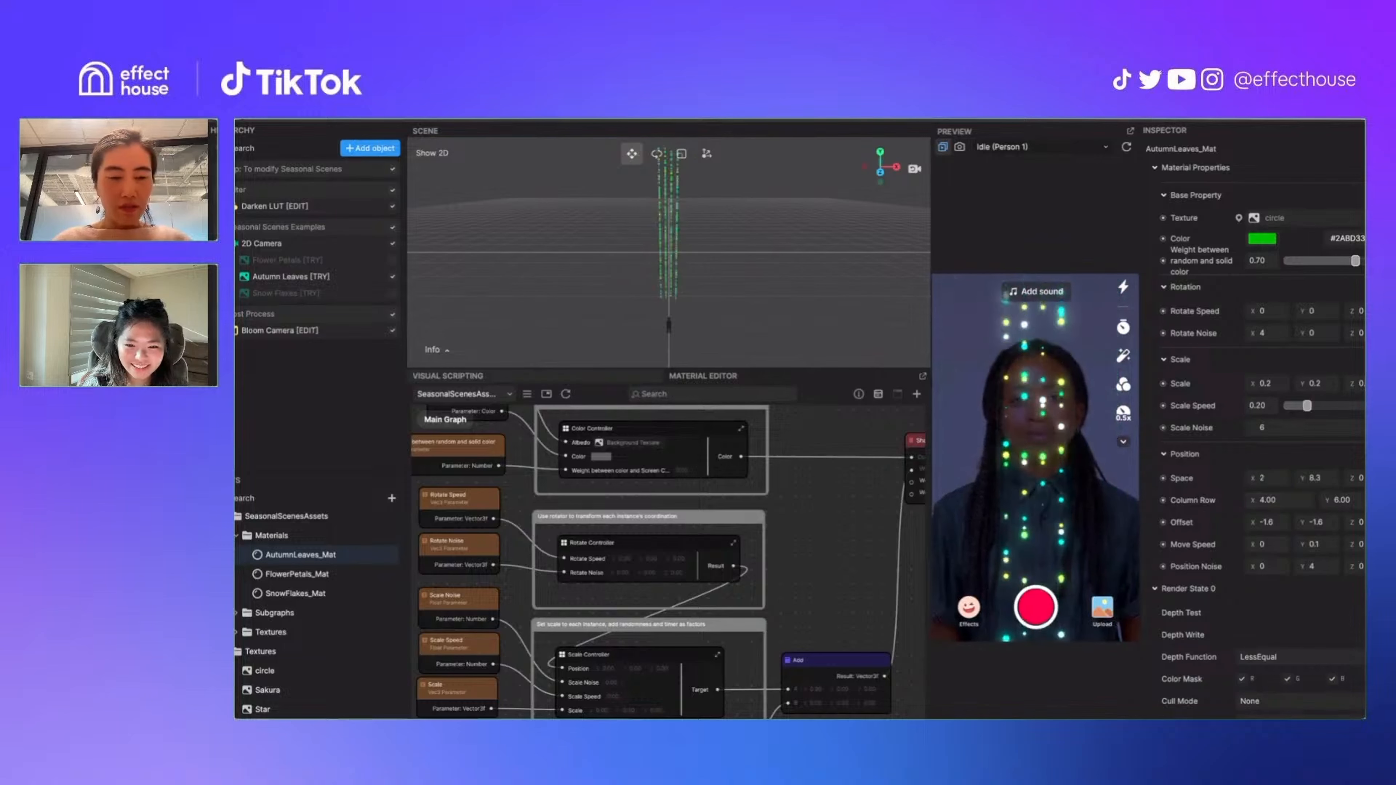
Set the Column Row grid to 10 columns and 8 rows, with Offset X at -4.5
click(1276, 502)
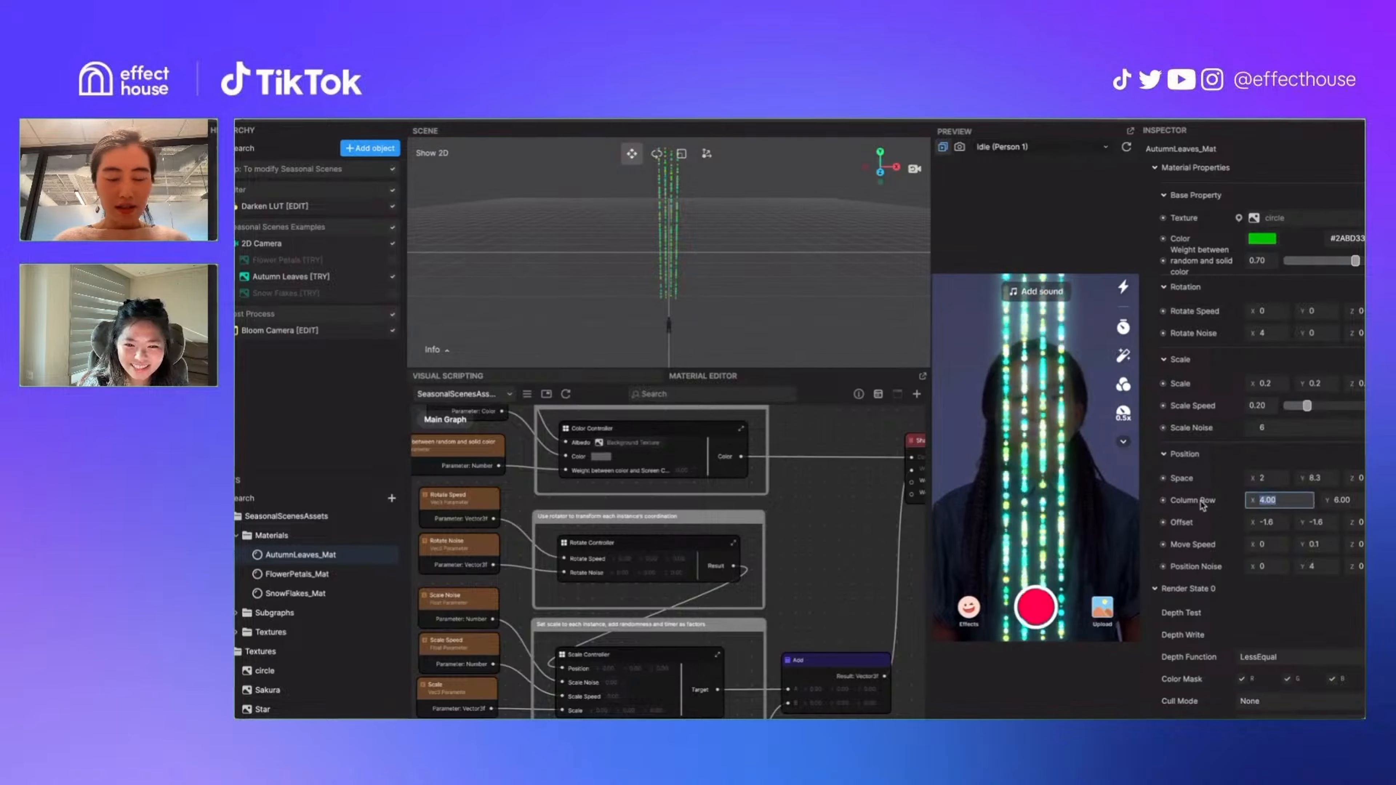
text(10)
key(Tab)
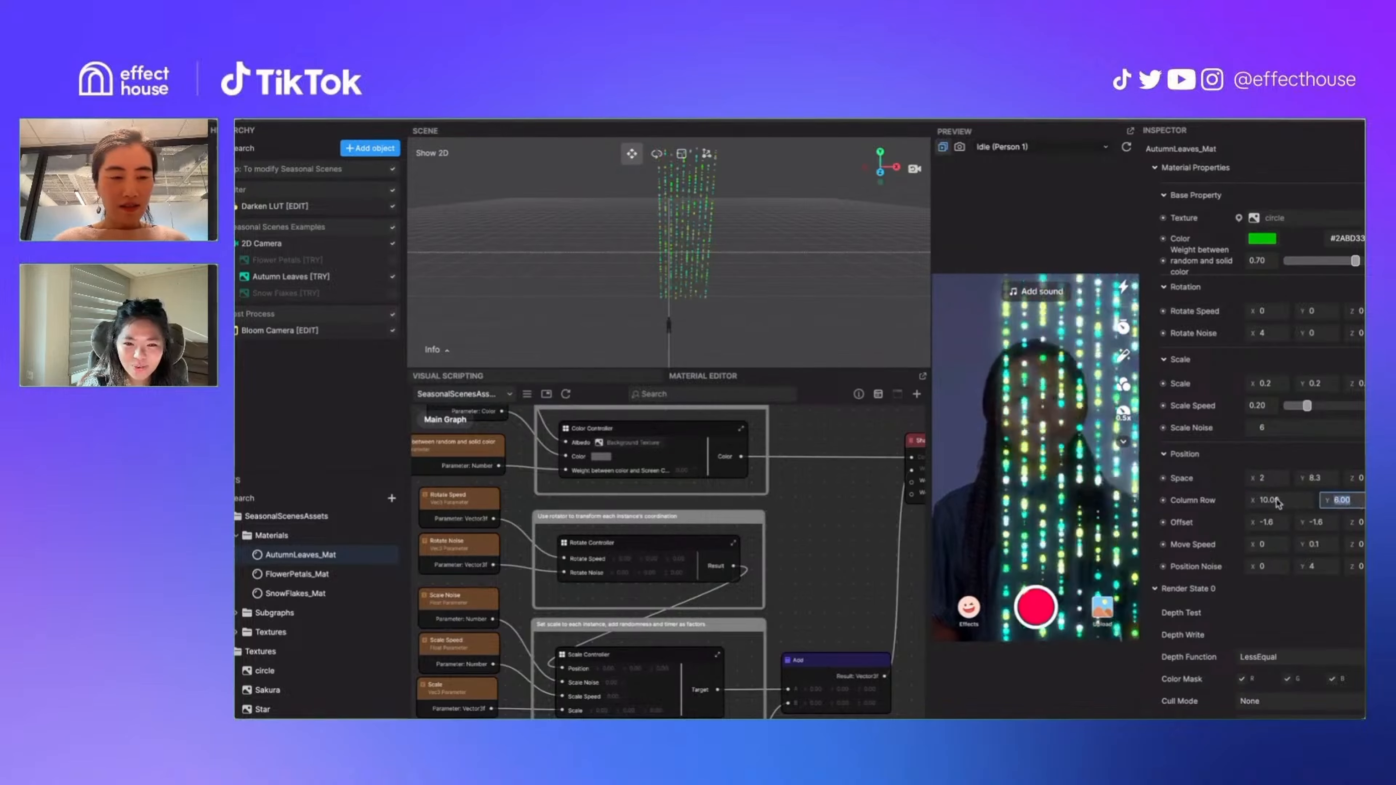
text(8)
key(Return)
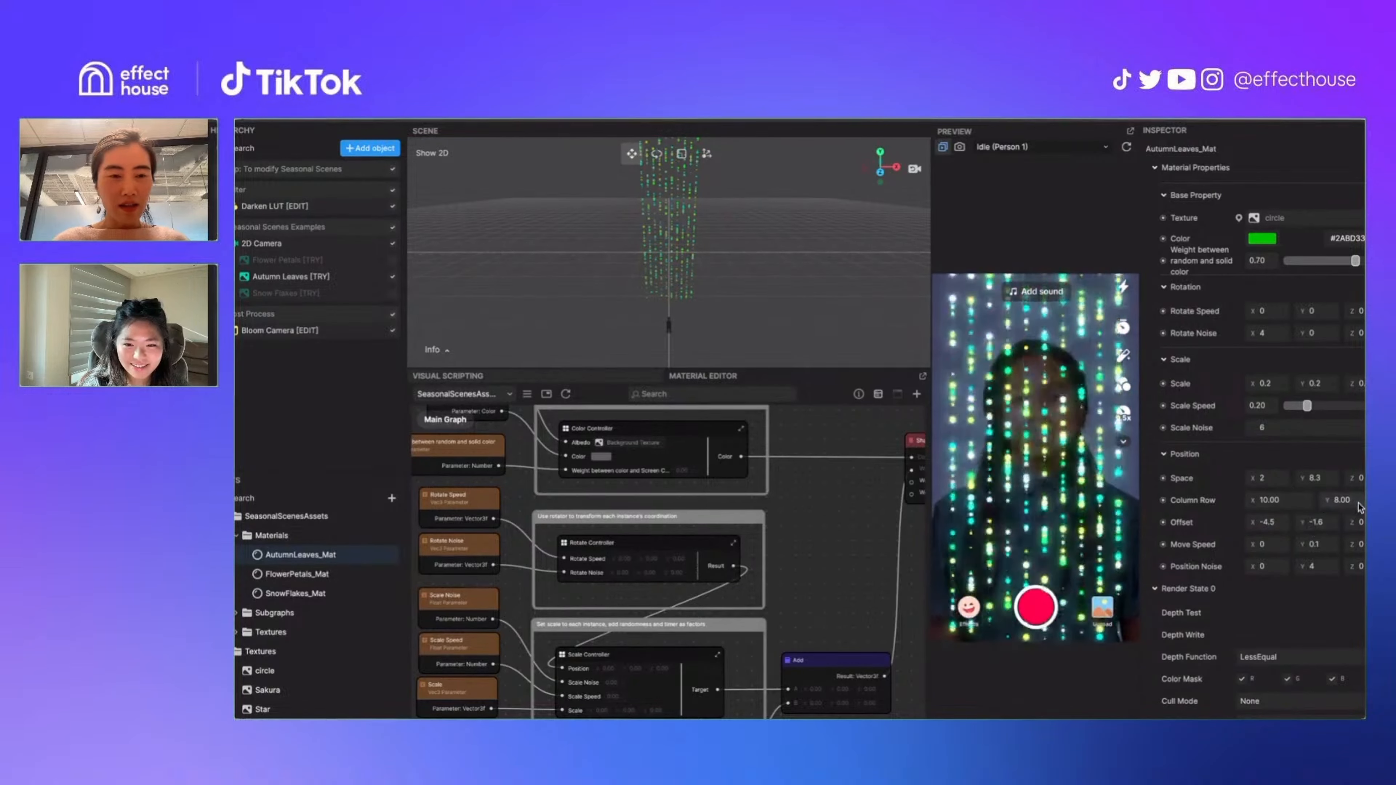
Increase the particle grid to 12 columns and set Offset X to -5.9
text(12)
drag(1297, 503, 1239, 522)
key(Return)
Set the weight between random and solid color to 0.80 and Scale to 0.1 on X and Y
drag(1355, 260, 1364, 260)
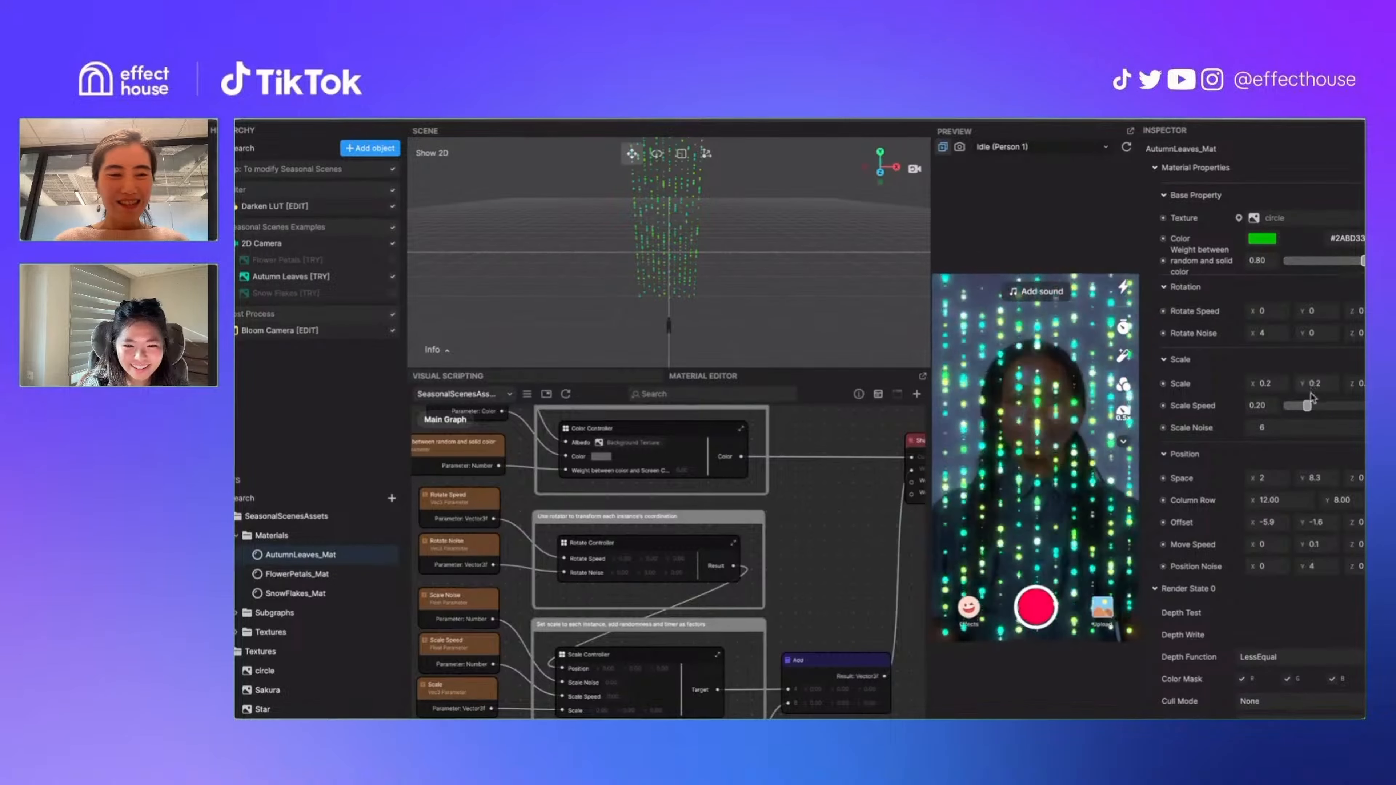
click(1285, 388)
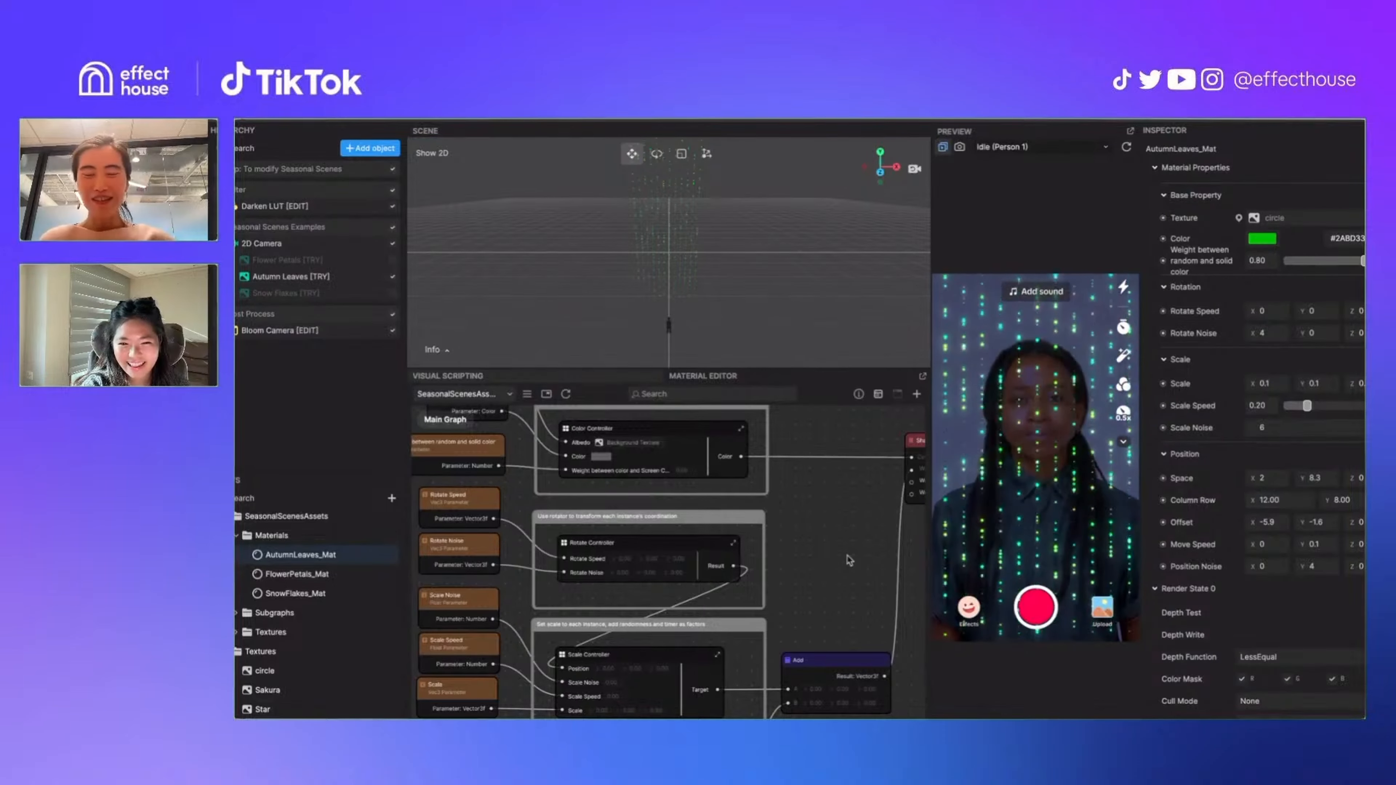
Hide the camera interface overlay in the effect preview and widen the preview area slightly
scroll(825, 528, down, 4)
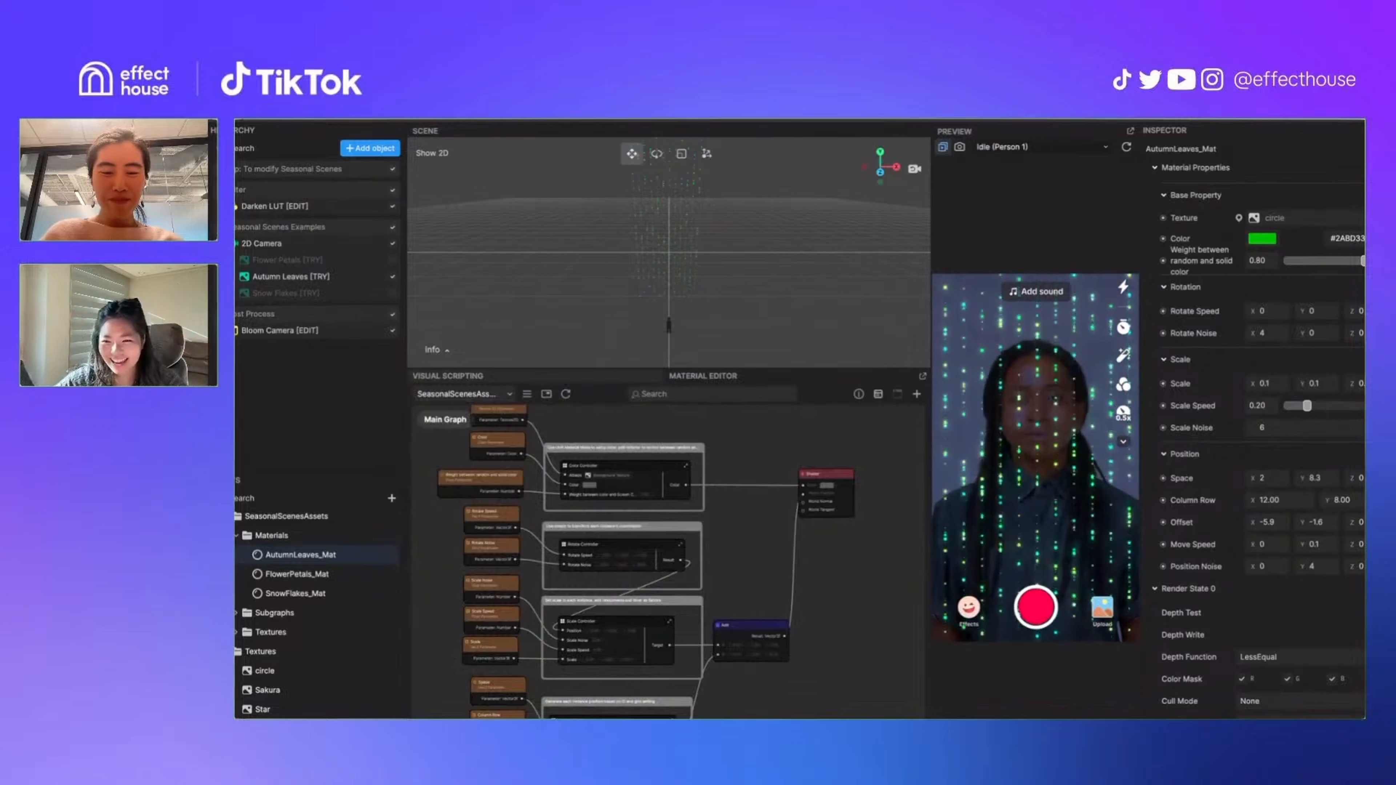
click(971, 714)
click(972, 640)
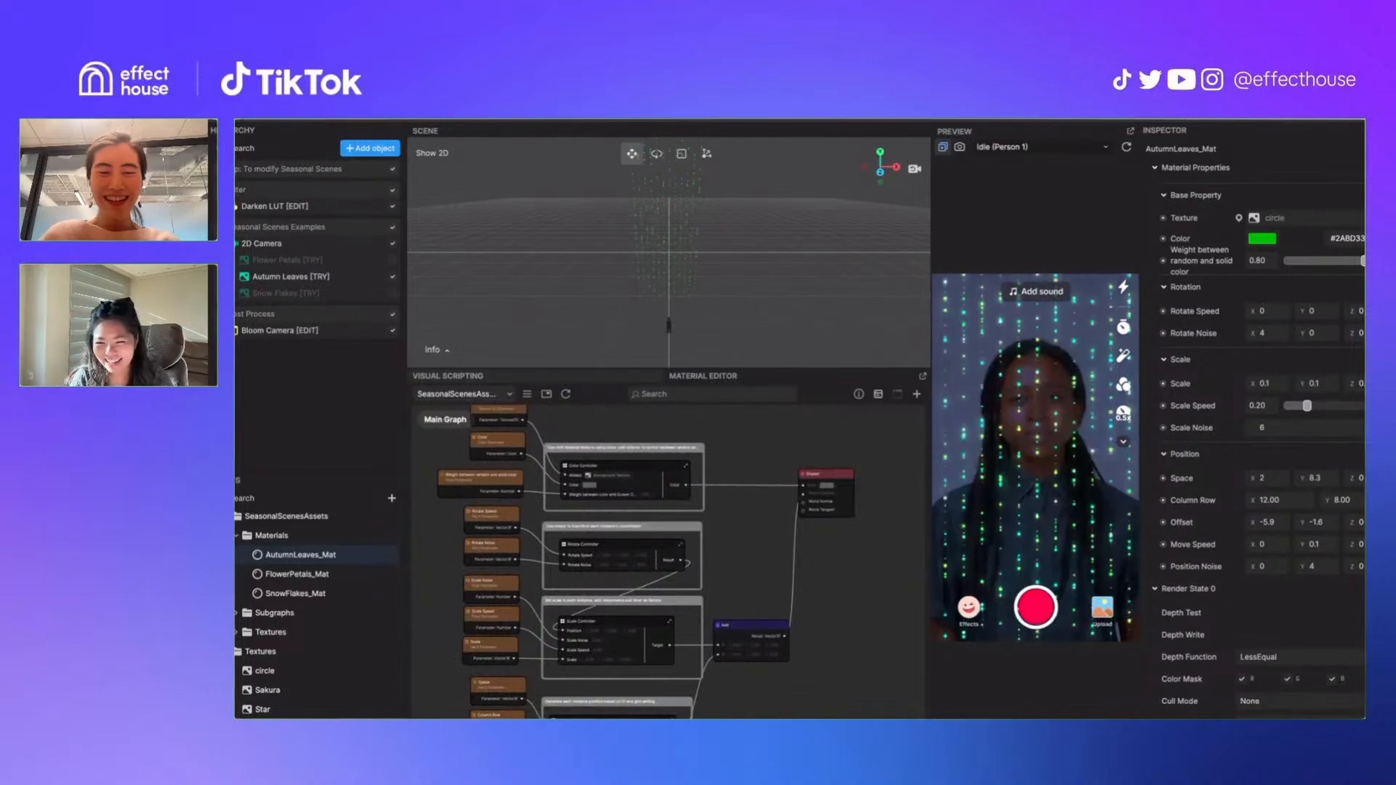
click(973, 715)
click(977, 653)
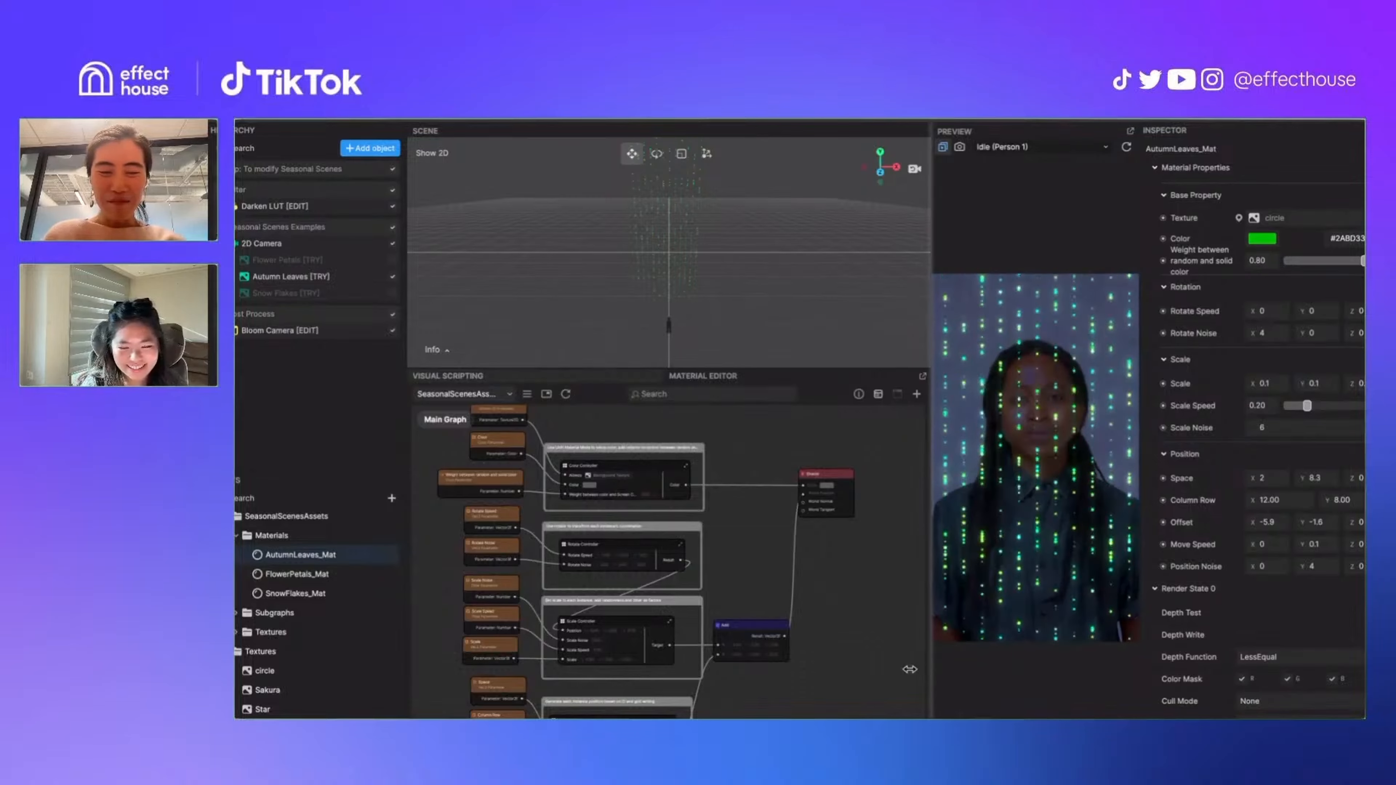
drag(926, 670, 863, 671)
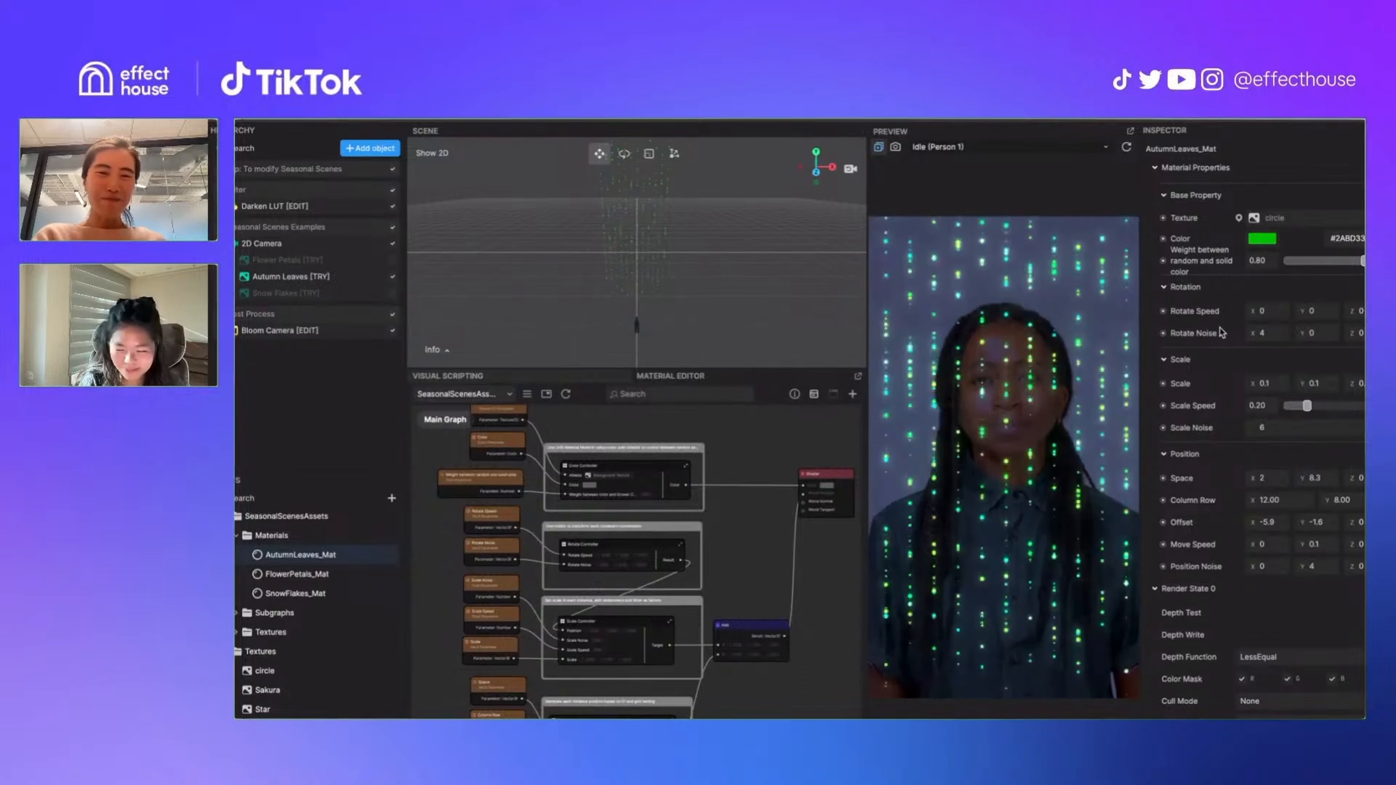
drag(867, 450, 915, 449)
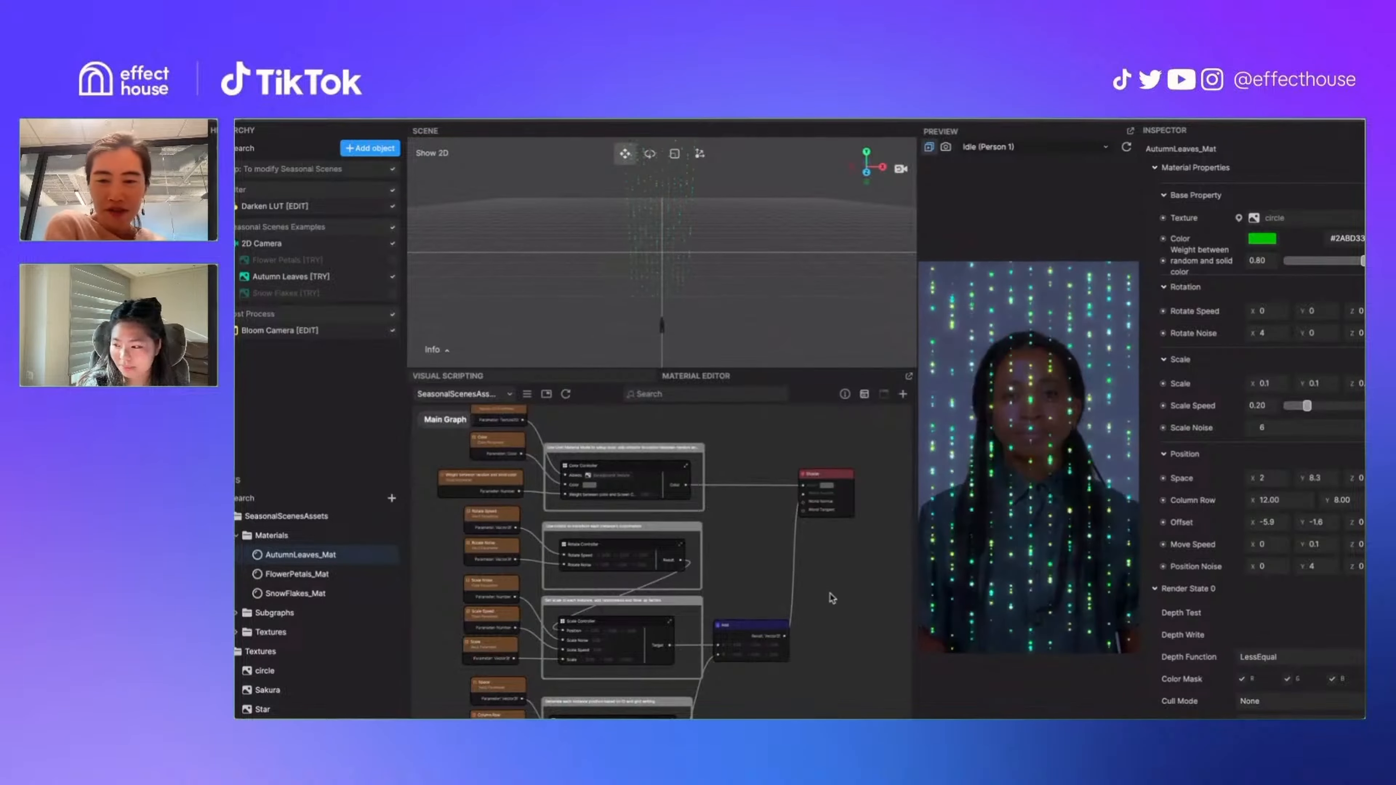
Show the Snow Flakes object in place of Autumn Leaves and select it to display its properties
scroll(758, 538, down, 5)
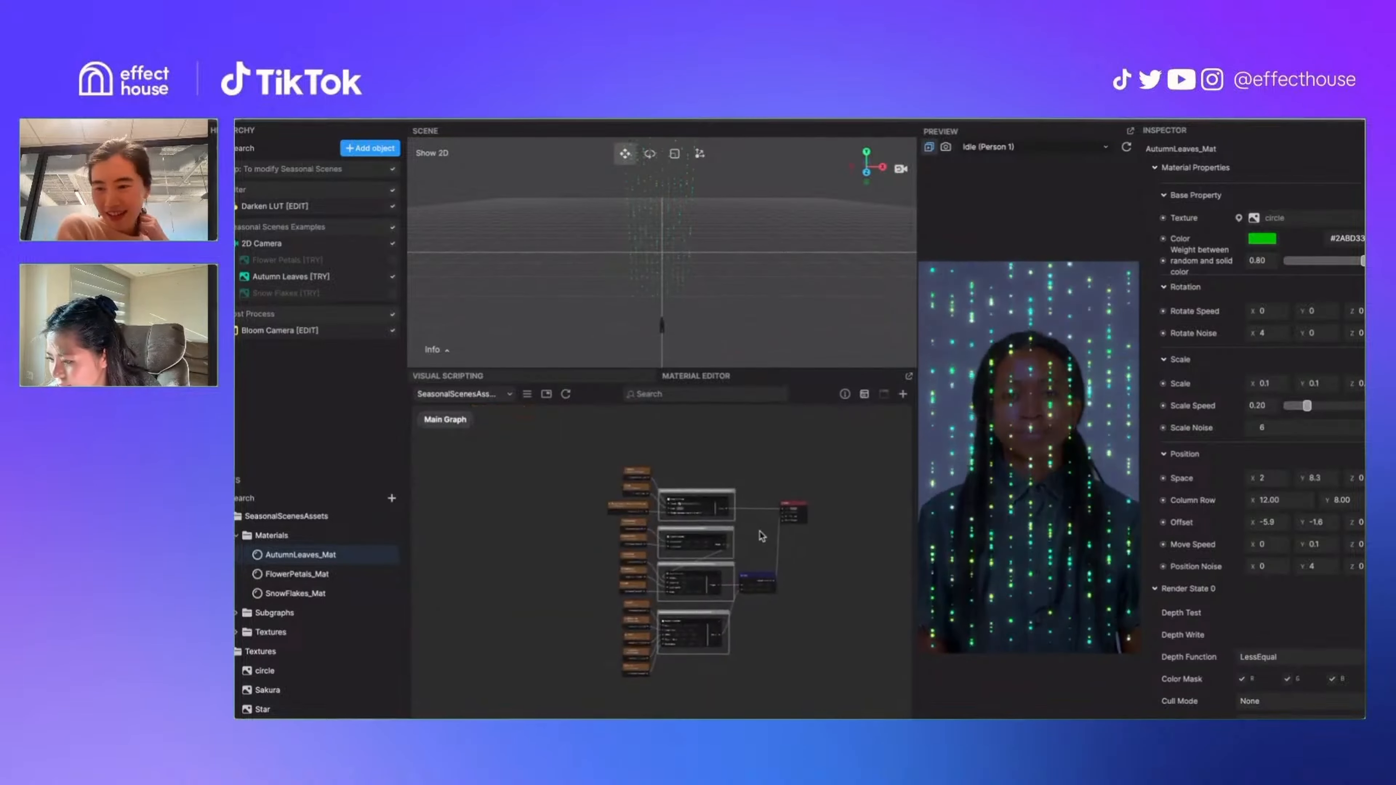
scroll(791, 534, up, 4)
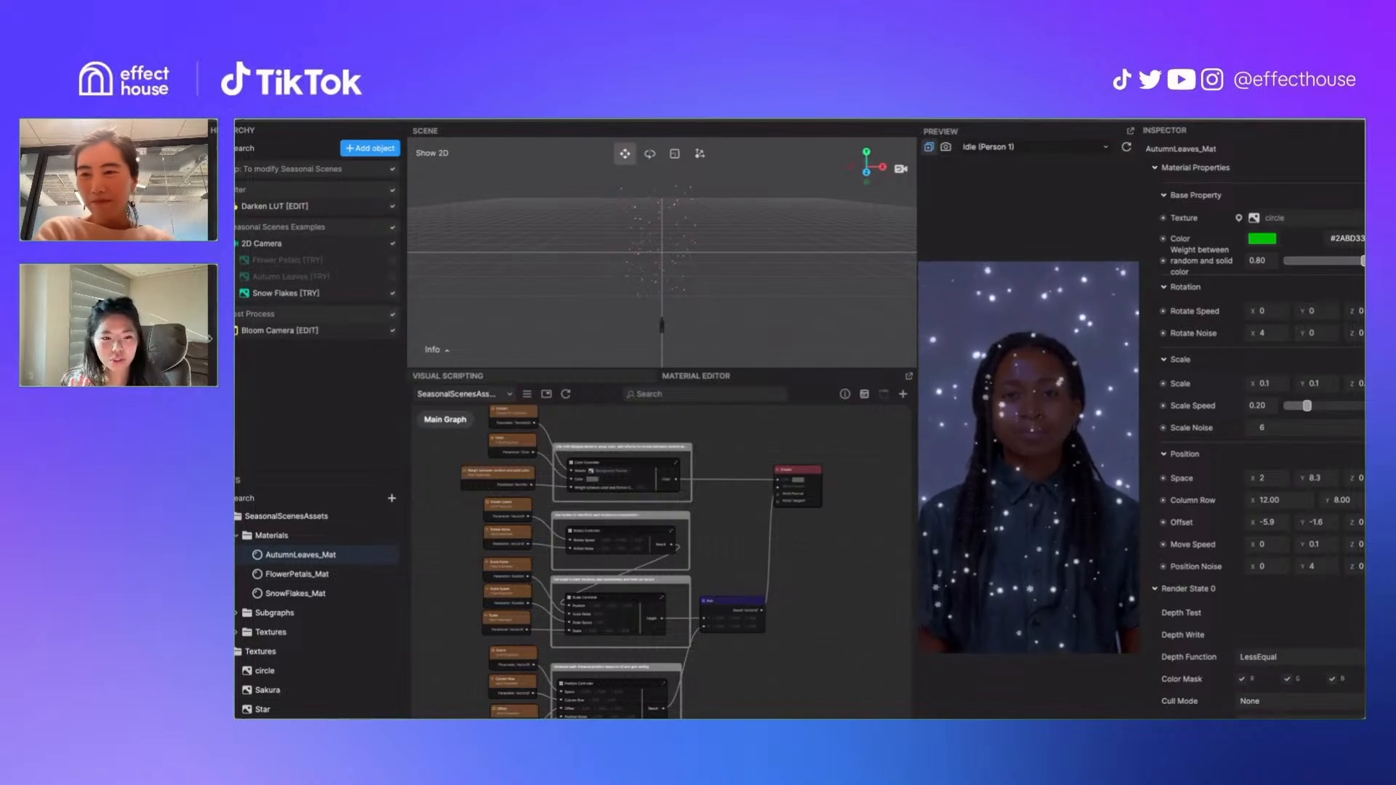
click(321, 293)
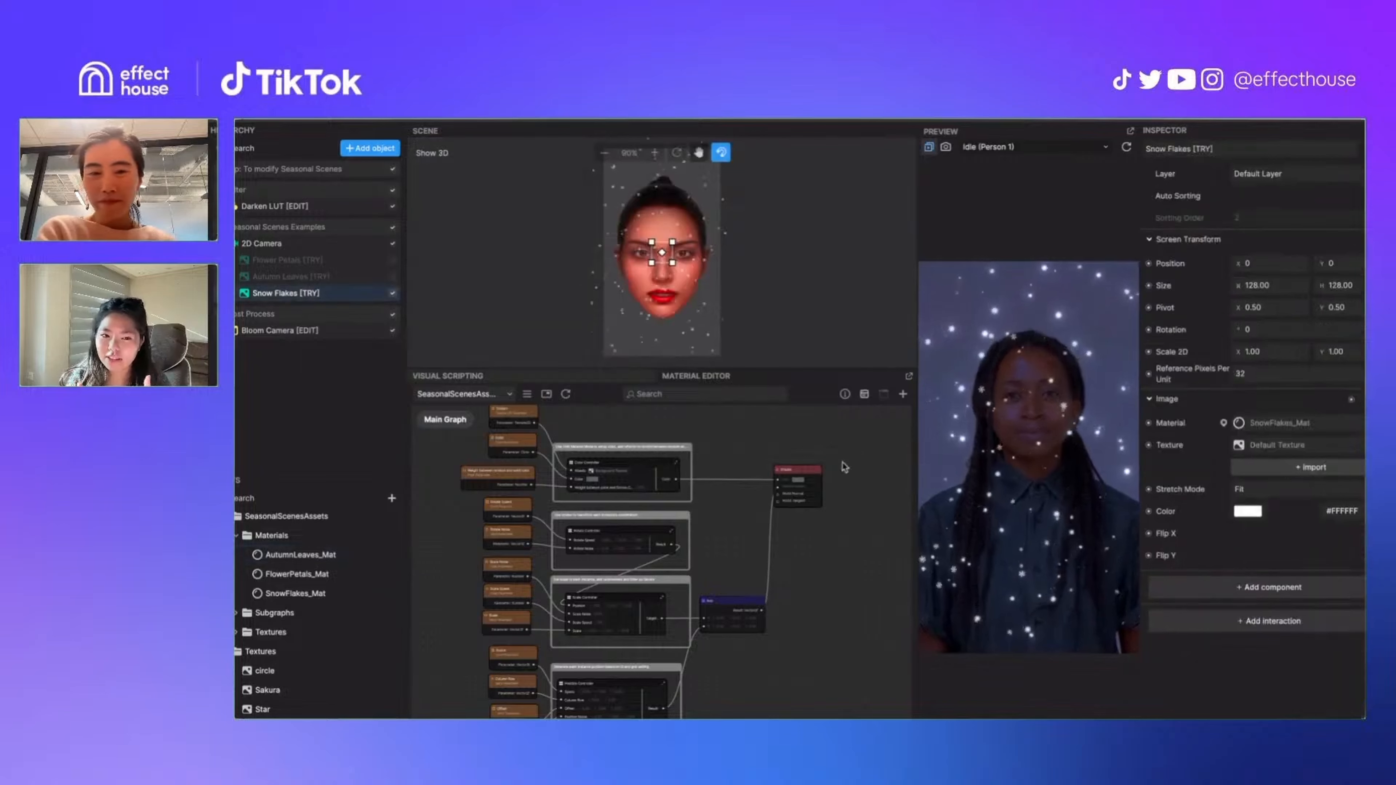
scroll(836, 501, up, 2)
scroll(836, 506, up, 3)
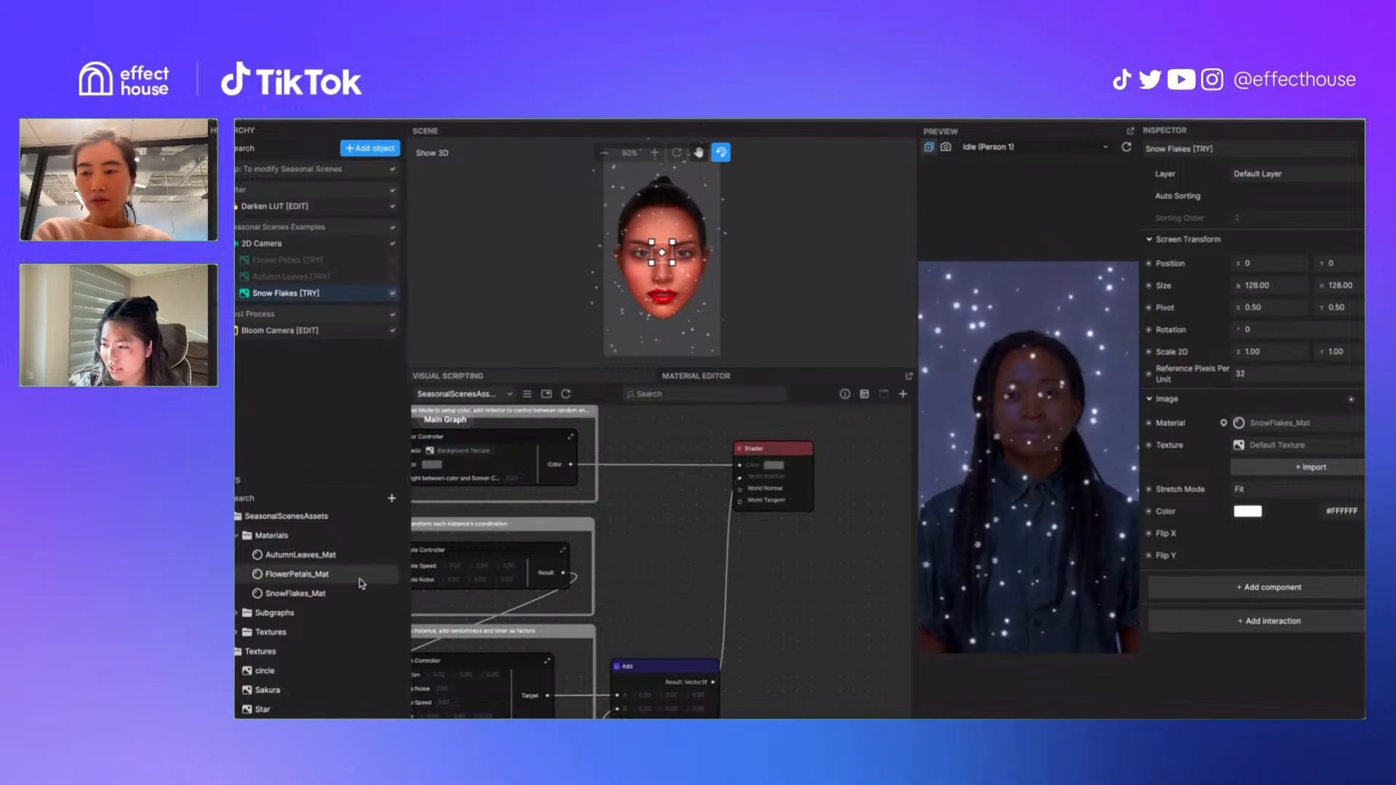
Set the SnowFlakes_Mat material's textures to SnowFlake4_Tex and SnowFlake5_Tex and its color to red #FA6964
click(297, 593)
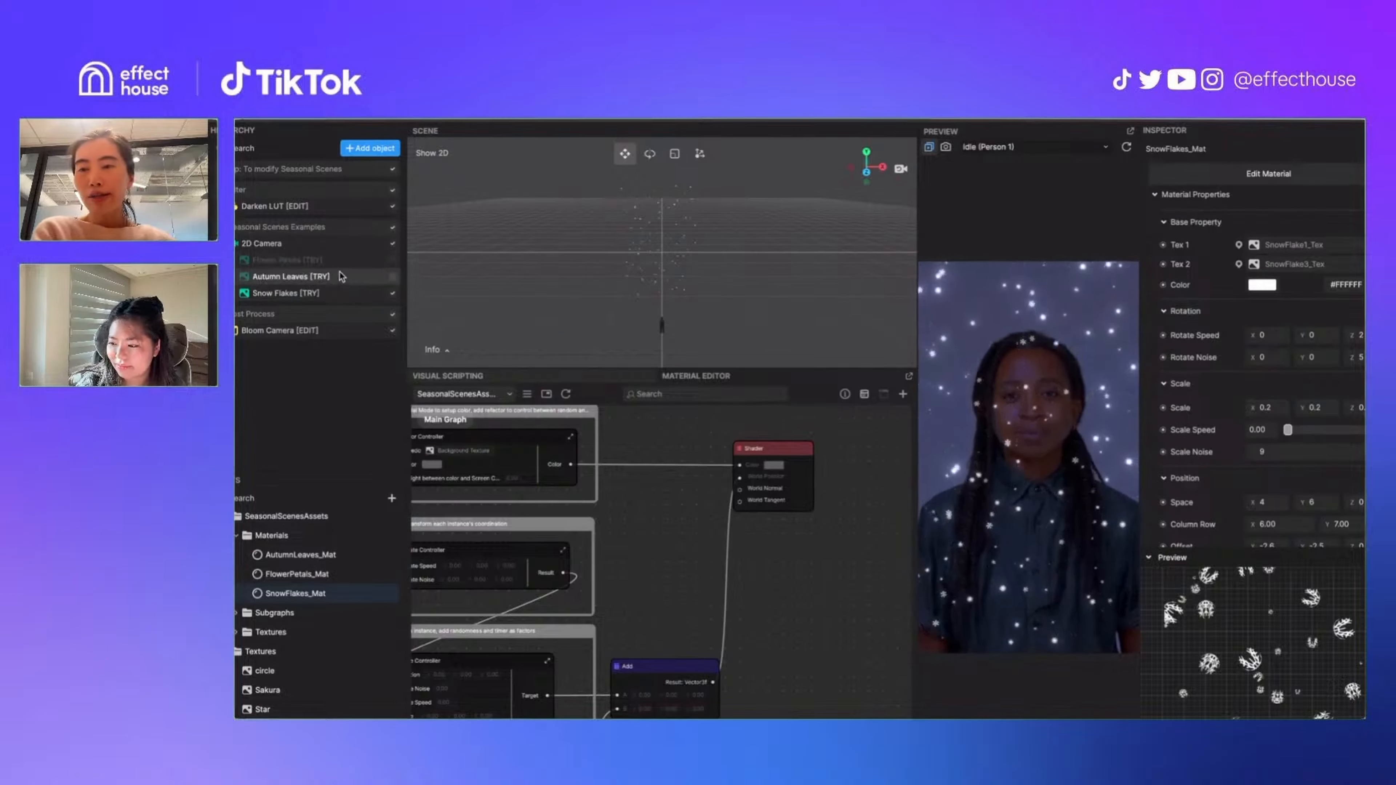
click(384, 294)
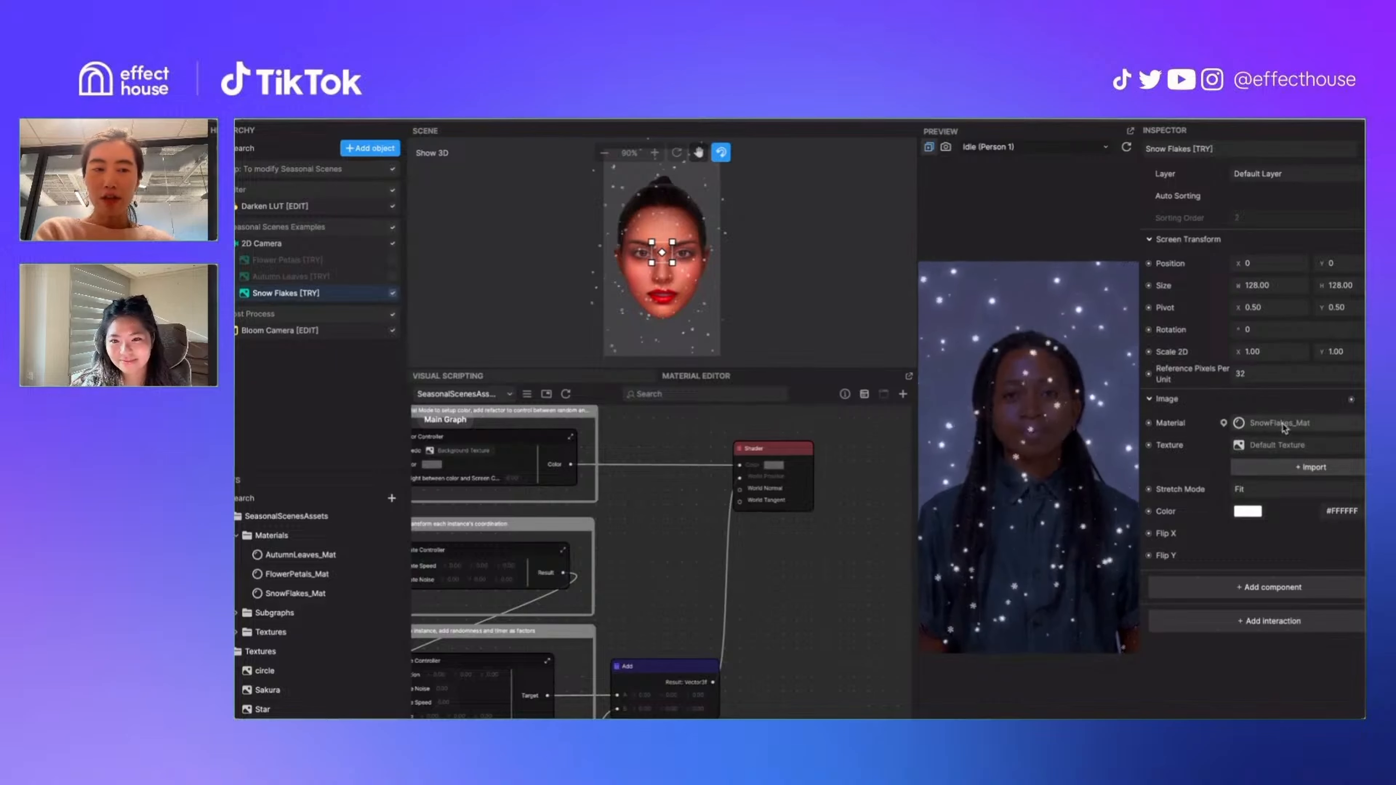
click(297, 593)
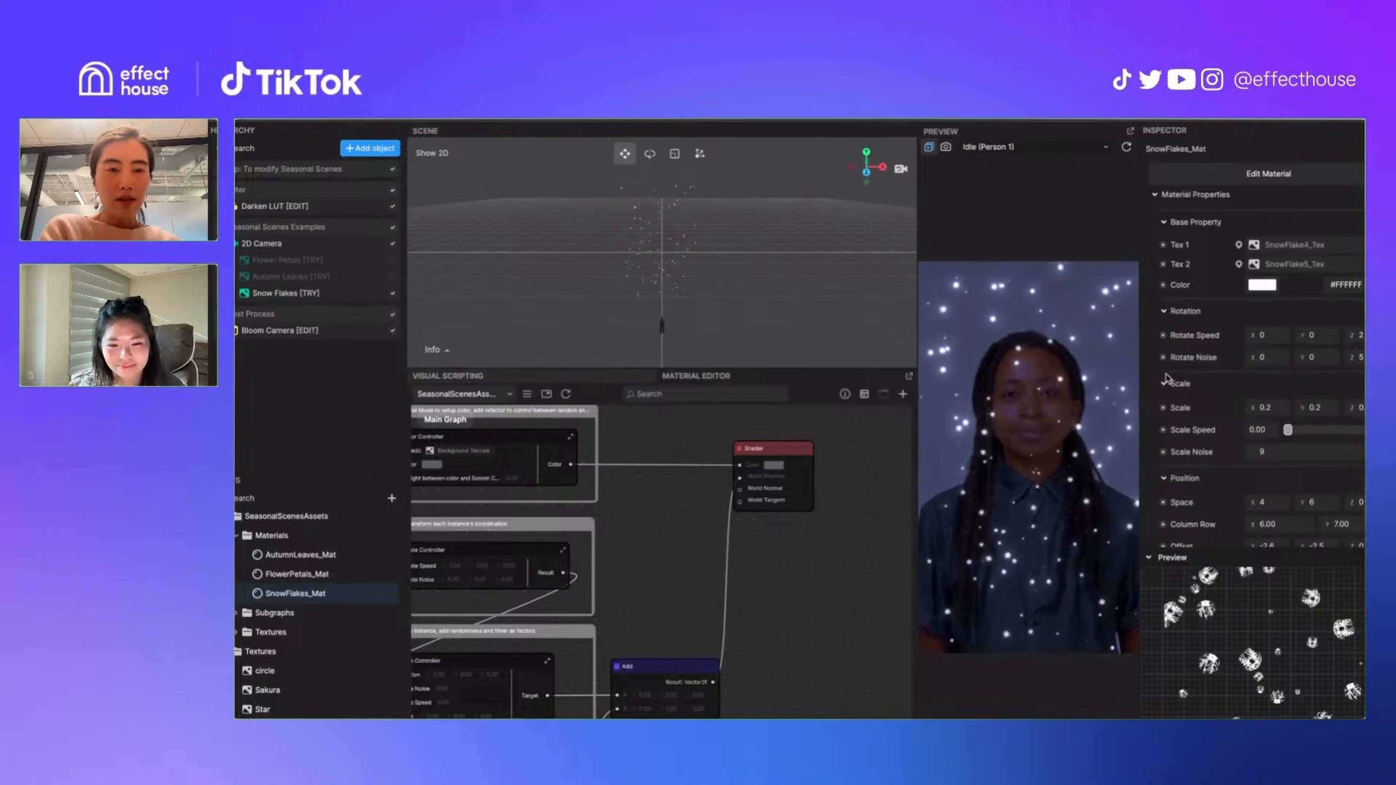
mouse_move(1136, 207)
mouse_down()
mouse_move(1166, 198)
mouse_move(1150, 205)
mouse_up()
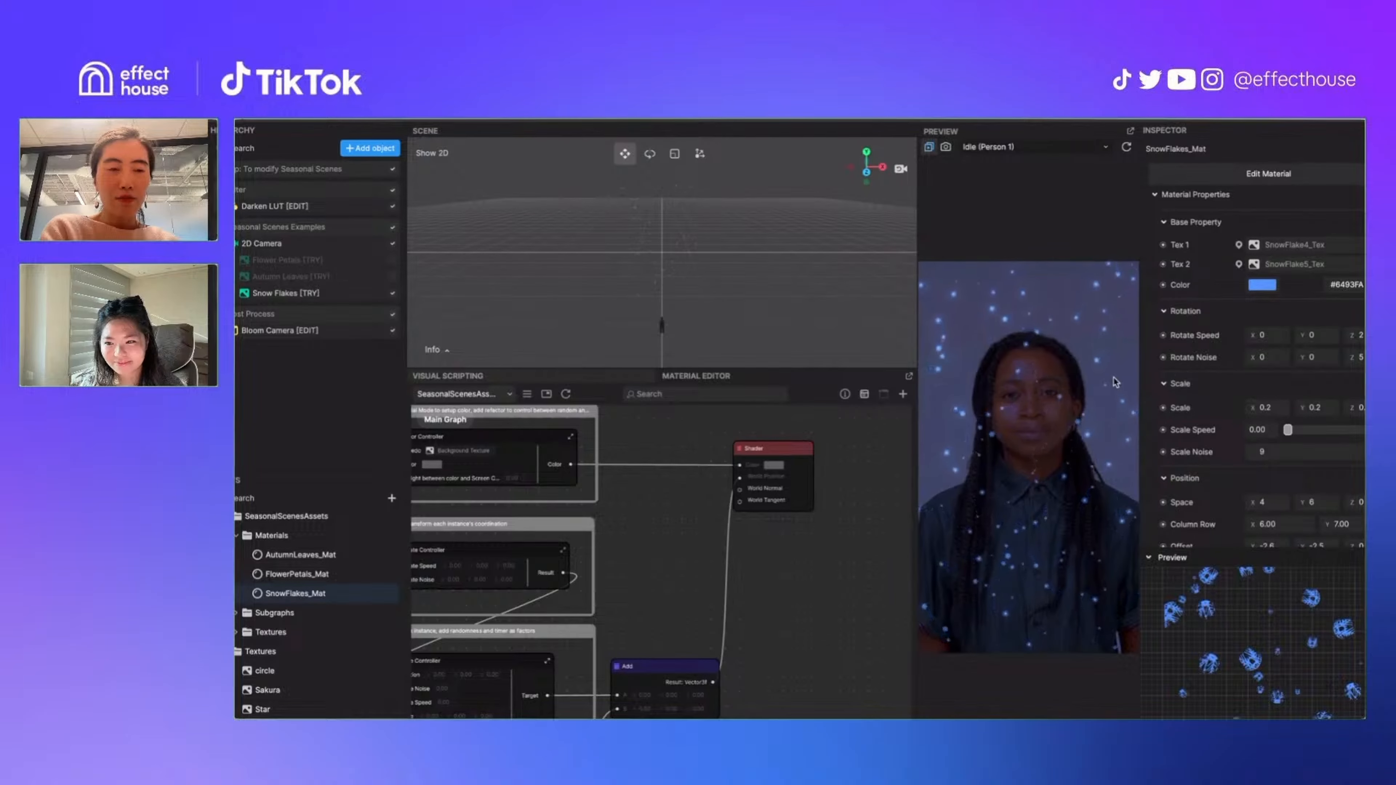
click(1092, 375)
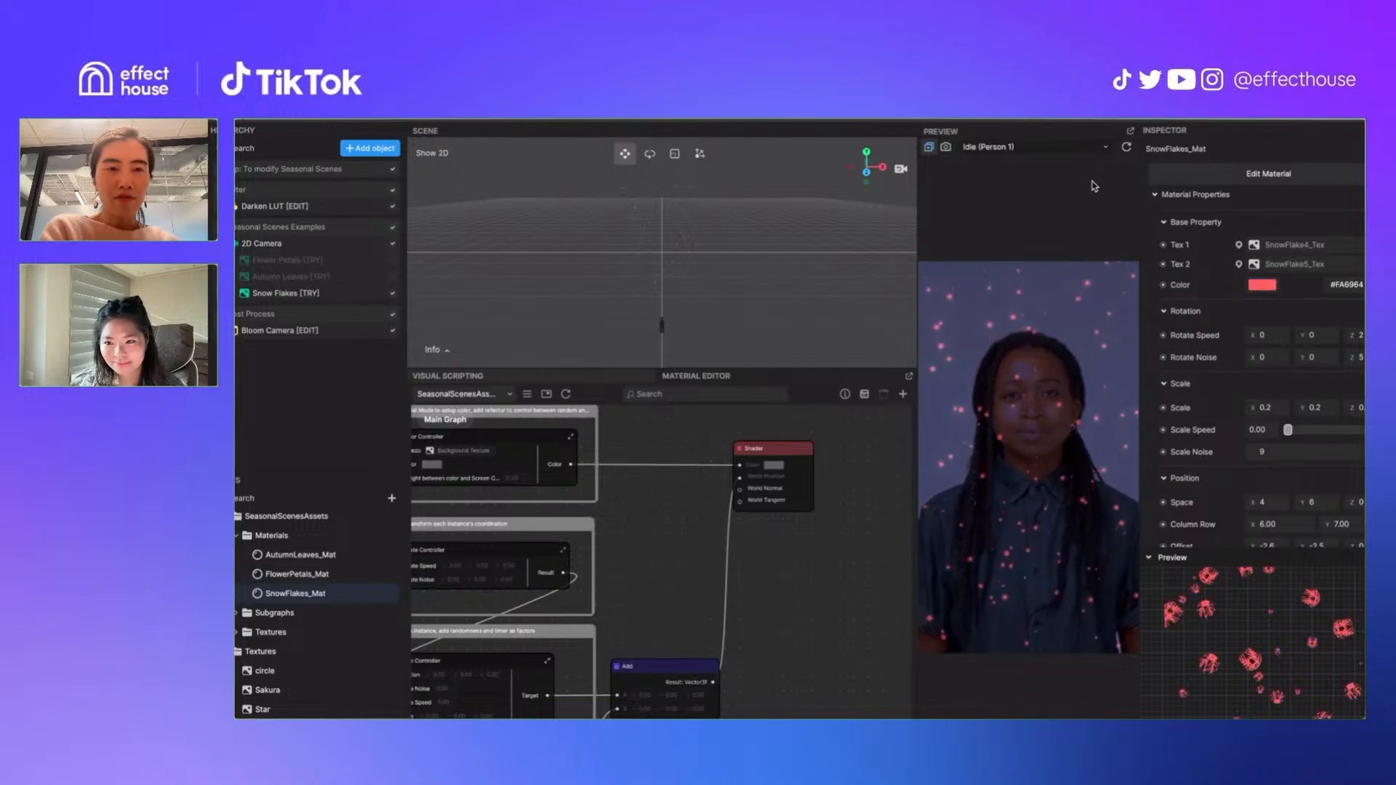
Set the snowflake material's Scale Speed to 0.20 and its Scale to 0.3 on X and Y
scroll(1289, 381, down, 2)
drag(1288, 383, 1302, 387)
click(1277, 364)
key(BackSpace)
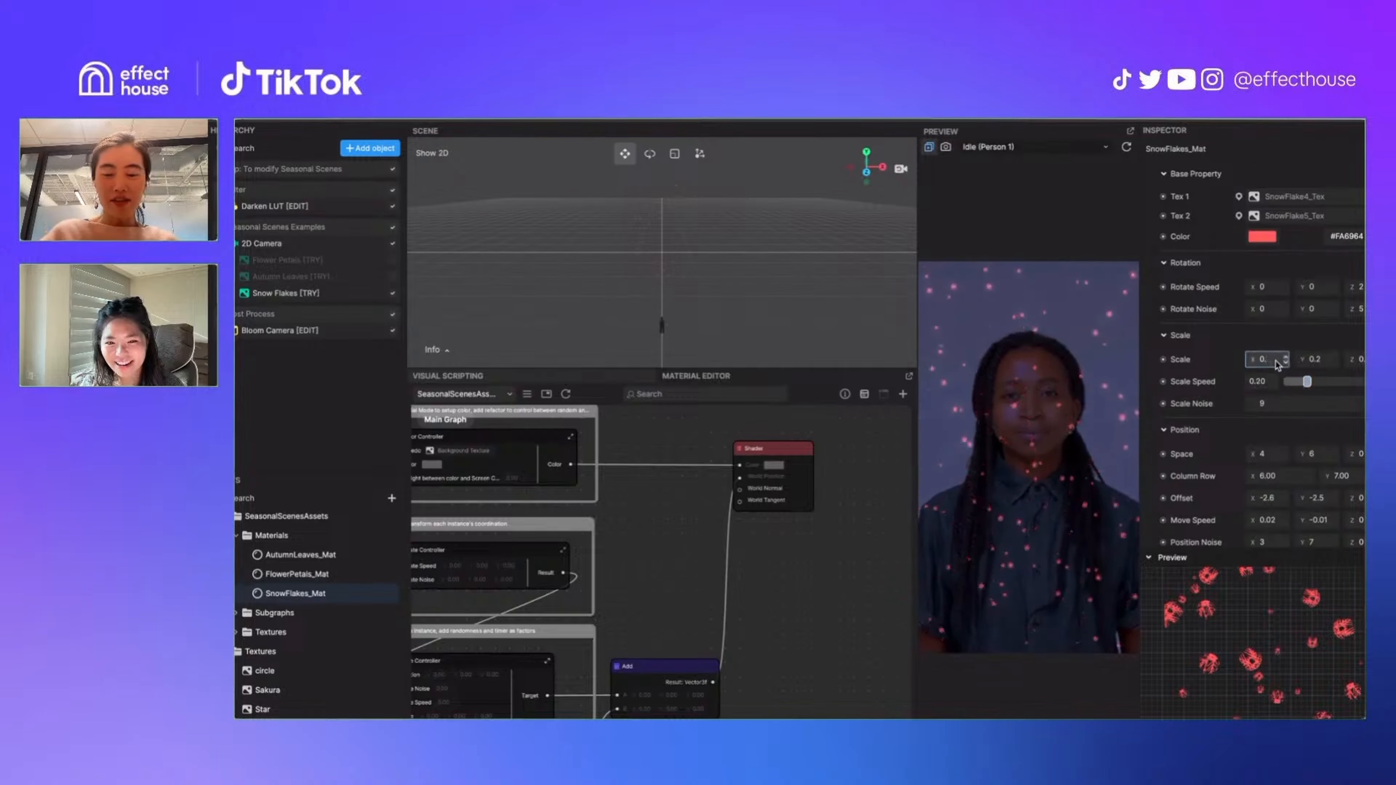
text(3)
key(Return)
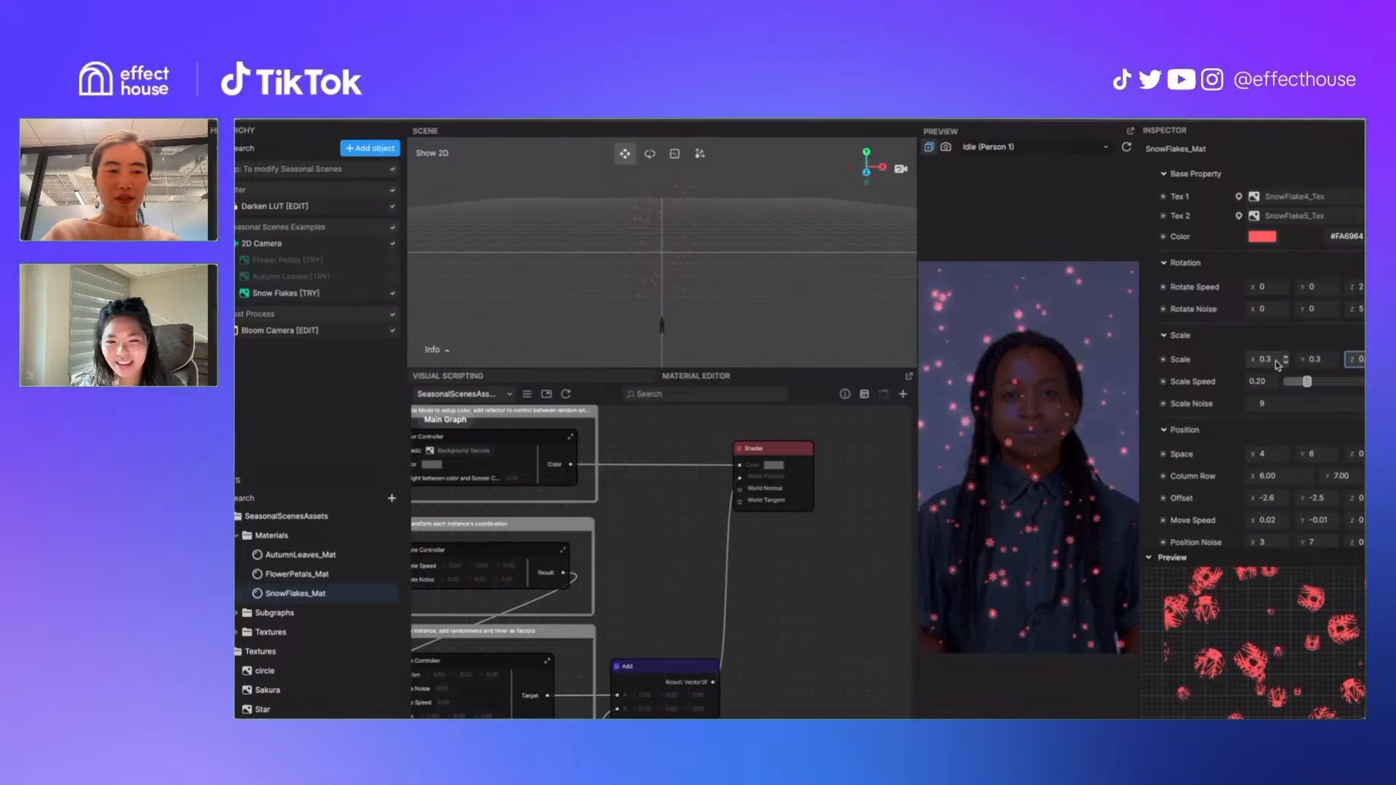